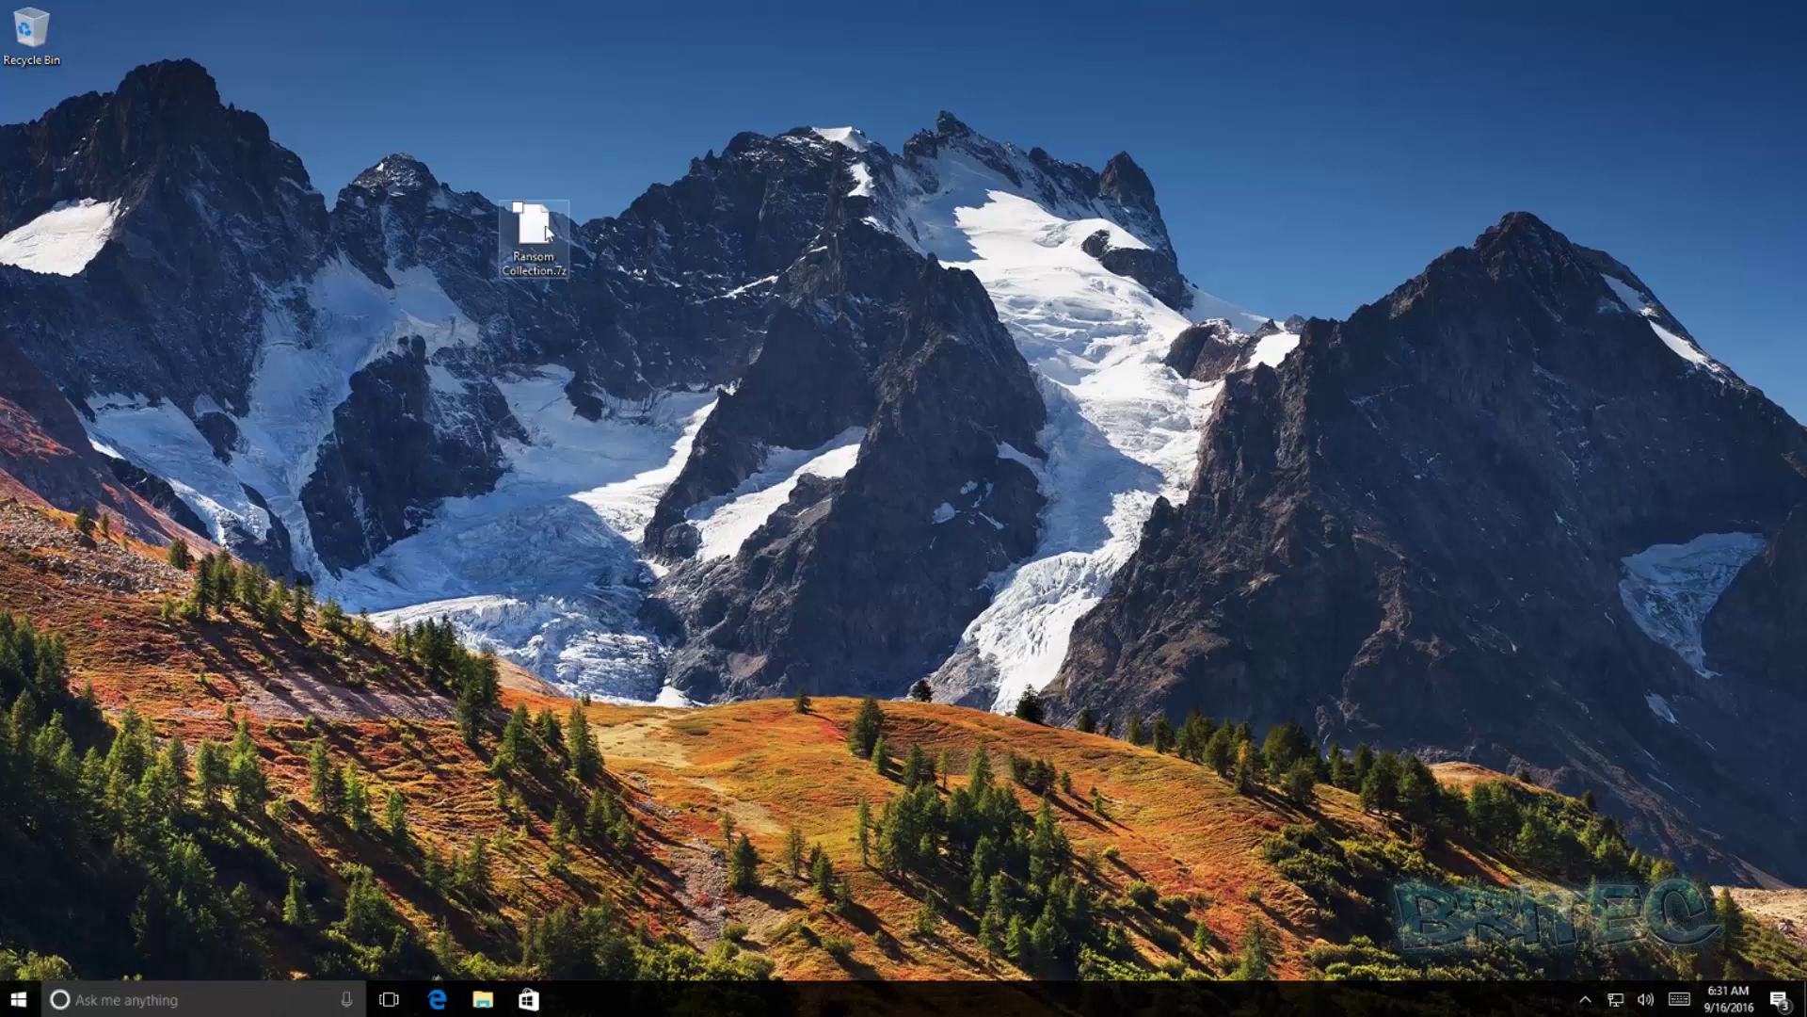
Drag the Ransom Collection.7z icon lower on the desktop and deselect it.
left_click_drag(533, 236, 534, 334)
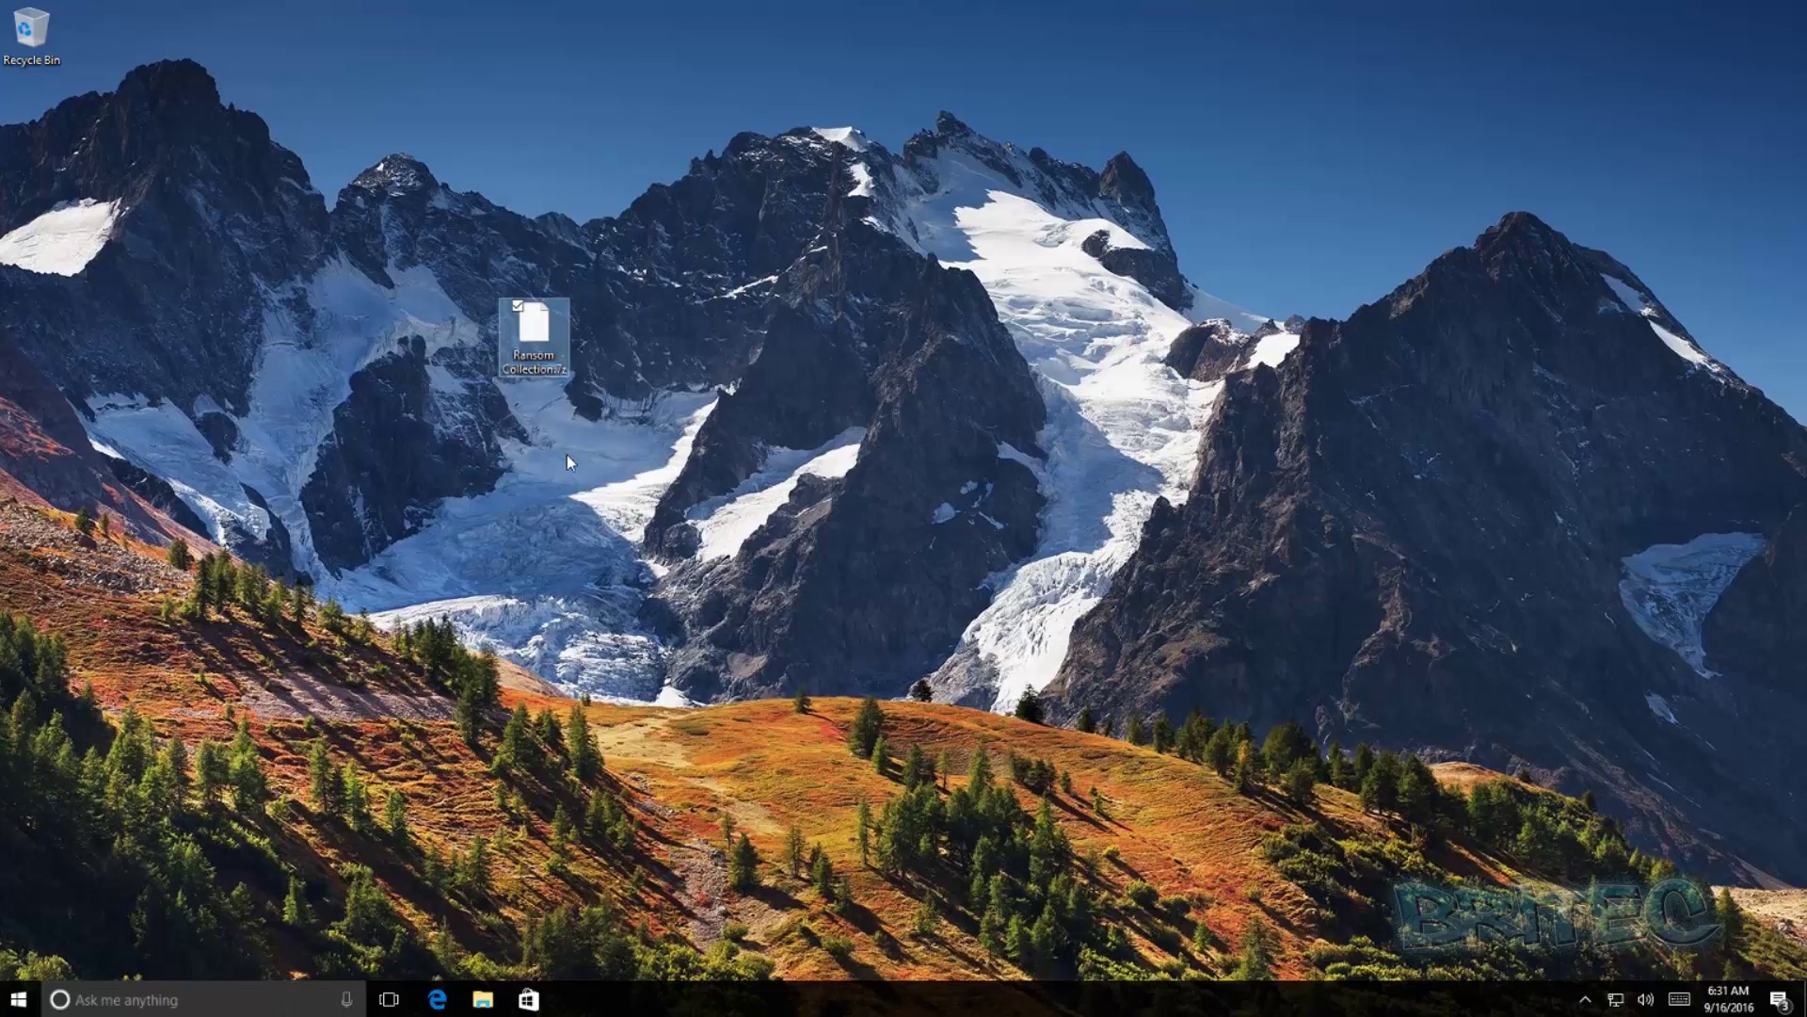
left_click(586, 491)
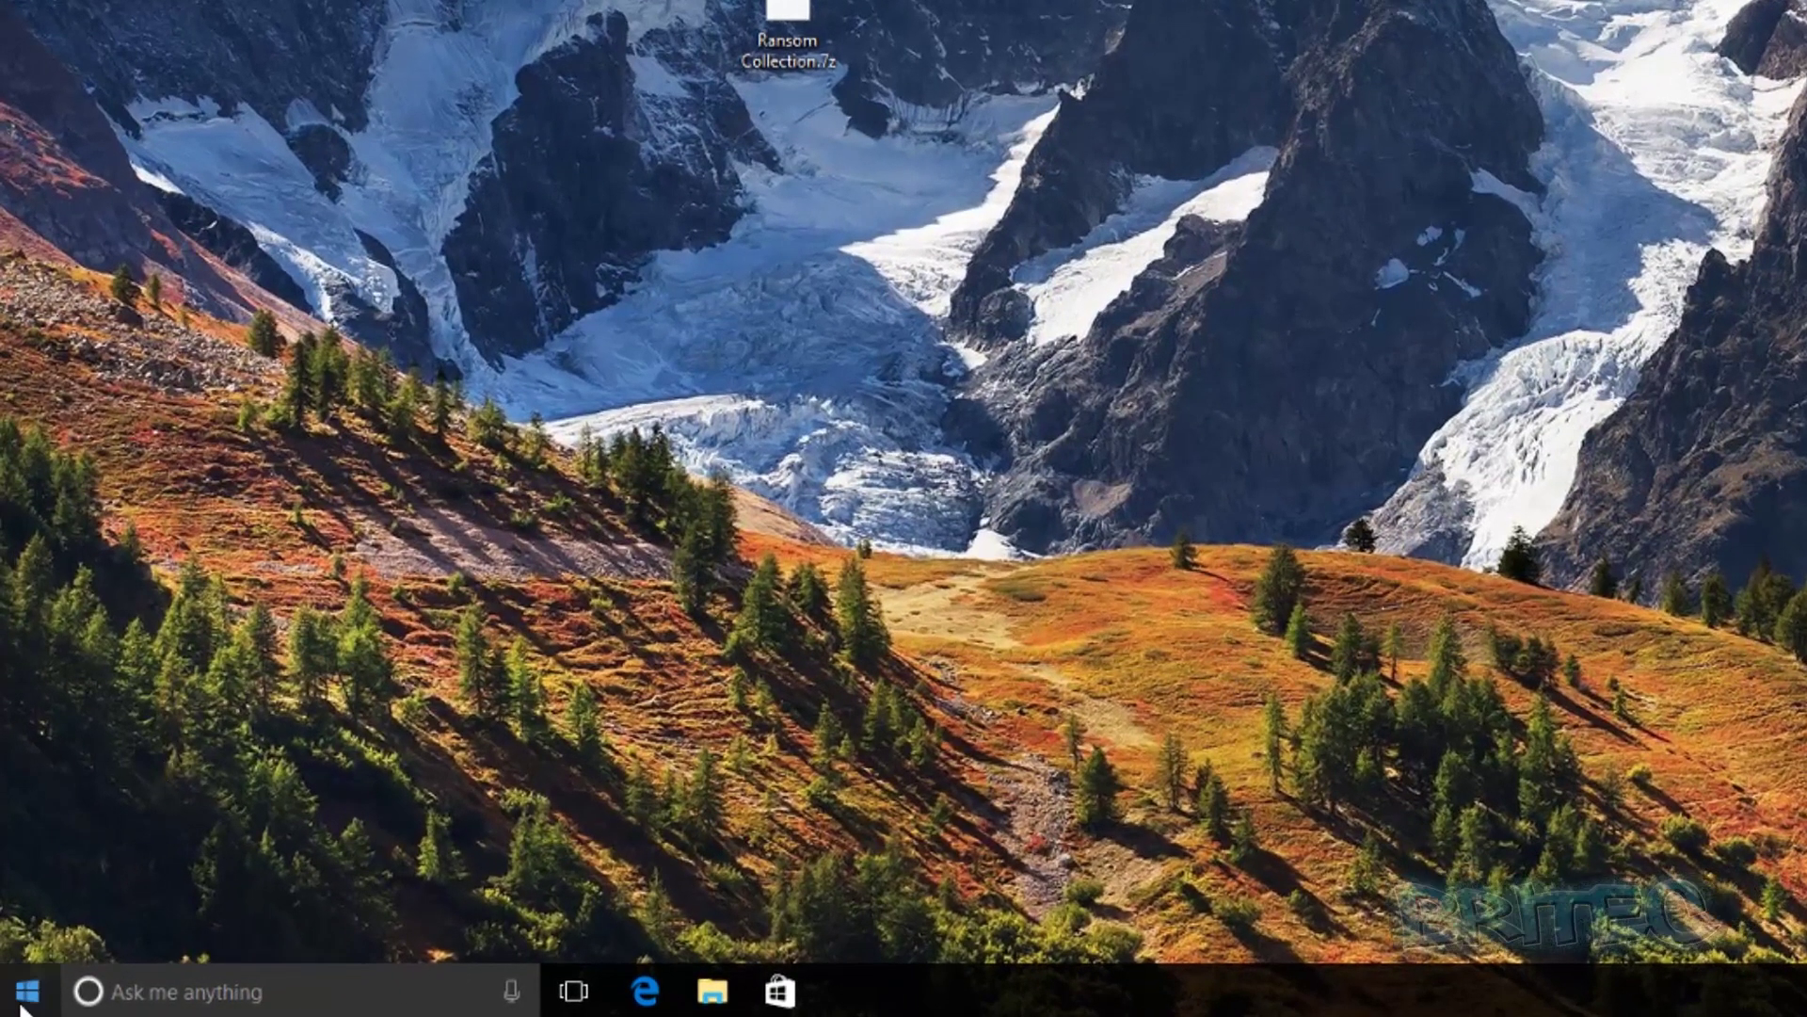
Go to Settings > Update & security > Windows Defender.
left_click(21, 1003)
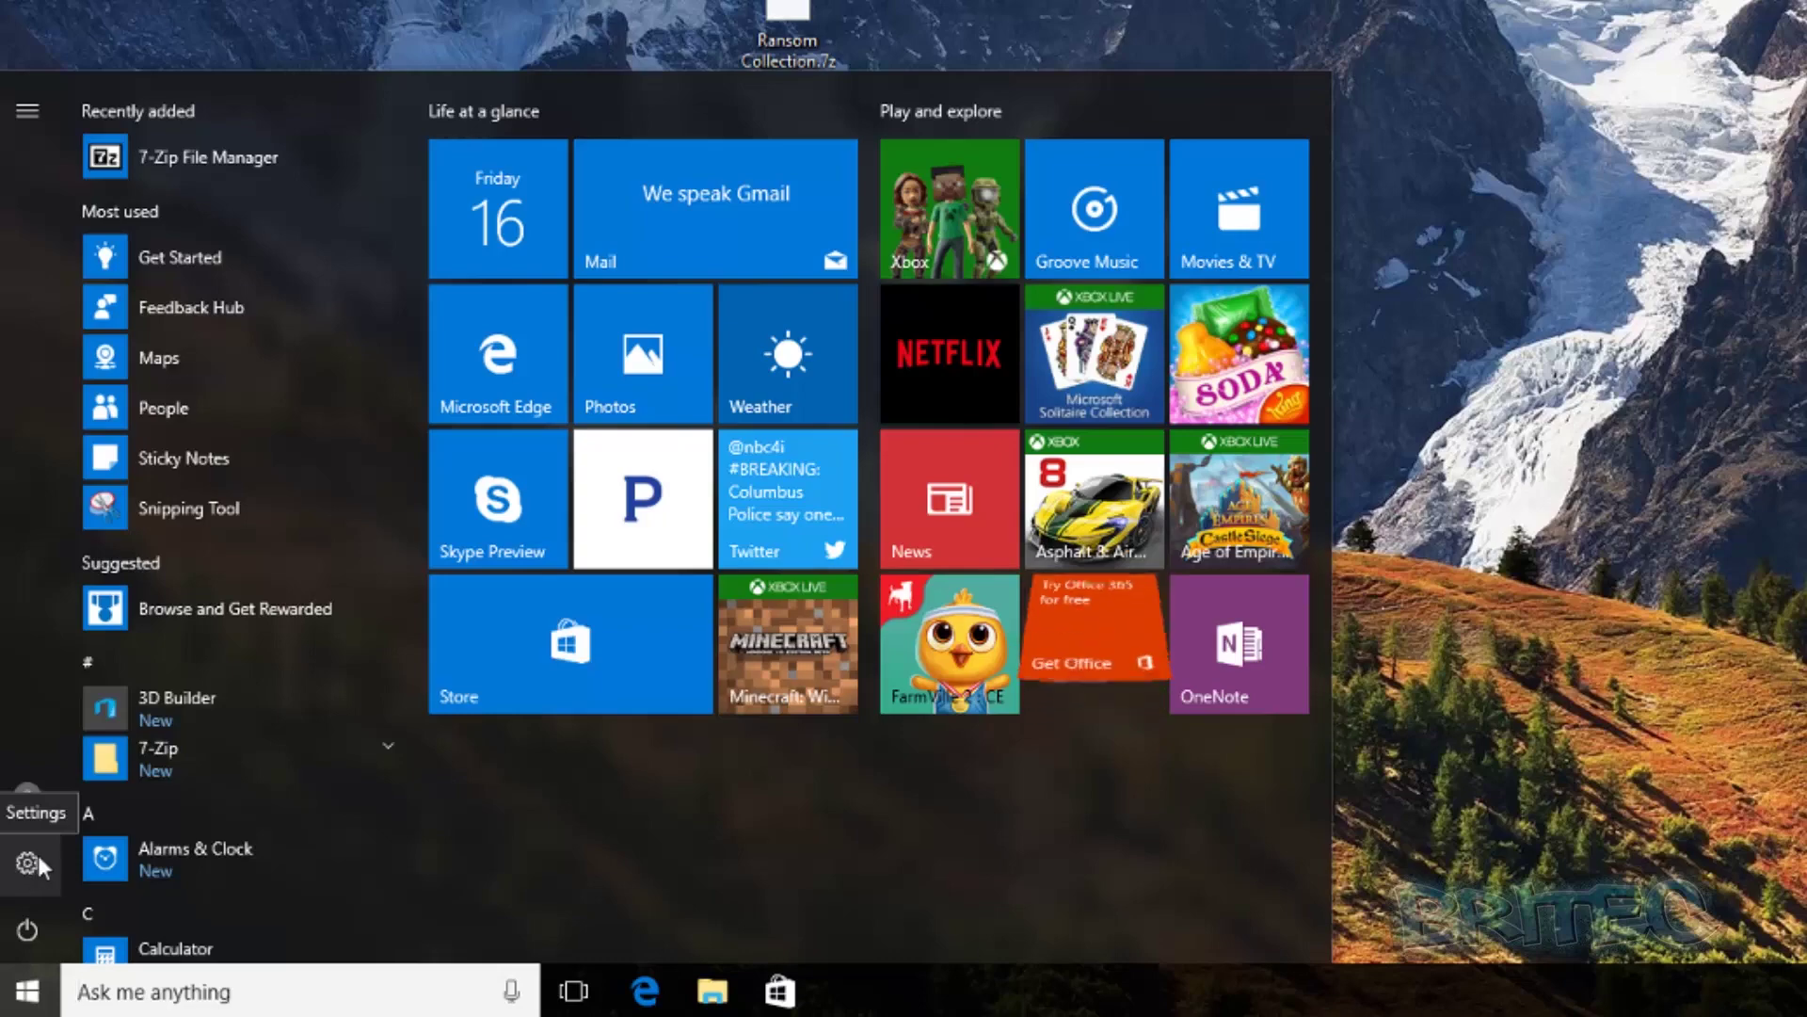
left_click(28, 861)
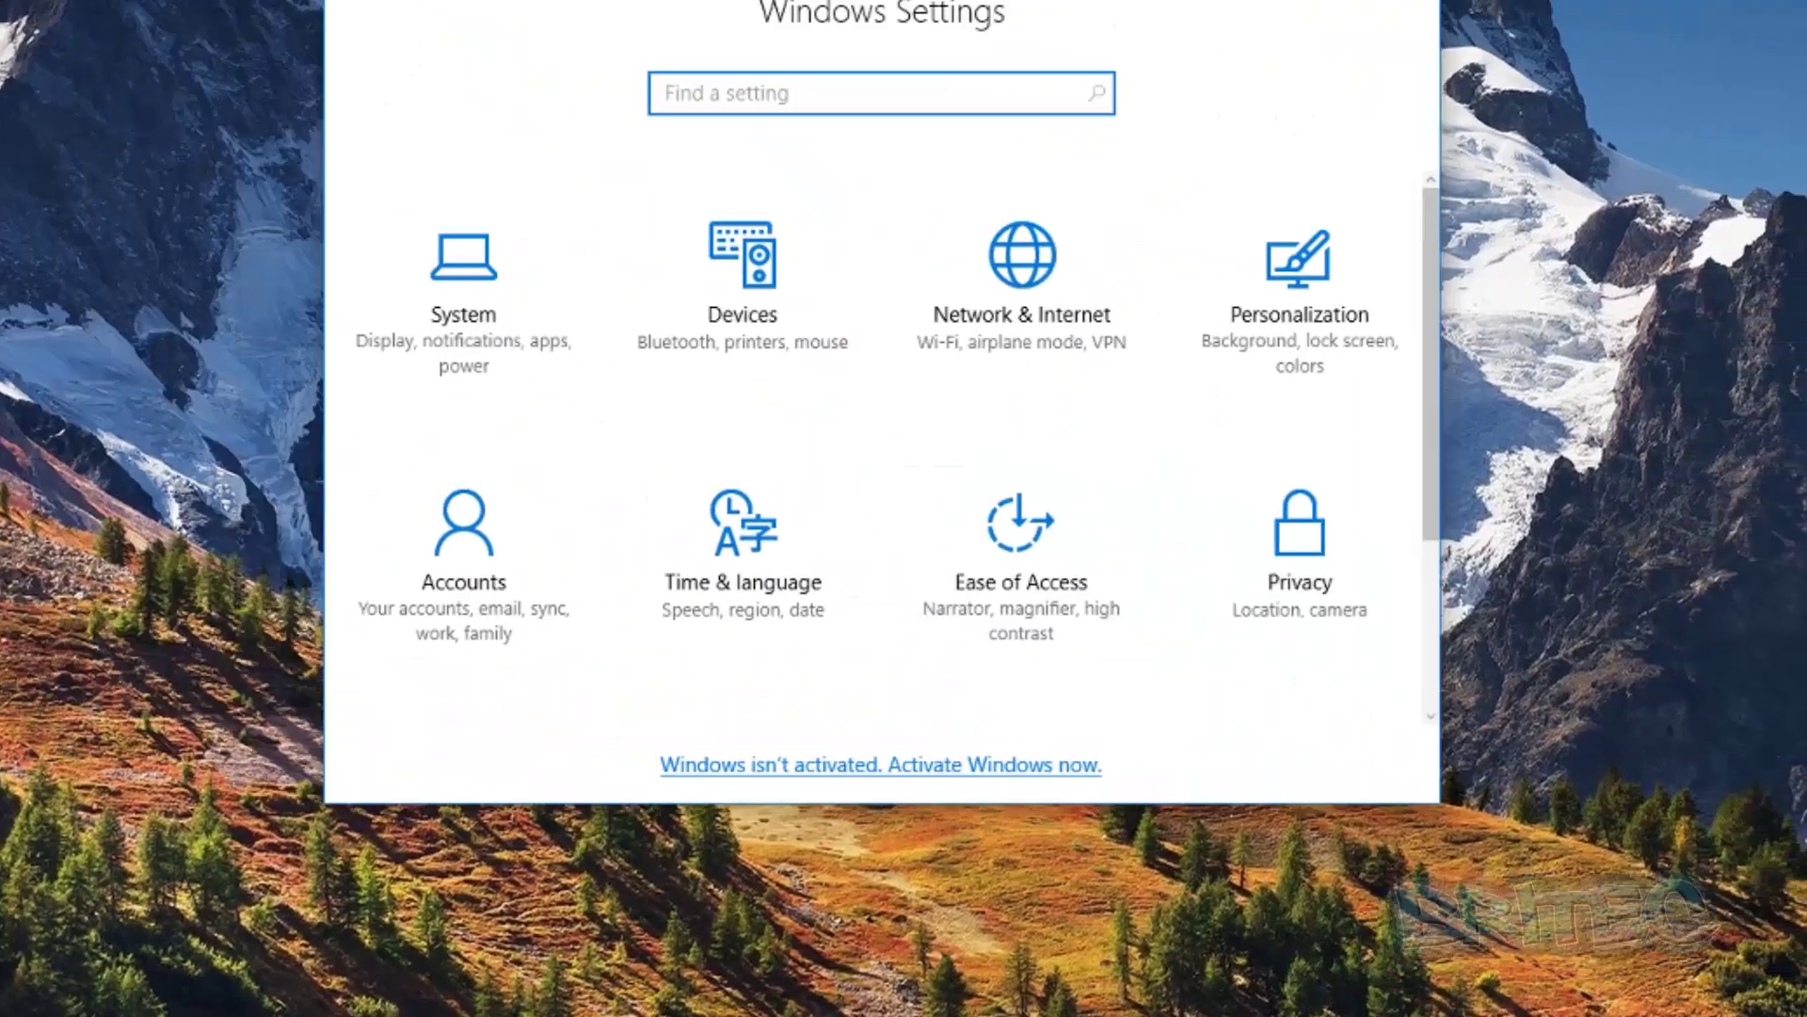
scroll(659, 632, "down", 3)
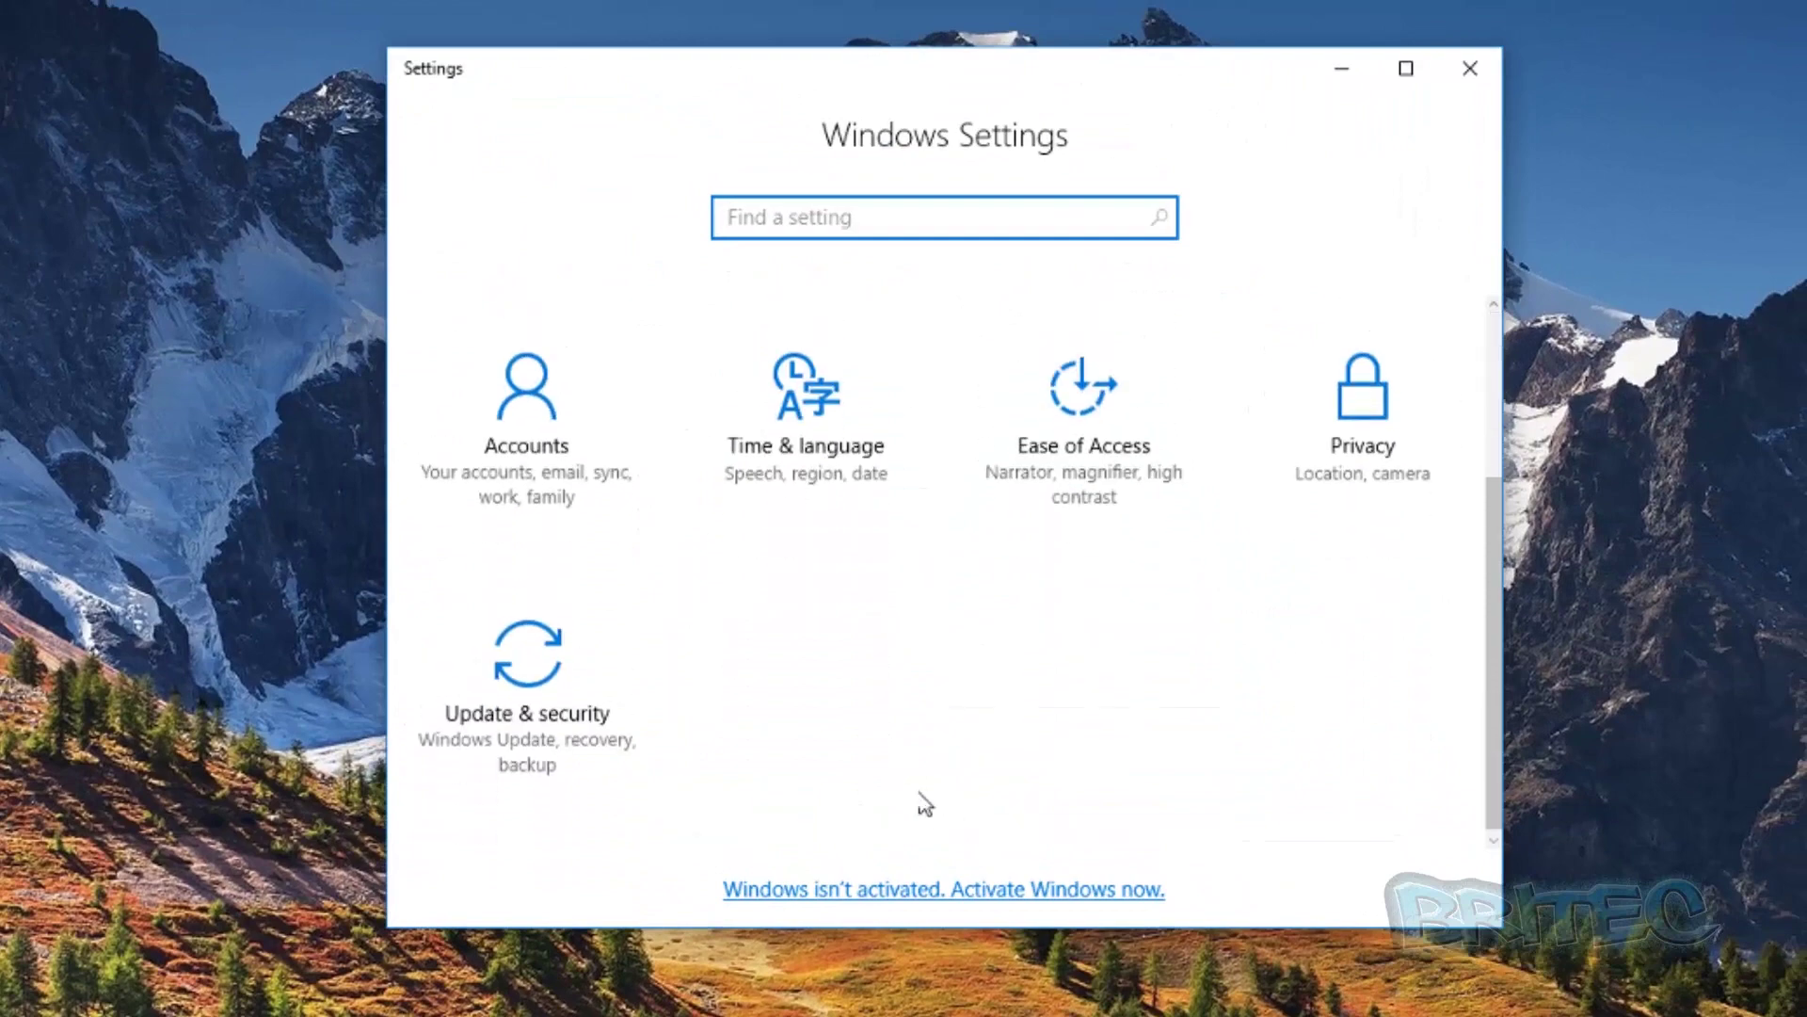
left_click(506, 709)
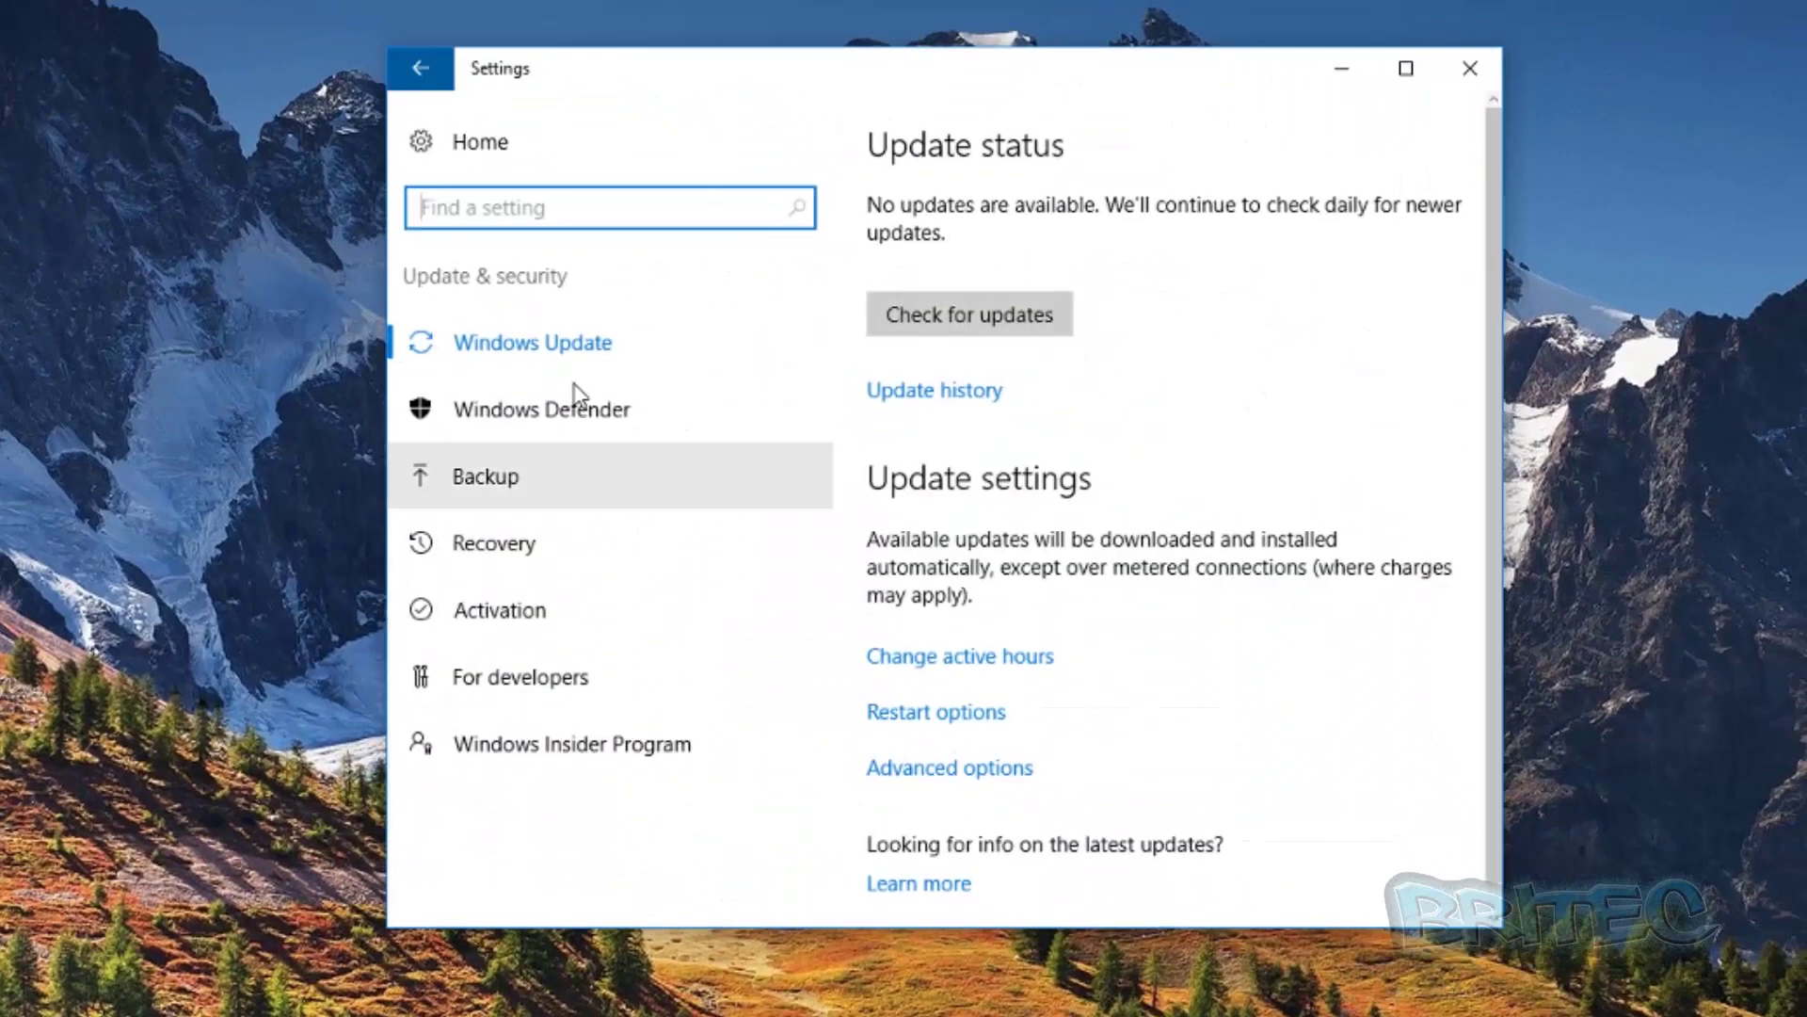
left_click(519, 413)
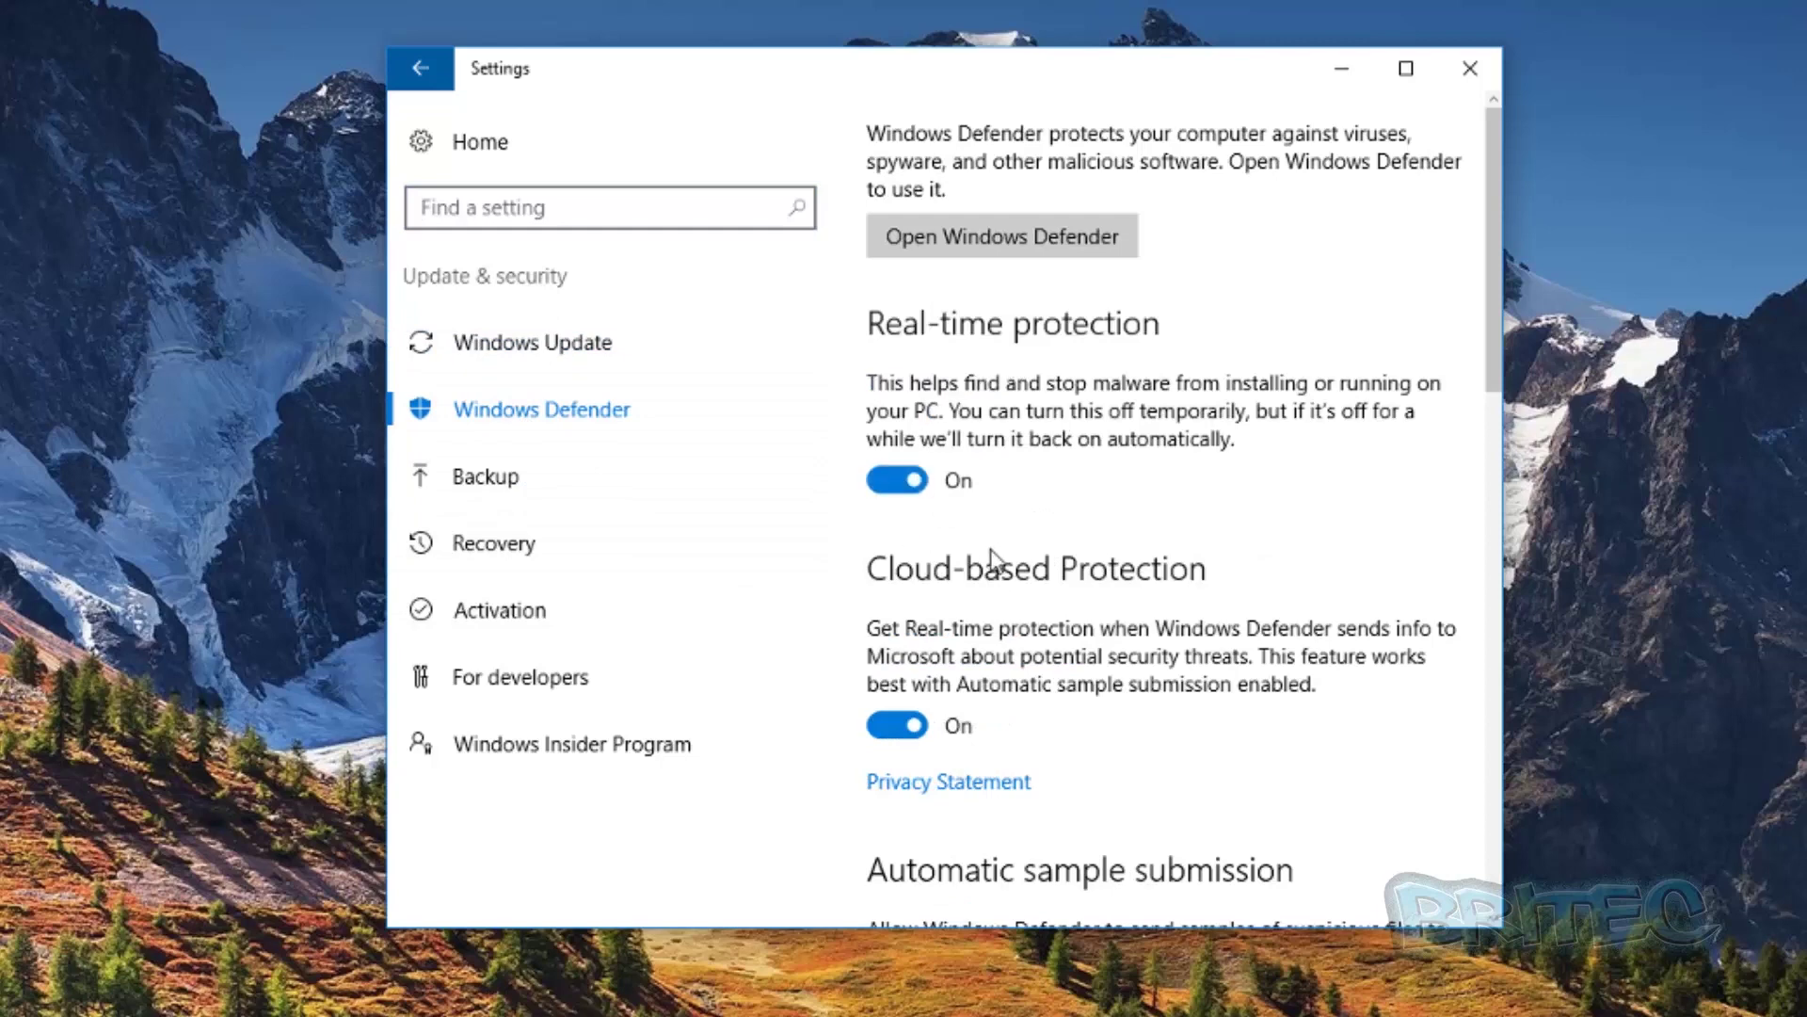
Check that real-time and cloud-based protection are On, then launch Windows Defender.
scroll(988, 572, "down", 5)
scroll(991, 576, "down", 8)
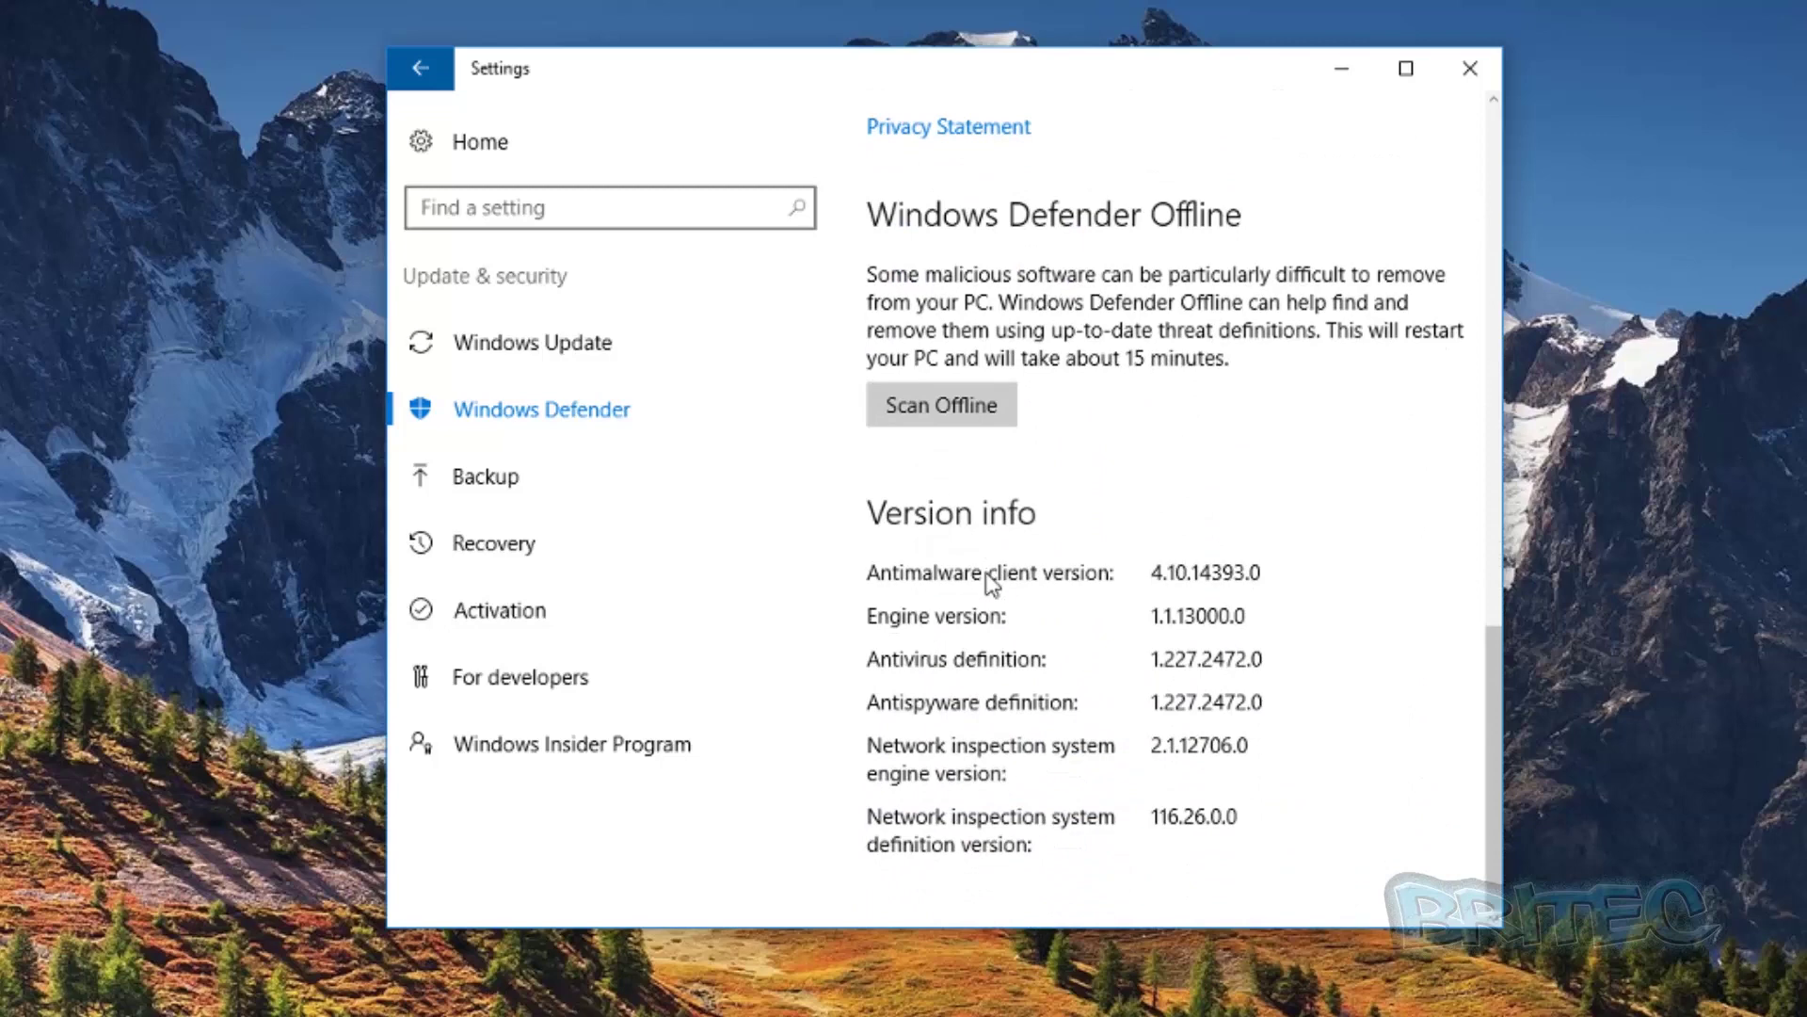
scroll(989, 579, "up", 13)
left_click(1022, 240)
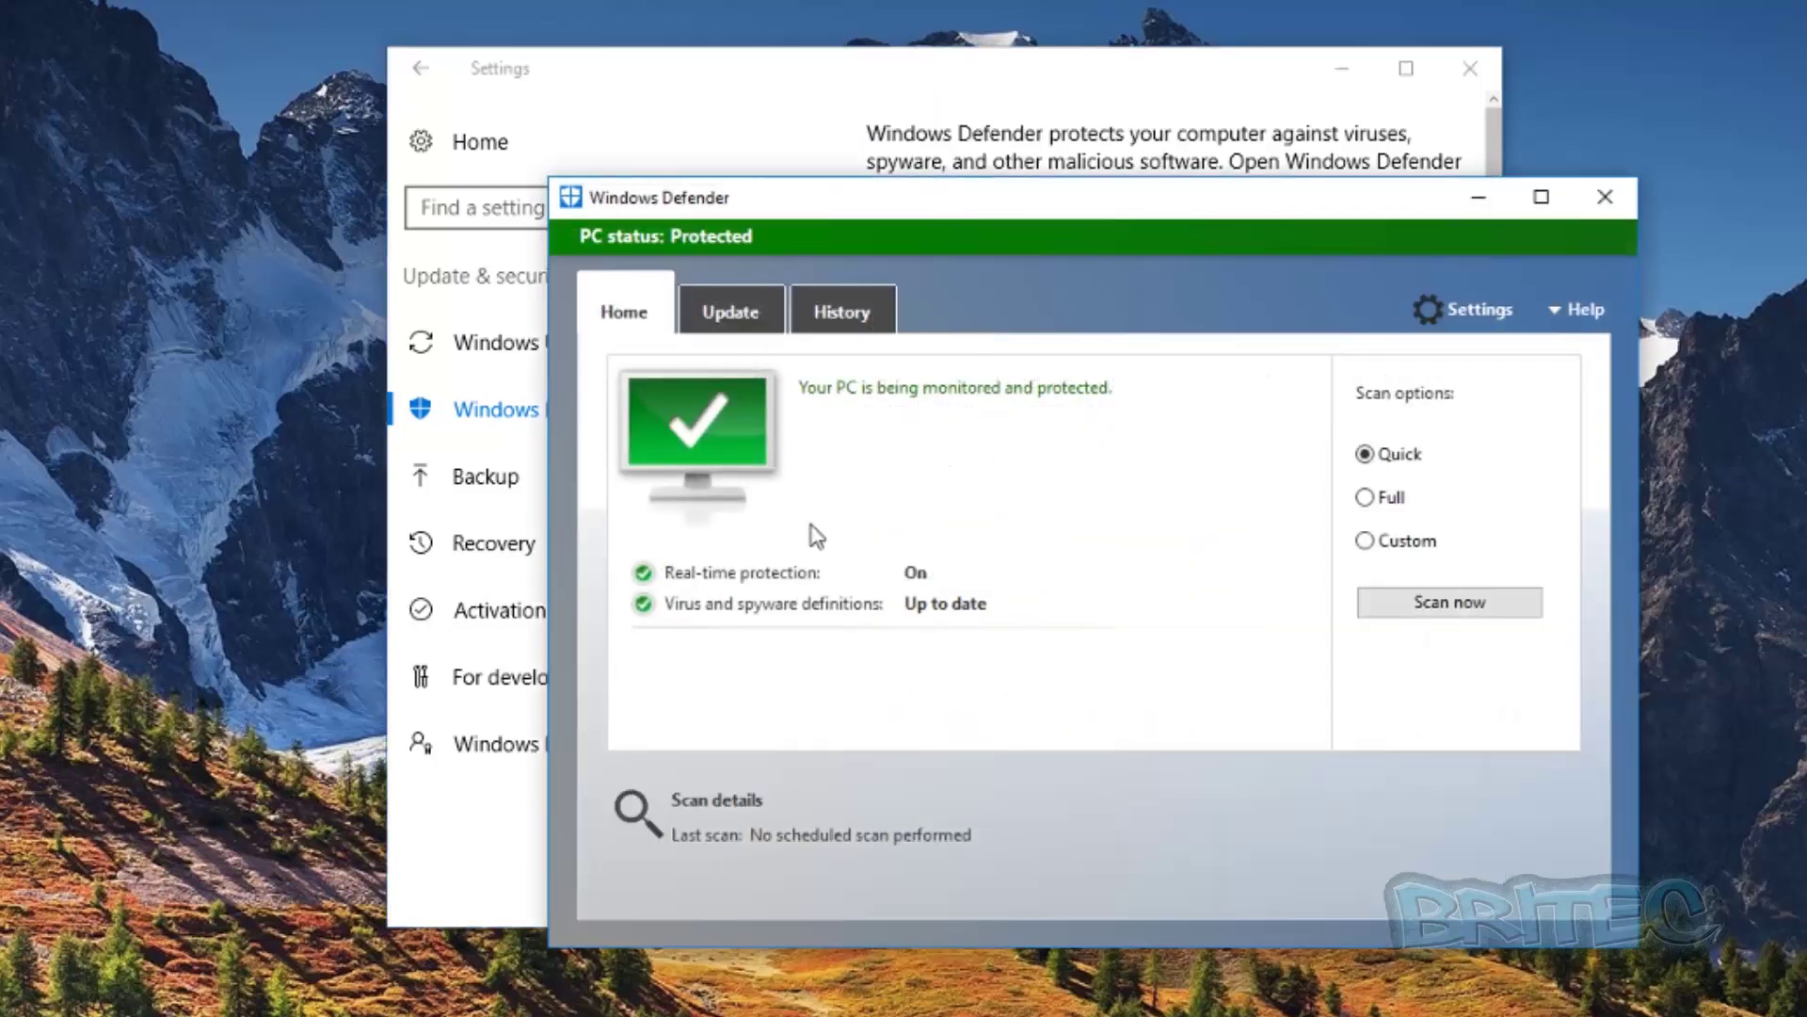
Run a virus and spyware definitions update from Defender's Update tab.
left_click(749, 318)
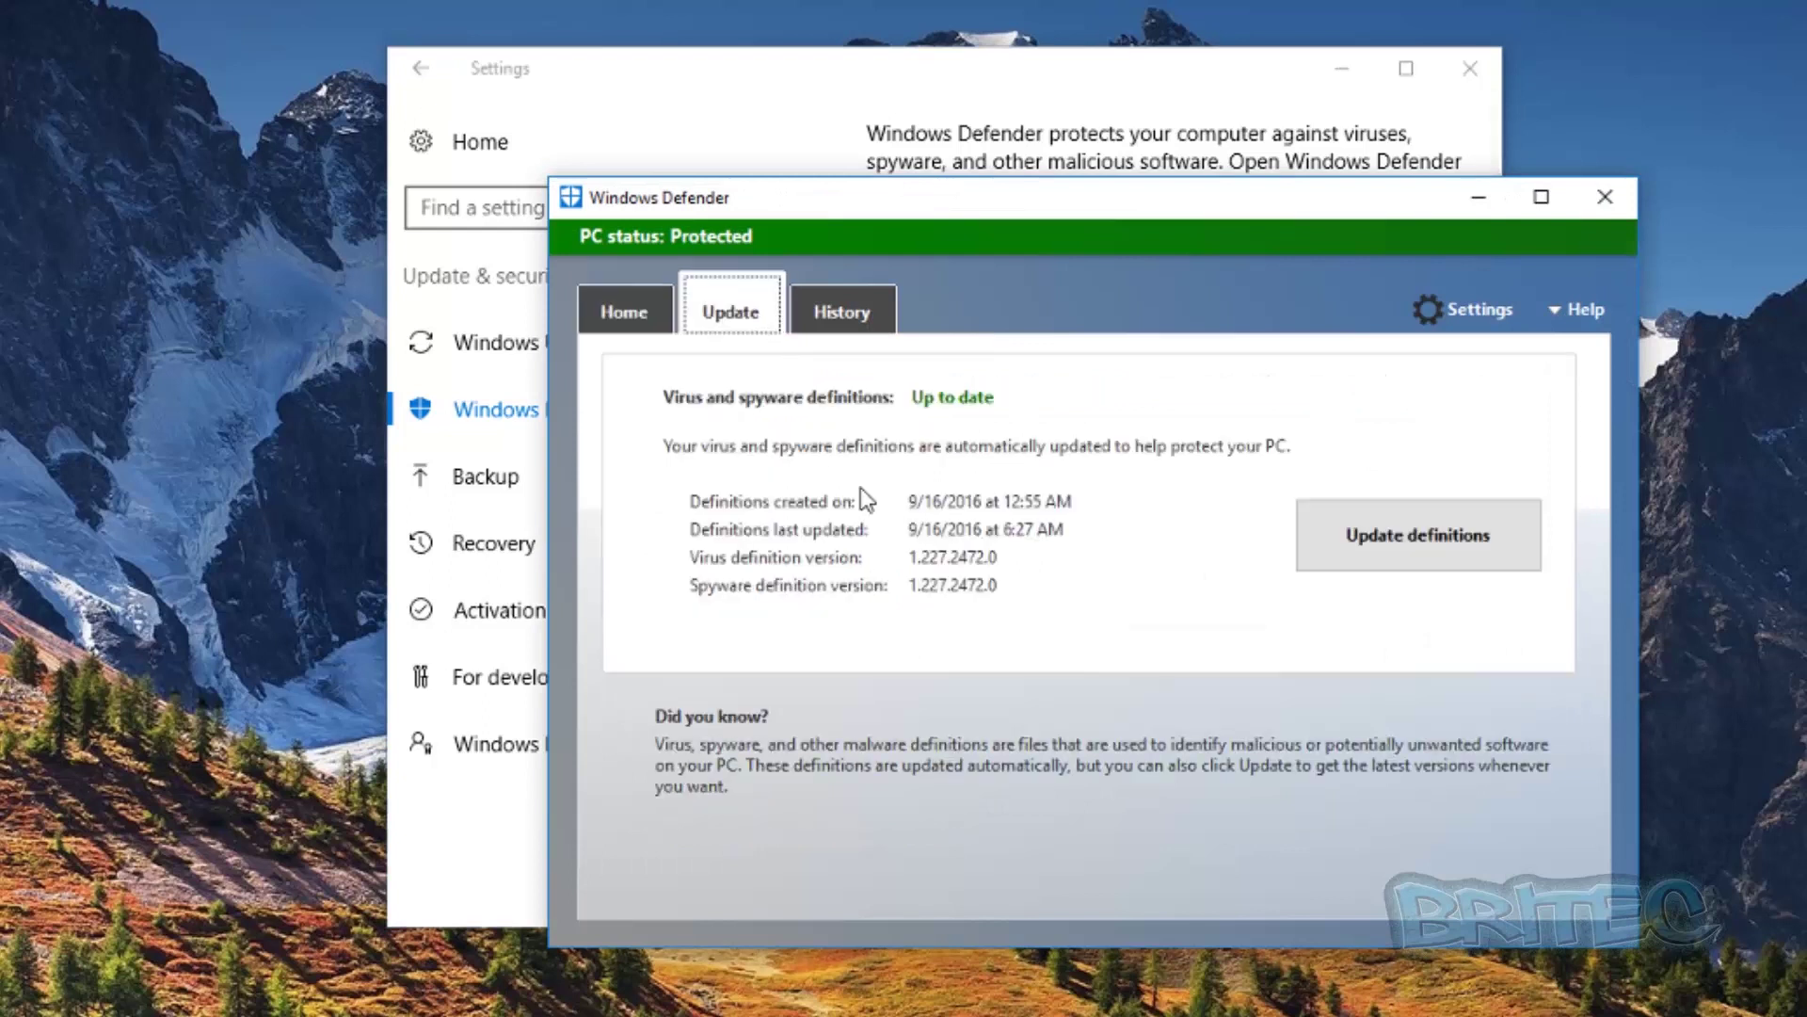
left_click(1371, 551)
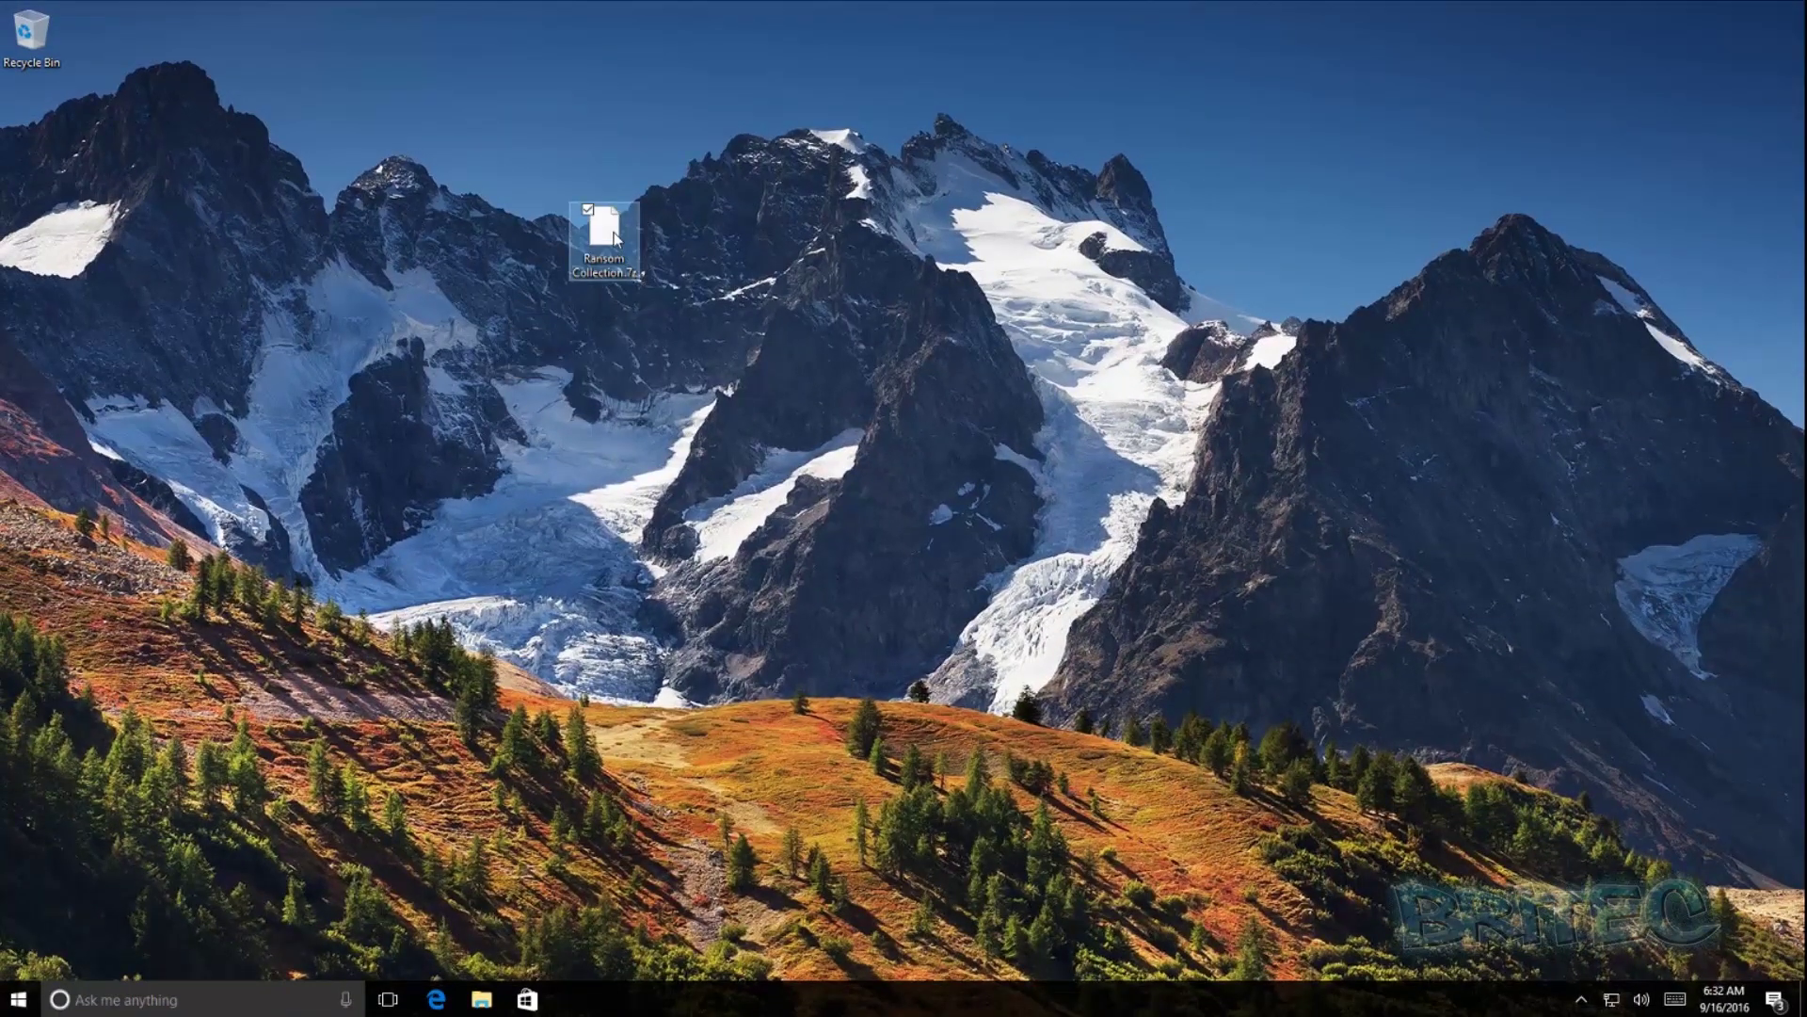
Open Ransom Collection.7z in 7-Zip File Manager from the context menu.
right_click(616, 238)
mouse_move(533, 275)
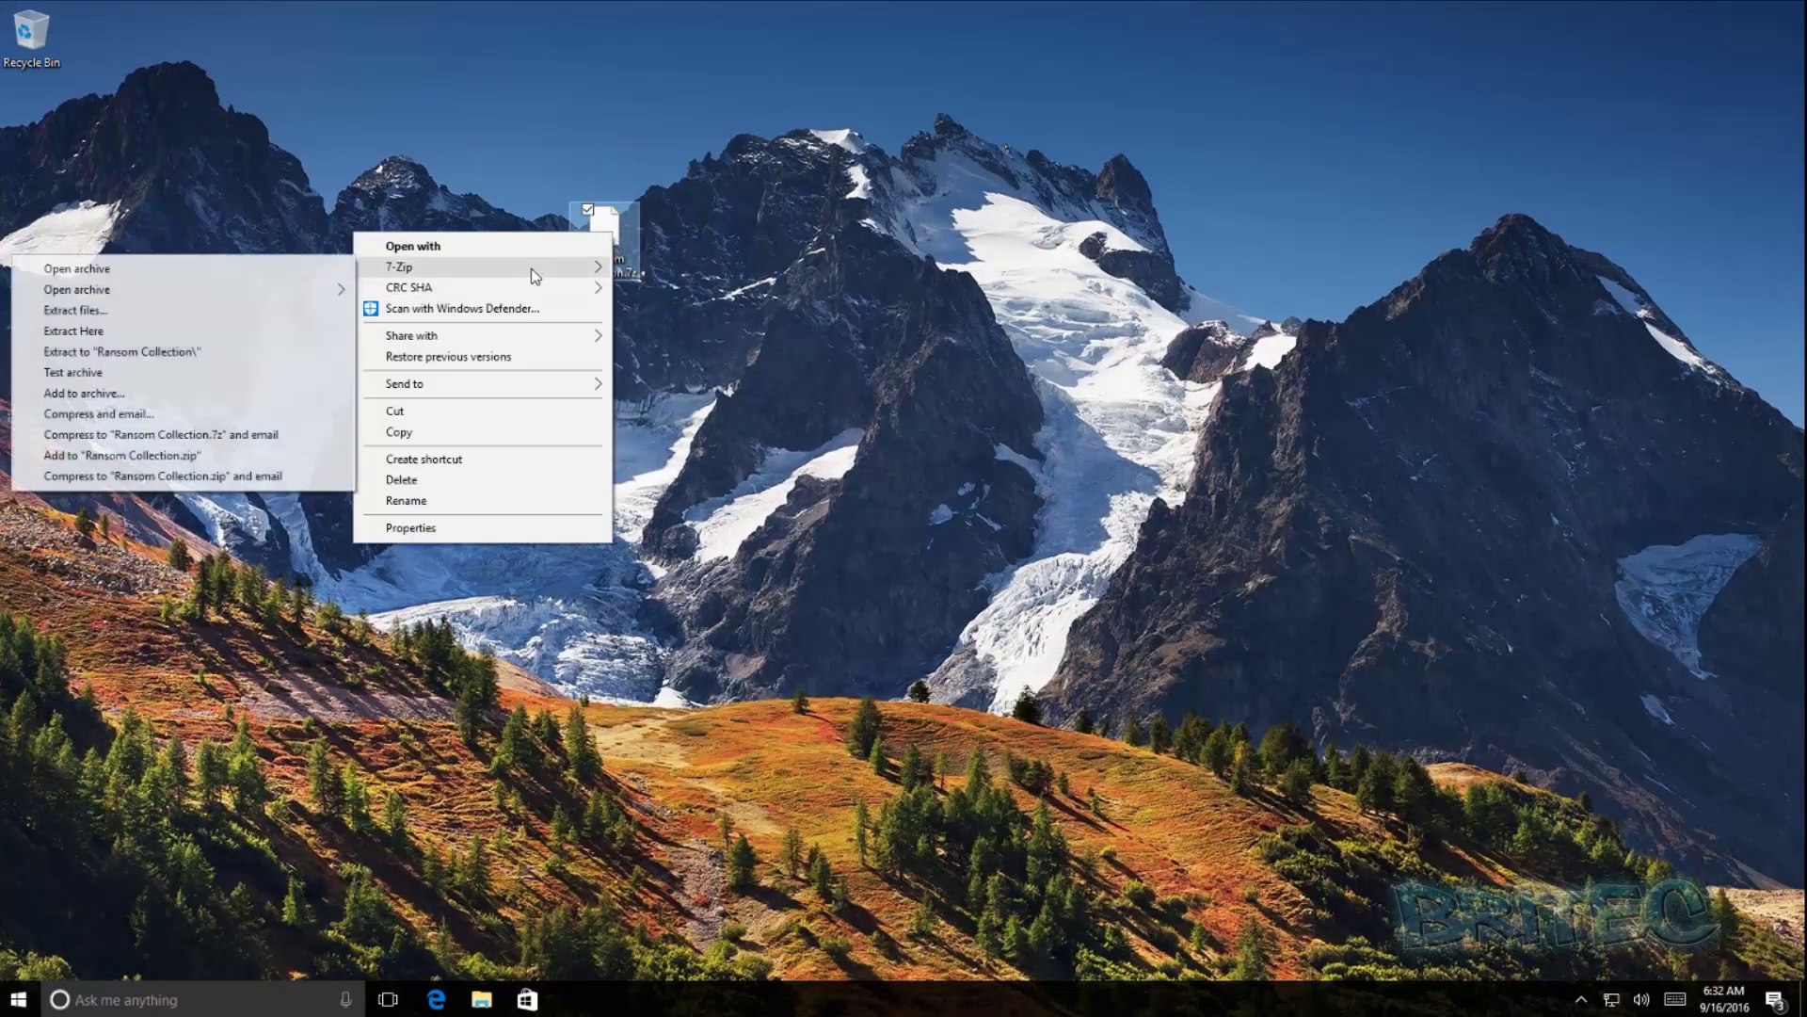
left_click(236, 269)
Extract all 14 ransomware folders to the Desktop with the archive password, then close 7-Zip.
left_click_drag(376, 645, 216, 371)
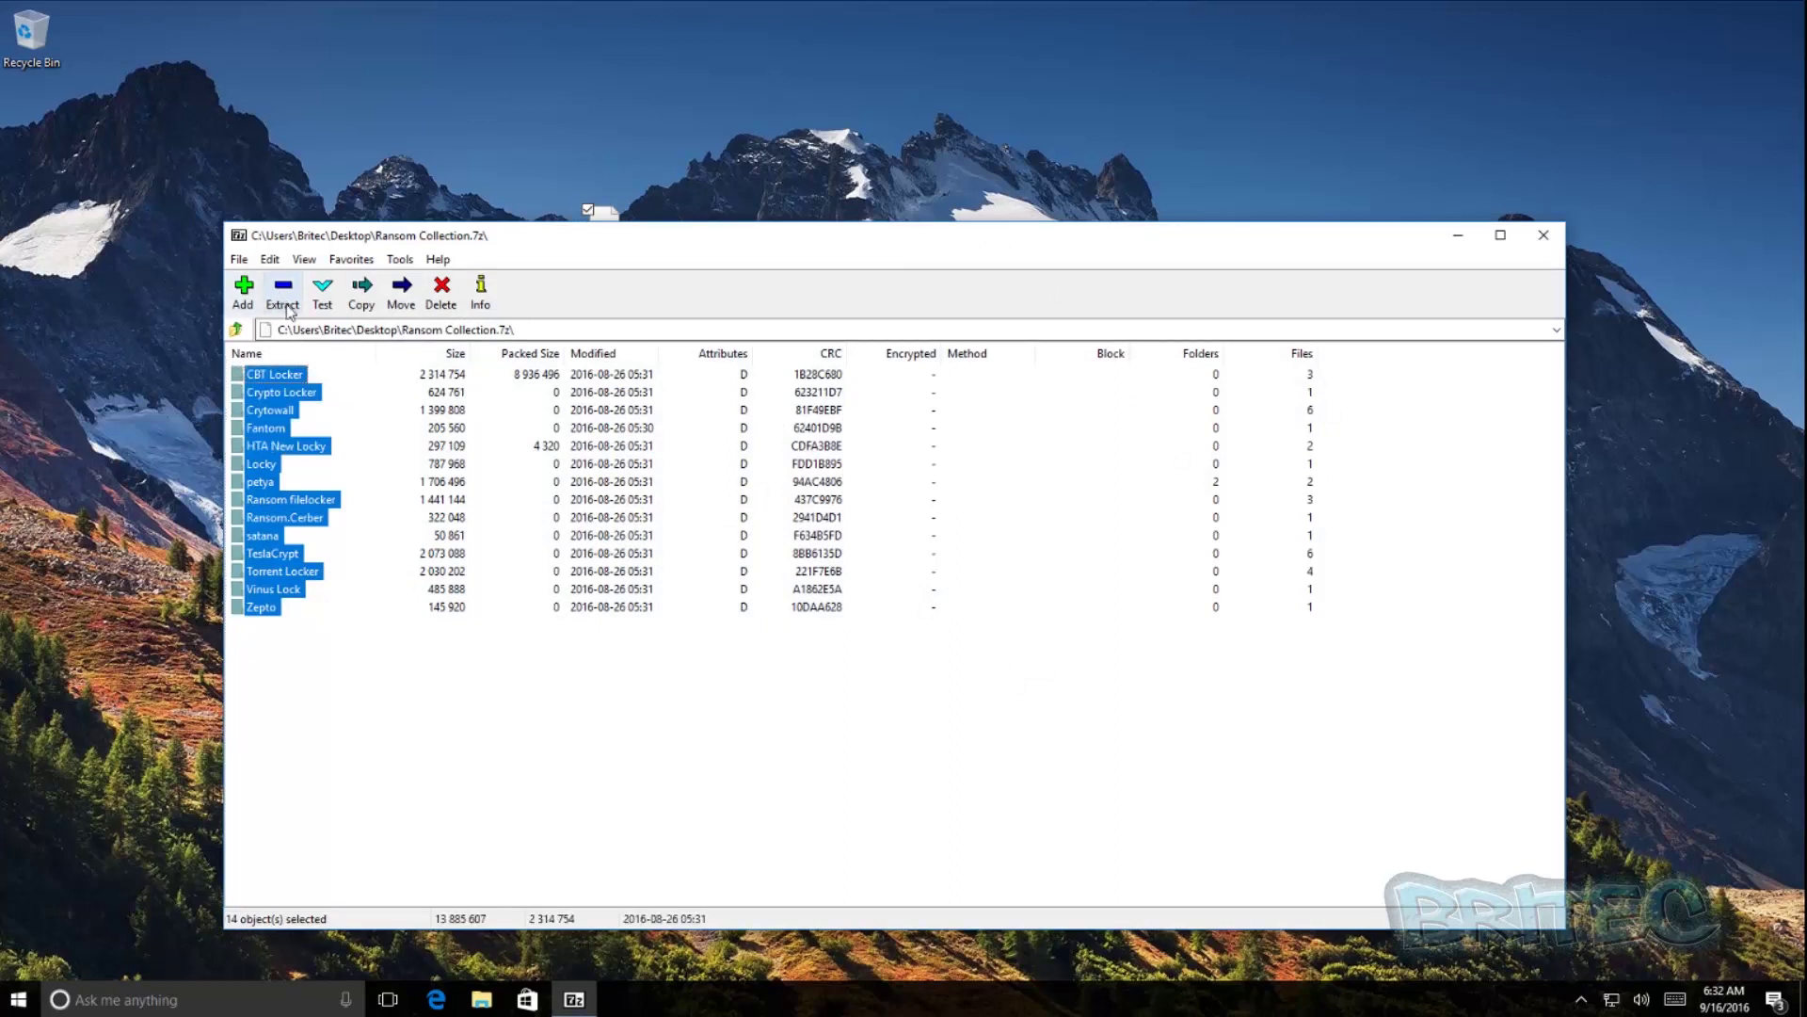
left_click(285, 300)
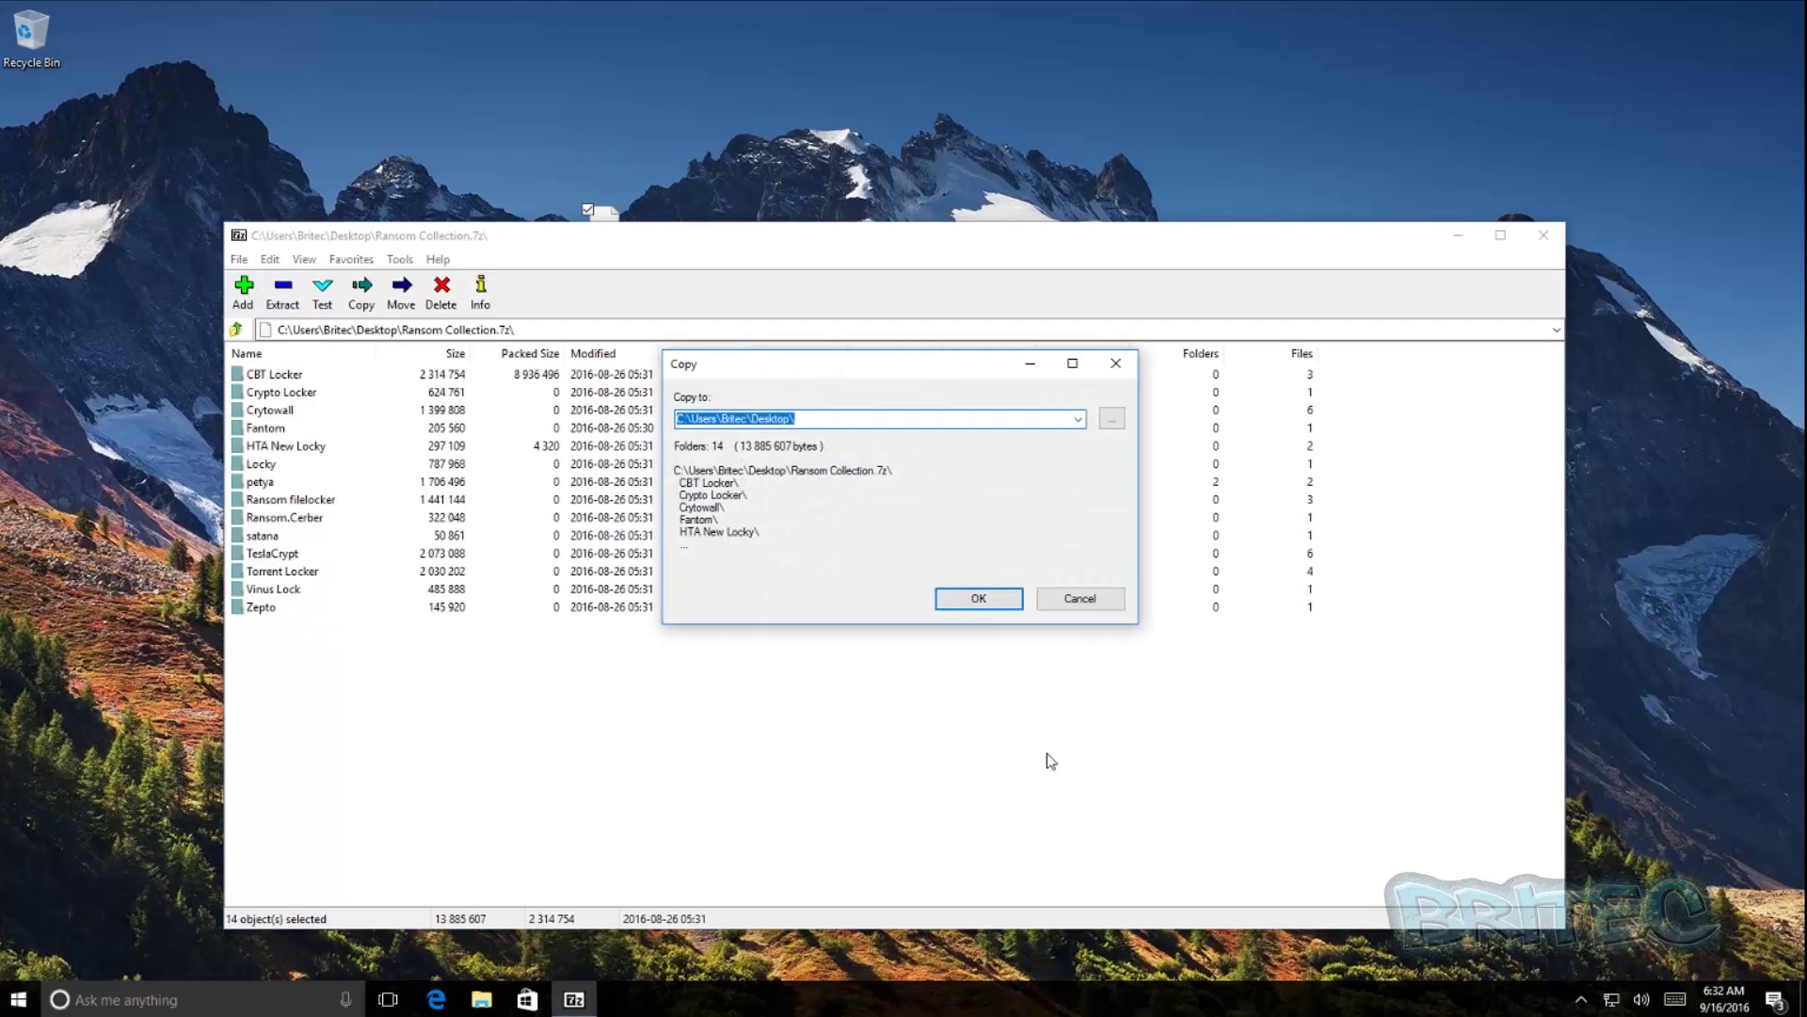
left_click(975, 606)
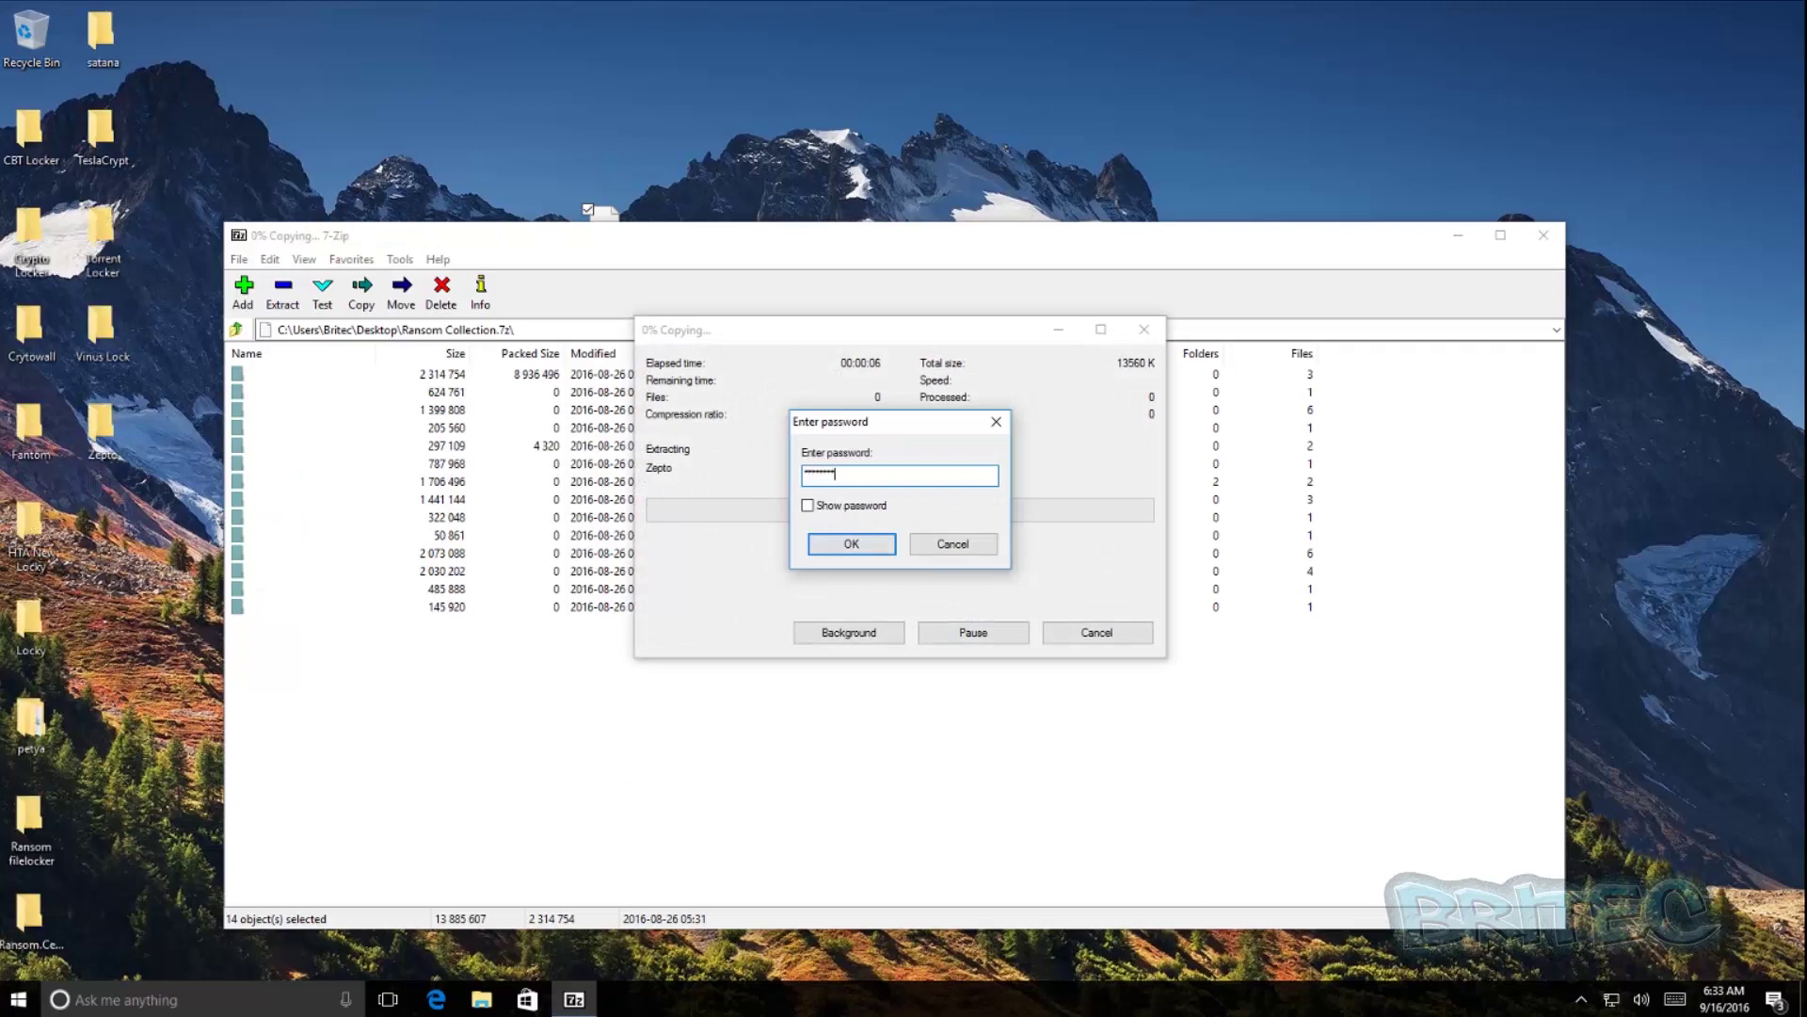
key("Return")
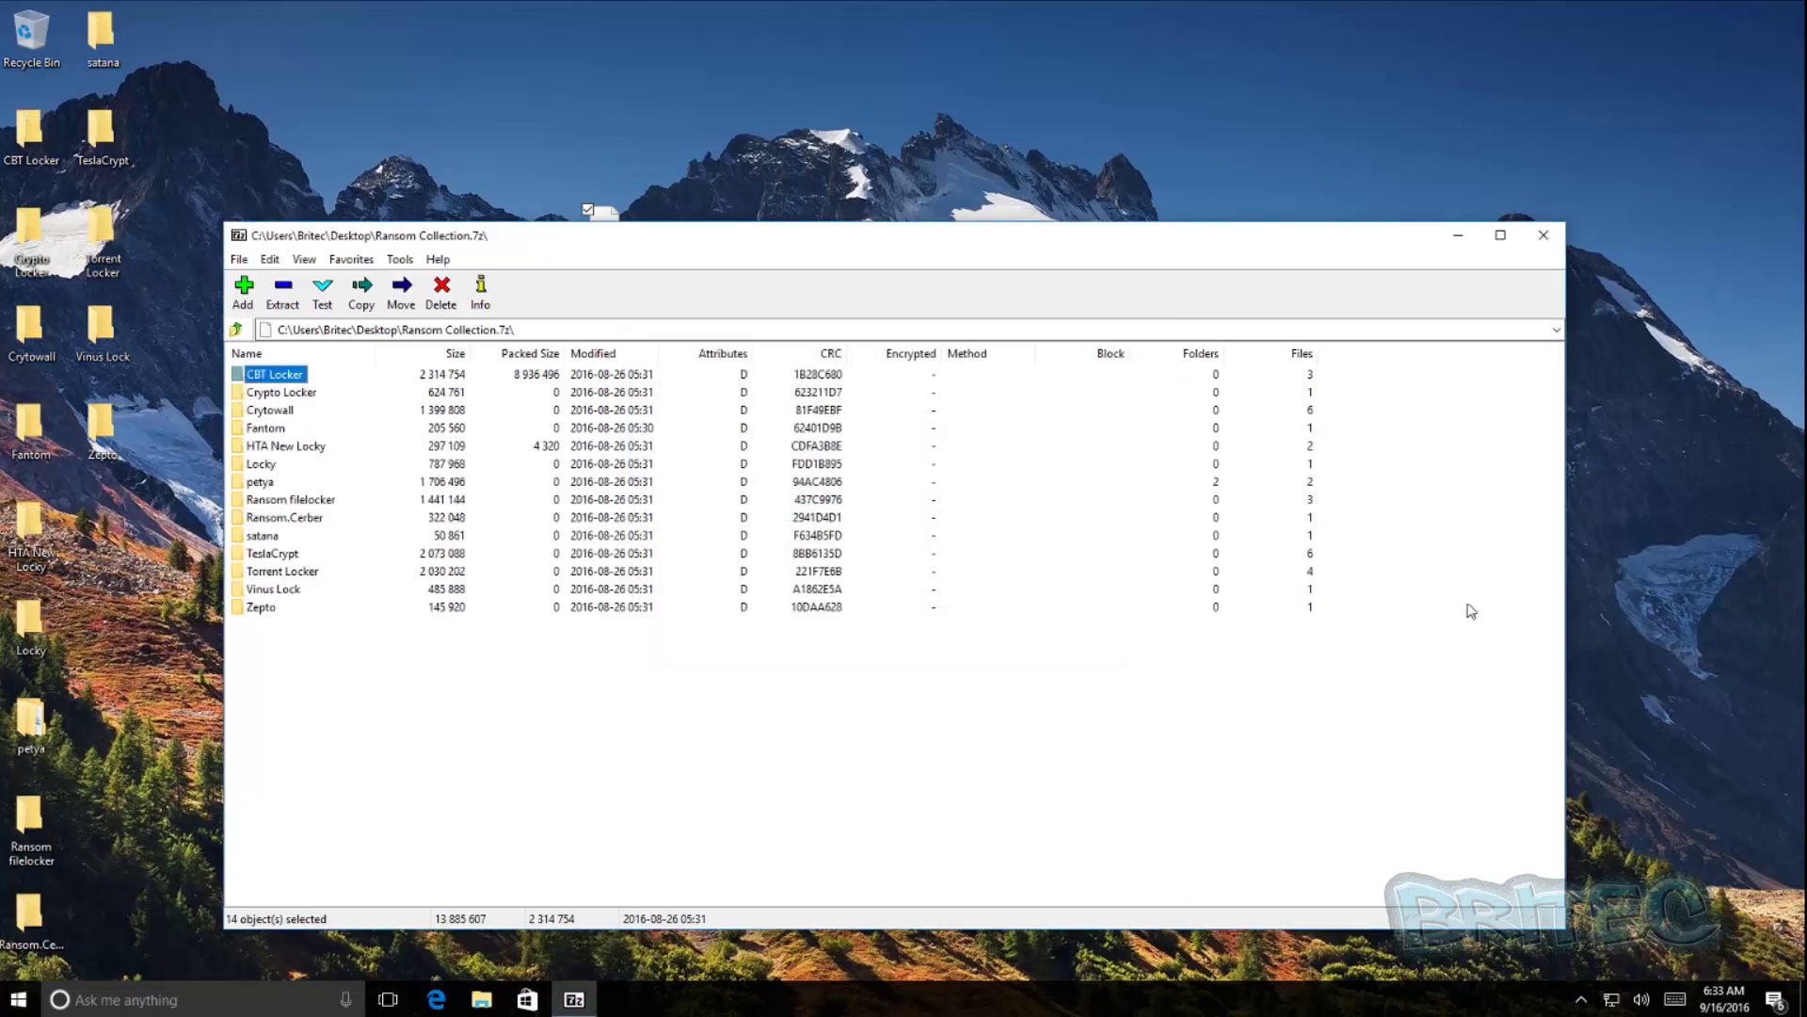
left_click(1544, 234)
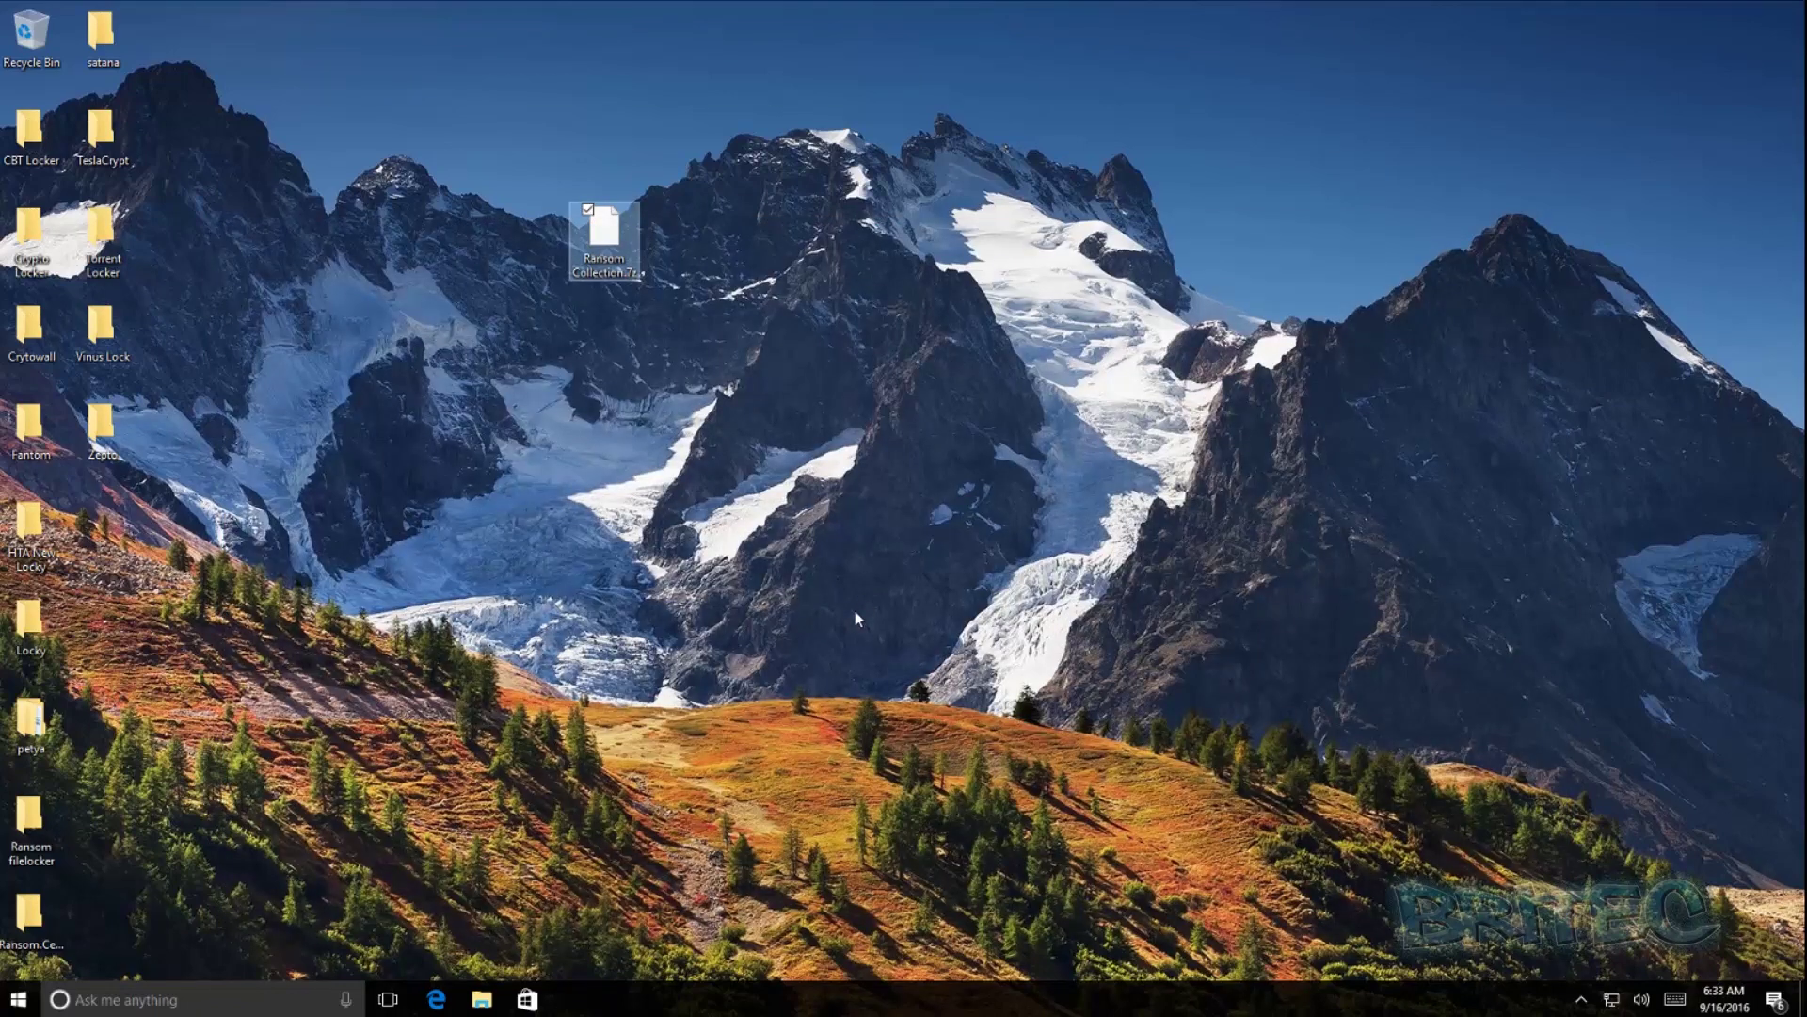
Open and close the satana and TeslaCrypt sample folders.
left_click(806, 599)
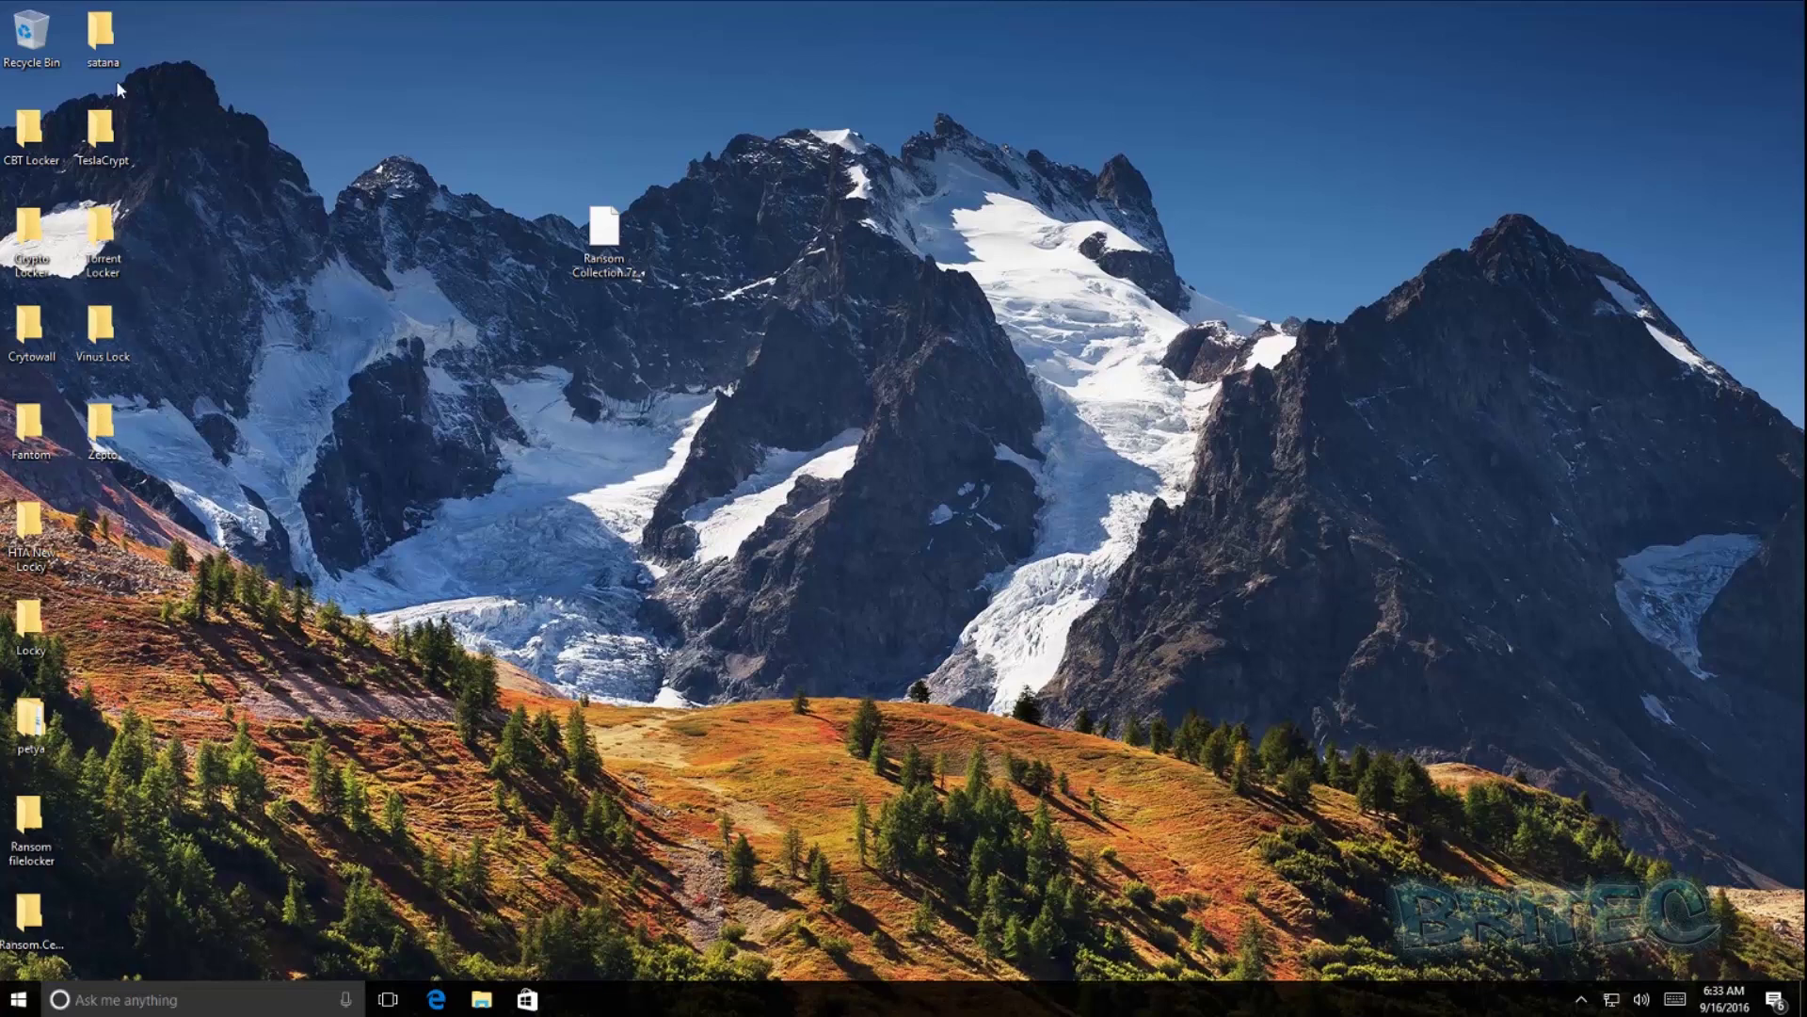
double_click(110, 54)
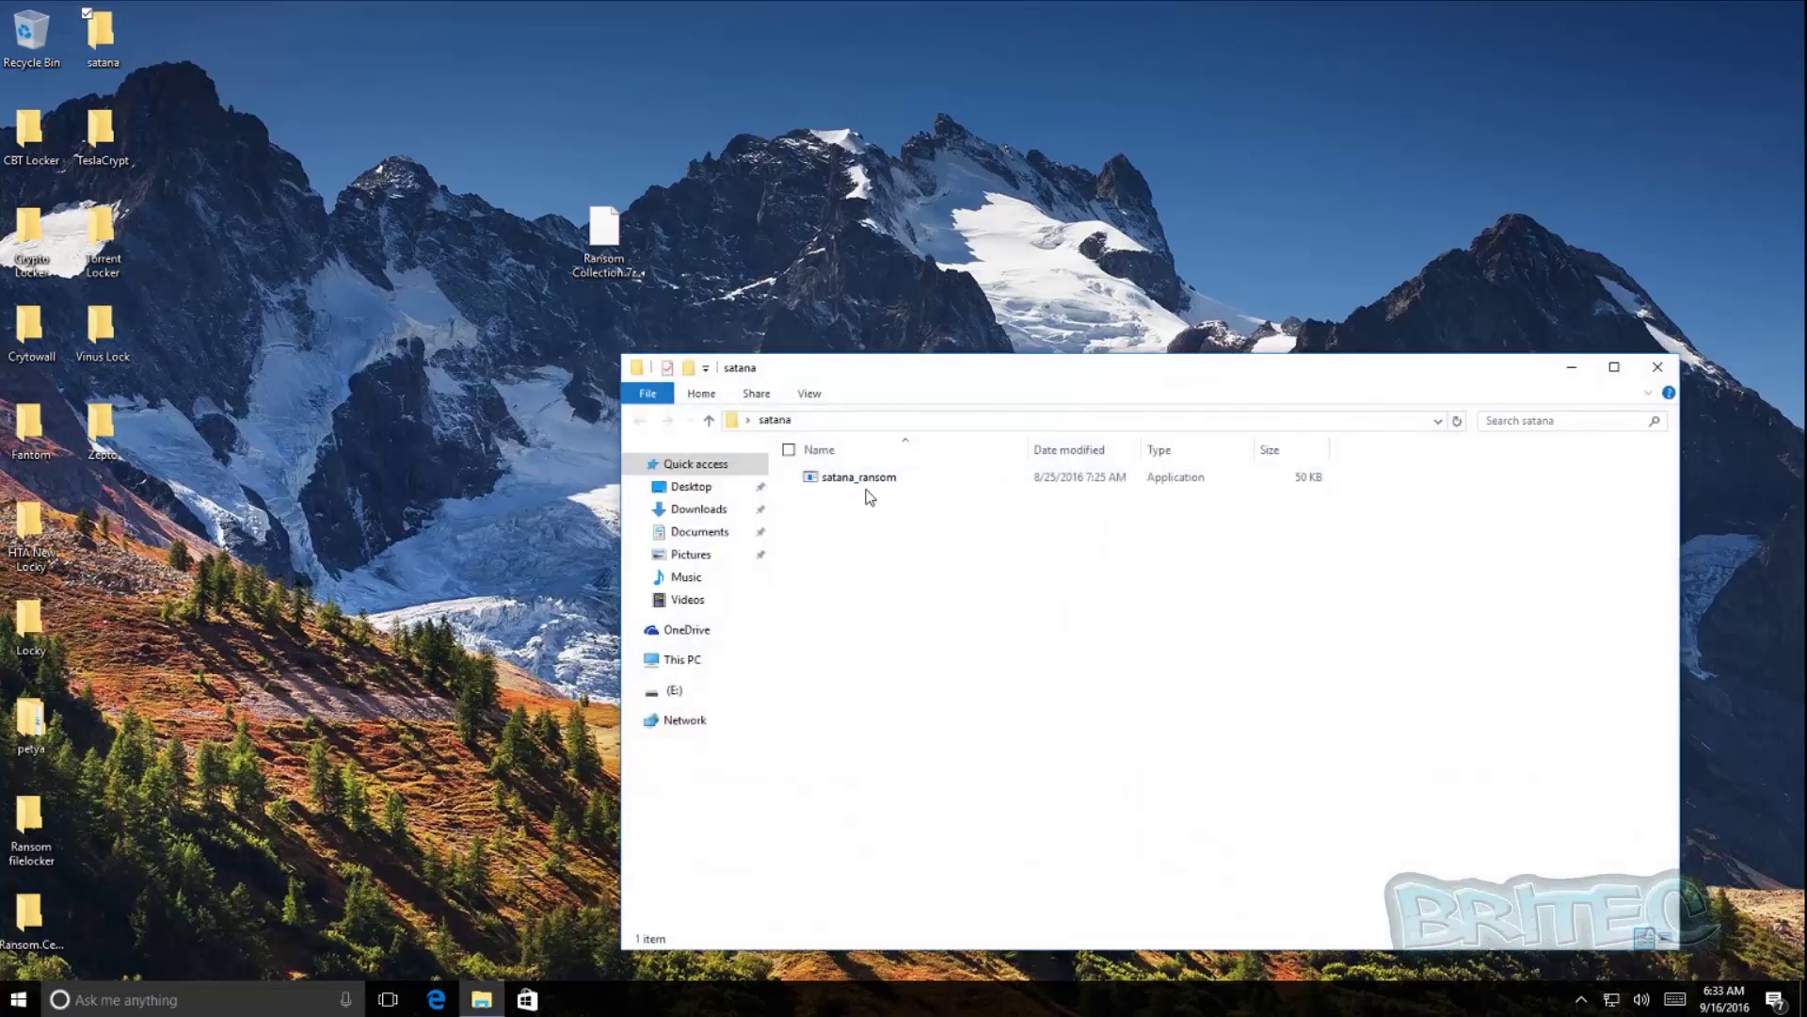
left_click(1658, 367)
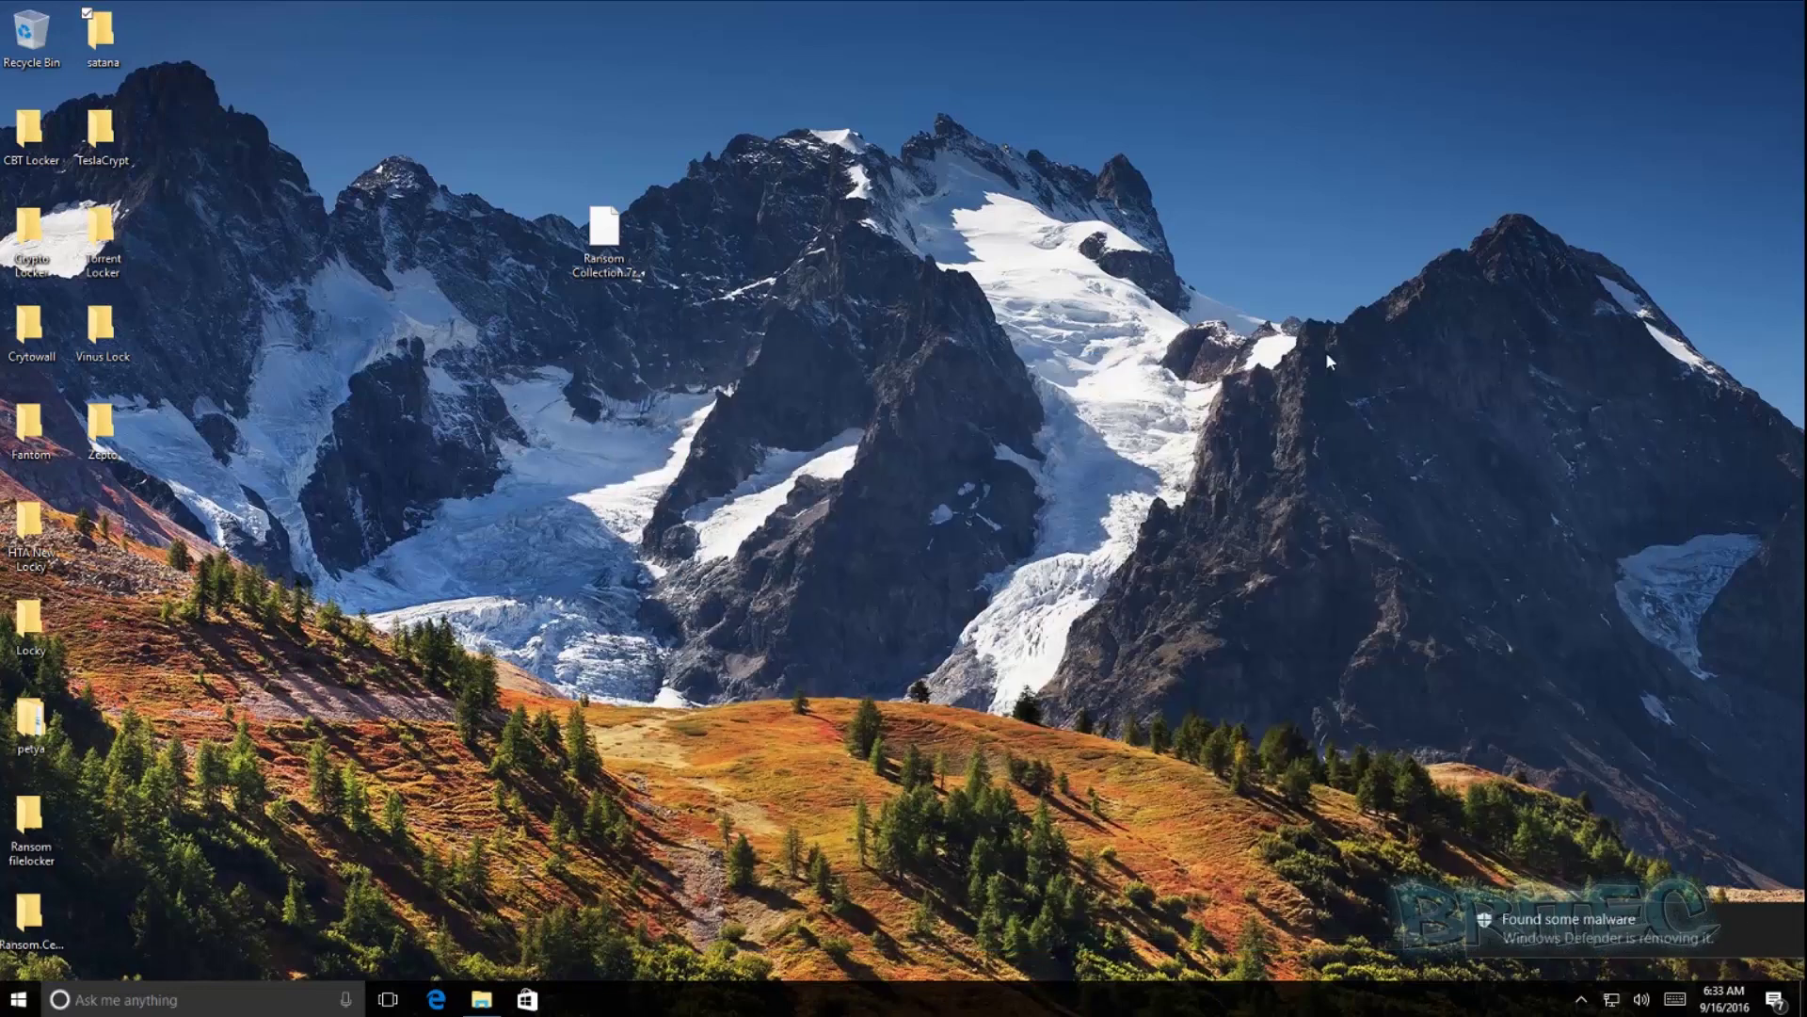
left_click(78, 136)
double_click(111, 143)
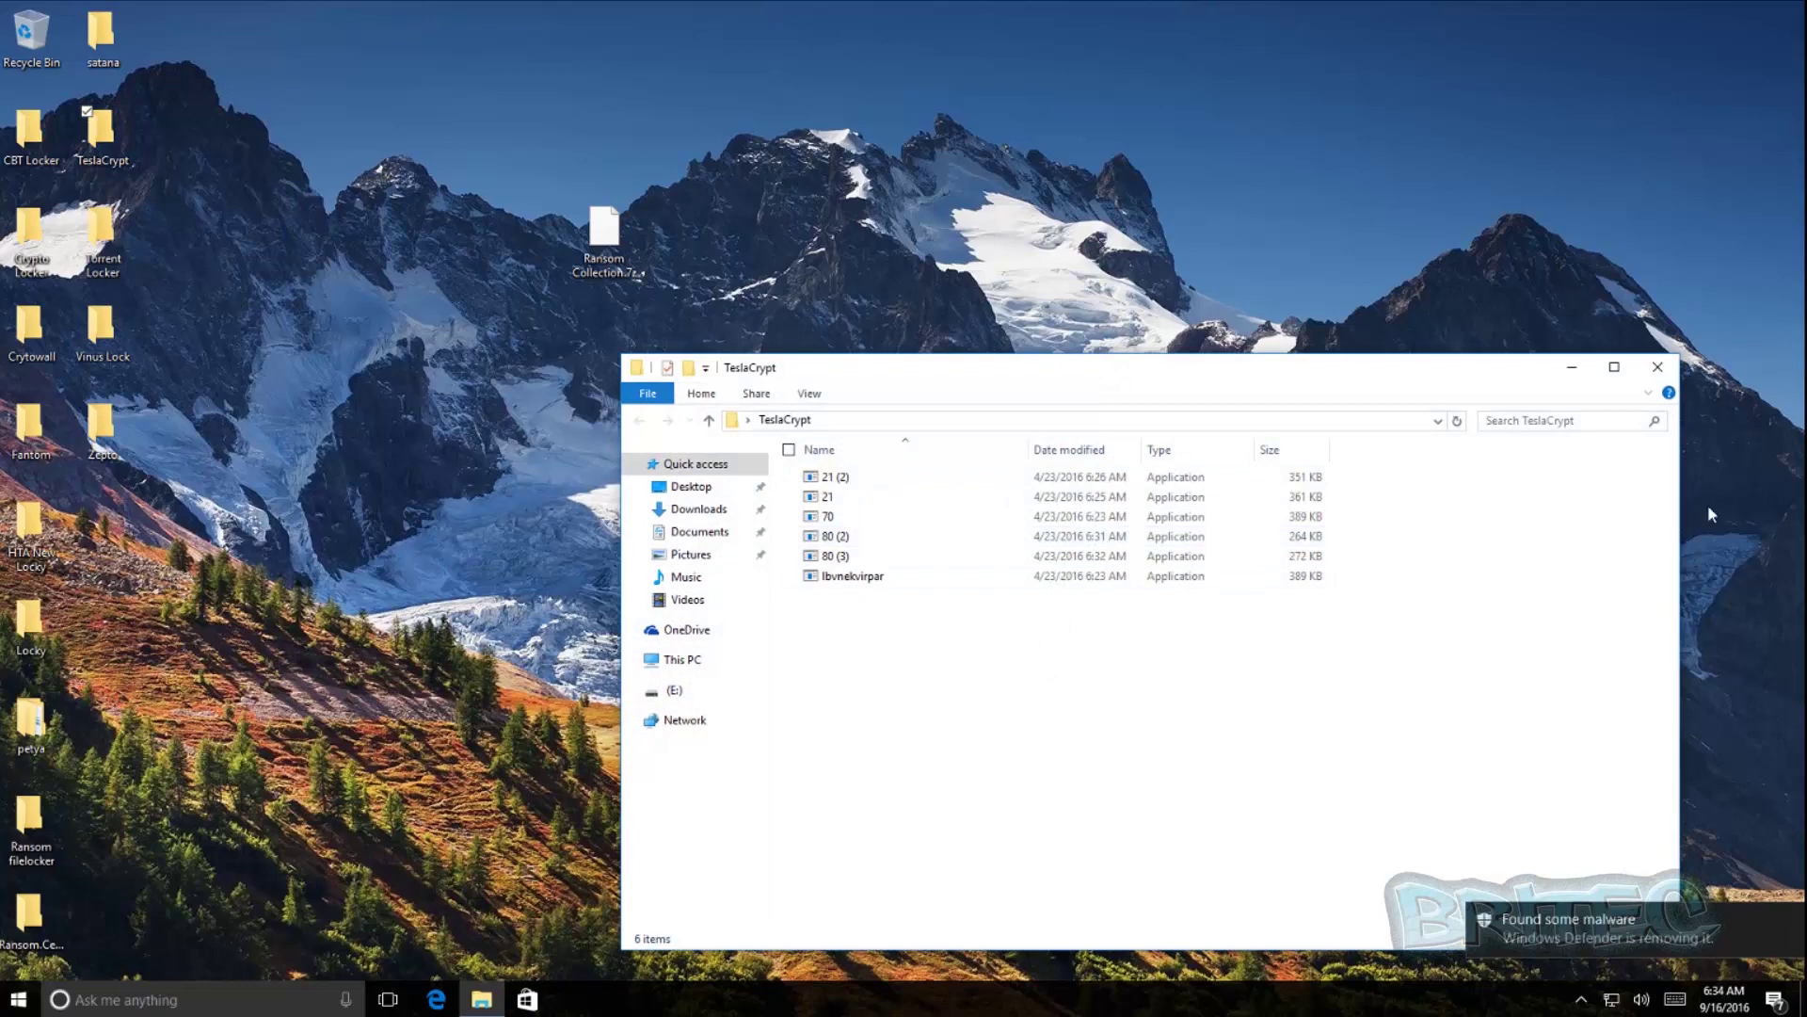
left_click(1658, 367)
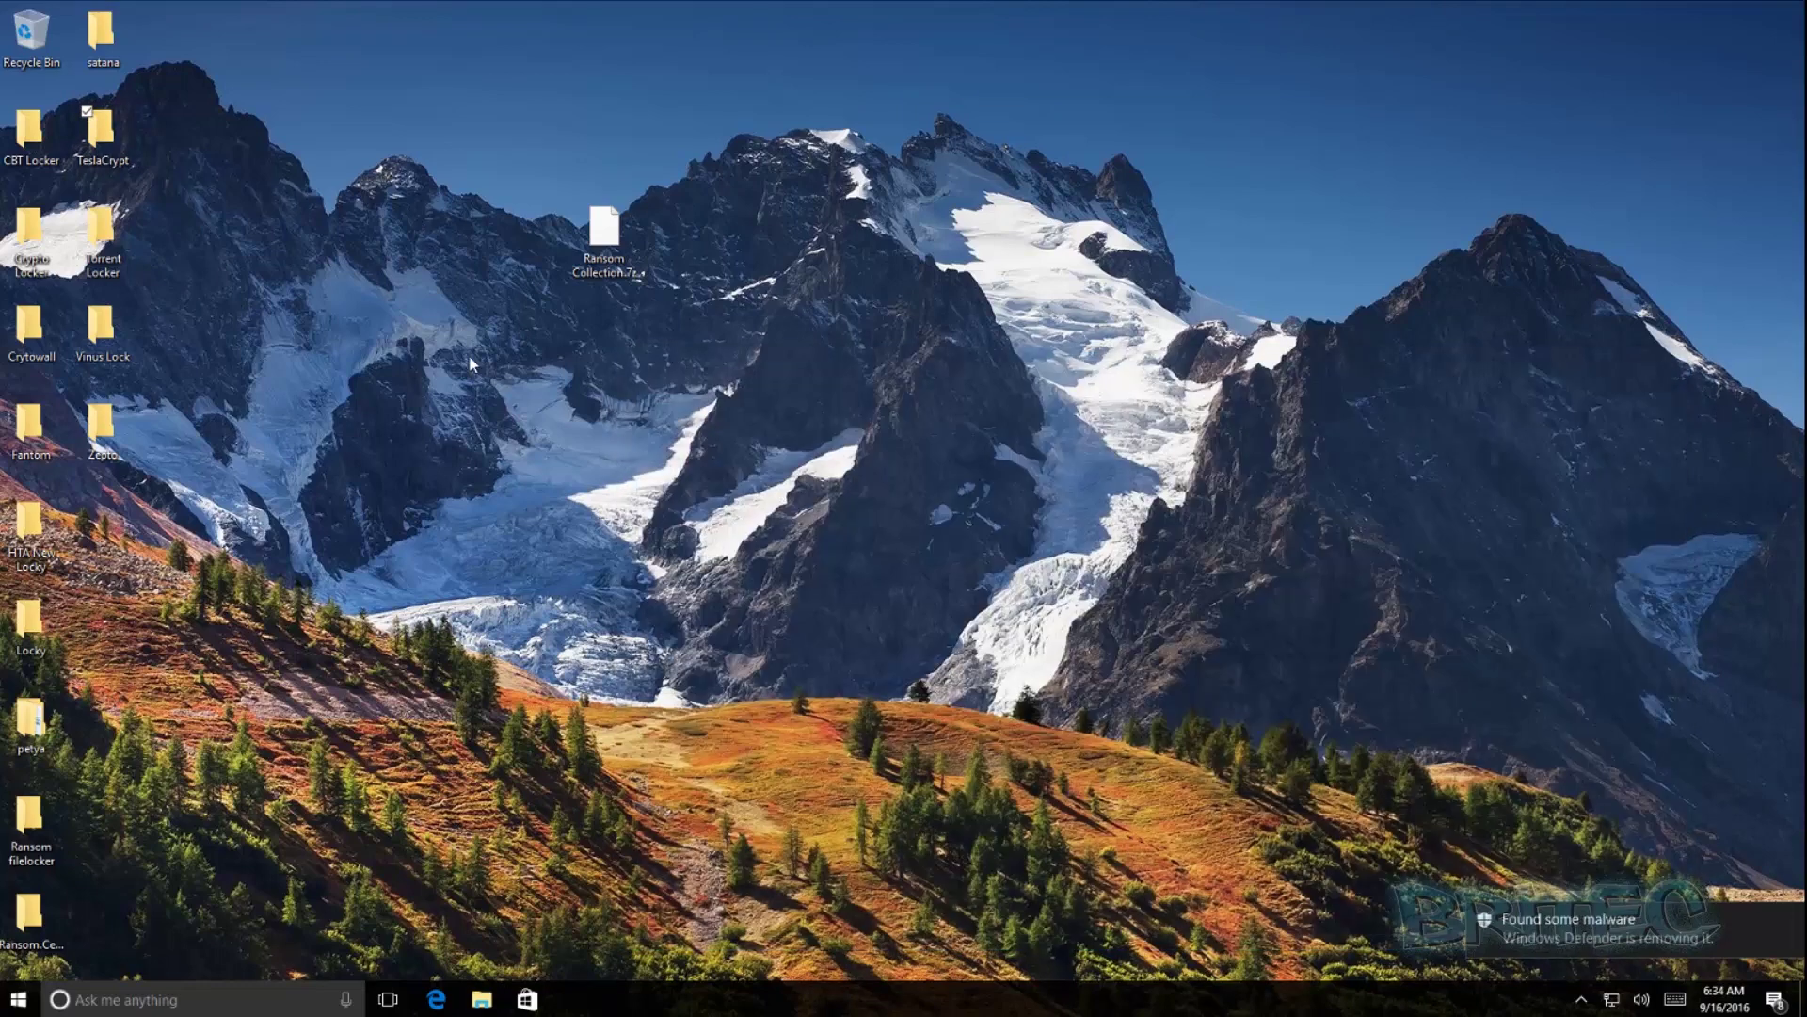
Open and close the CBT Locker and Torrent Locker sample folders.
double_click(18, 143)
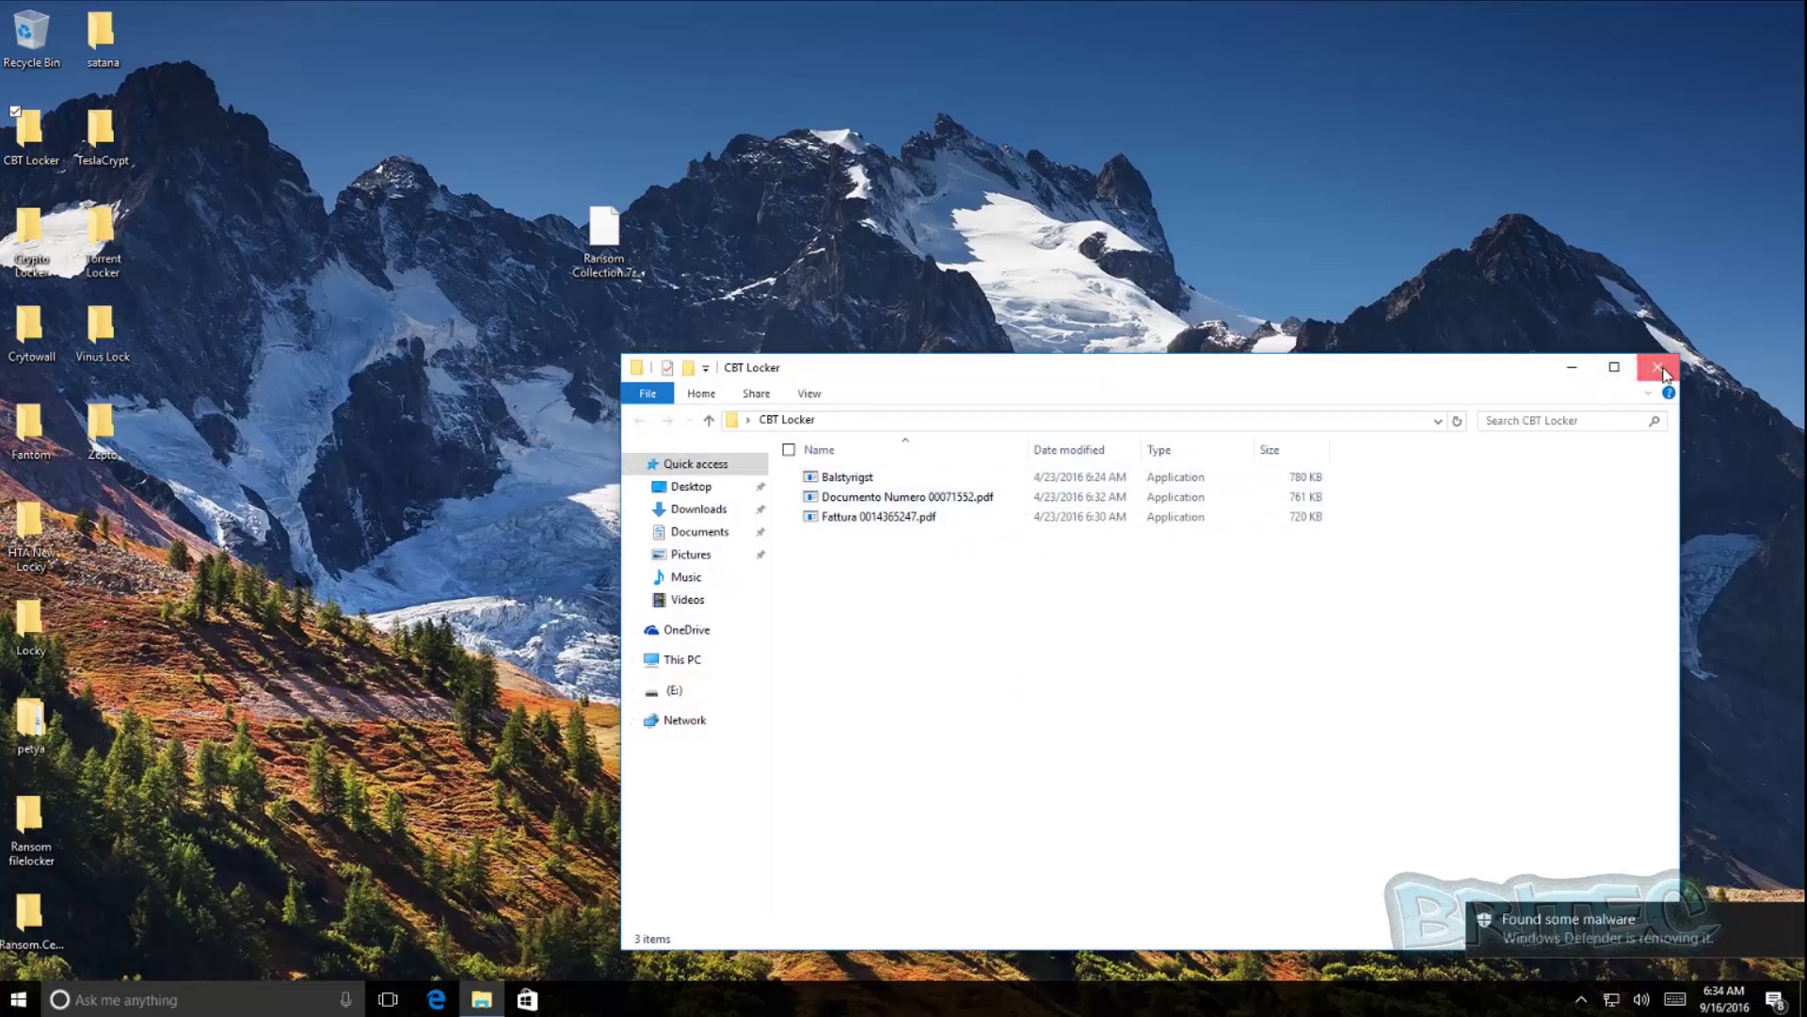
left_click(1658, 367)
double_click(100, 231)
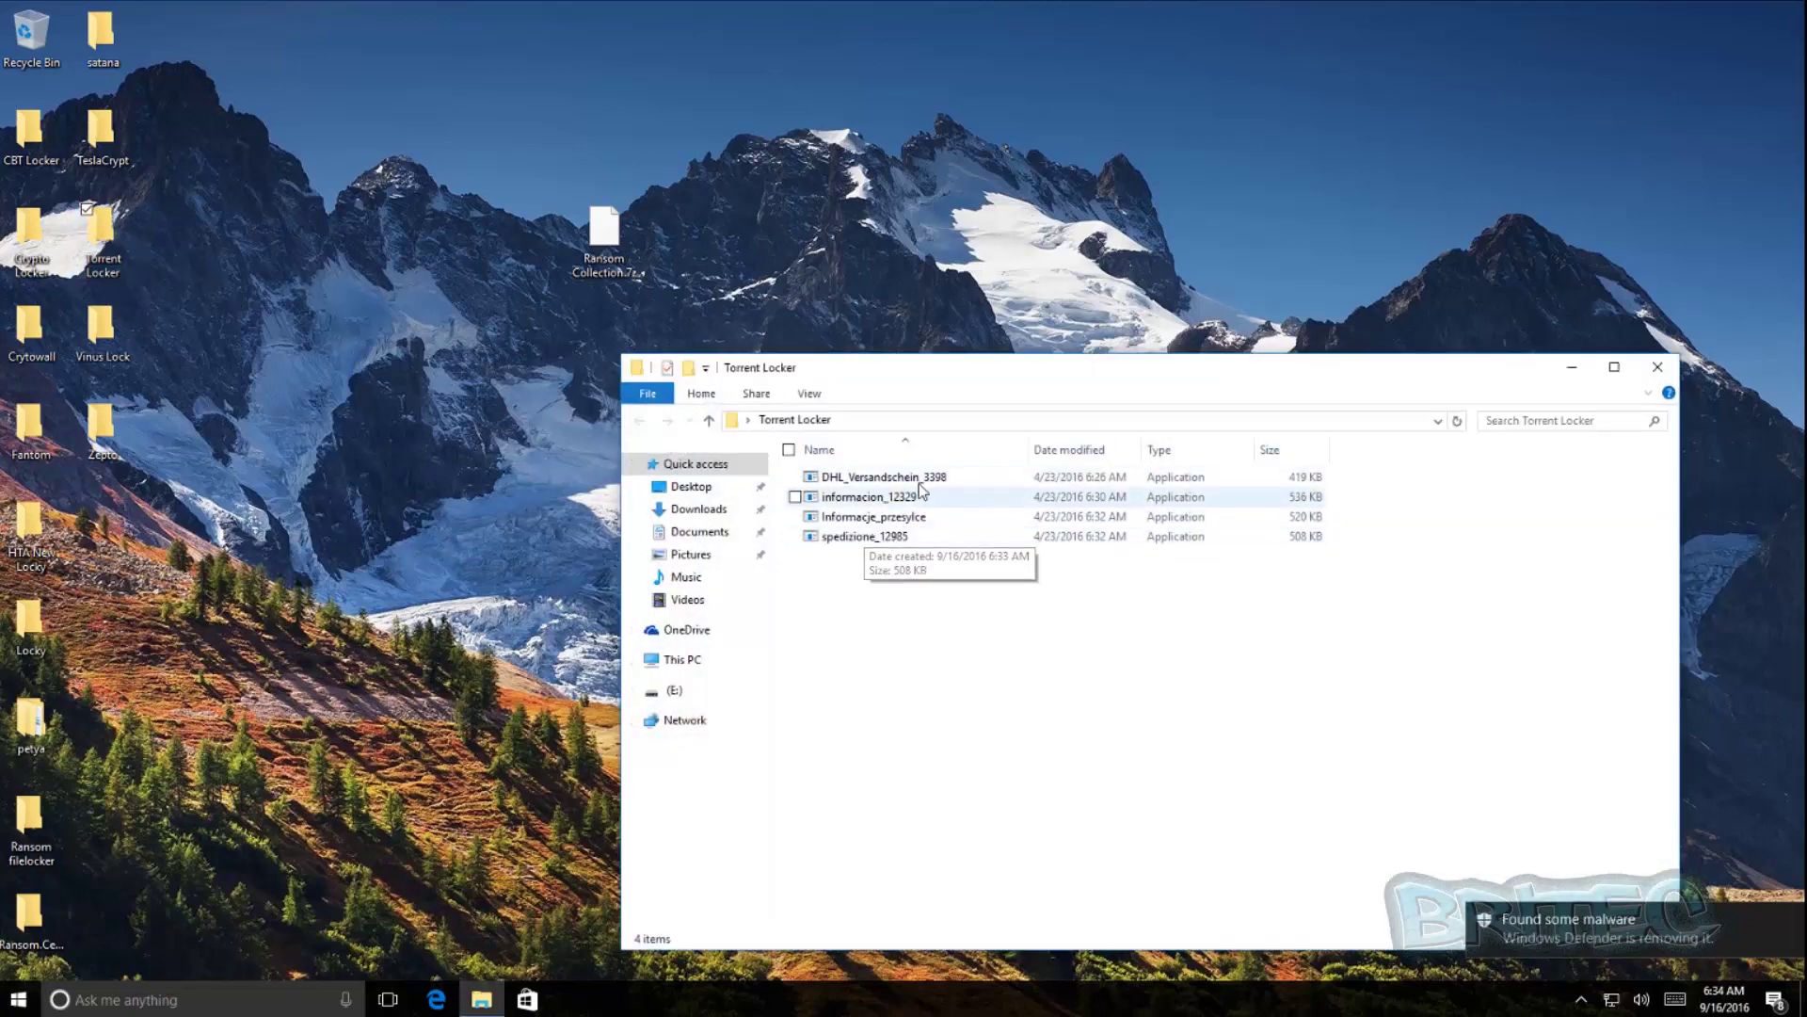
left_click(1658, 367)
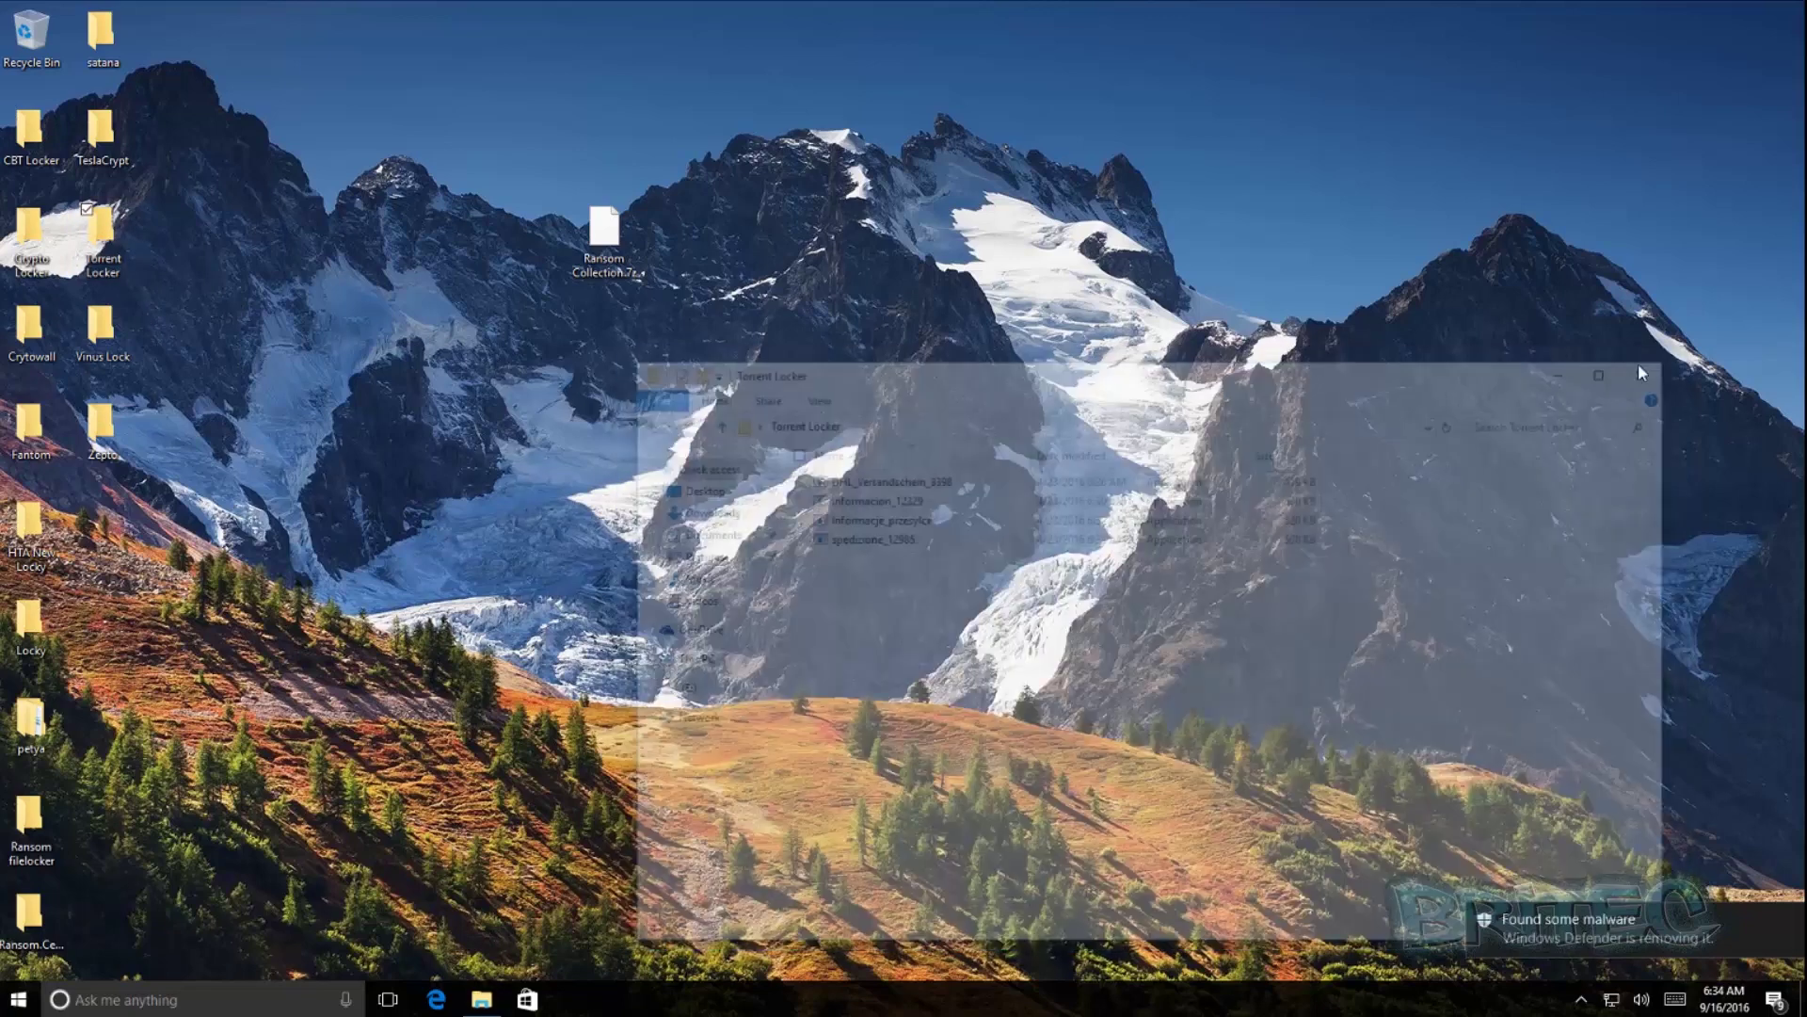
Open and close the Crypto Locker, Zepto and Fantom sample folders.
double_click(31, 243)
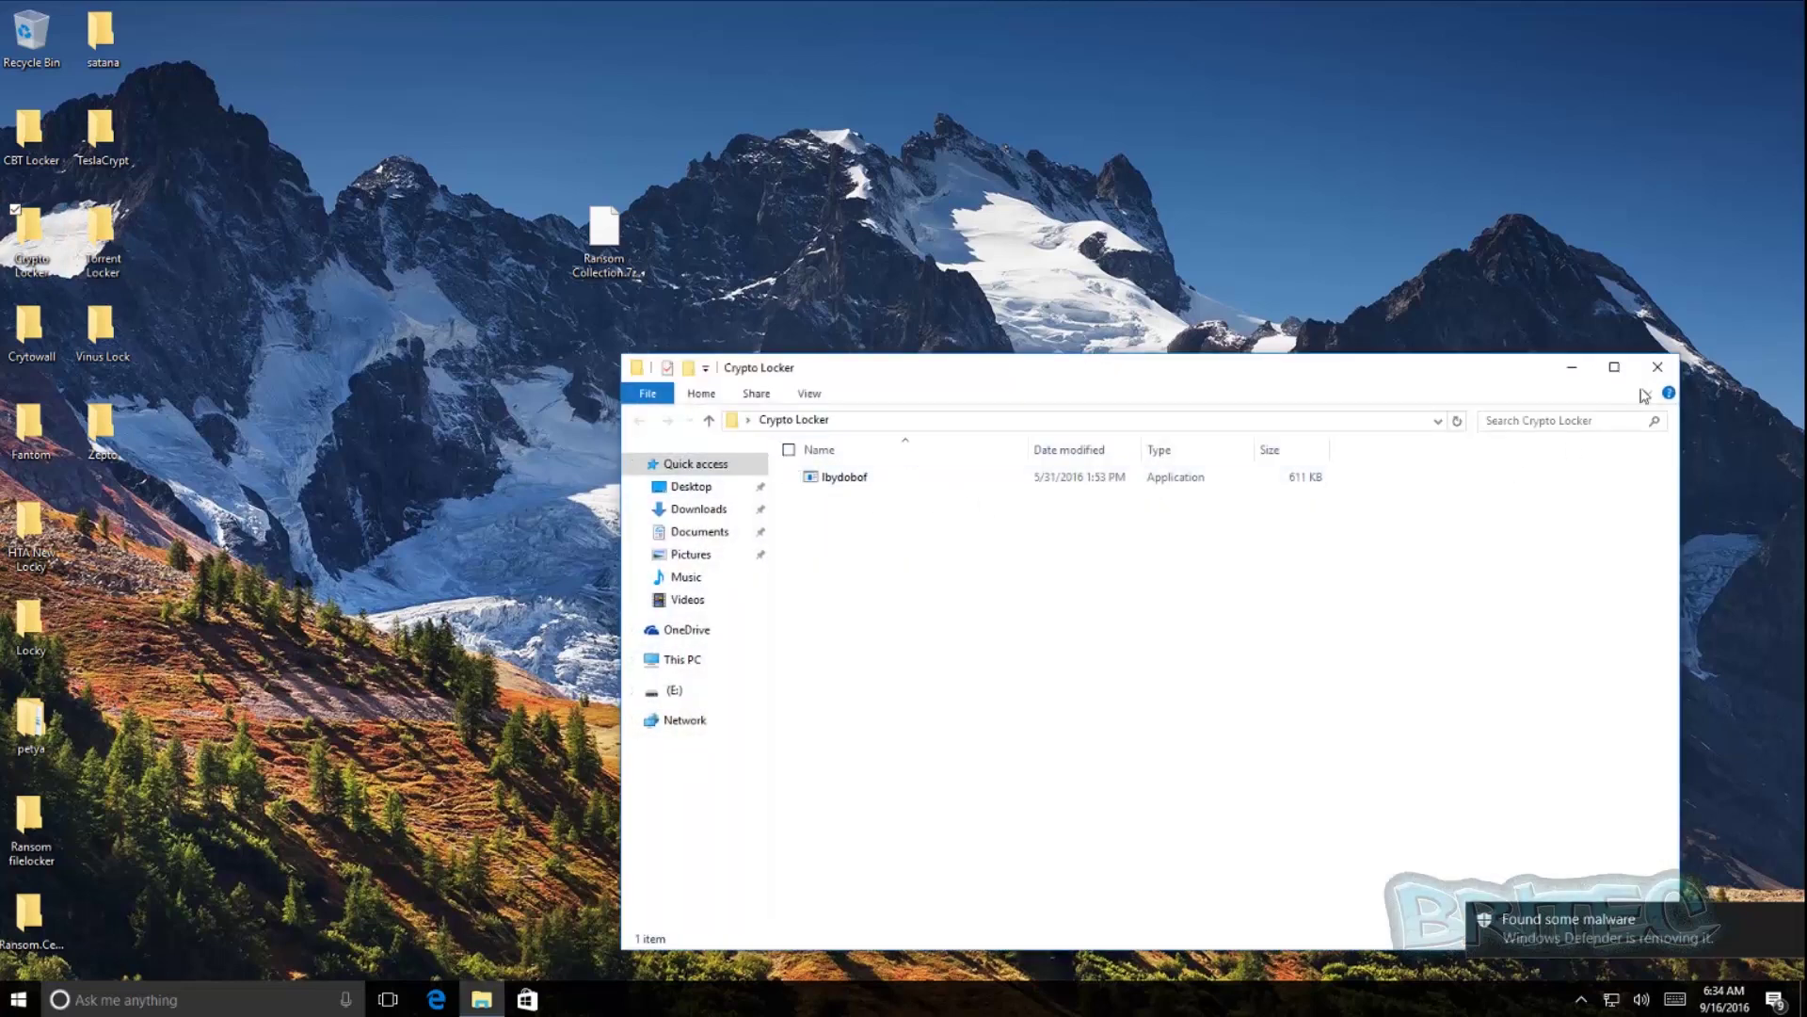
left_click(1658, 367)
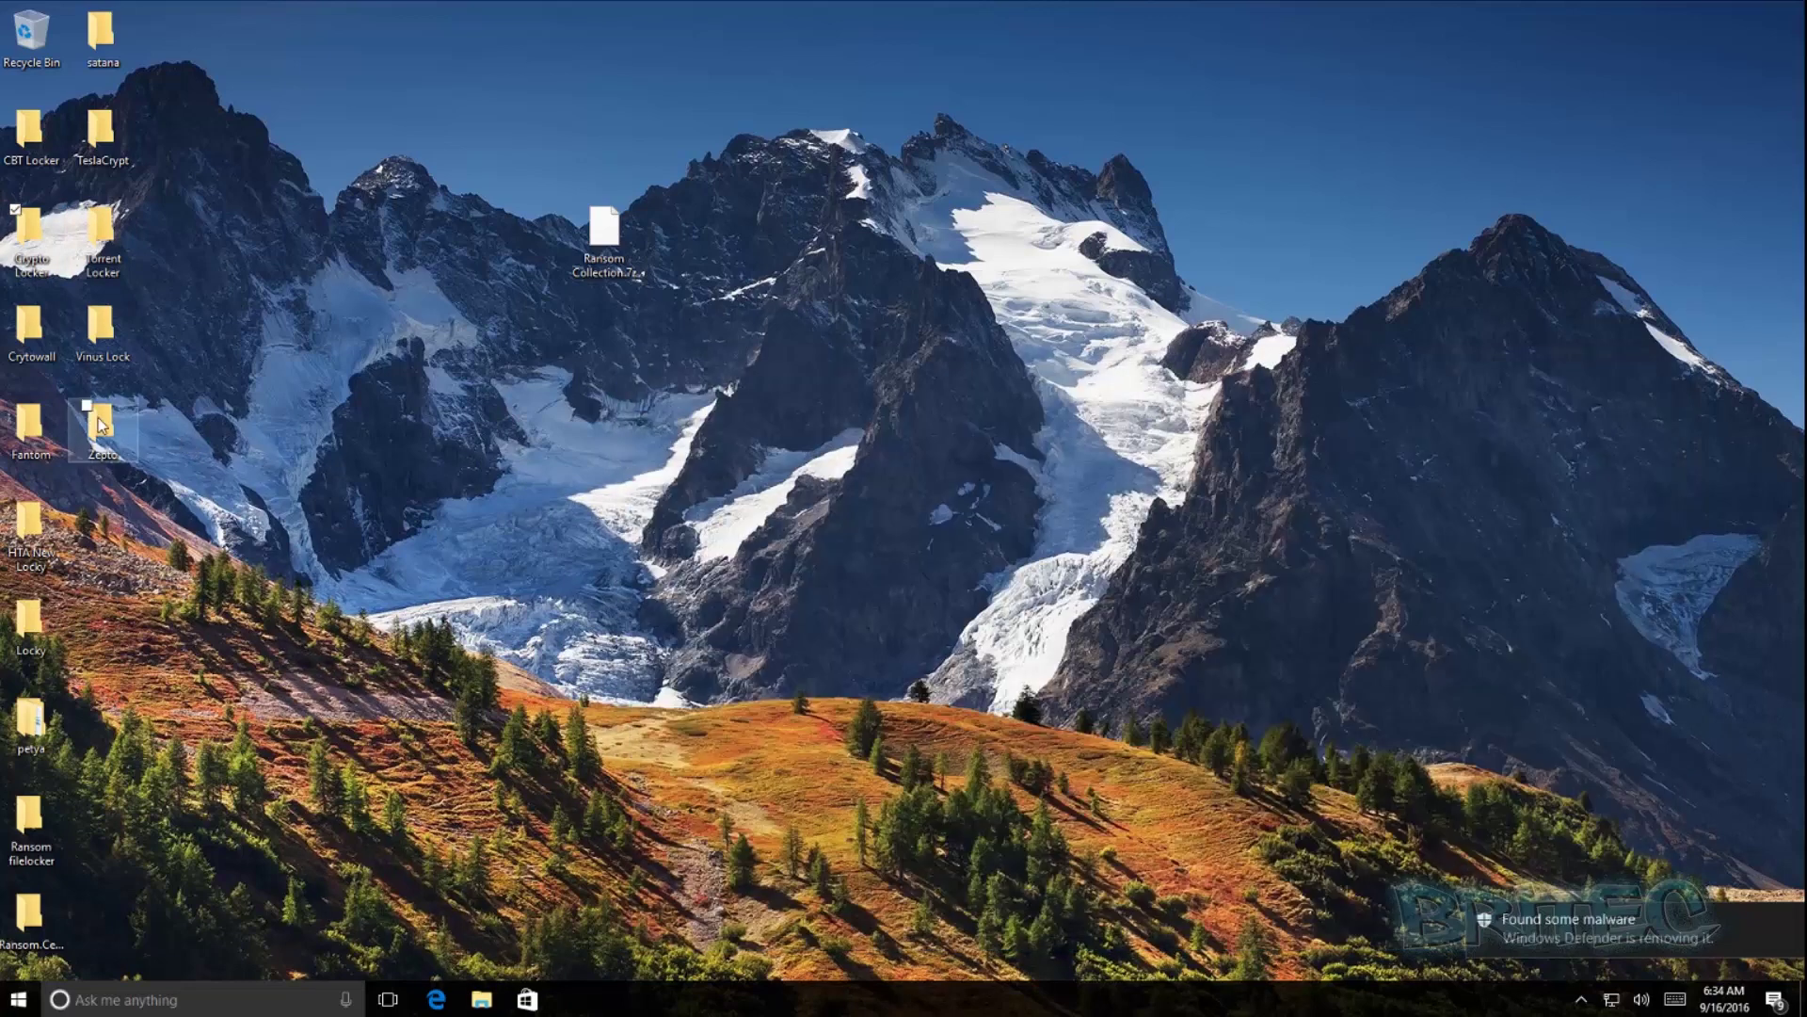
double_click(101, 423)
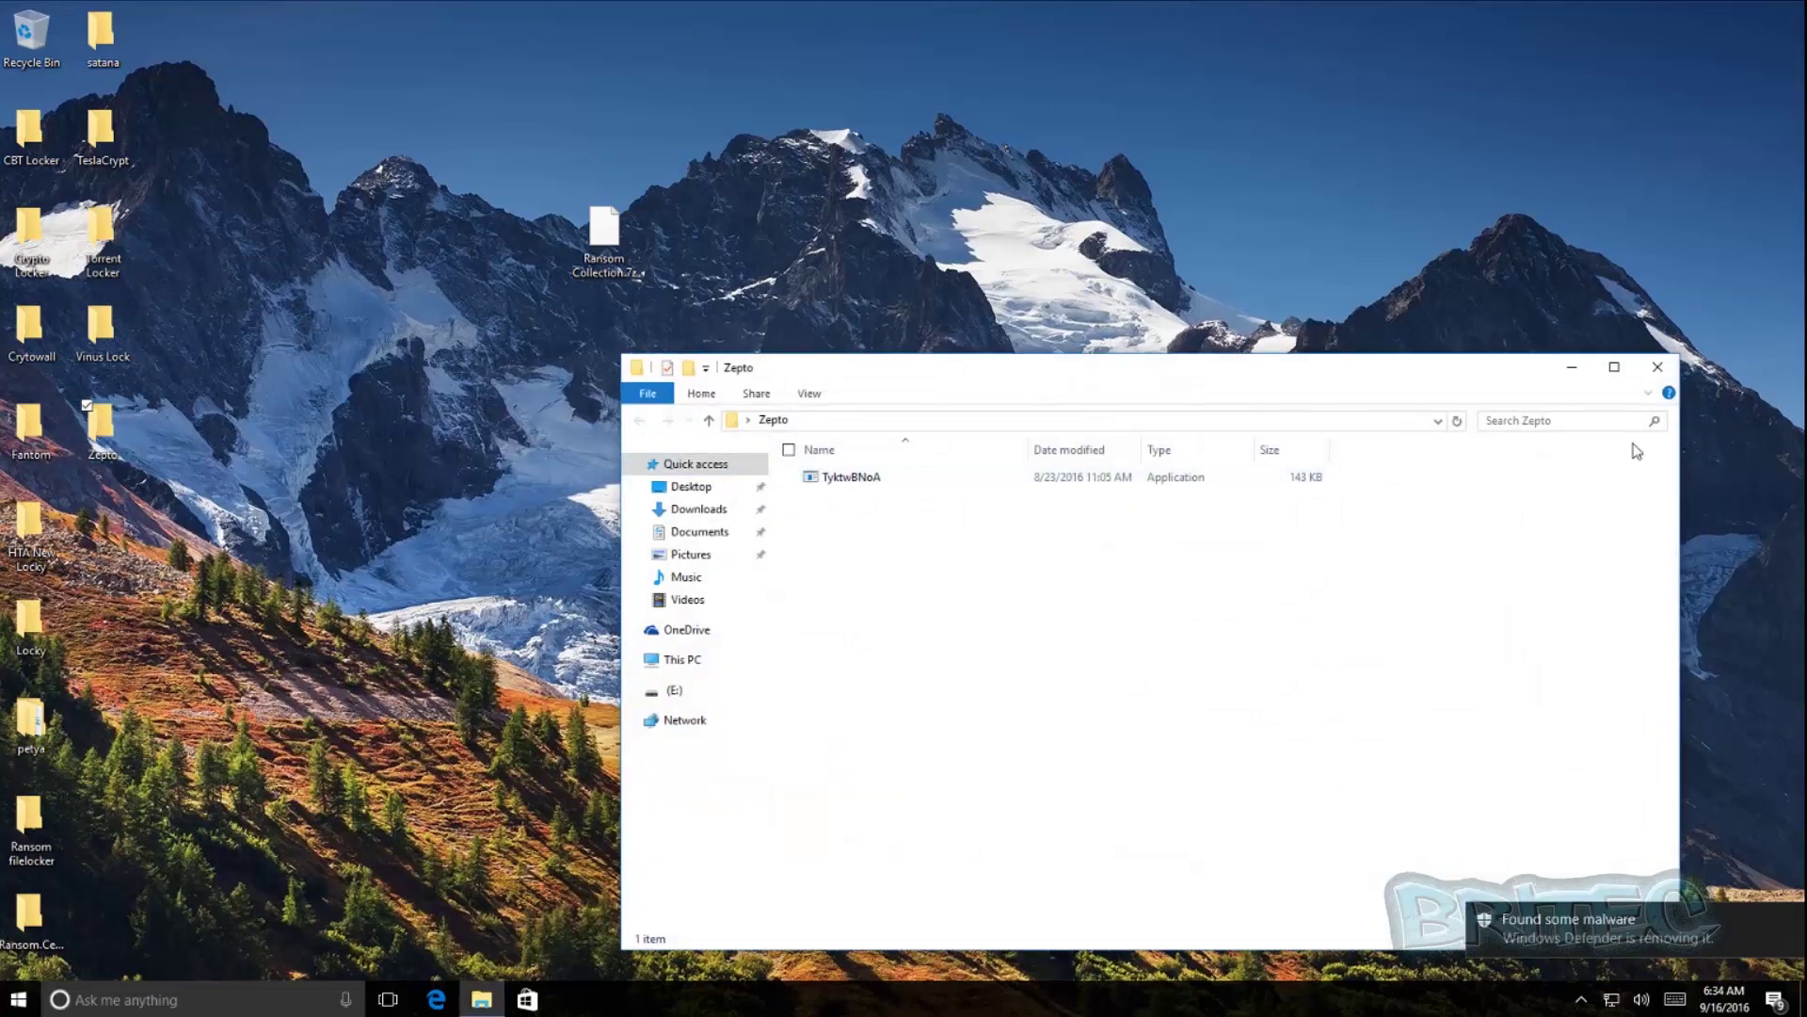
left_click(1645, 368)
double_click(31, 424)
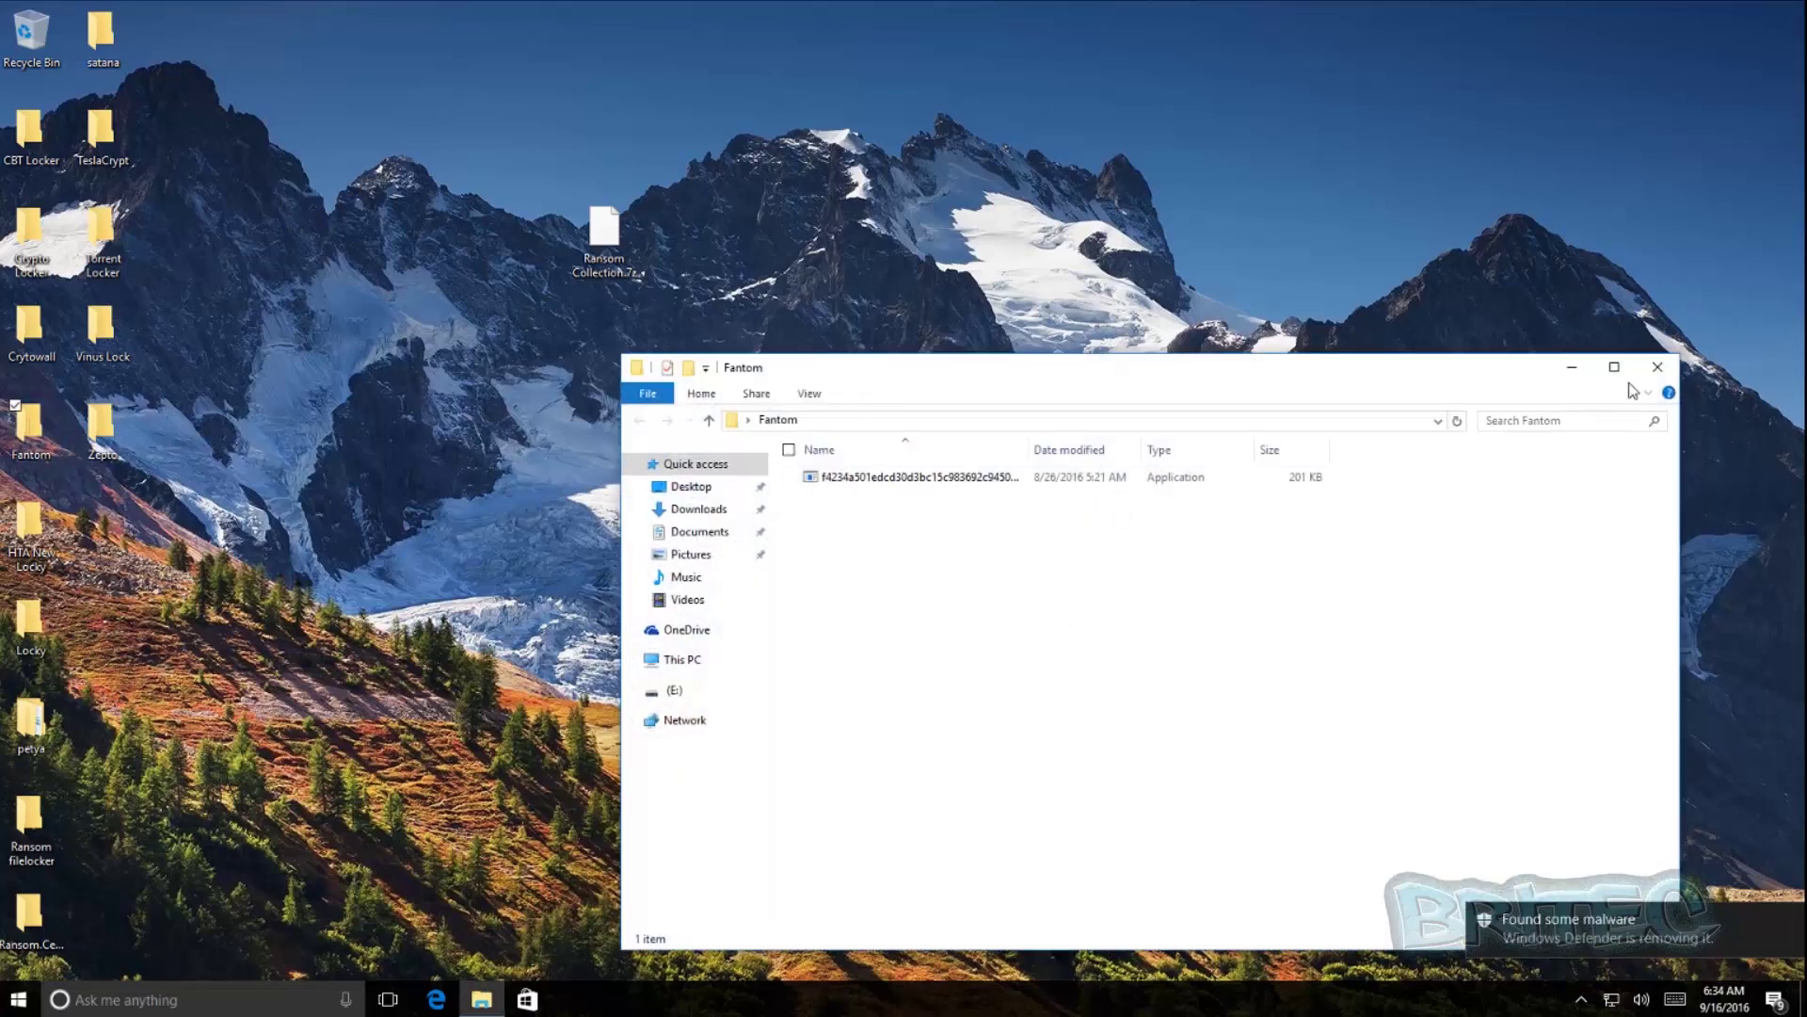
left_click(1658, 367)
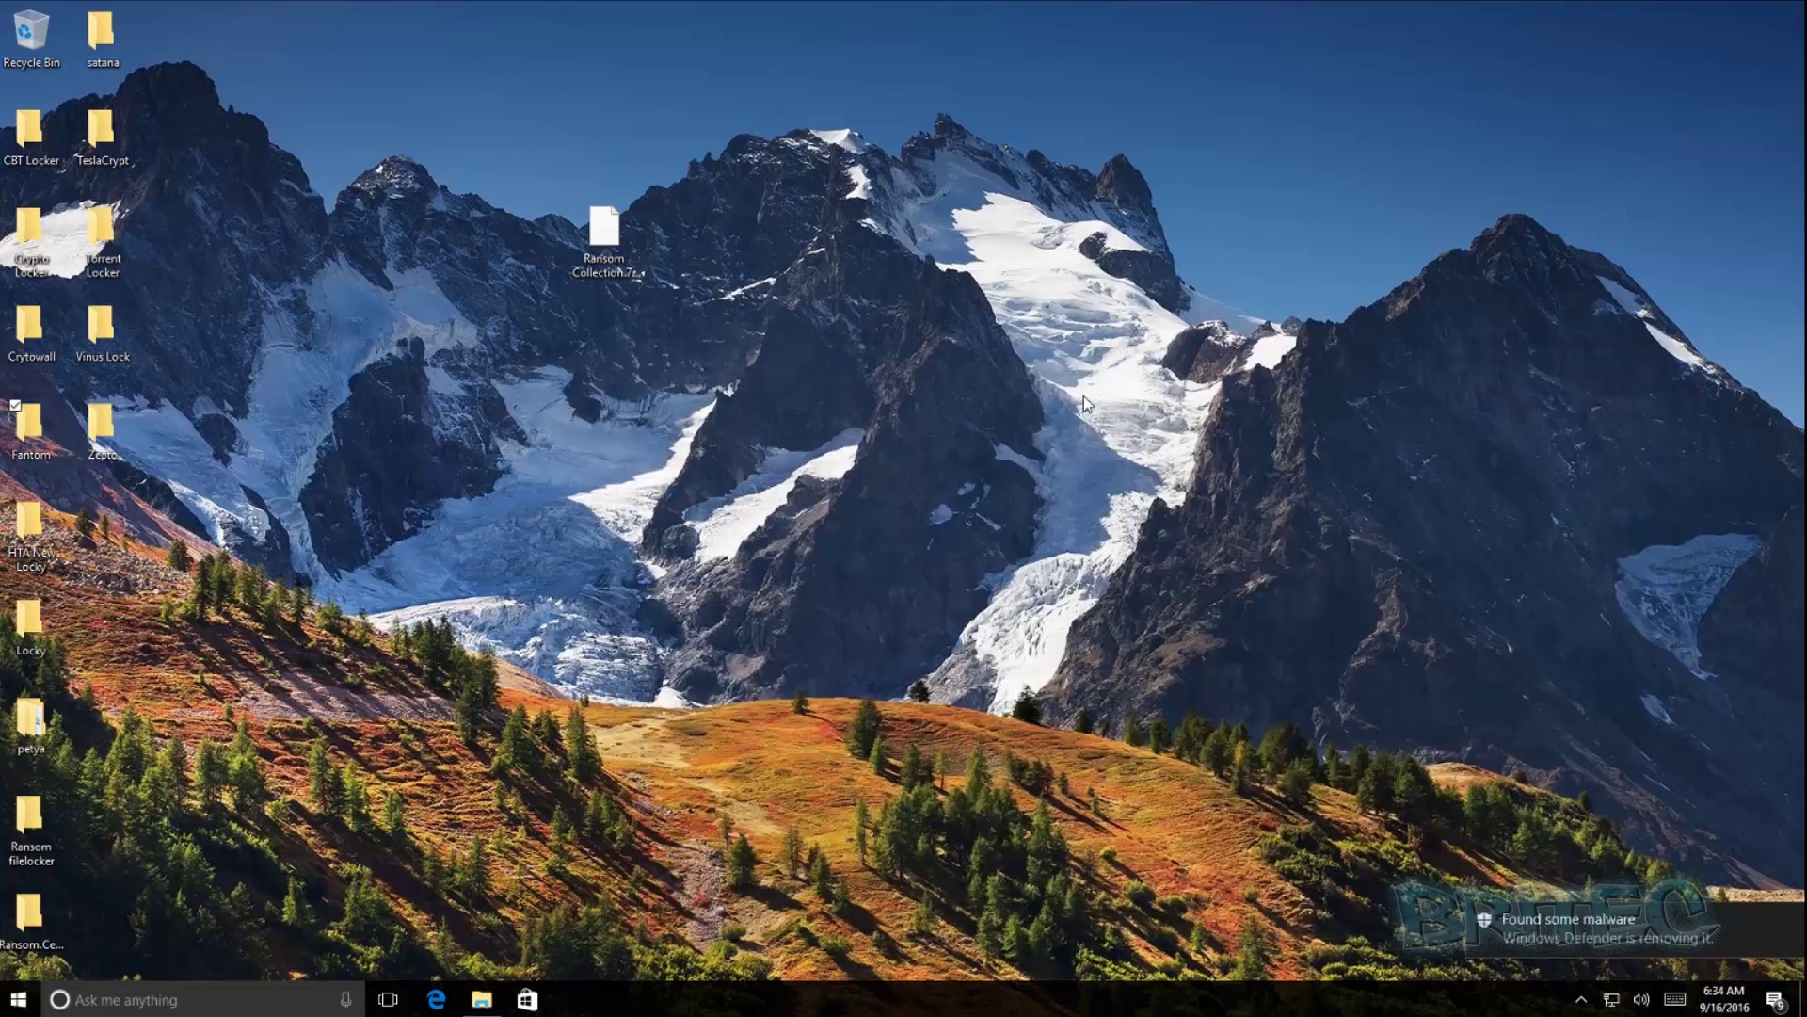
Inspect and close the HTA New Locky and Locky sample folders.
double_click(29, 523)
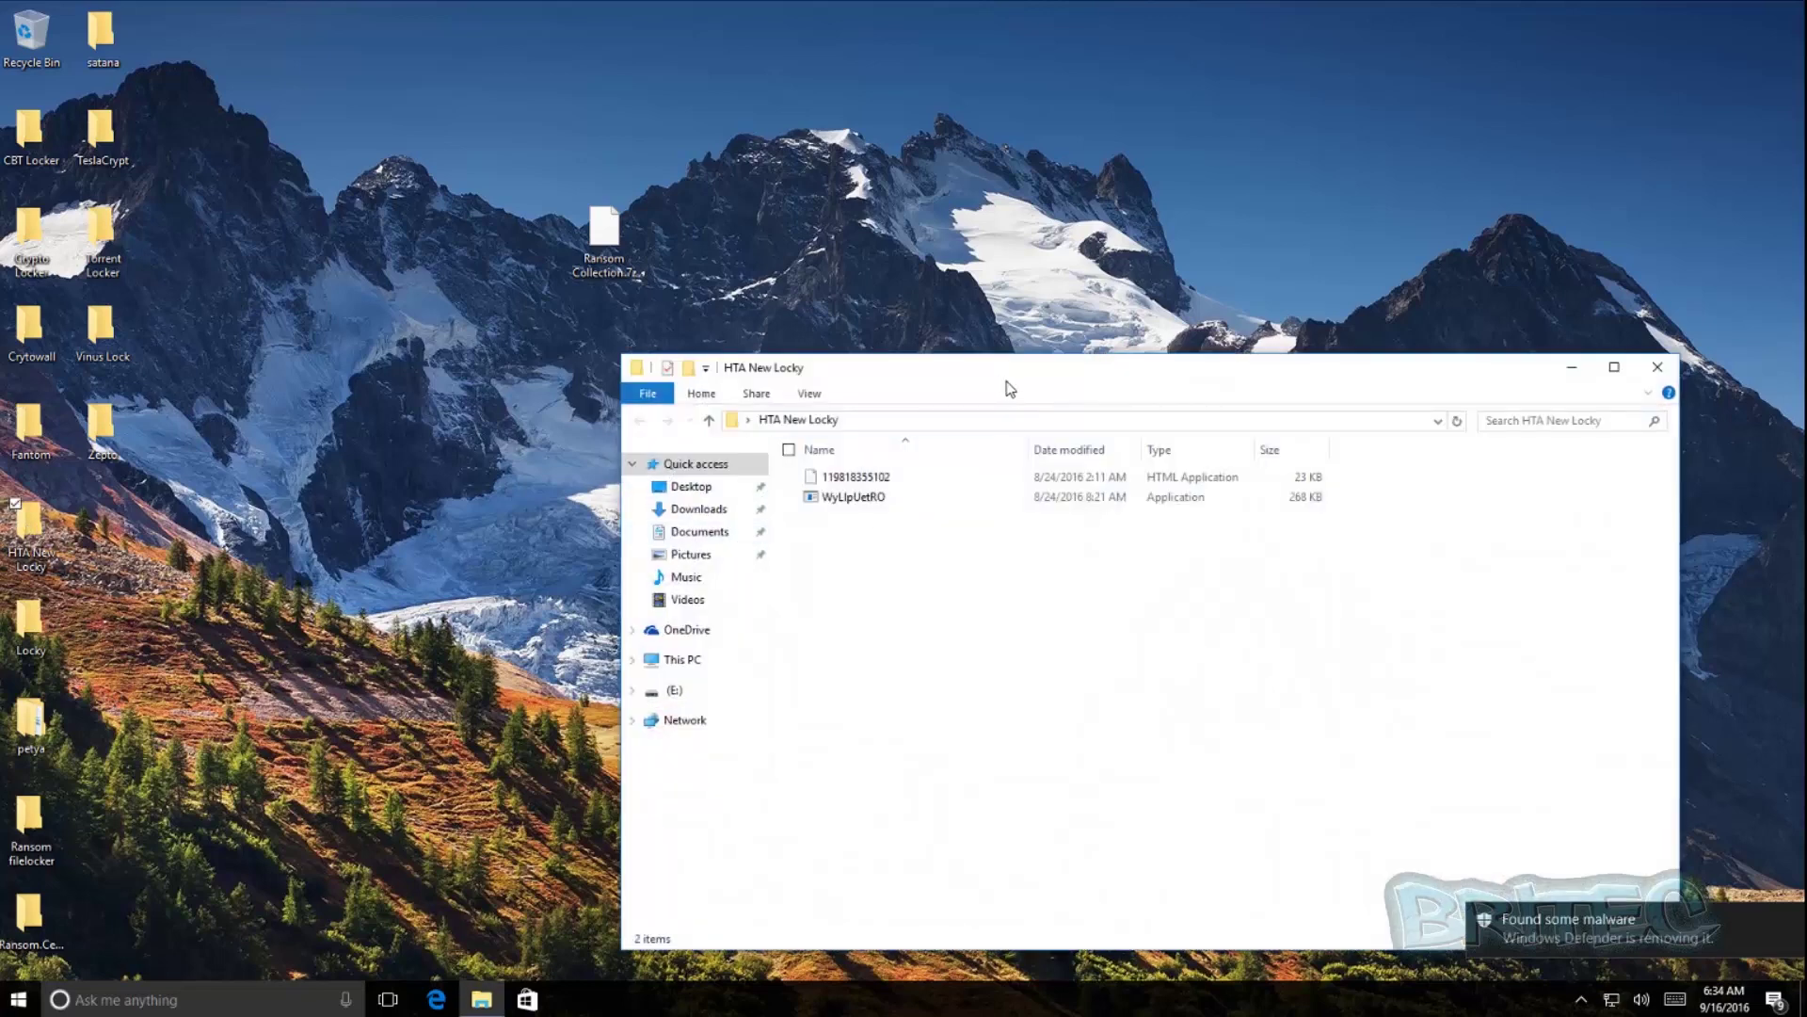
left_click_drag(1010, 388, 775, 302)
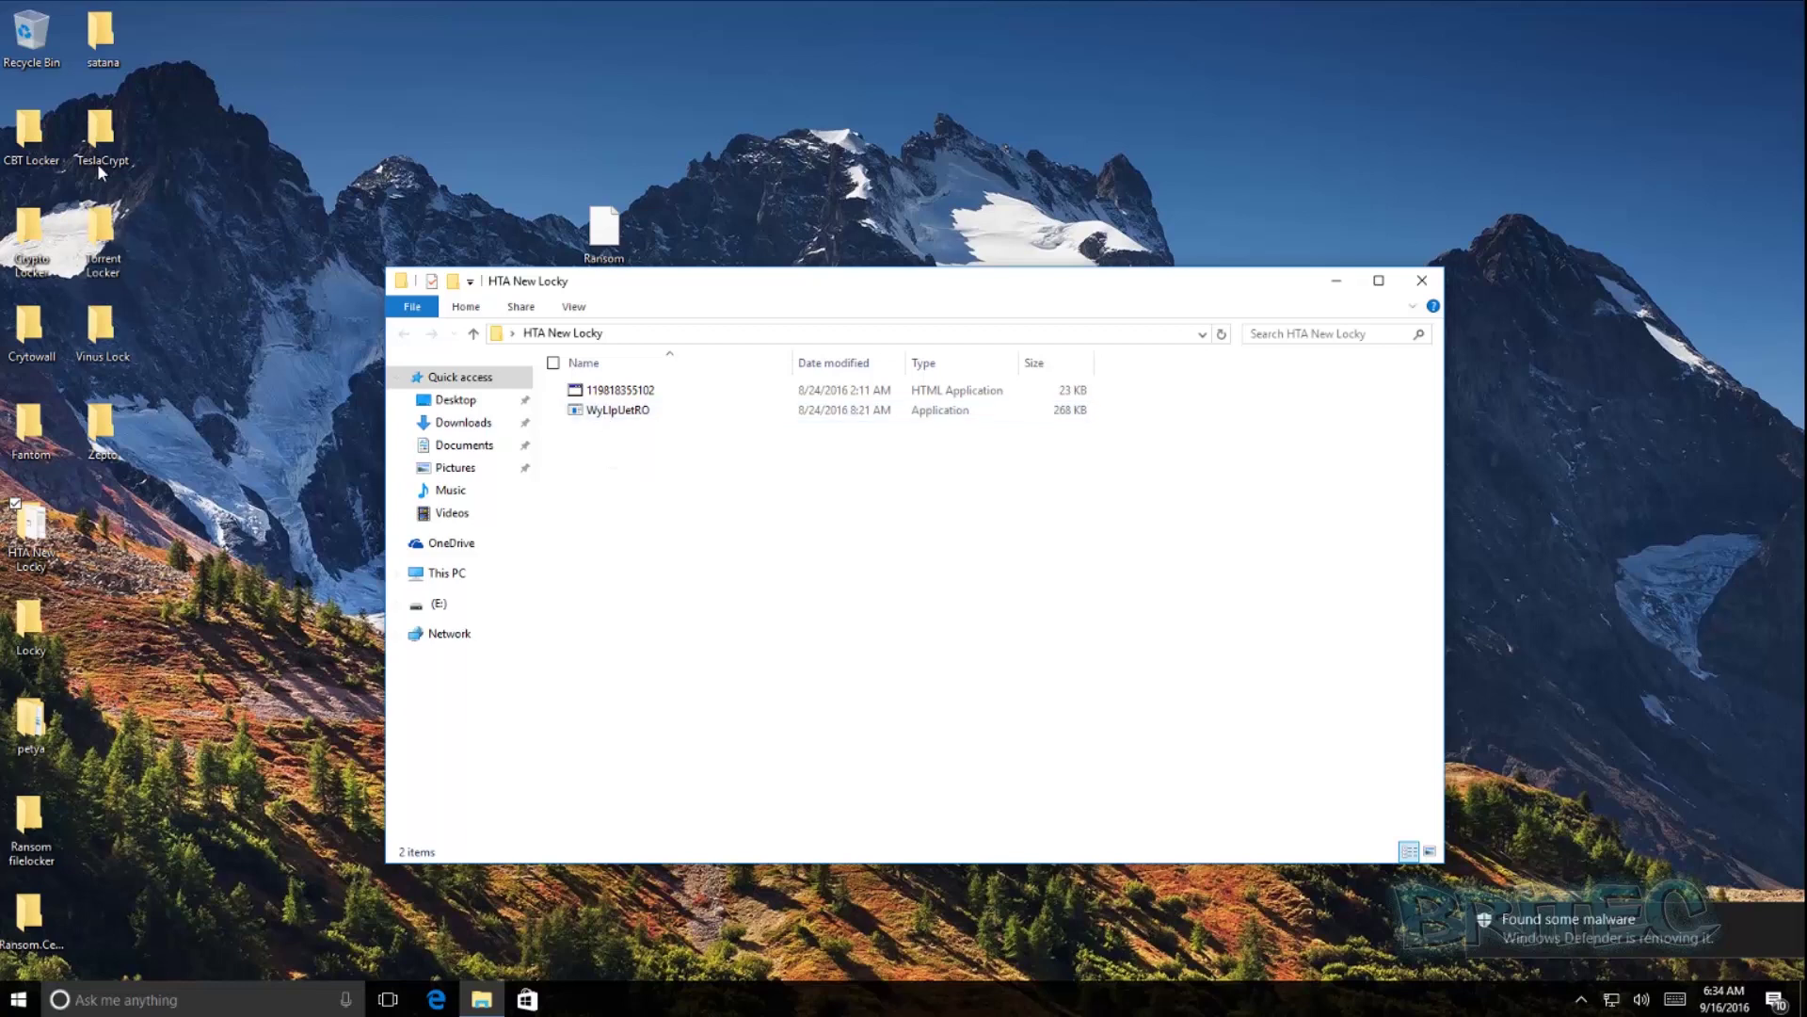
left_click(1421, 280)
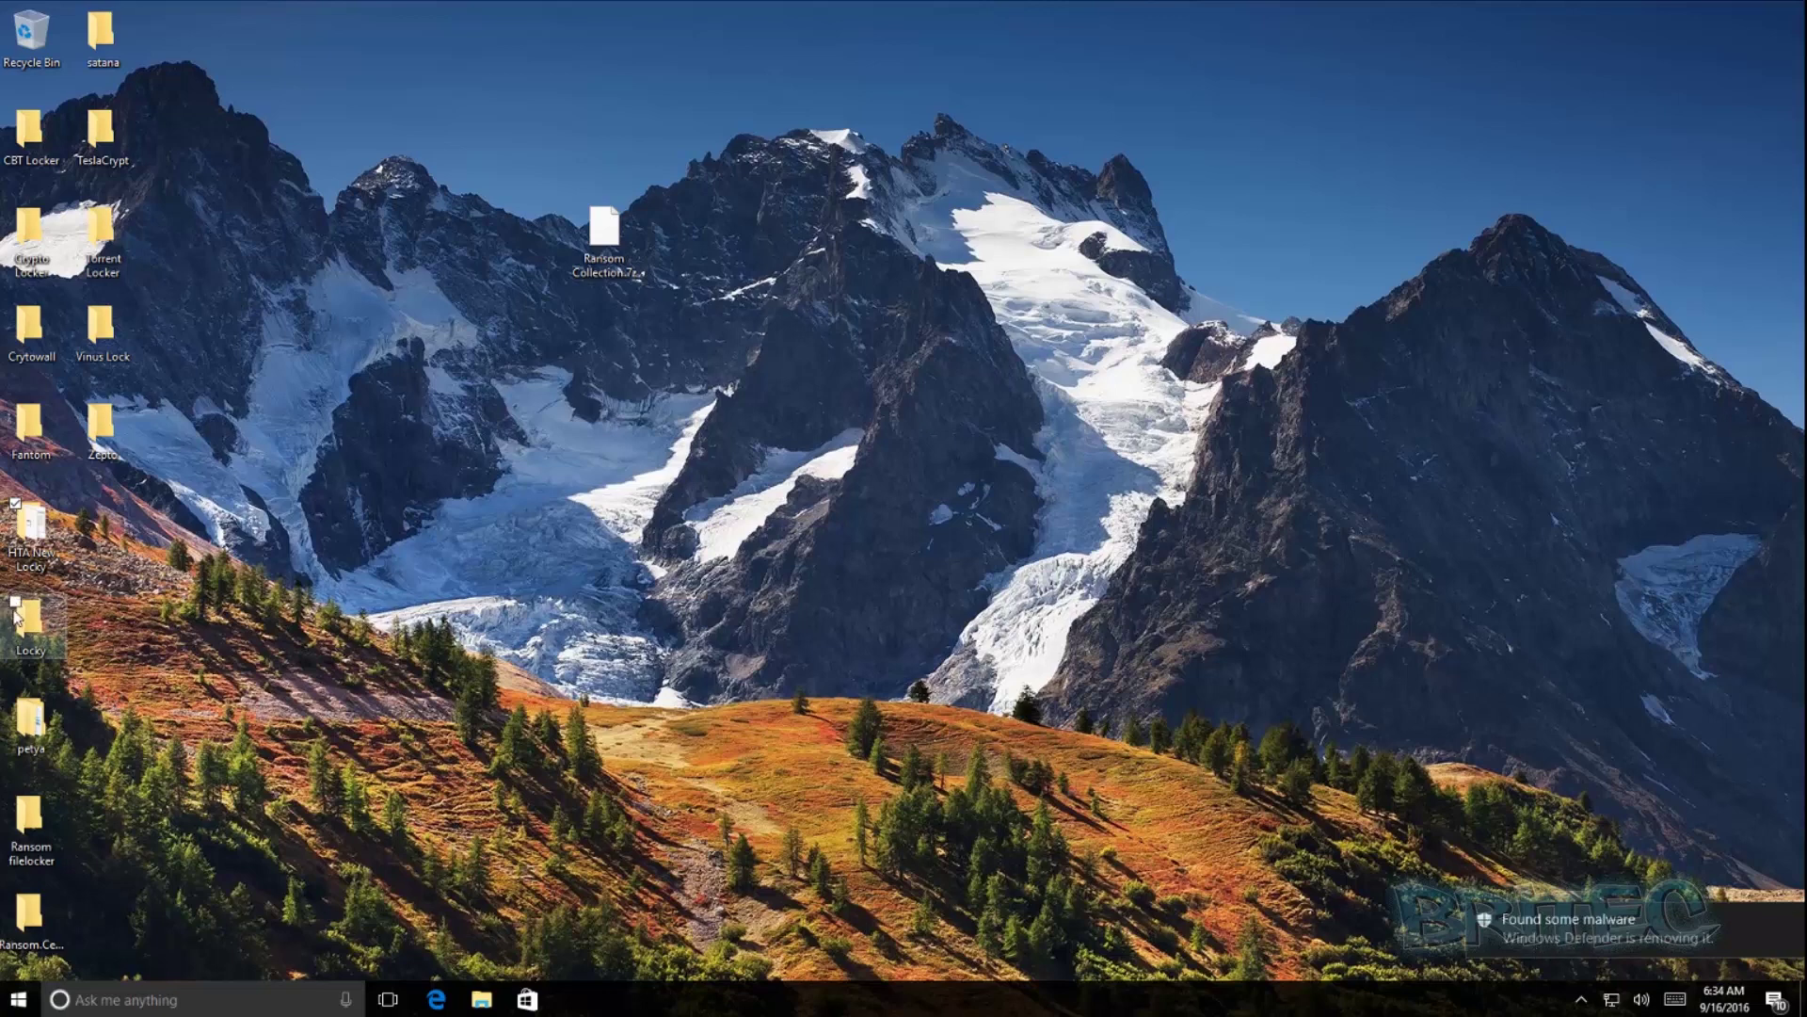
double_click(16, 616)
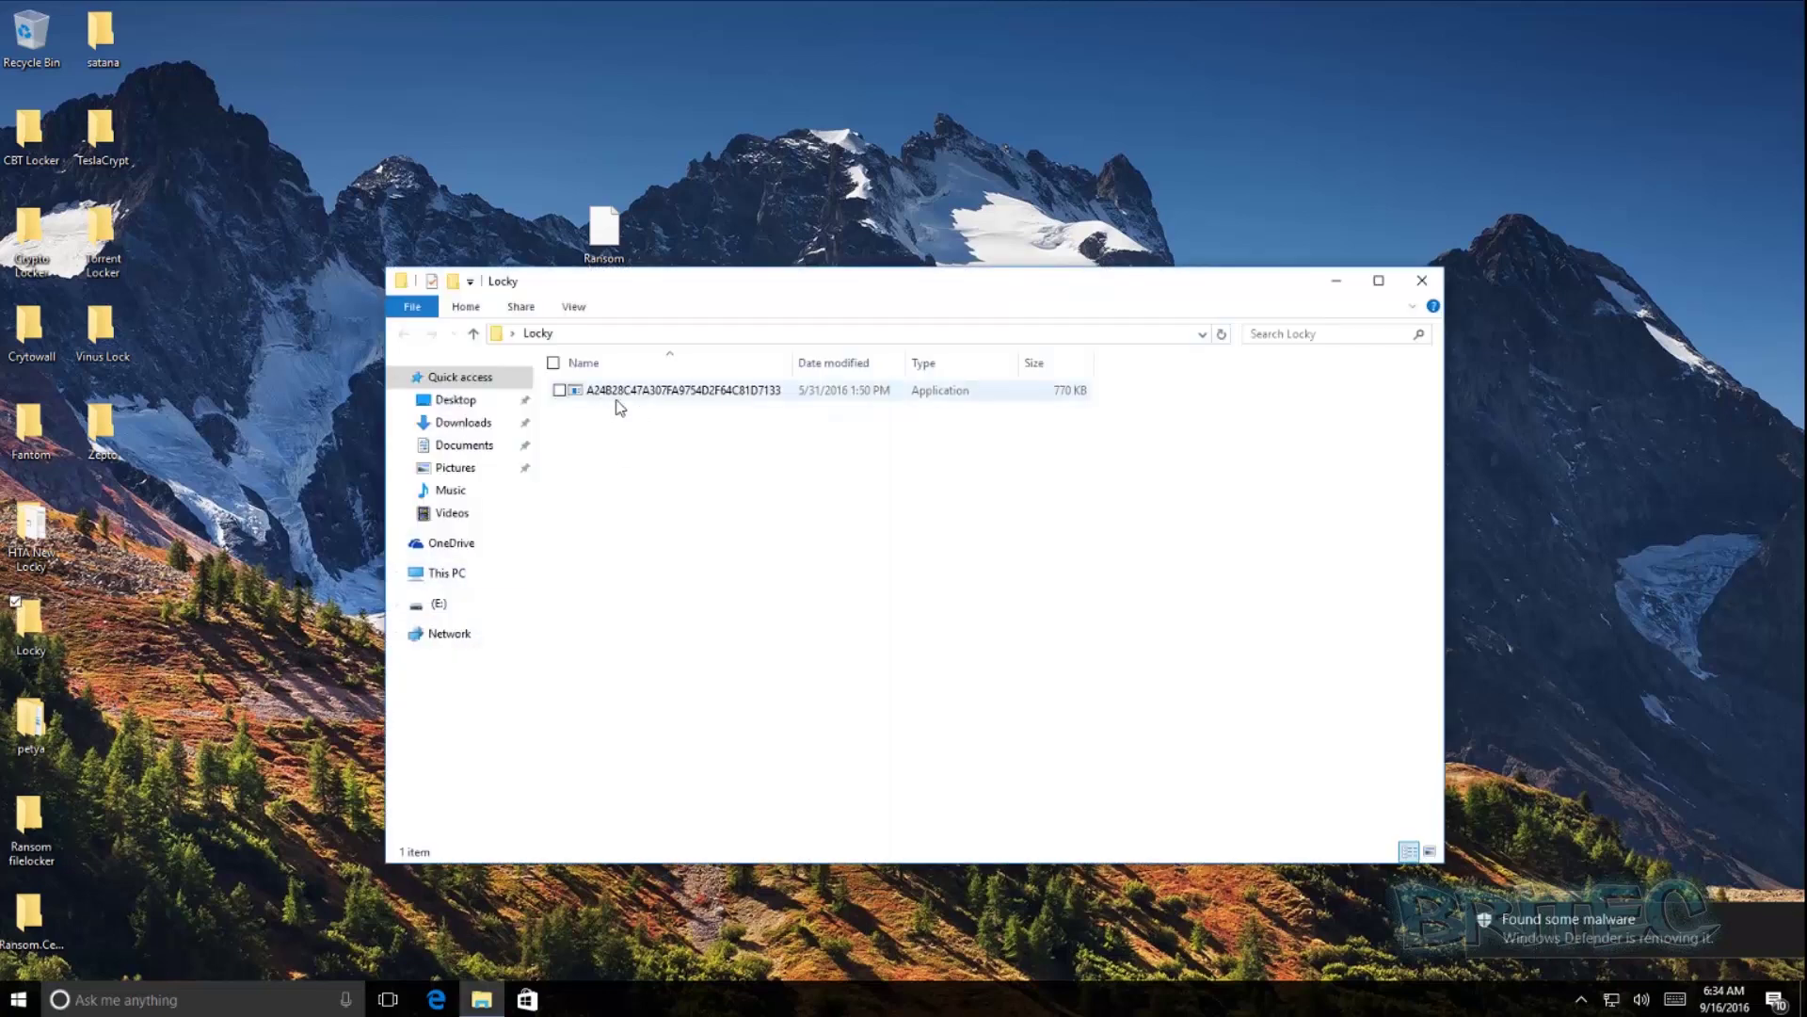
left_click(1422, 279)
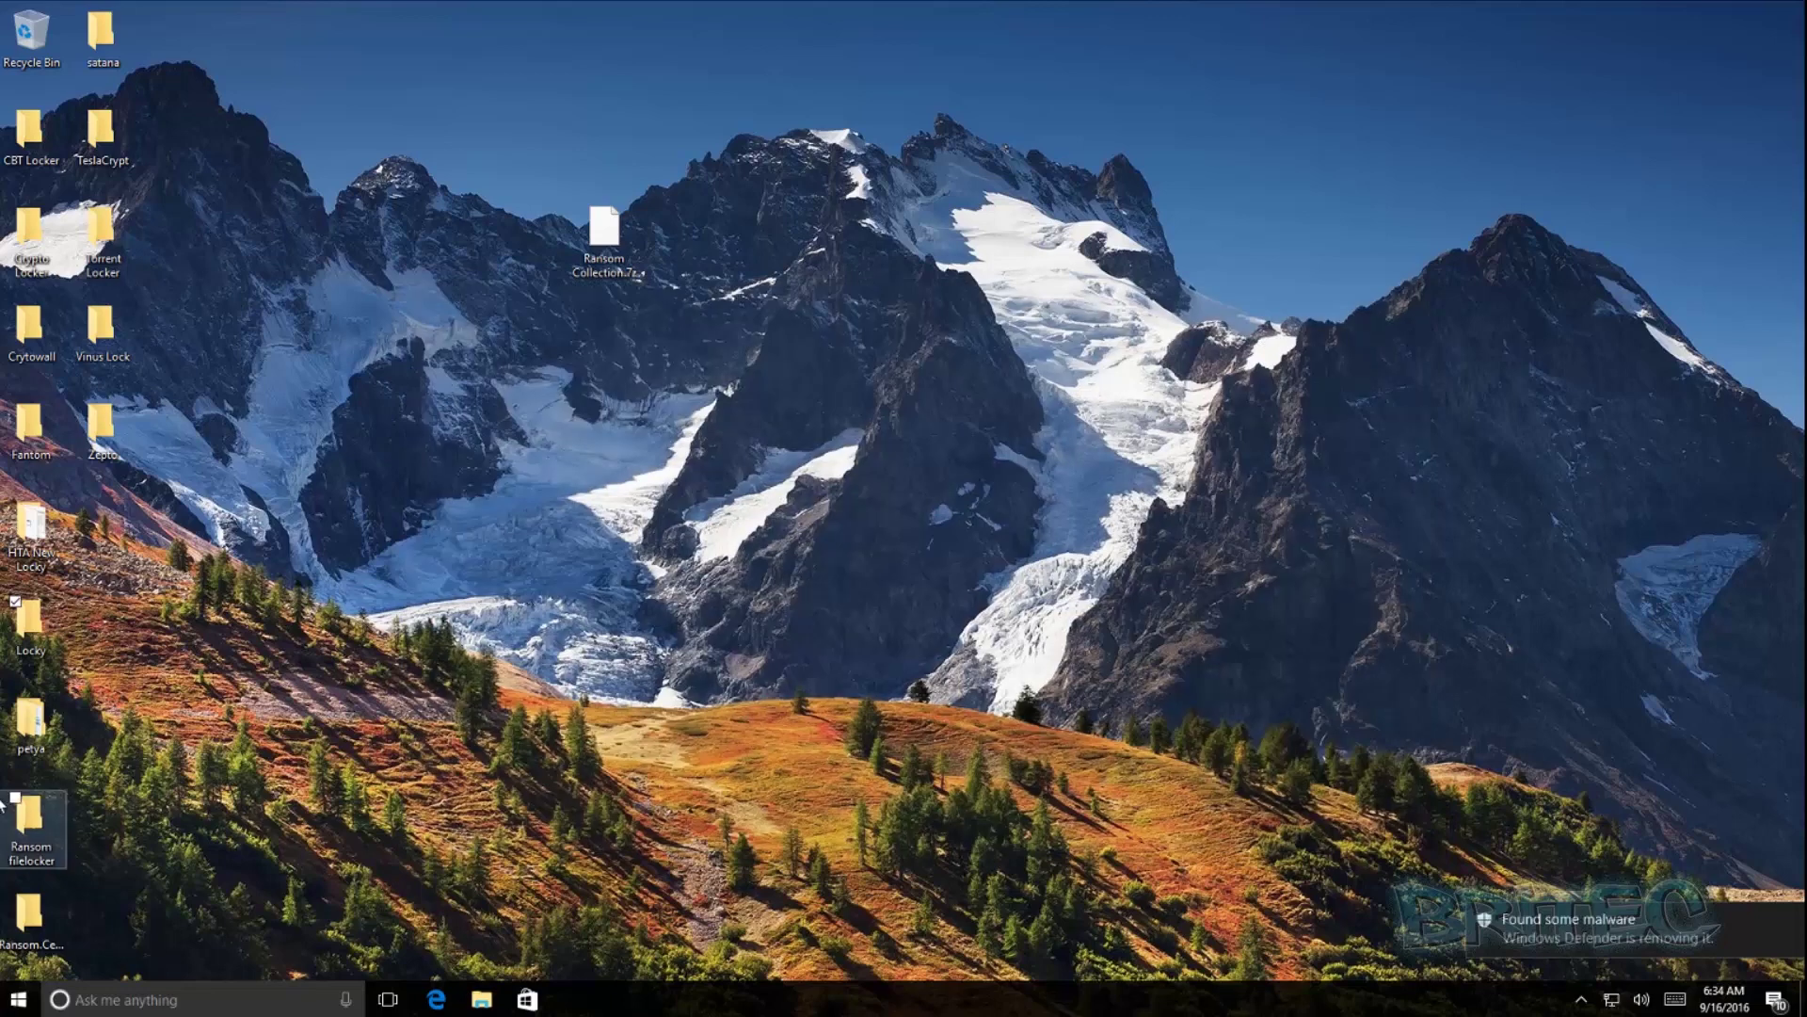
Inspect petya's Red and Green subfolders, then close the window.
double_click(31, 725)
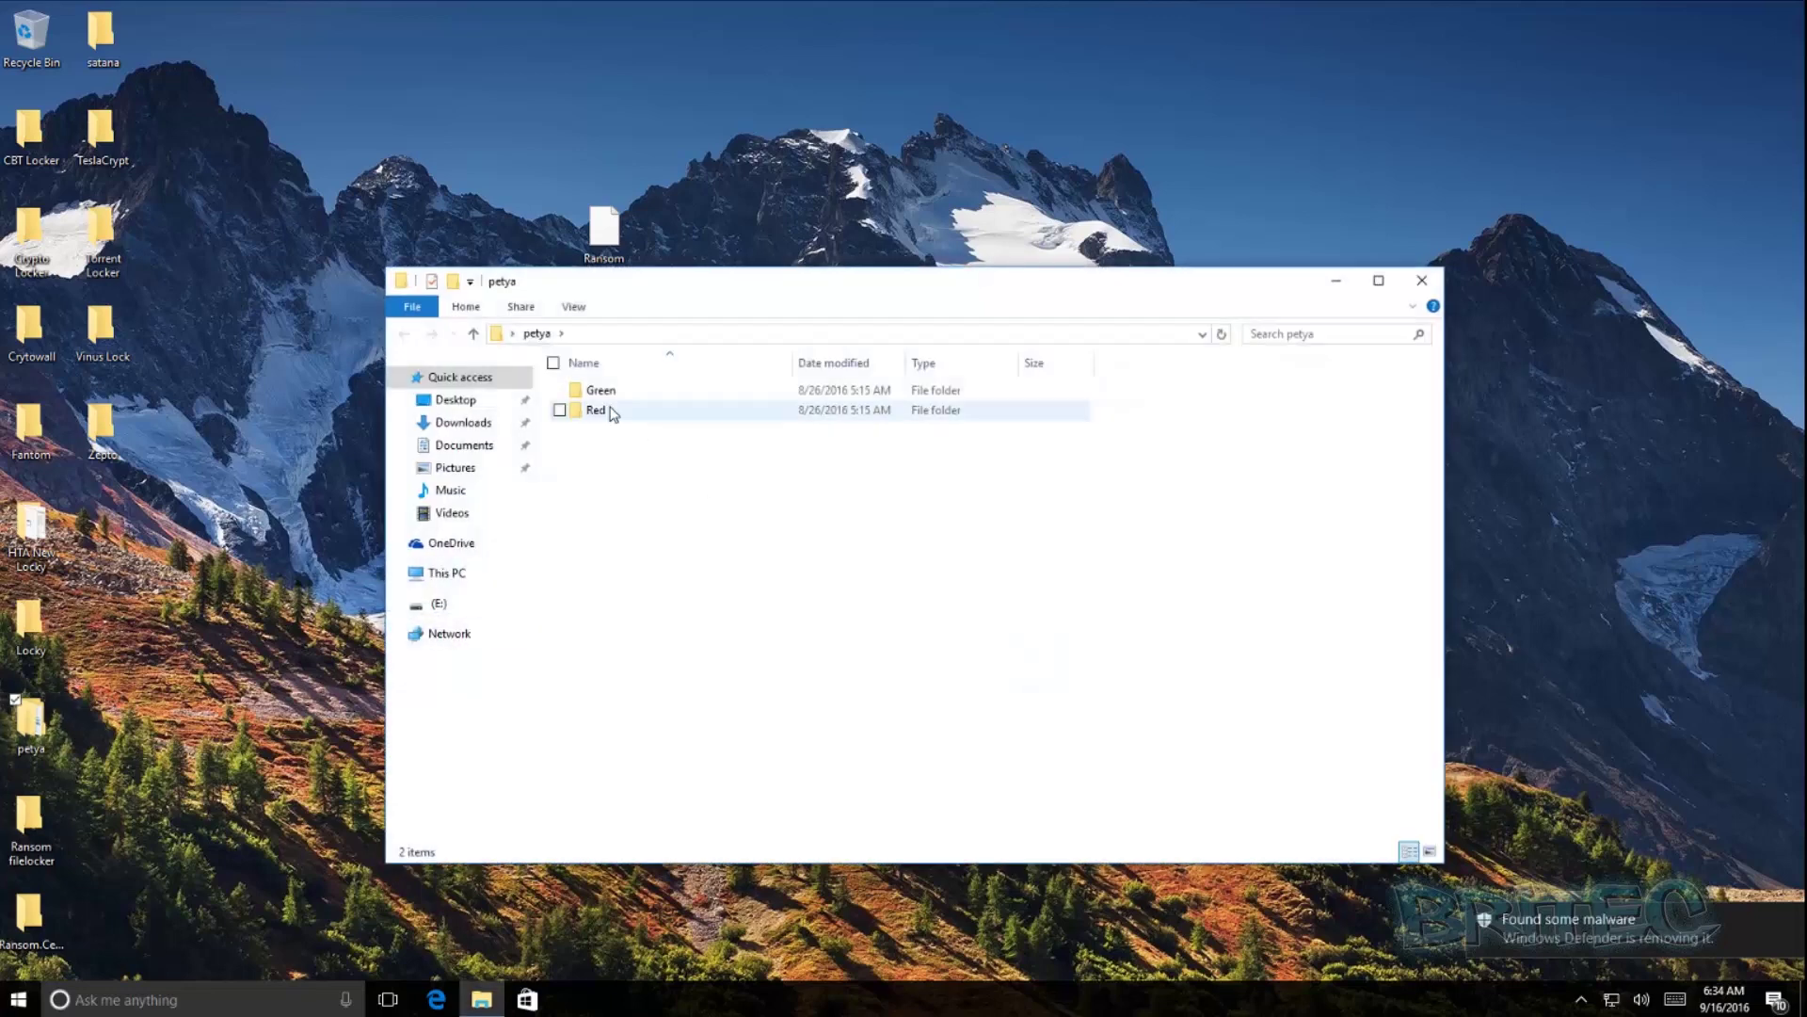
double_click(608, 410)
left_click(404, 333)
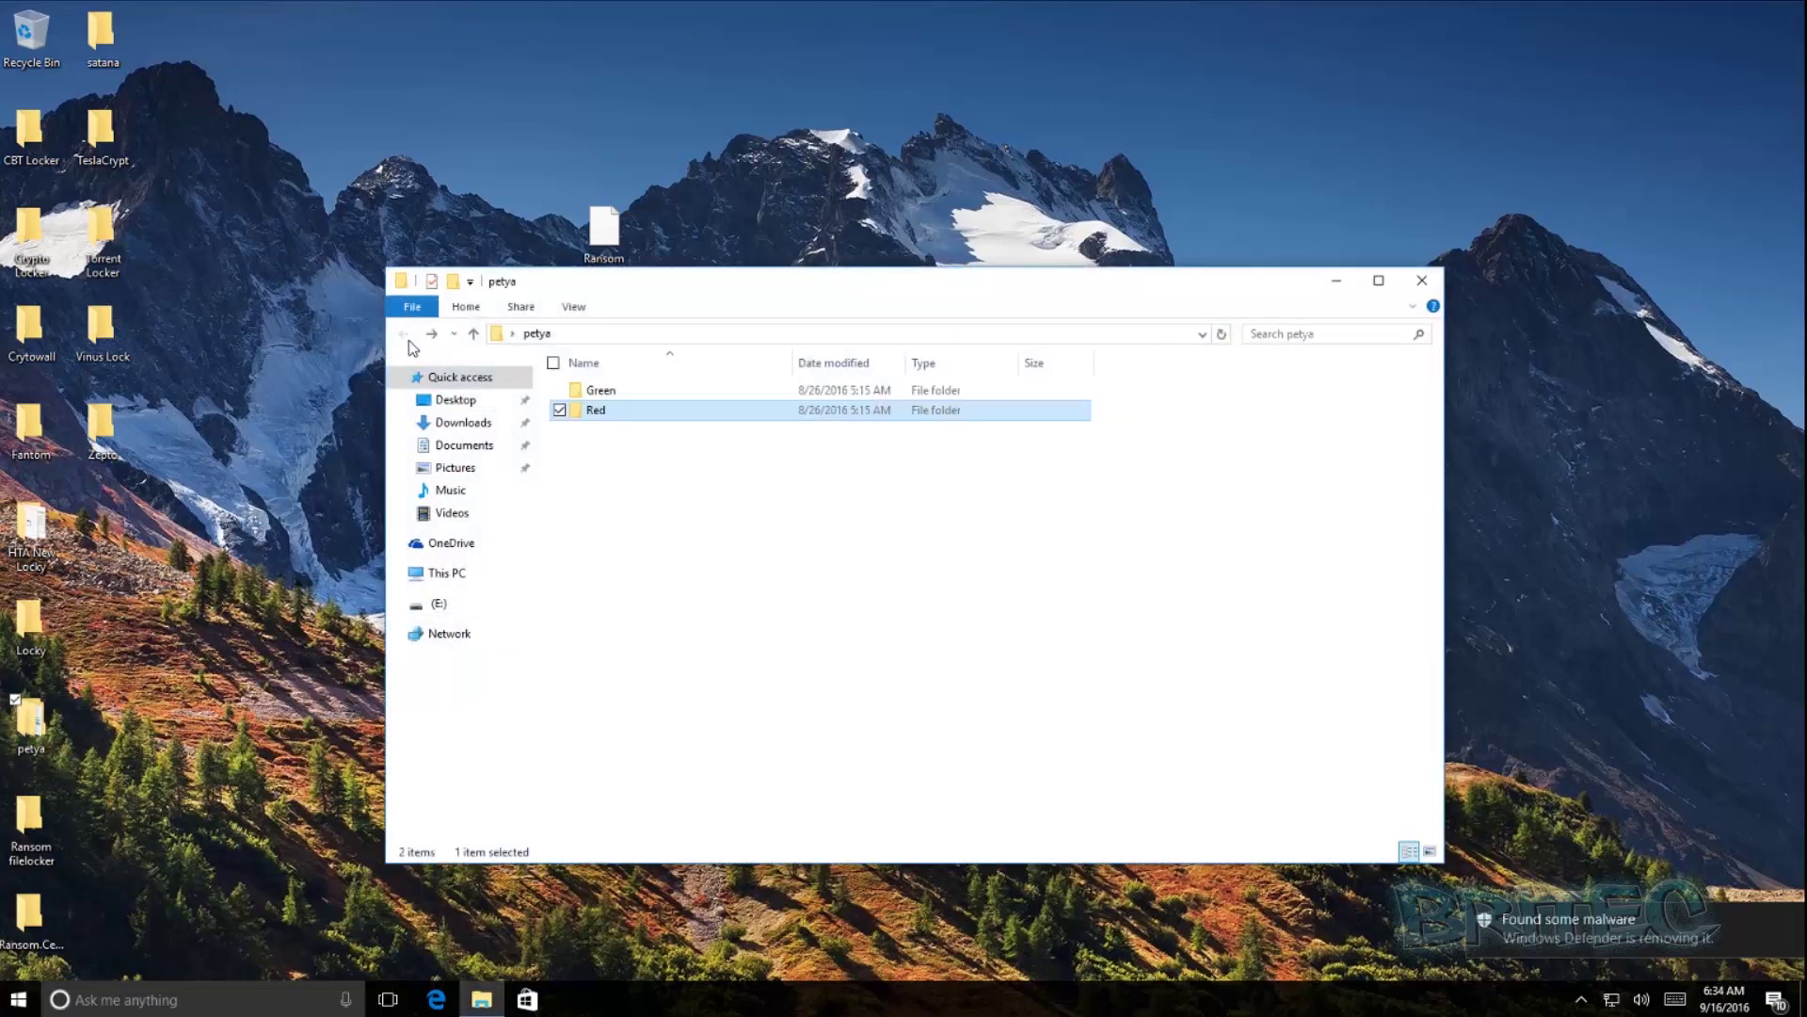
double_click(599, 392)
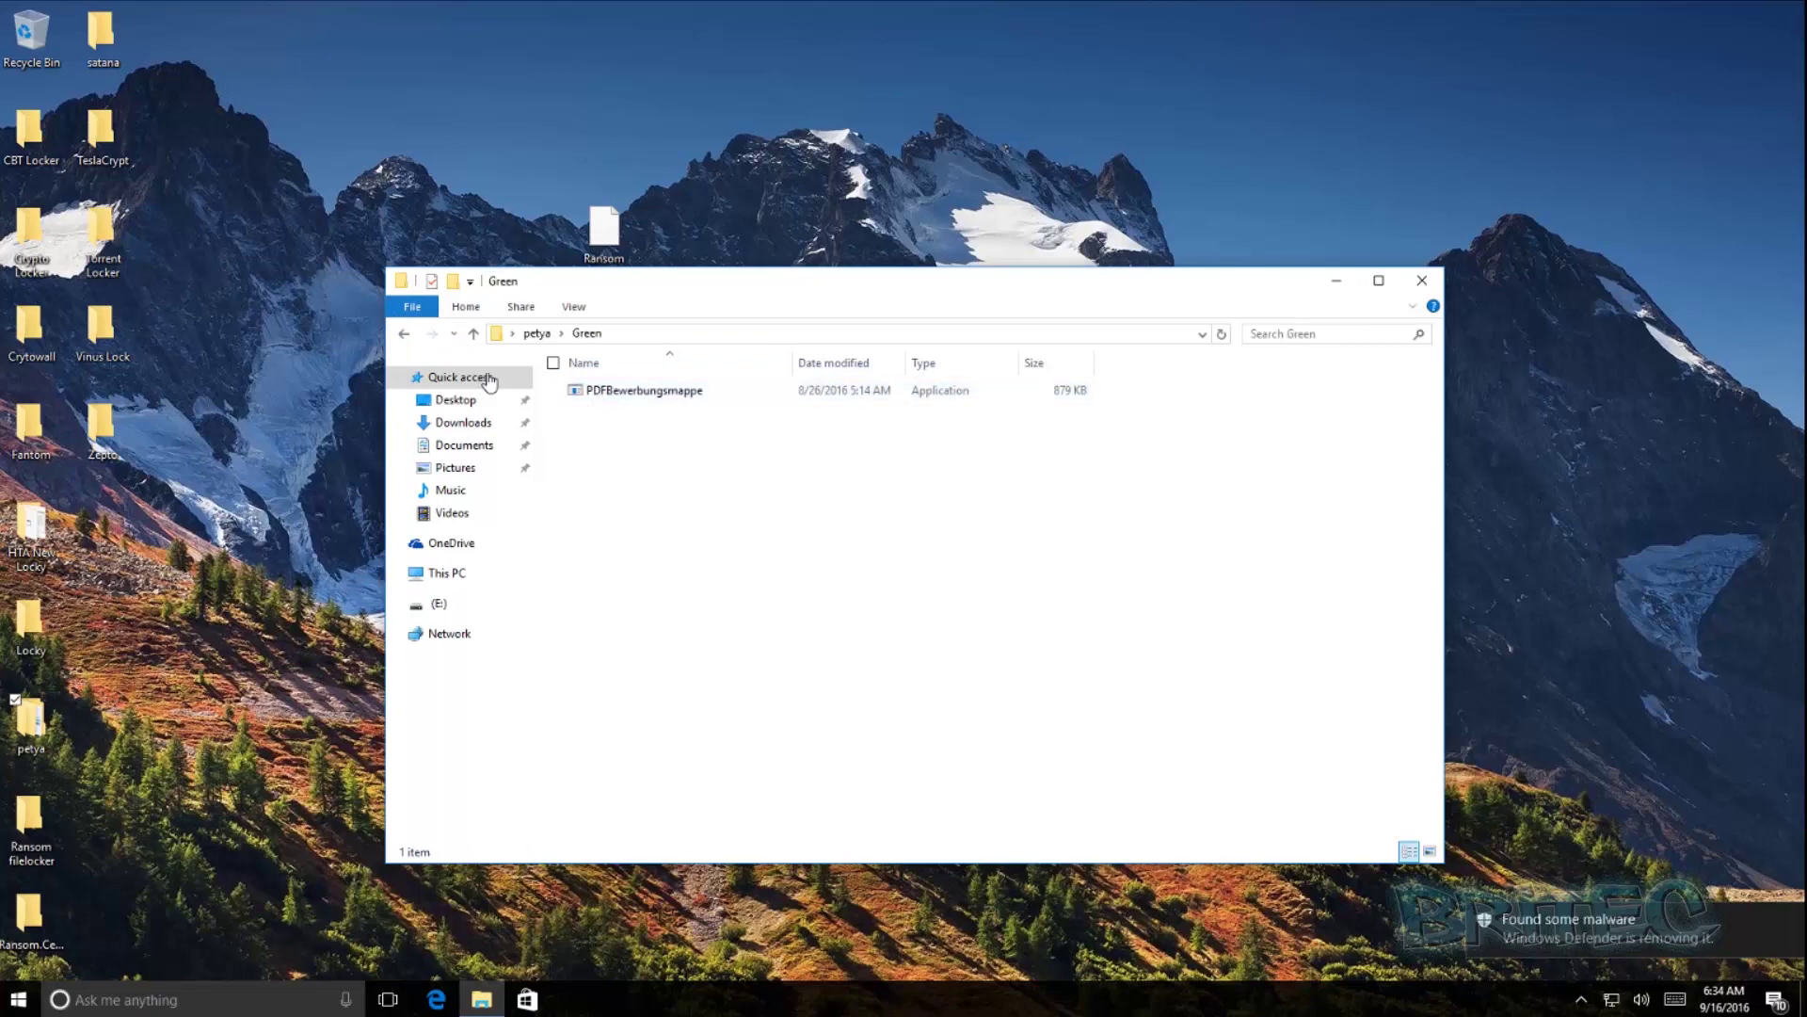
left_click(1421, 279)
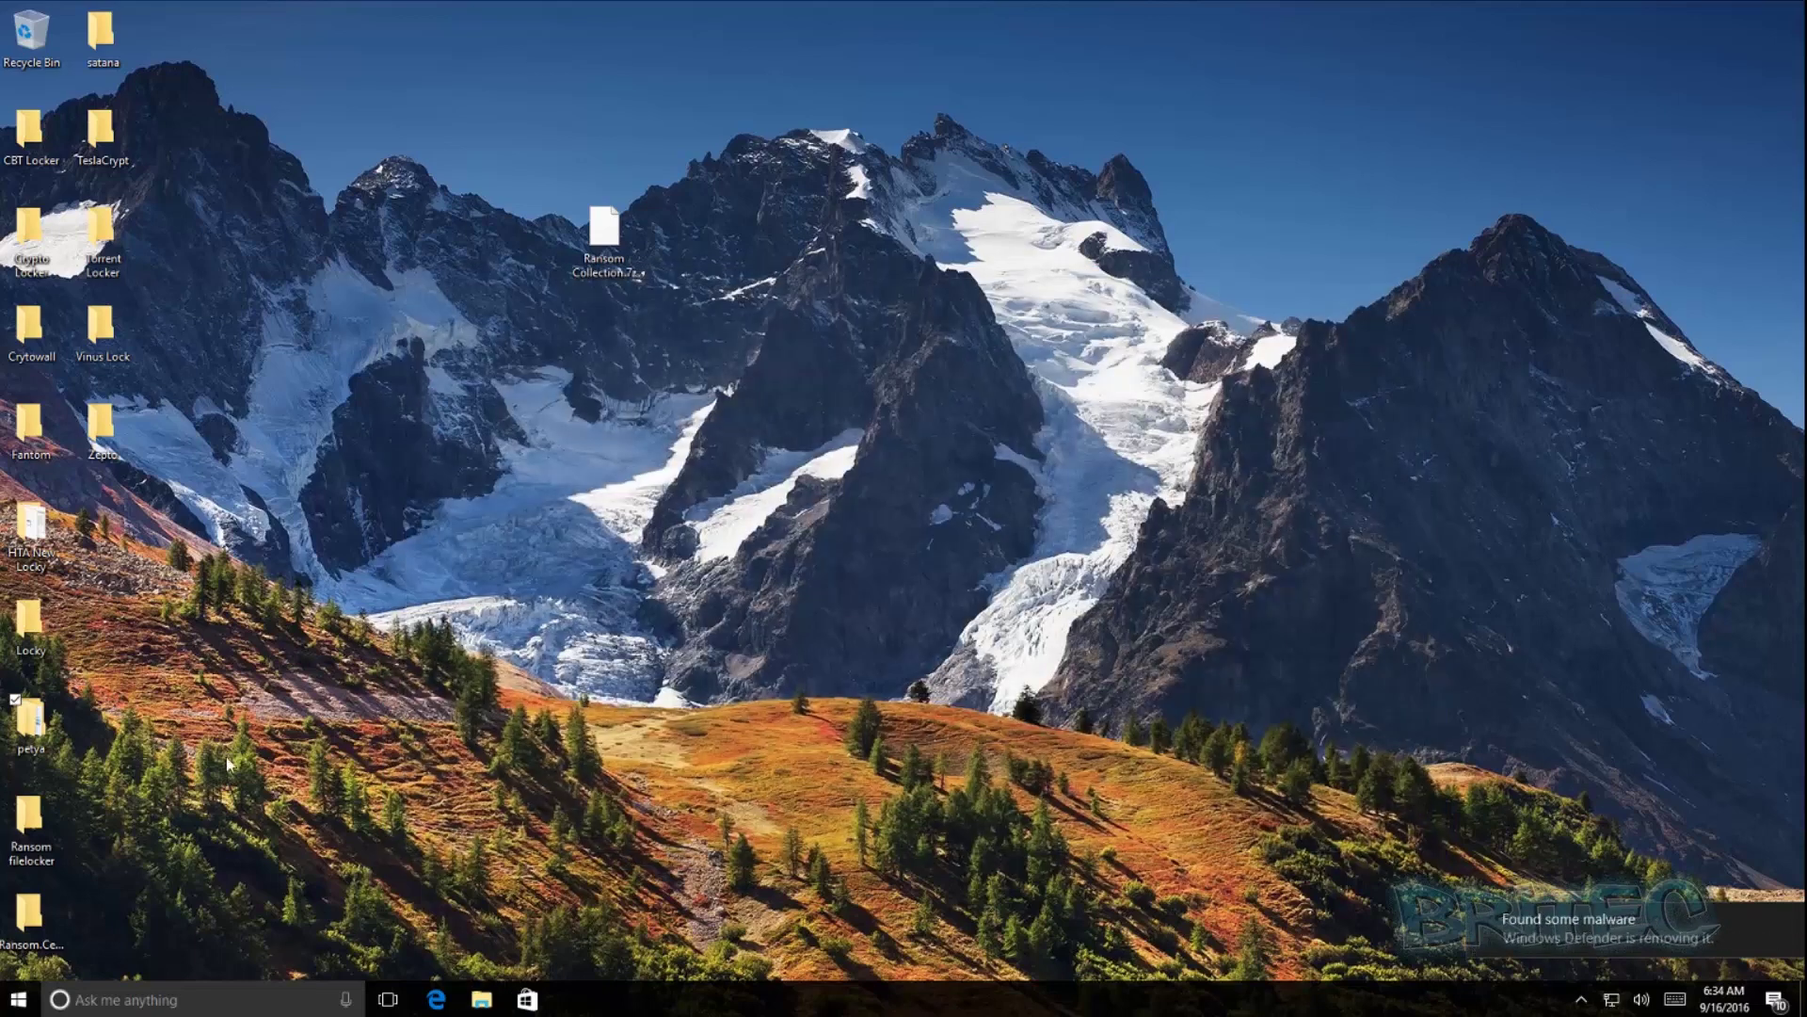
Open and close the Ransom filelocker and Ransom.Cerber sample folders.
double_click(64, 844)
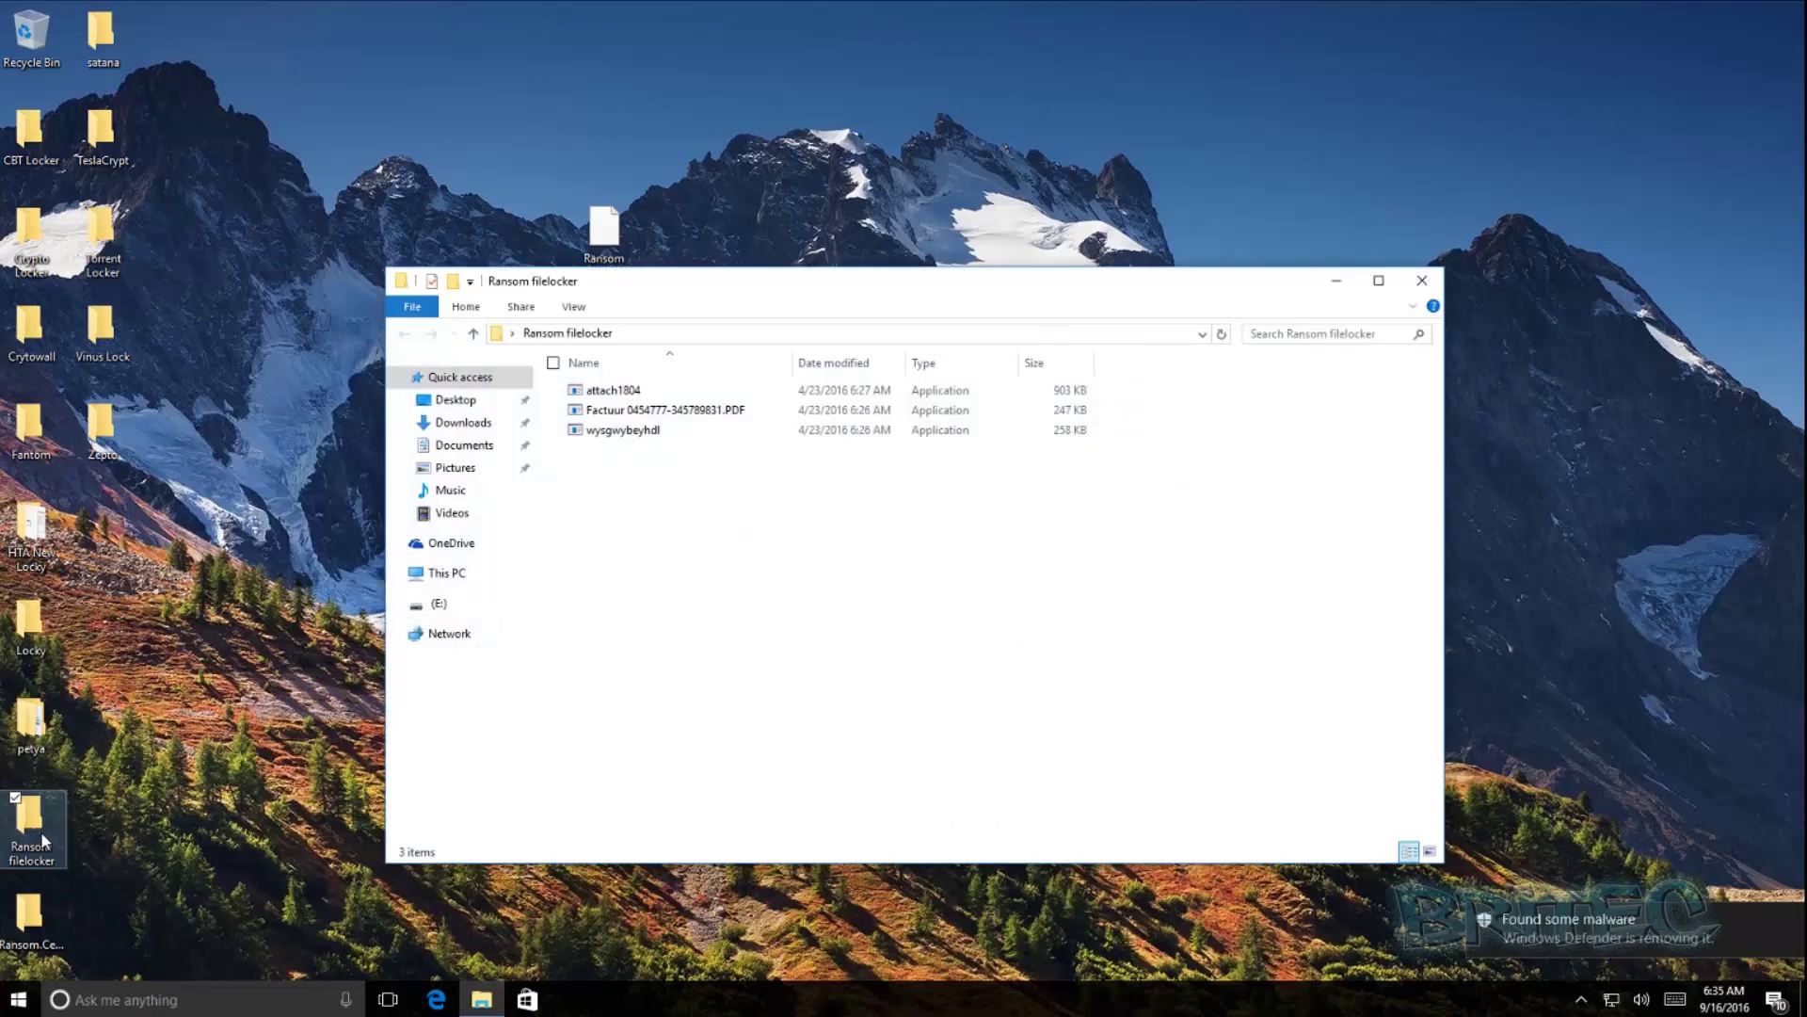
left_click(1421, 280)
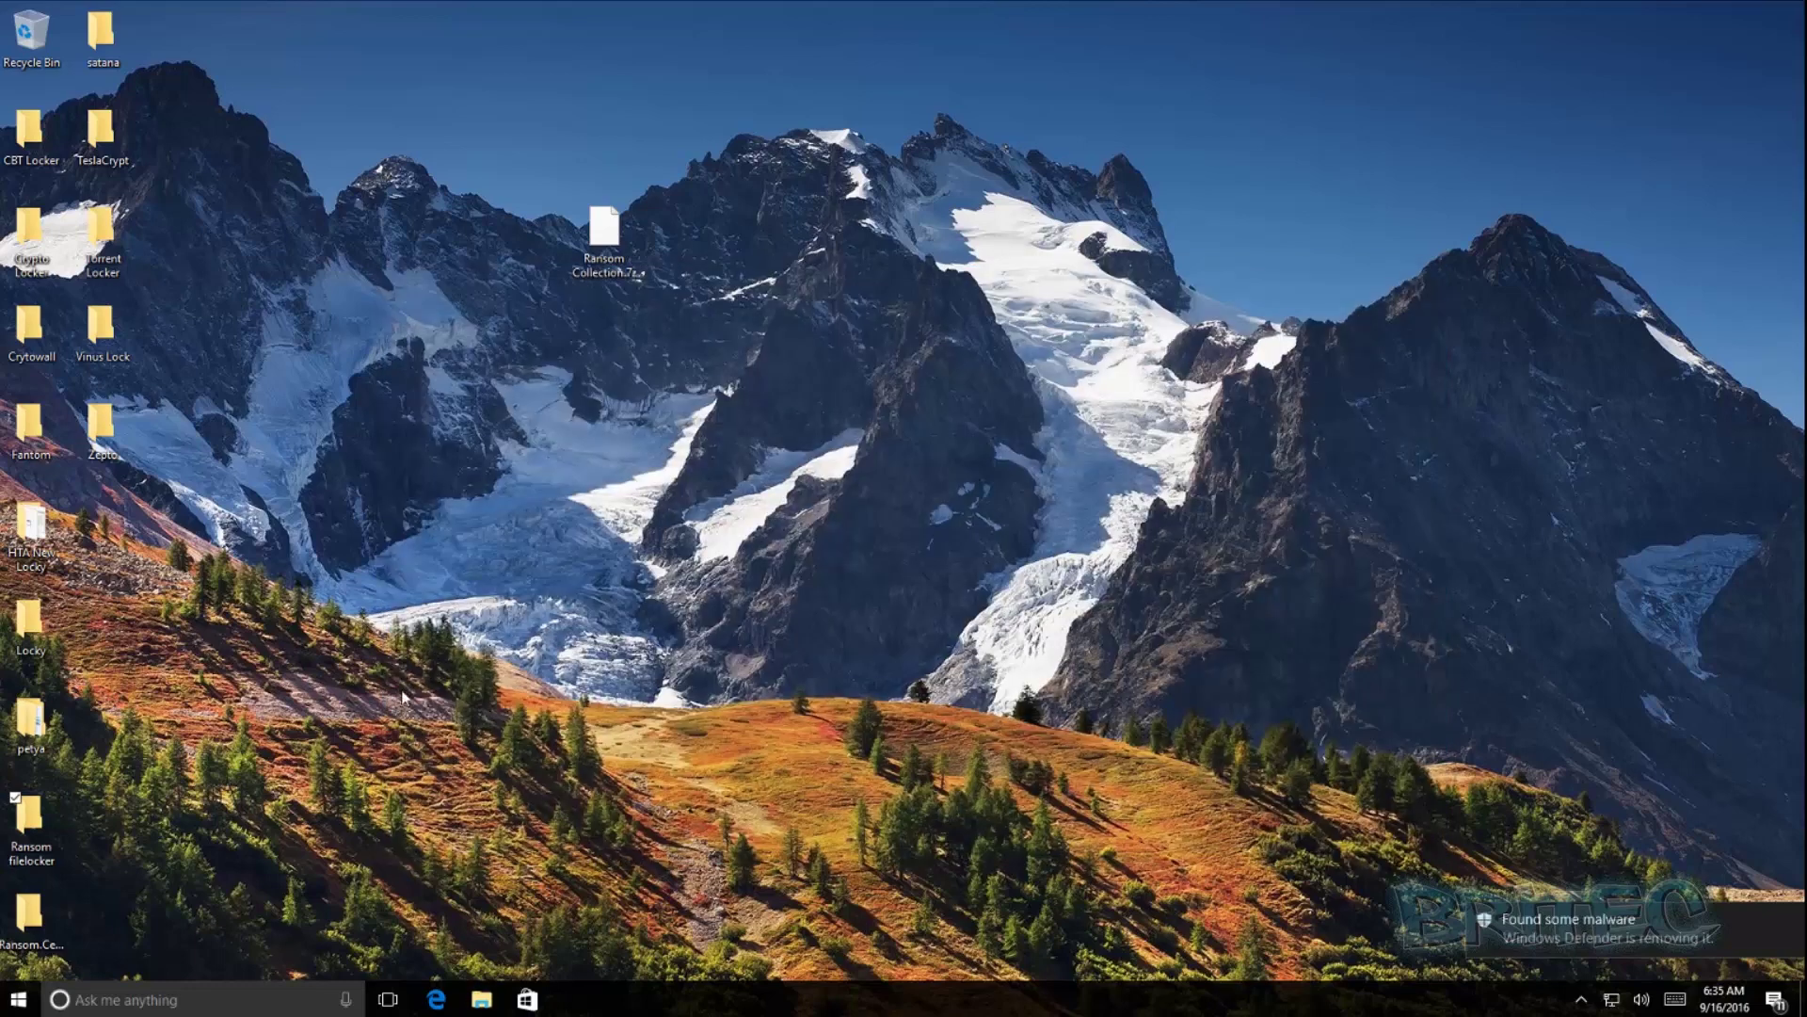
double_click(38, 918)
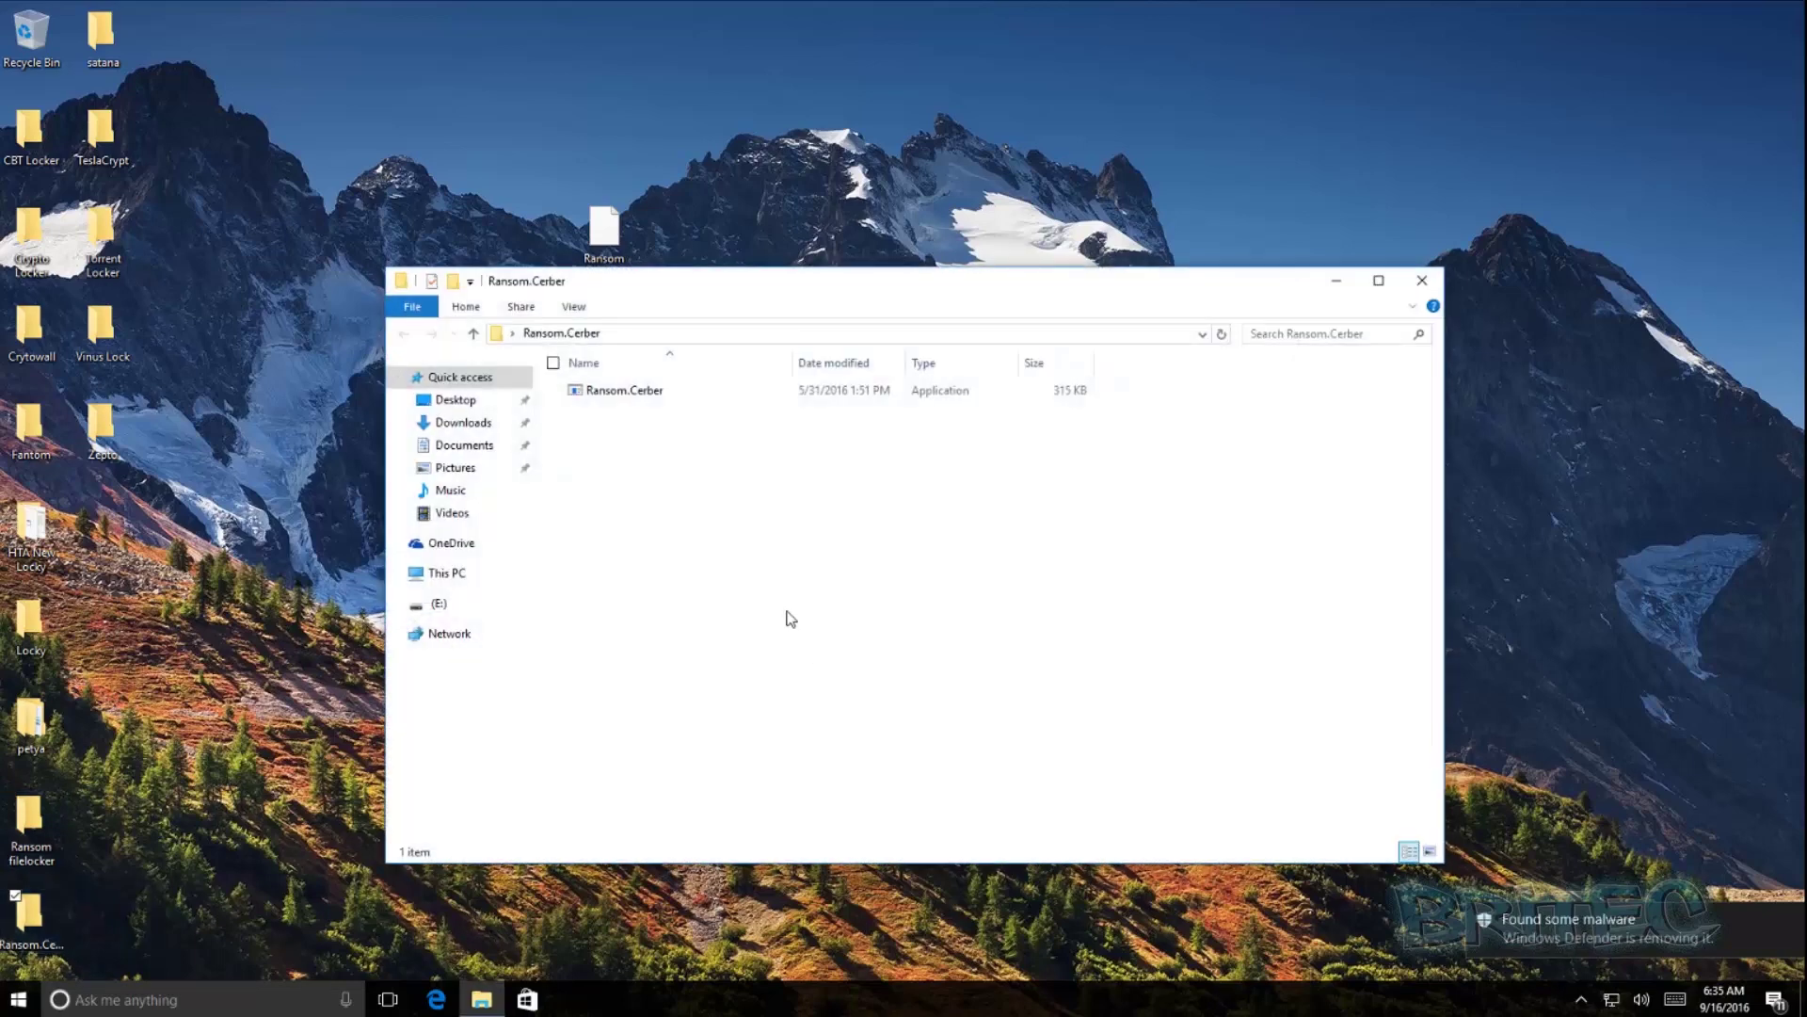
left_click(1422, 280)
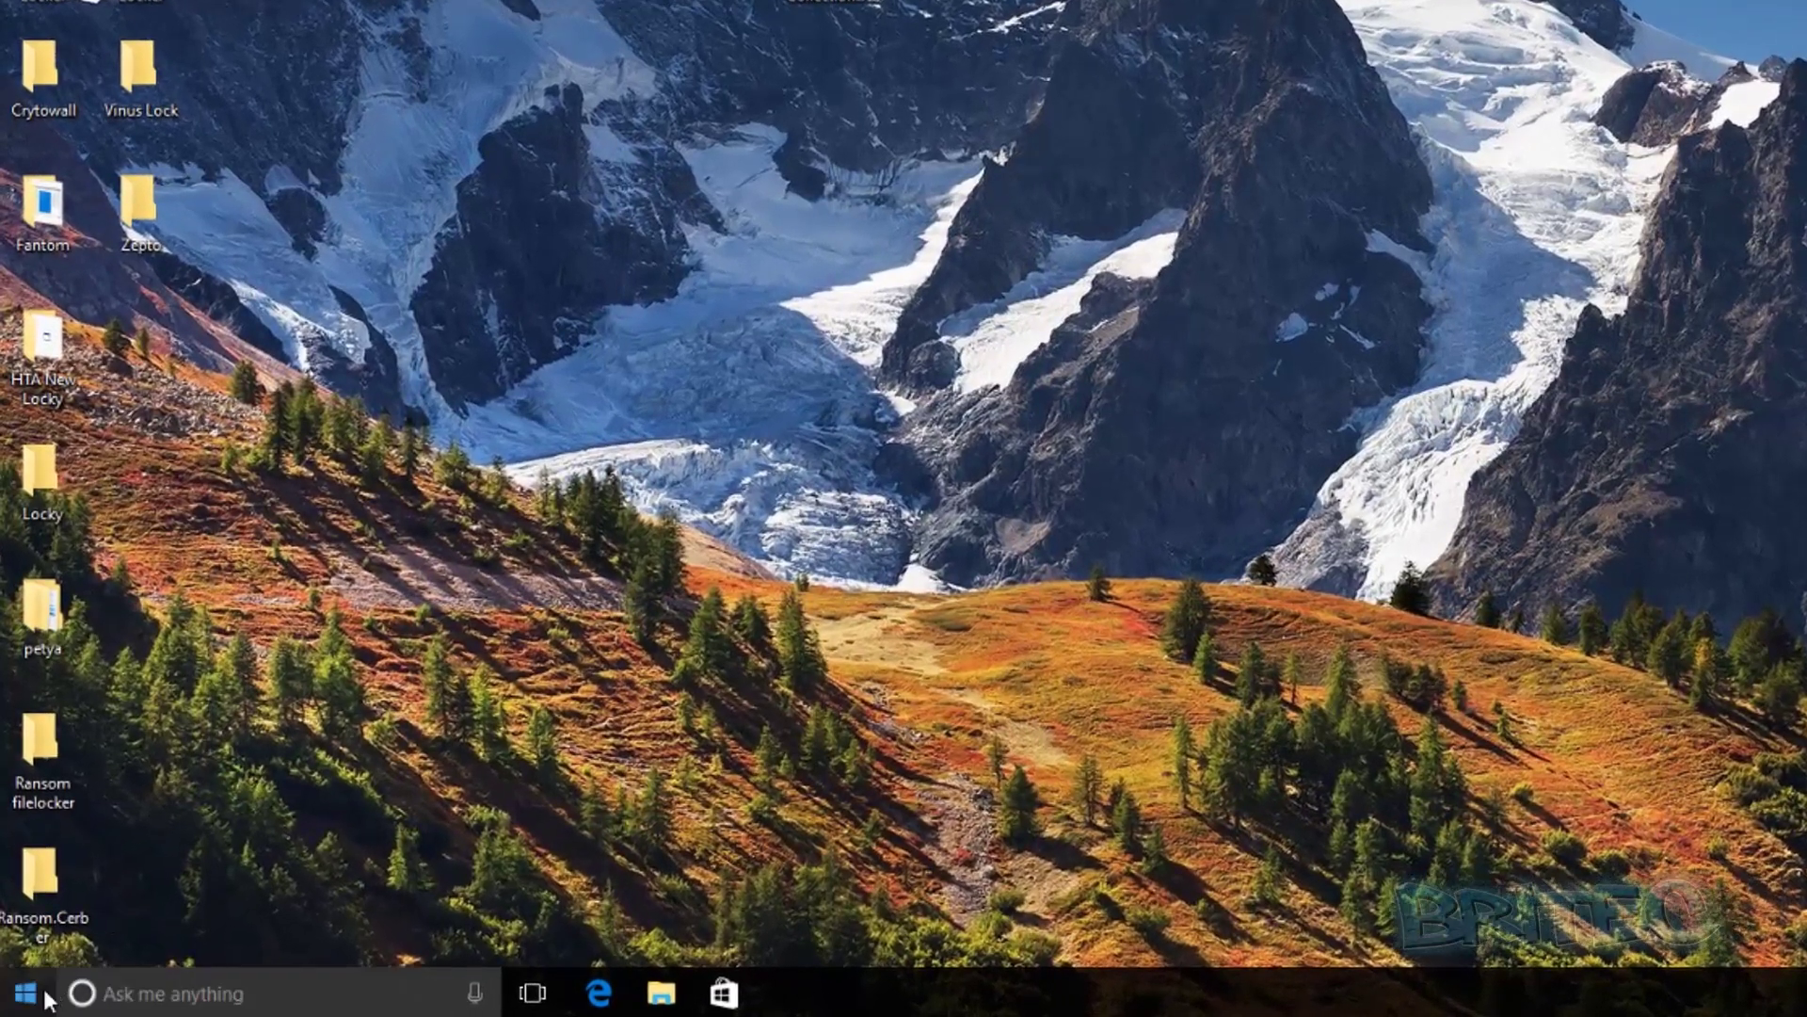
Open the Start menu from the taskbar Start button.
left_click(34, 993)
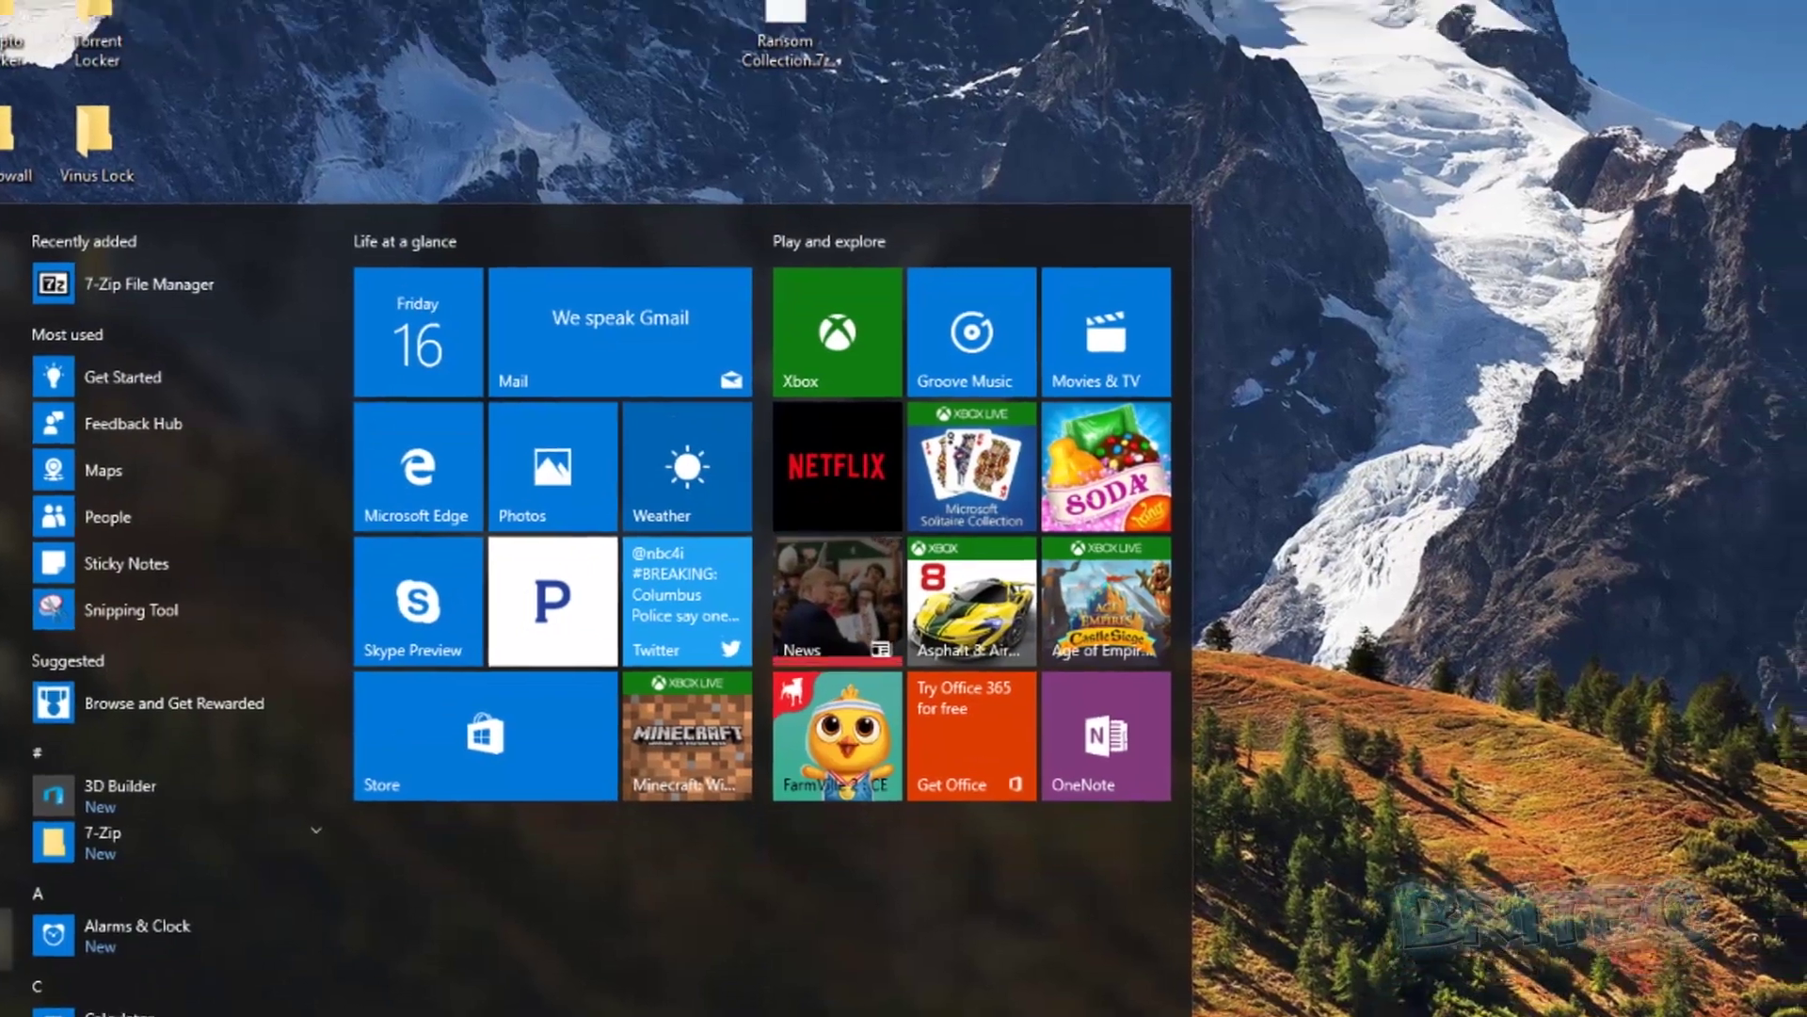
Go to Settings > Update & security > Windows Defender and launch the Windows Defender app.
left_click(5, 938)
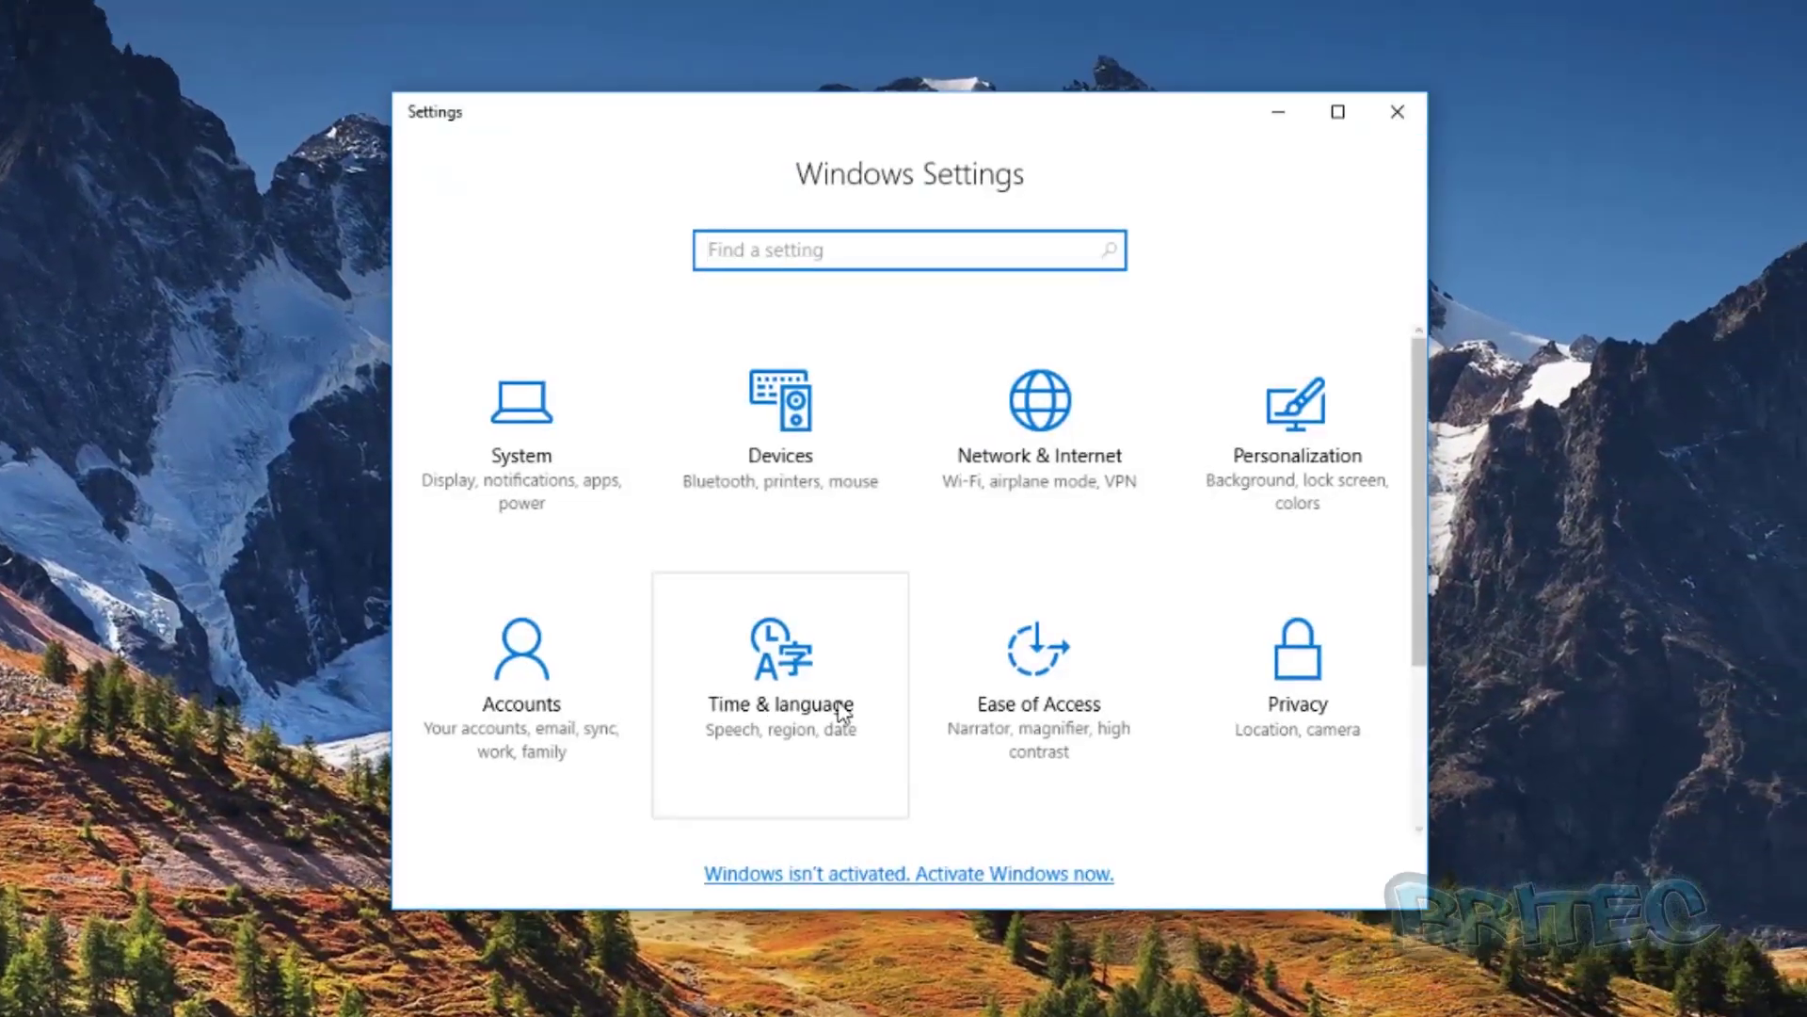
scroll(791, 739, "down", 2)
left_click(499, 683)
left_click(495, 676)
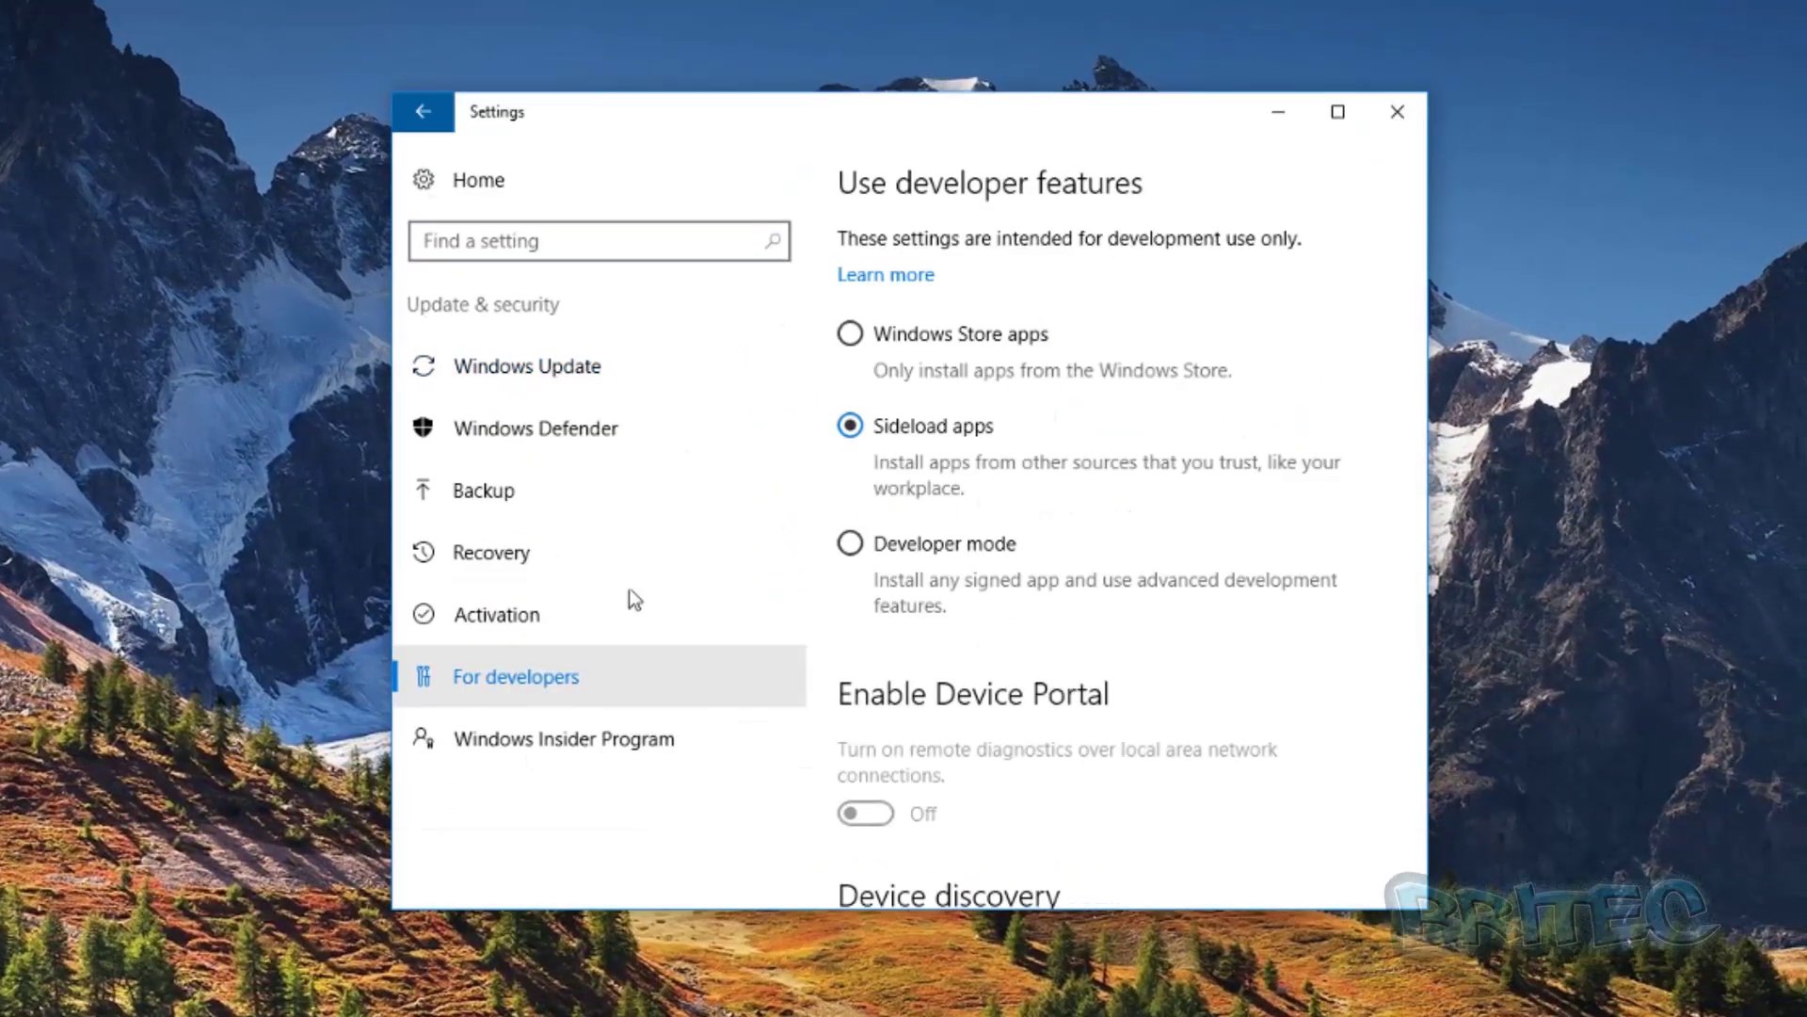
left_click(592, 424)
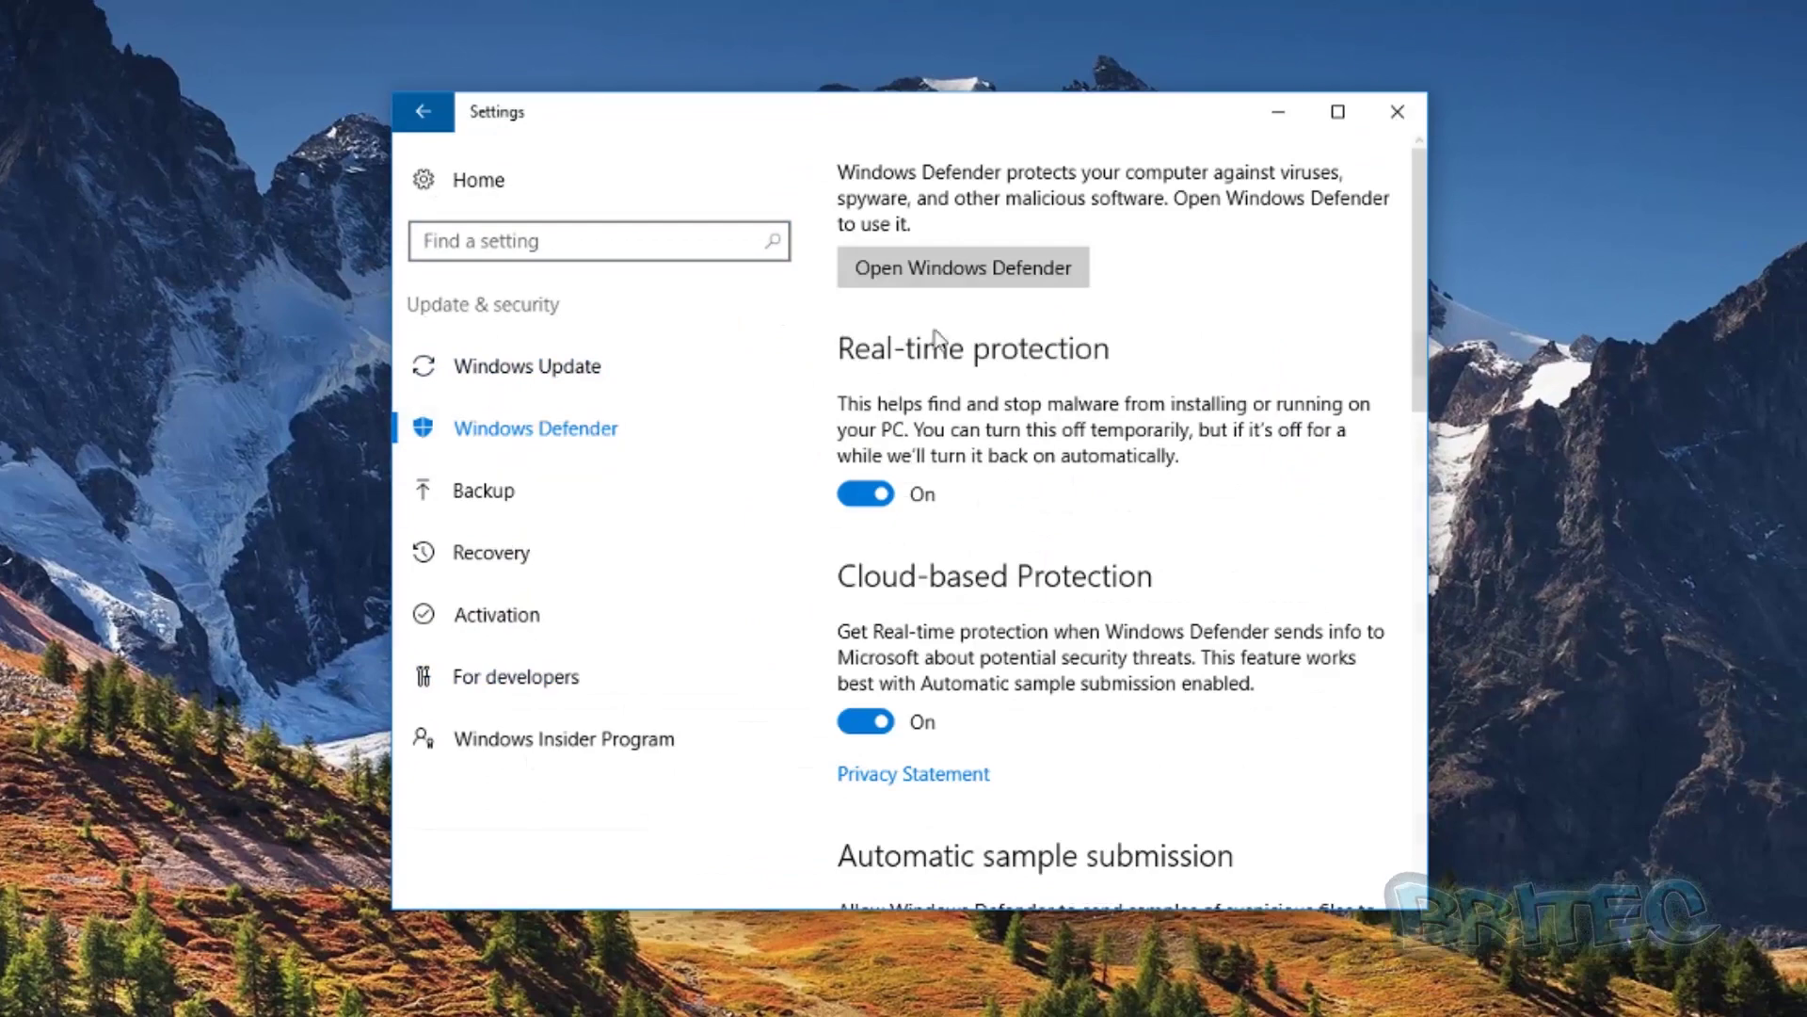
left_click(958, 267)
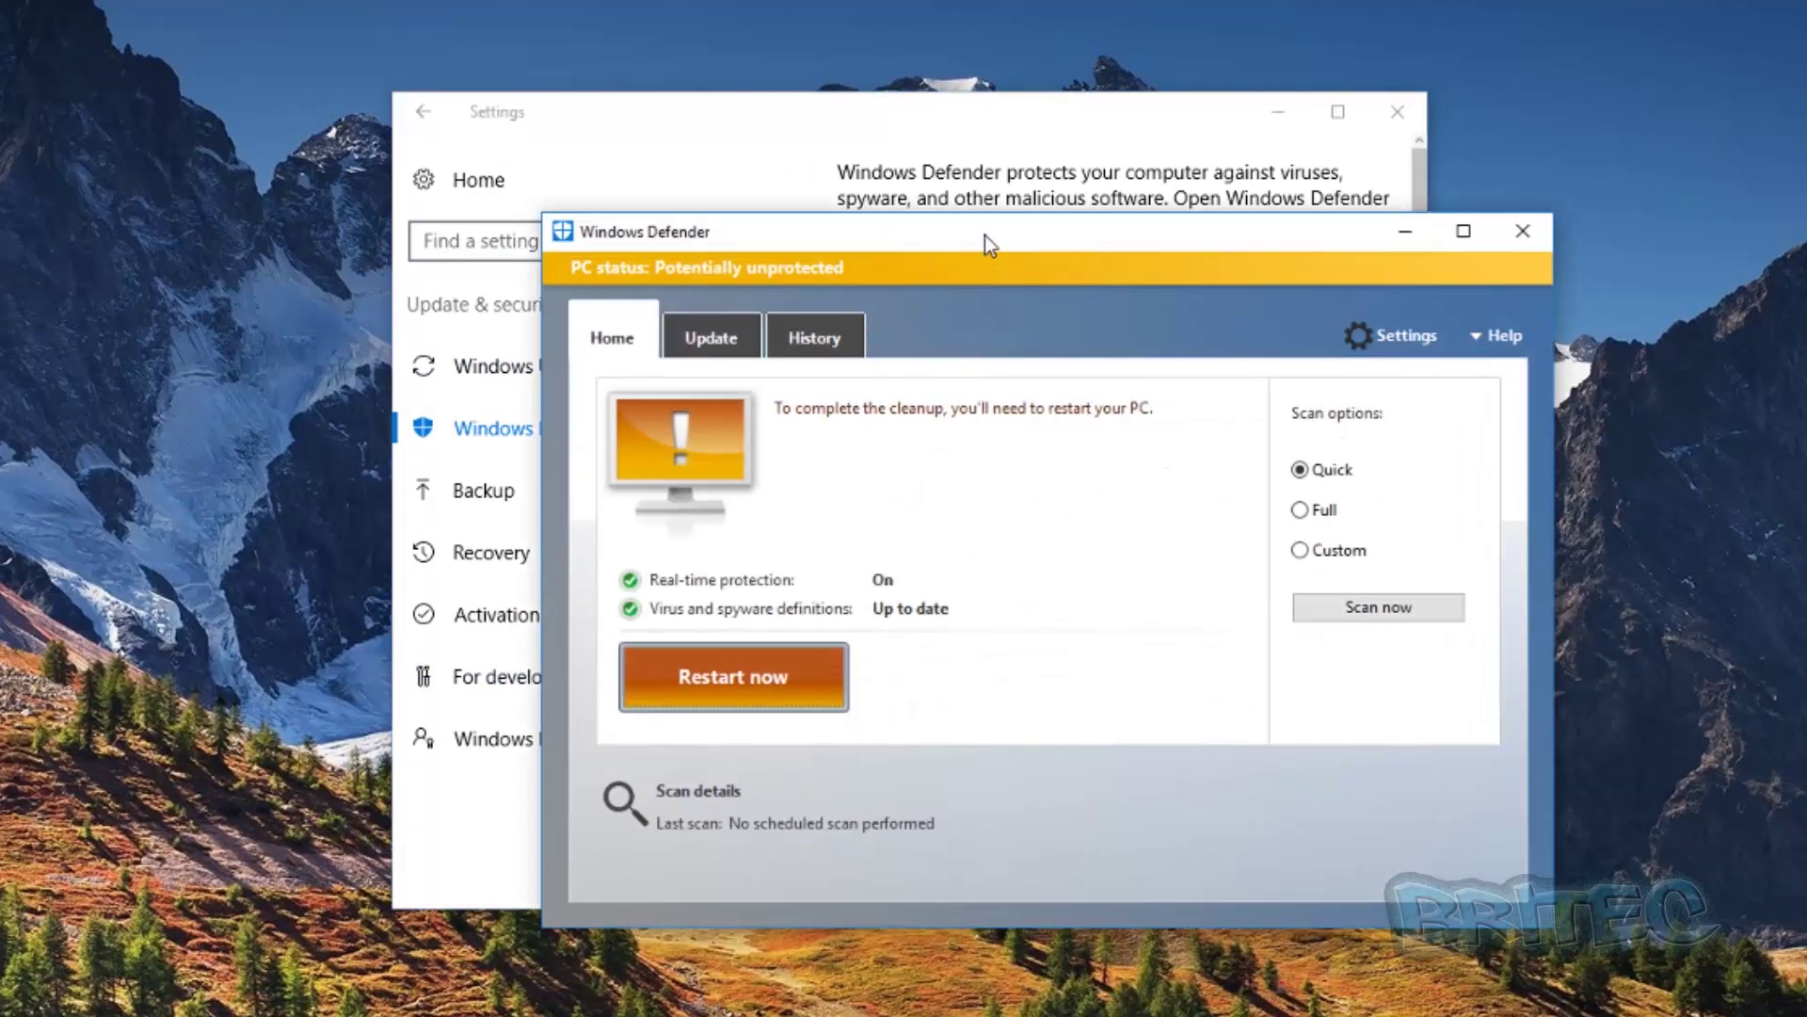
Review Defender's Home status for real-time protection and definitions, then close the app.
left_click_drag(985, 236, 881, 204)
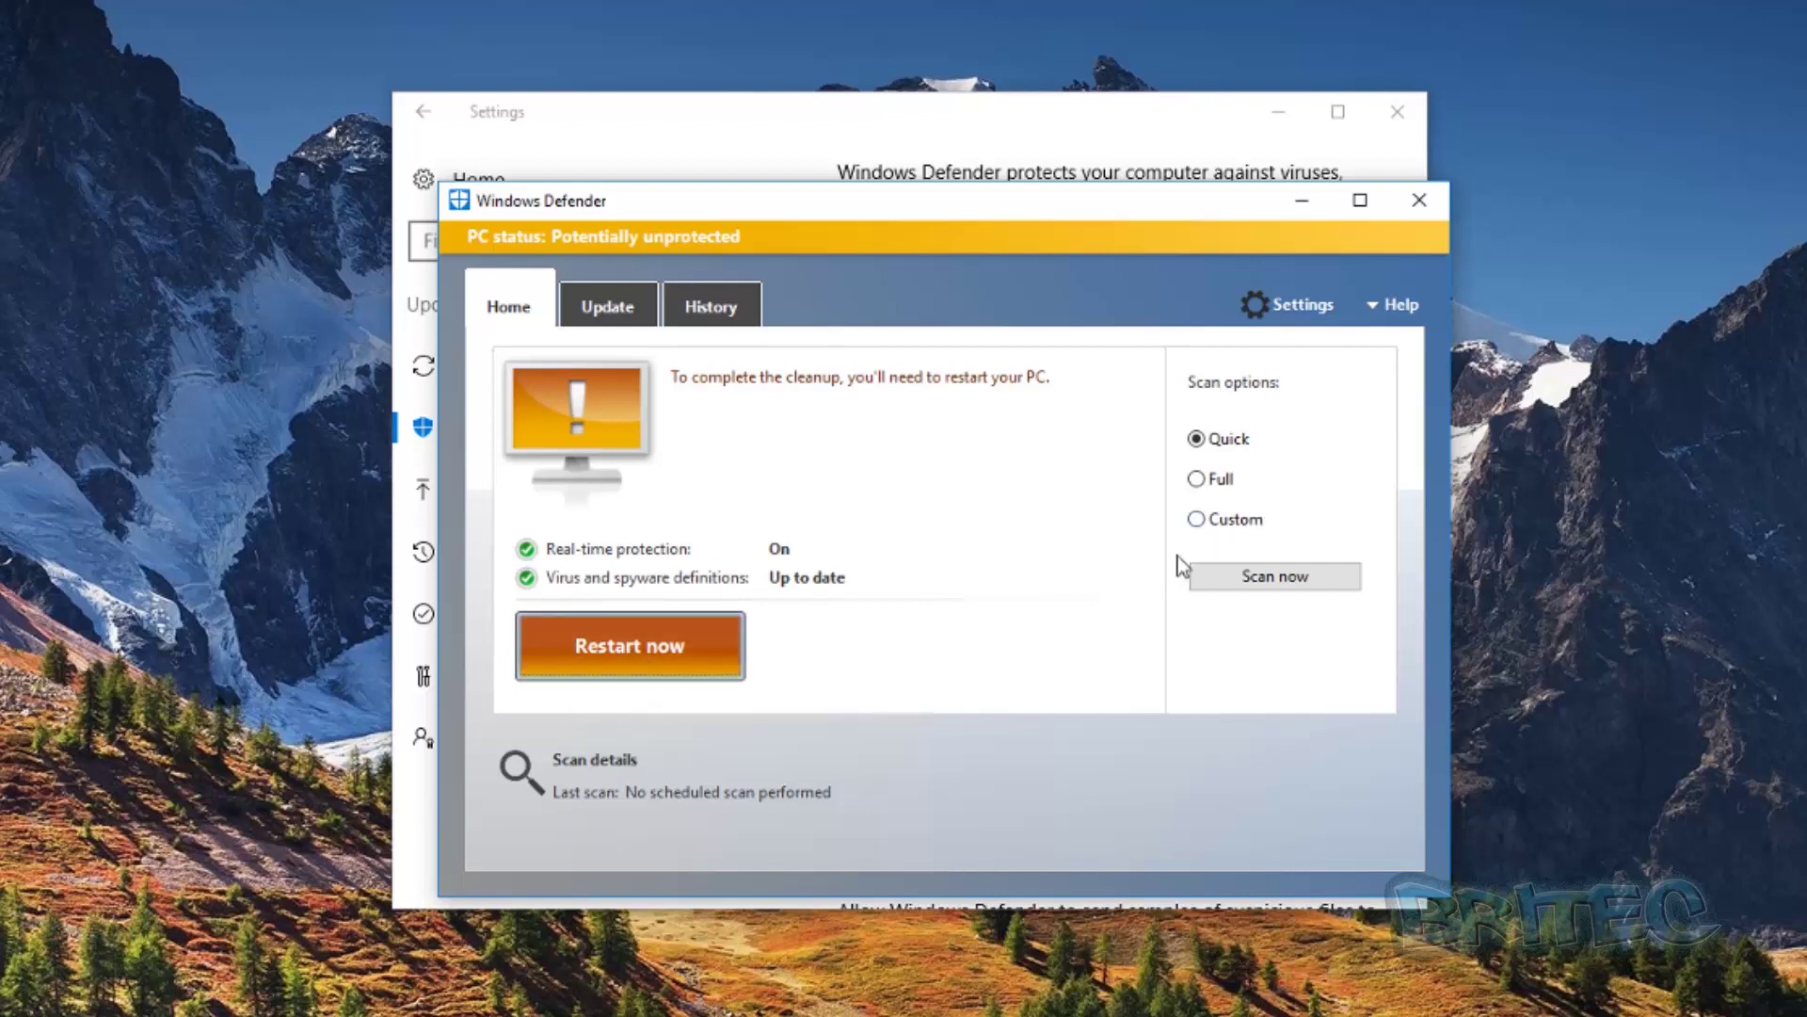
left_click(1424, 213)
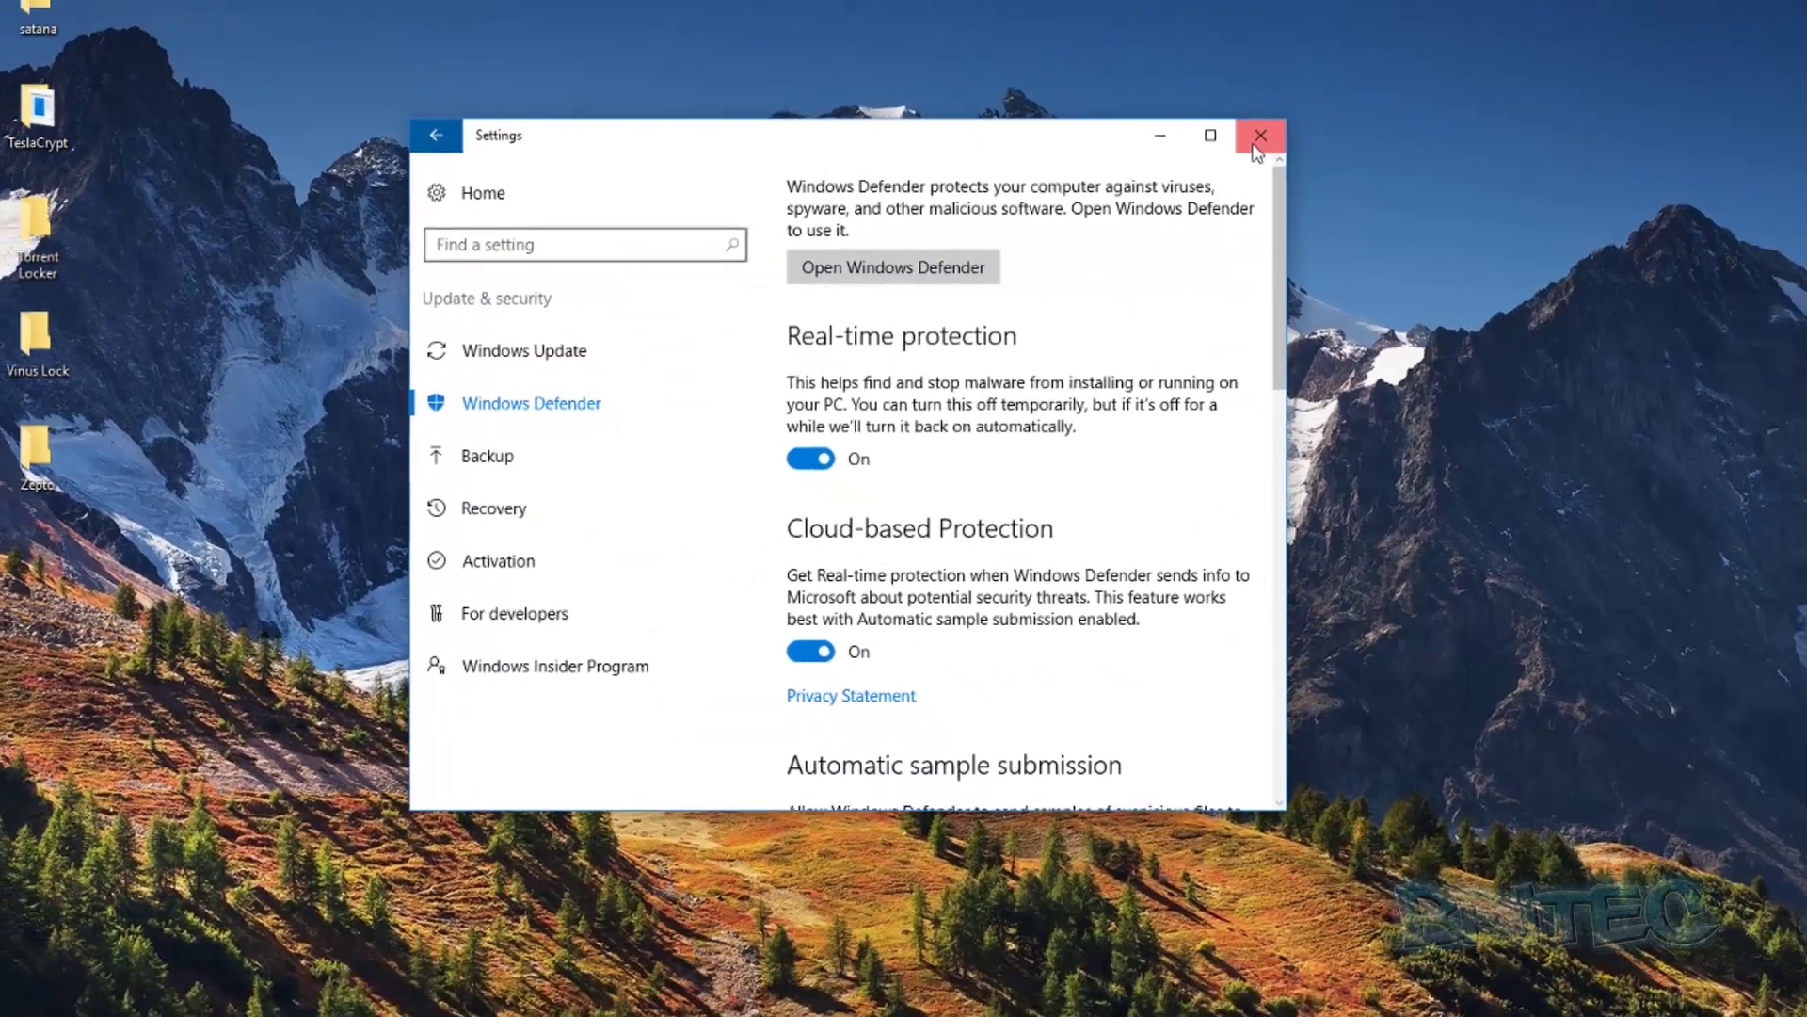
Close Settings, then open and close the TeslaCrypt and satana sample folders.
left_click(1258, 141)
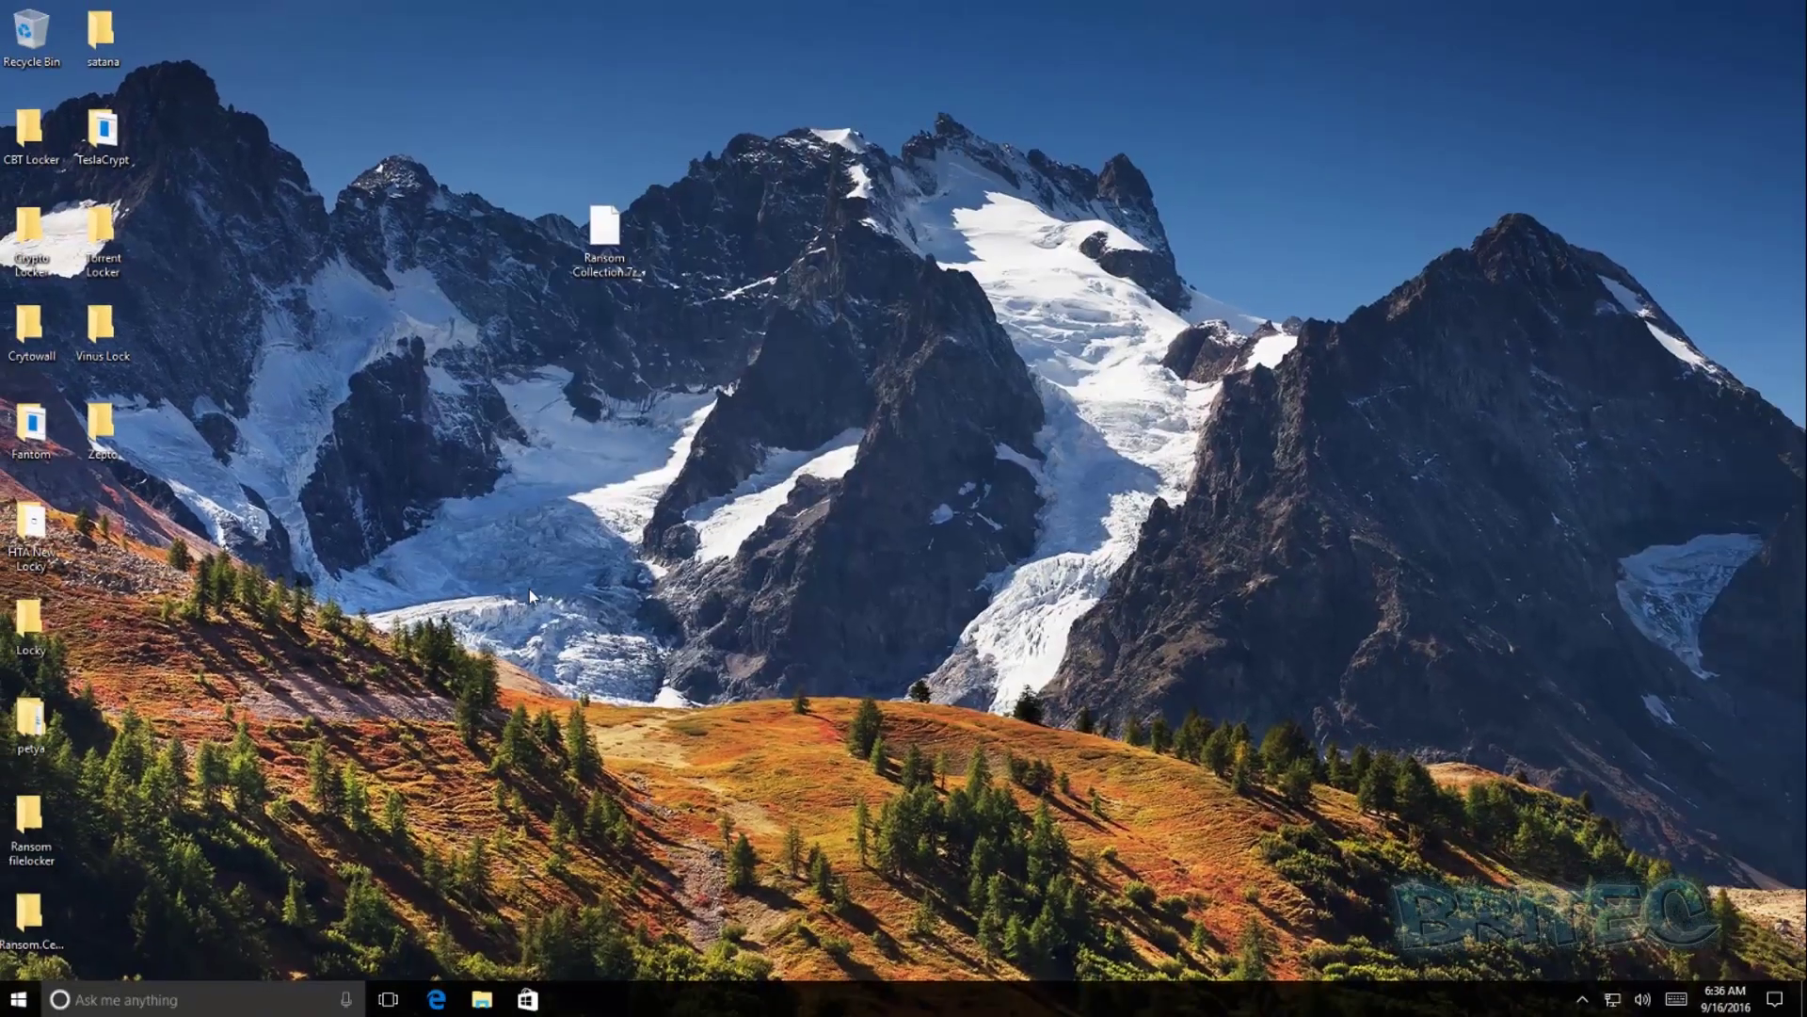
double_click(102, 129)
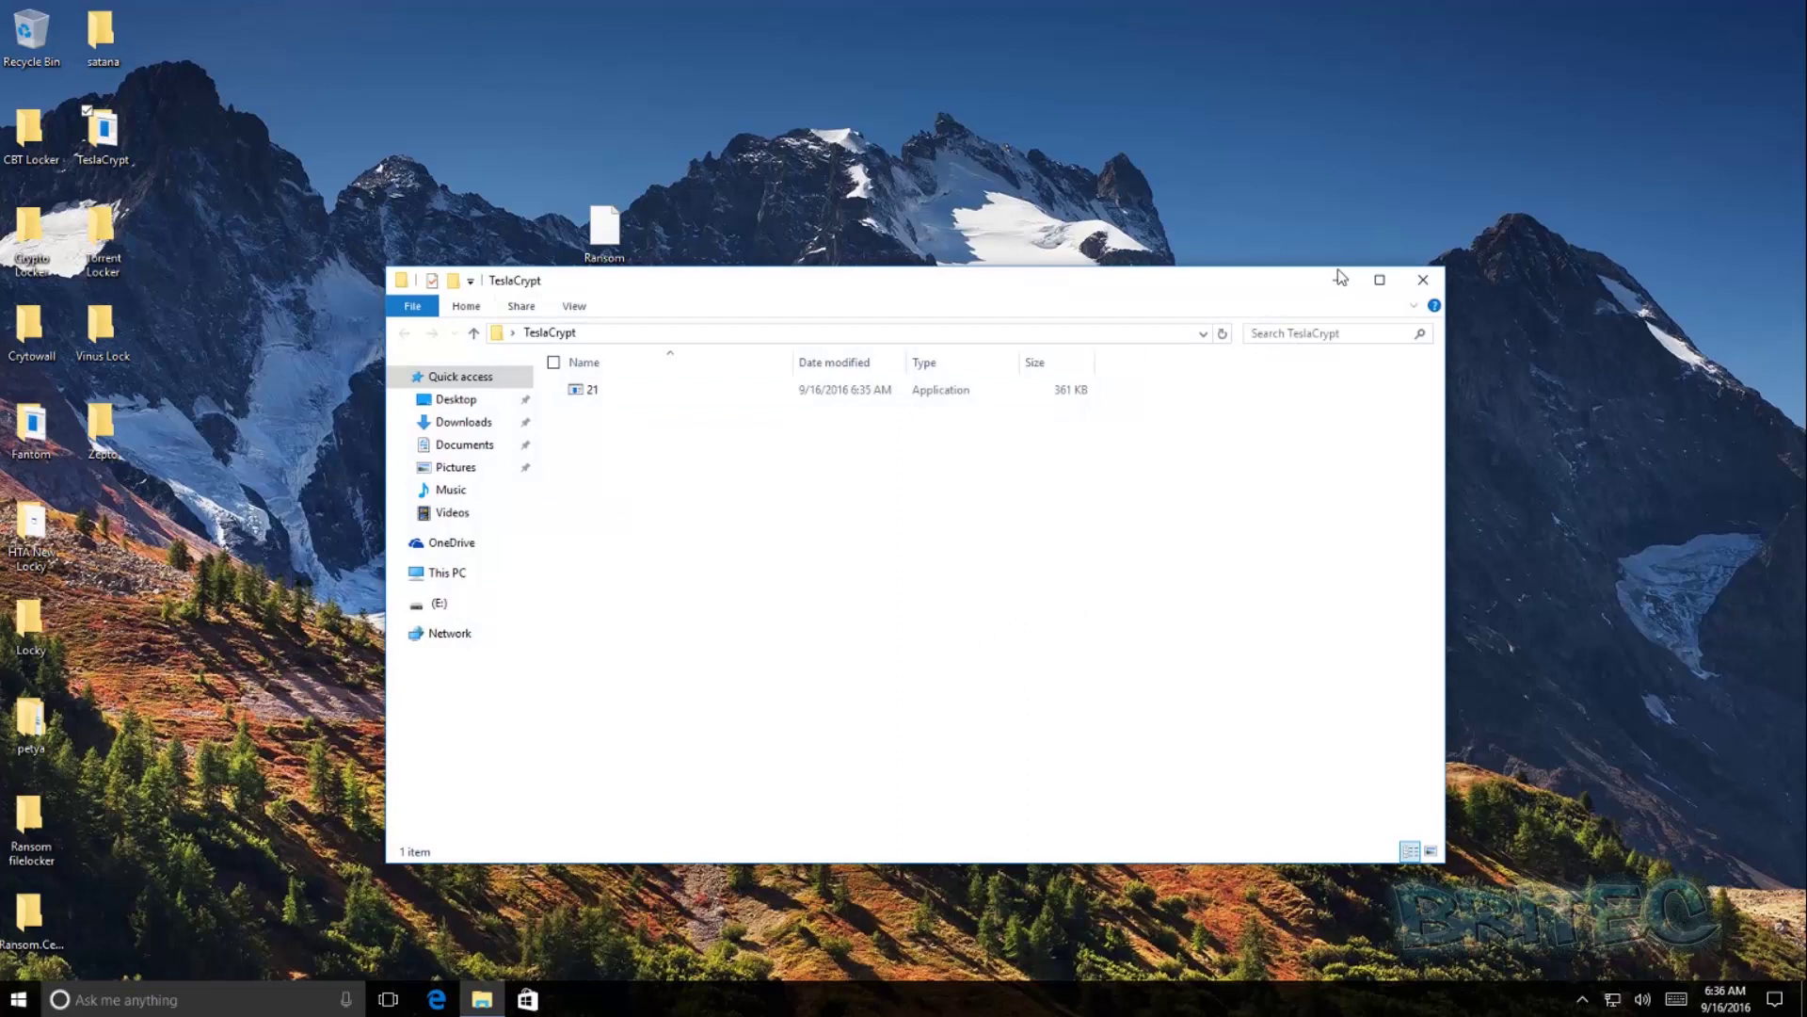
left_click(1423, 280)
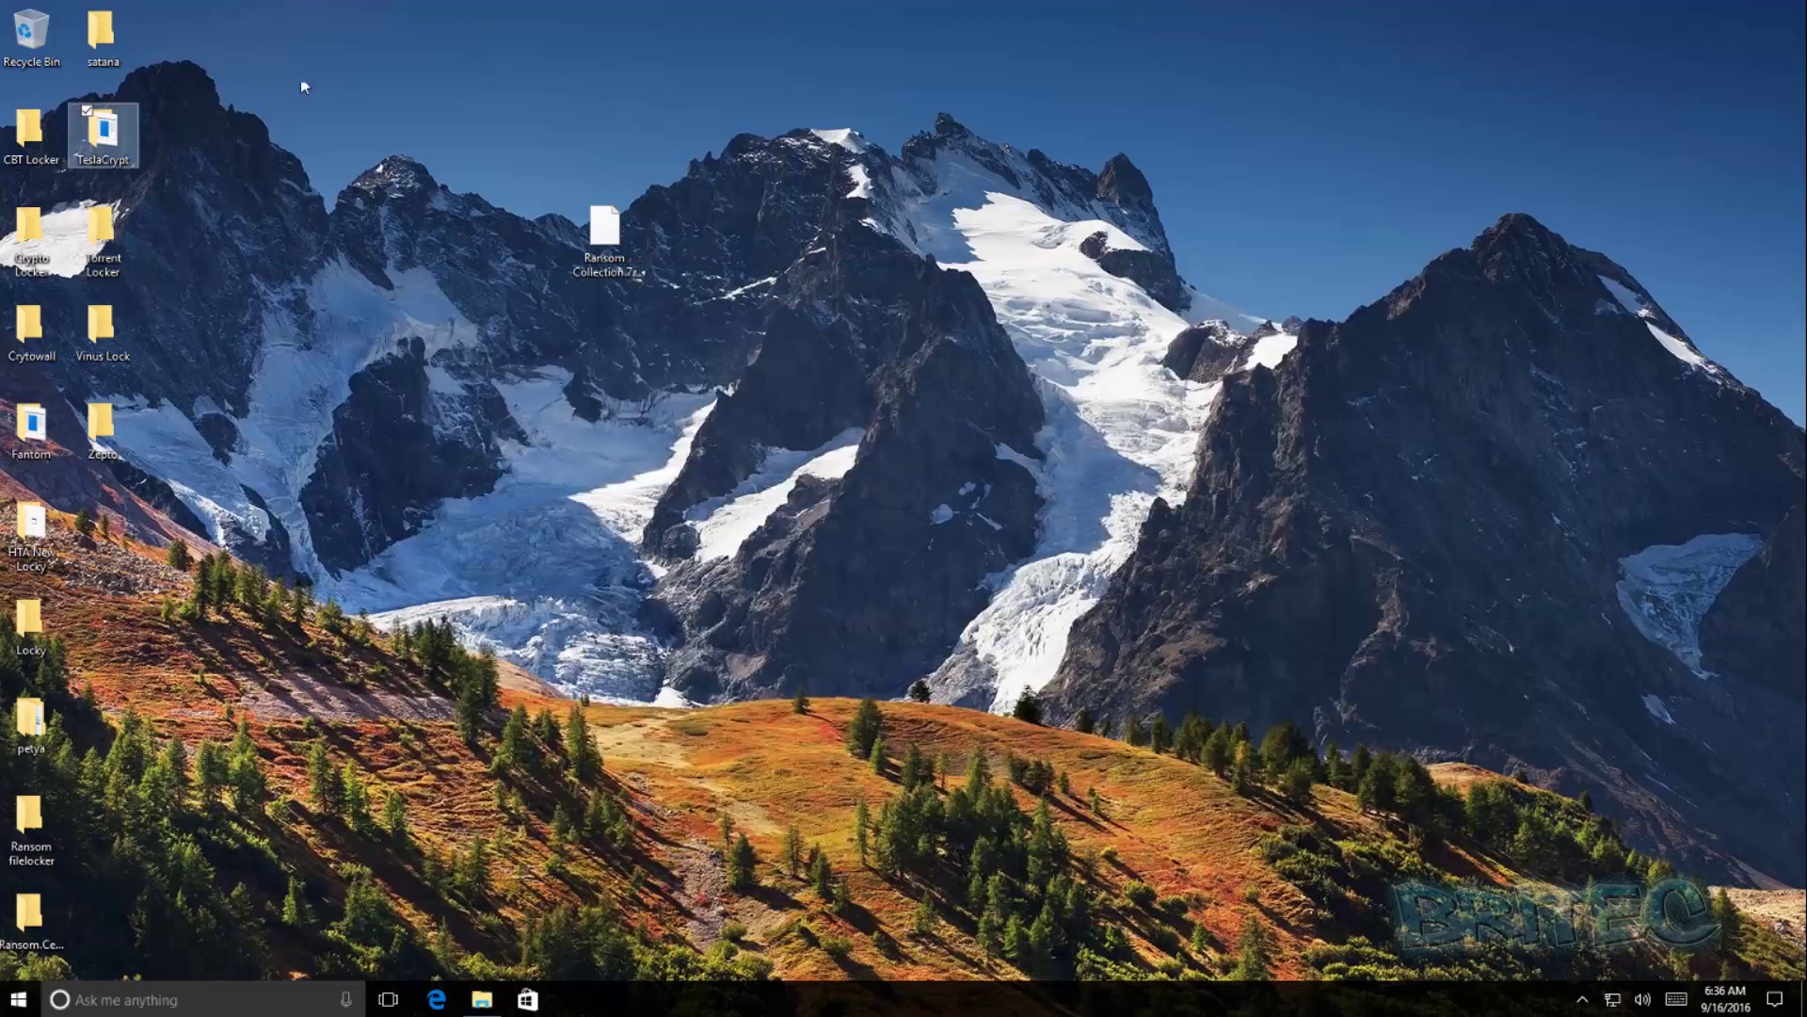
left_click(104, 36)
double_click(104, 35)
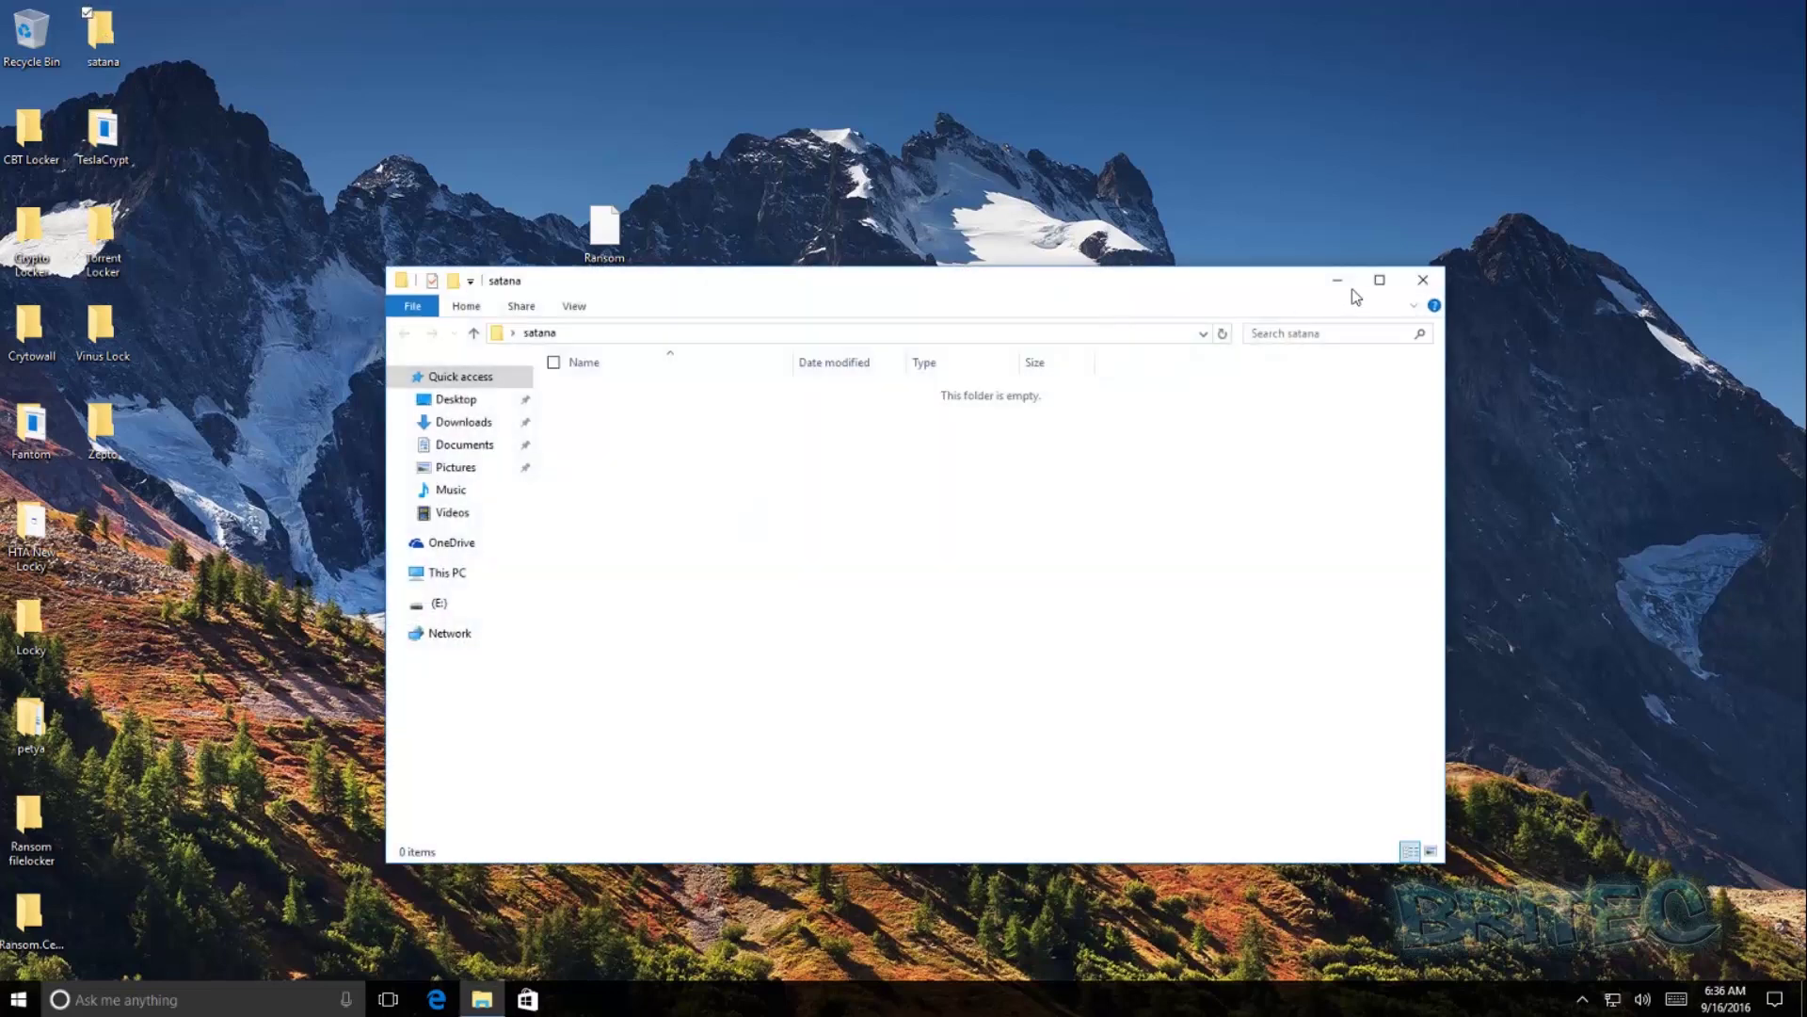
left_click(1425, 280)
Open and close the CBT Locker, Crypto Locker and Torrent Locker folders.
double_click(30, 132)
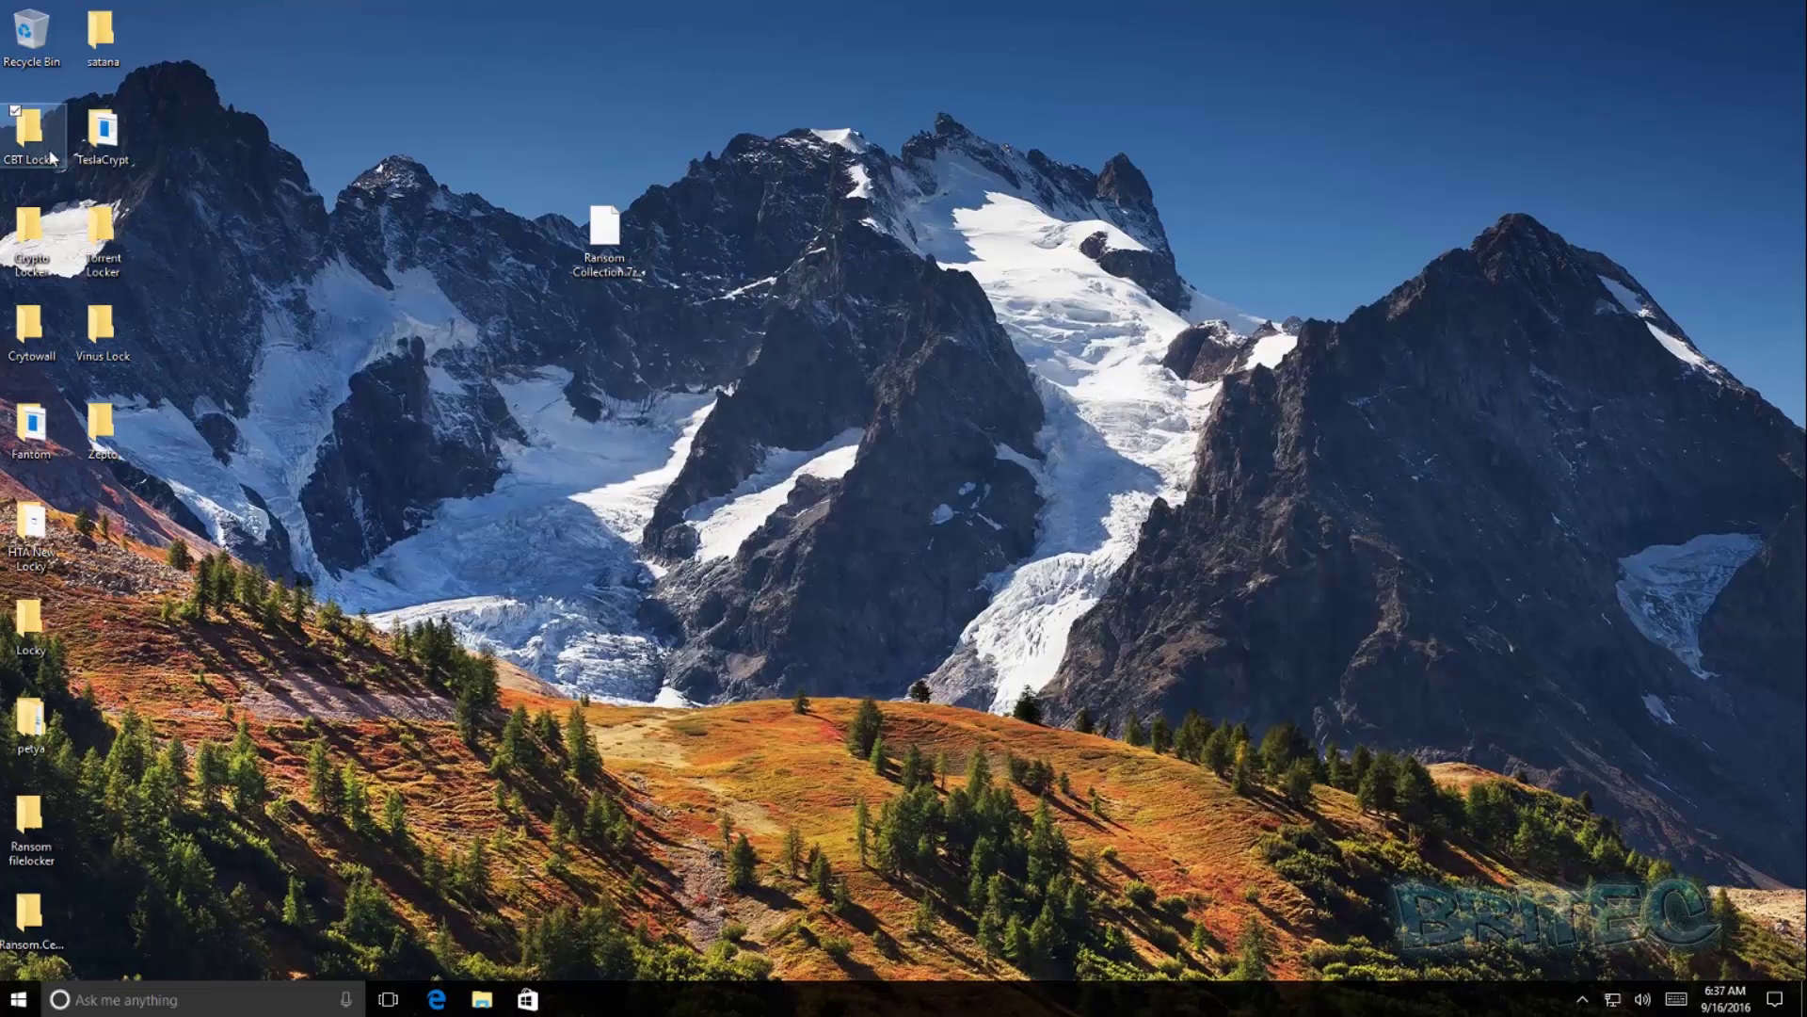
left_click(1422, 280)
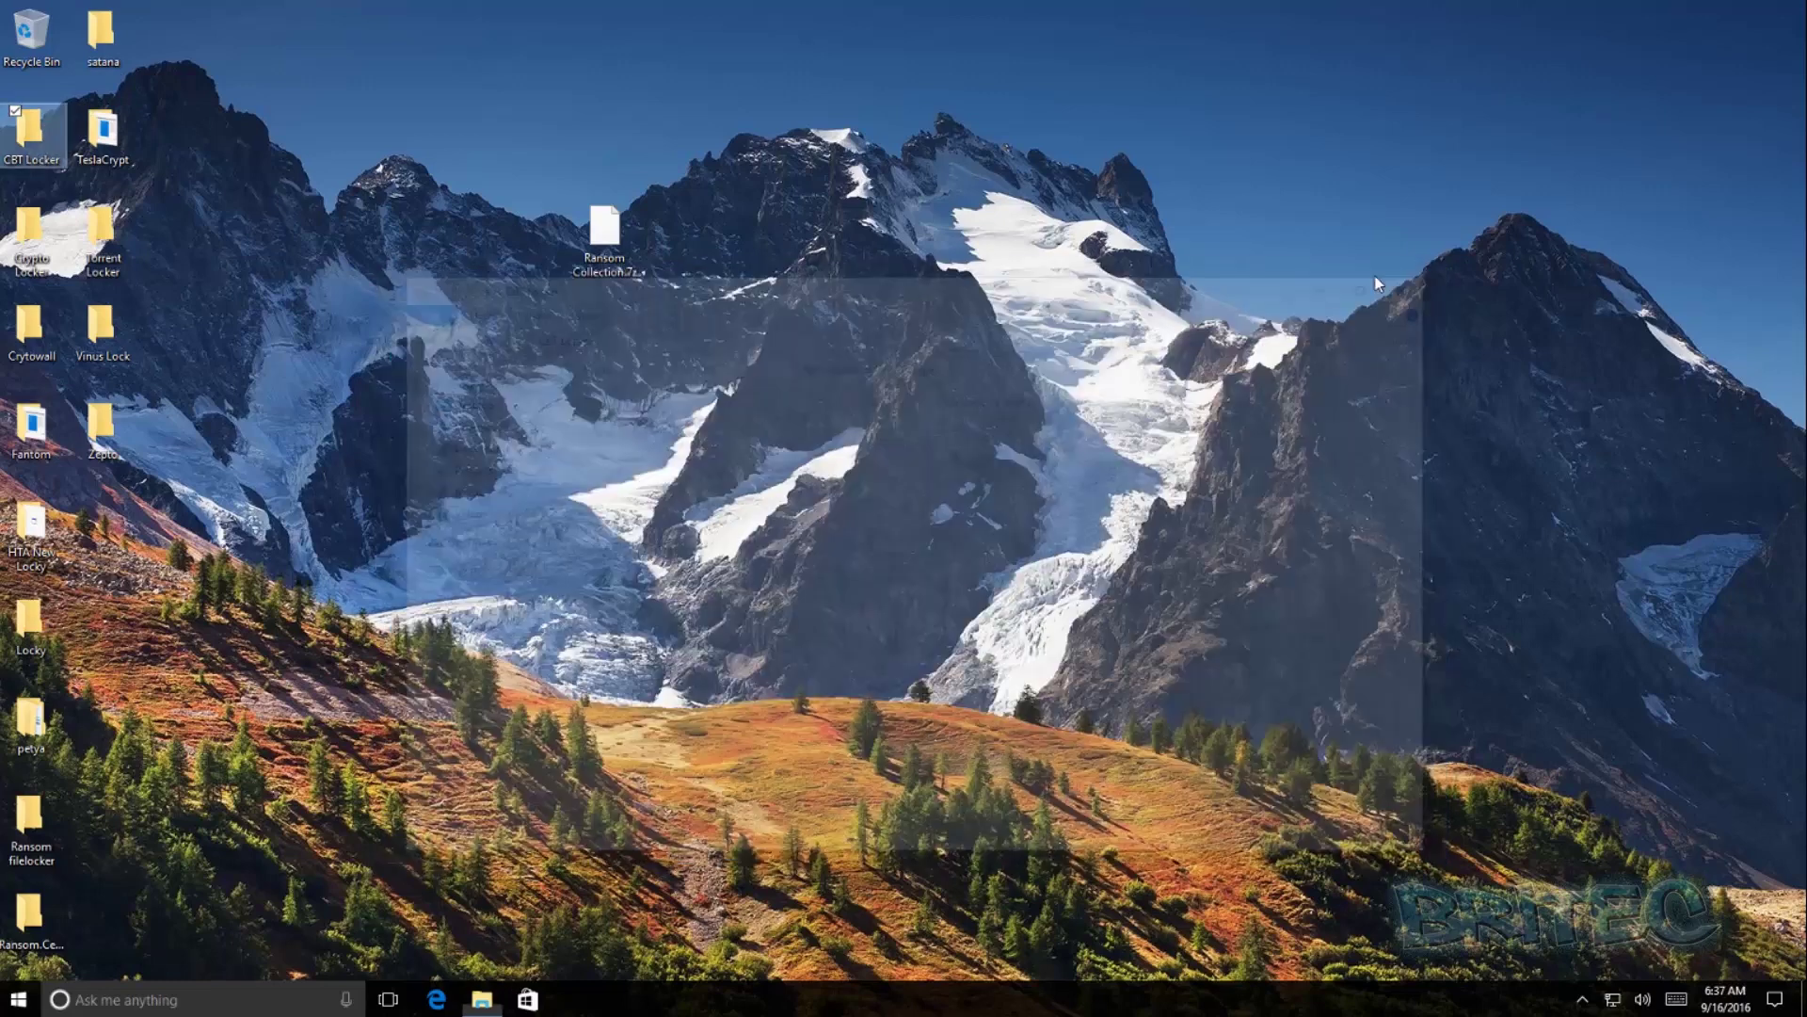
double_click(35, 280)
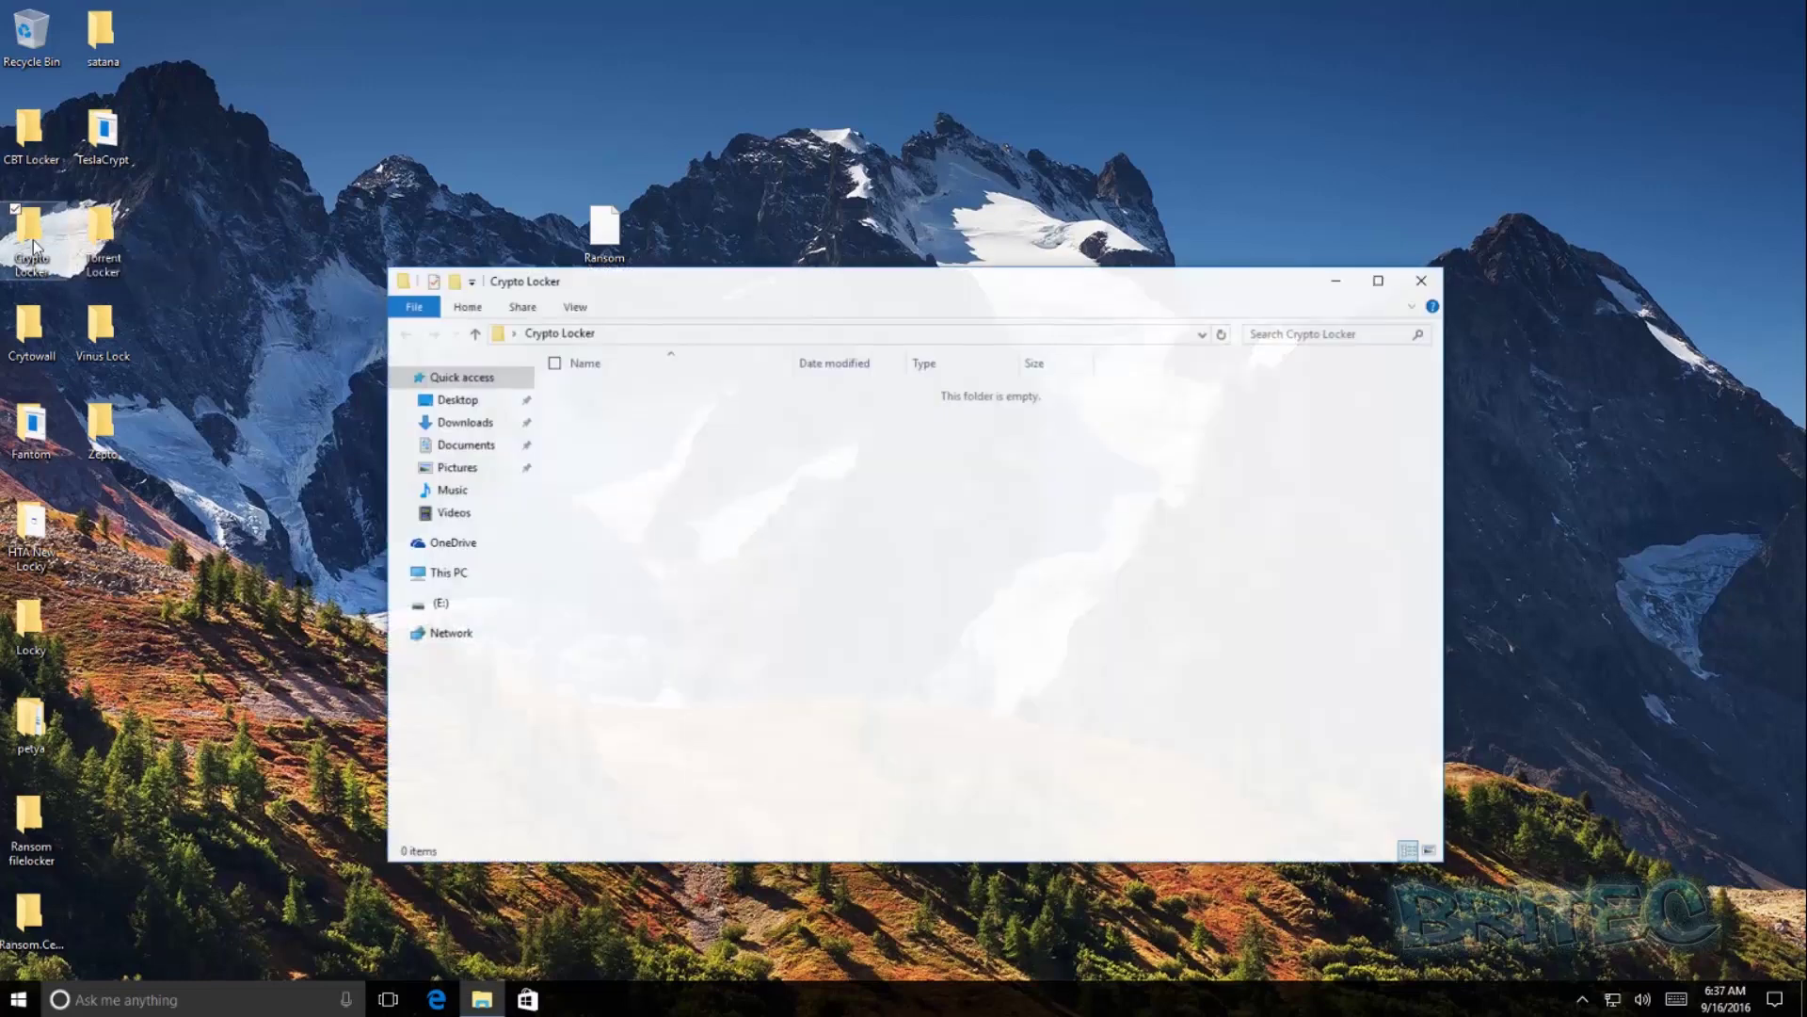
left_click(1423, 280)
double_click(101, 234)
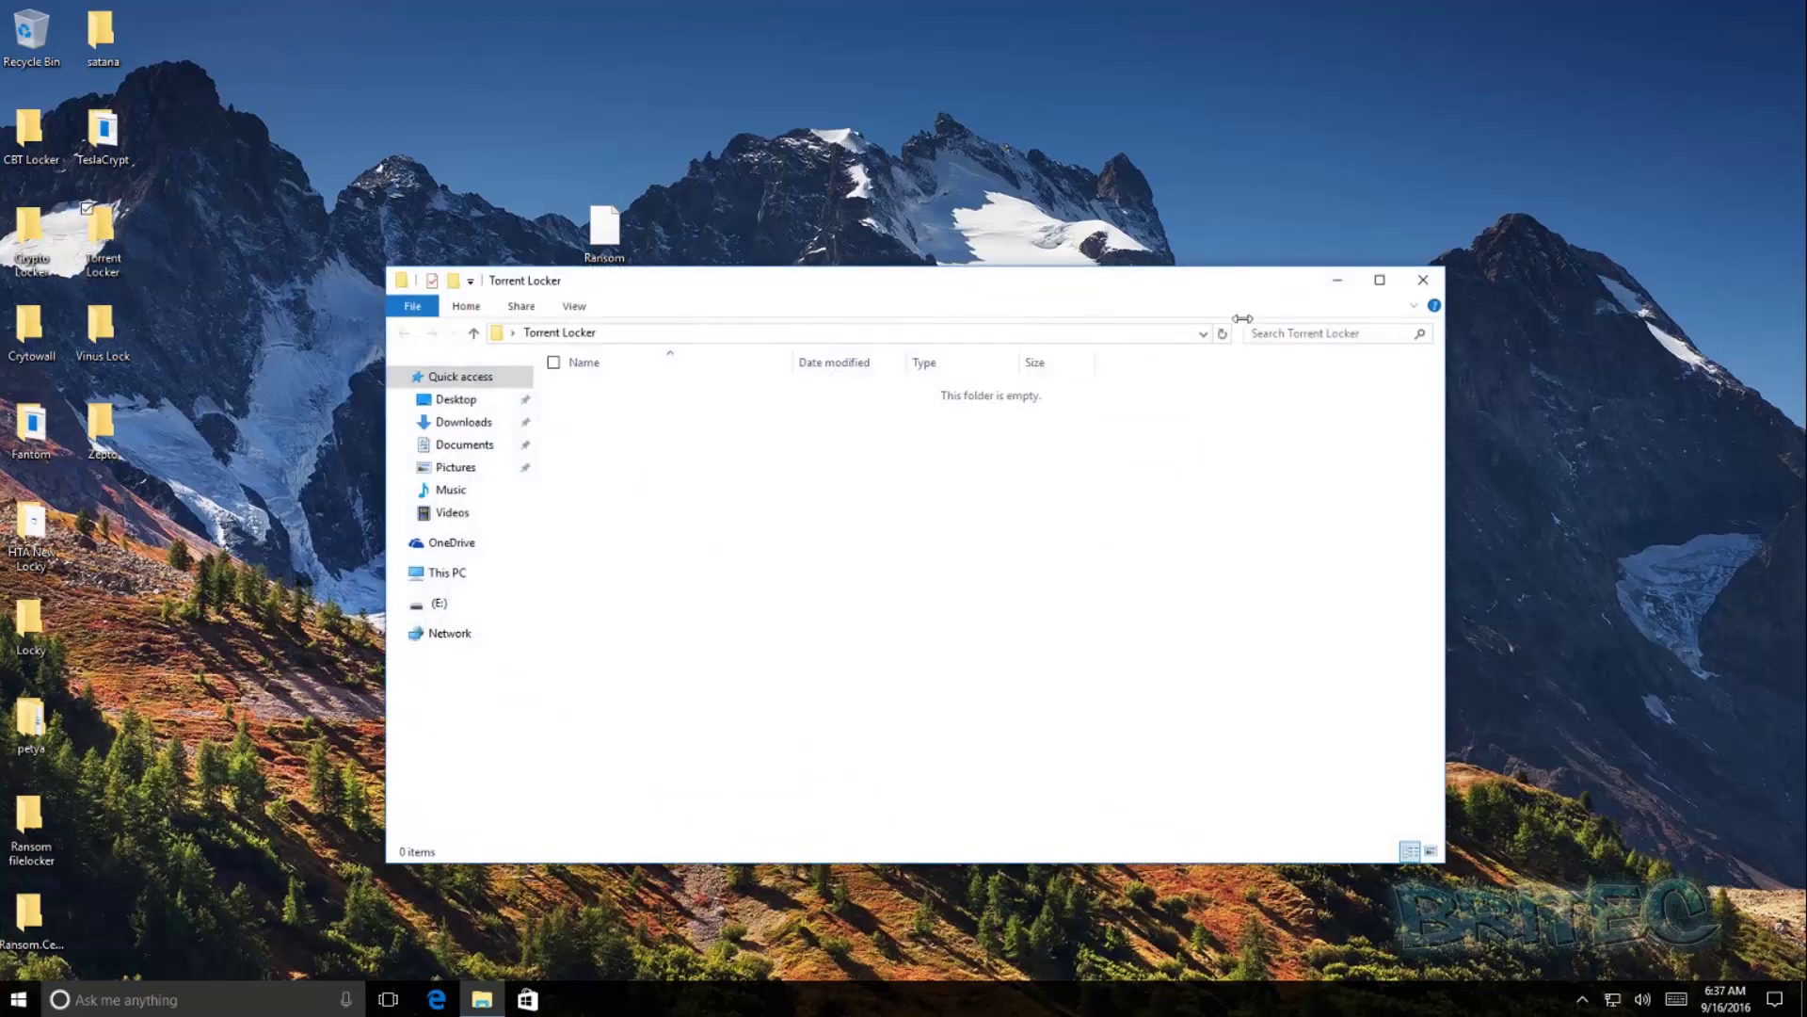
left_click(1423, 279)
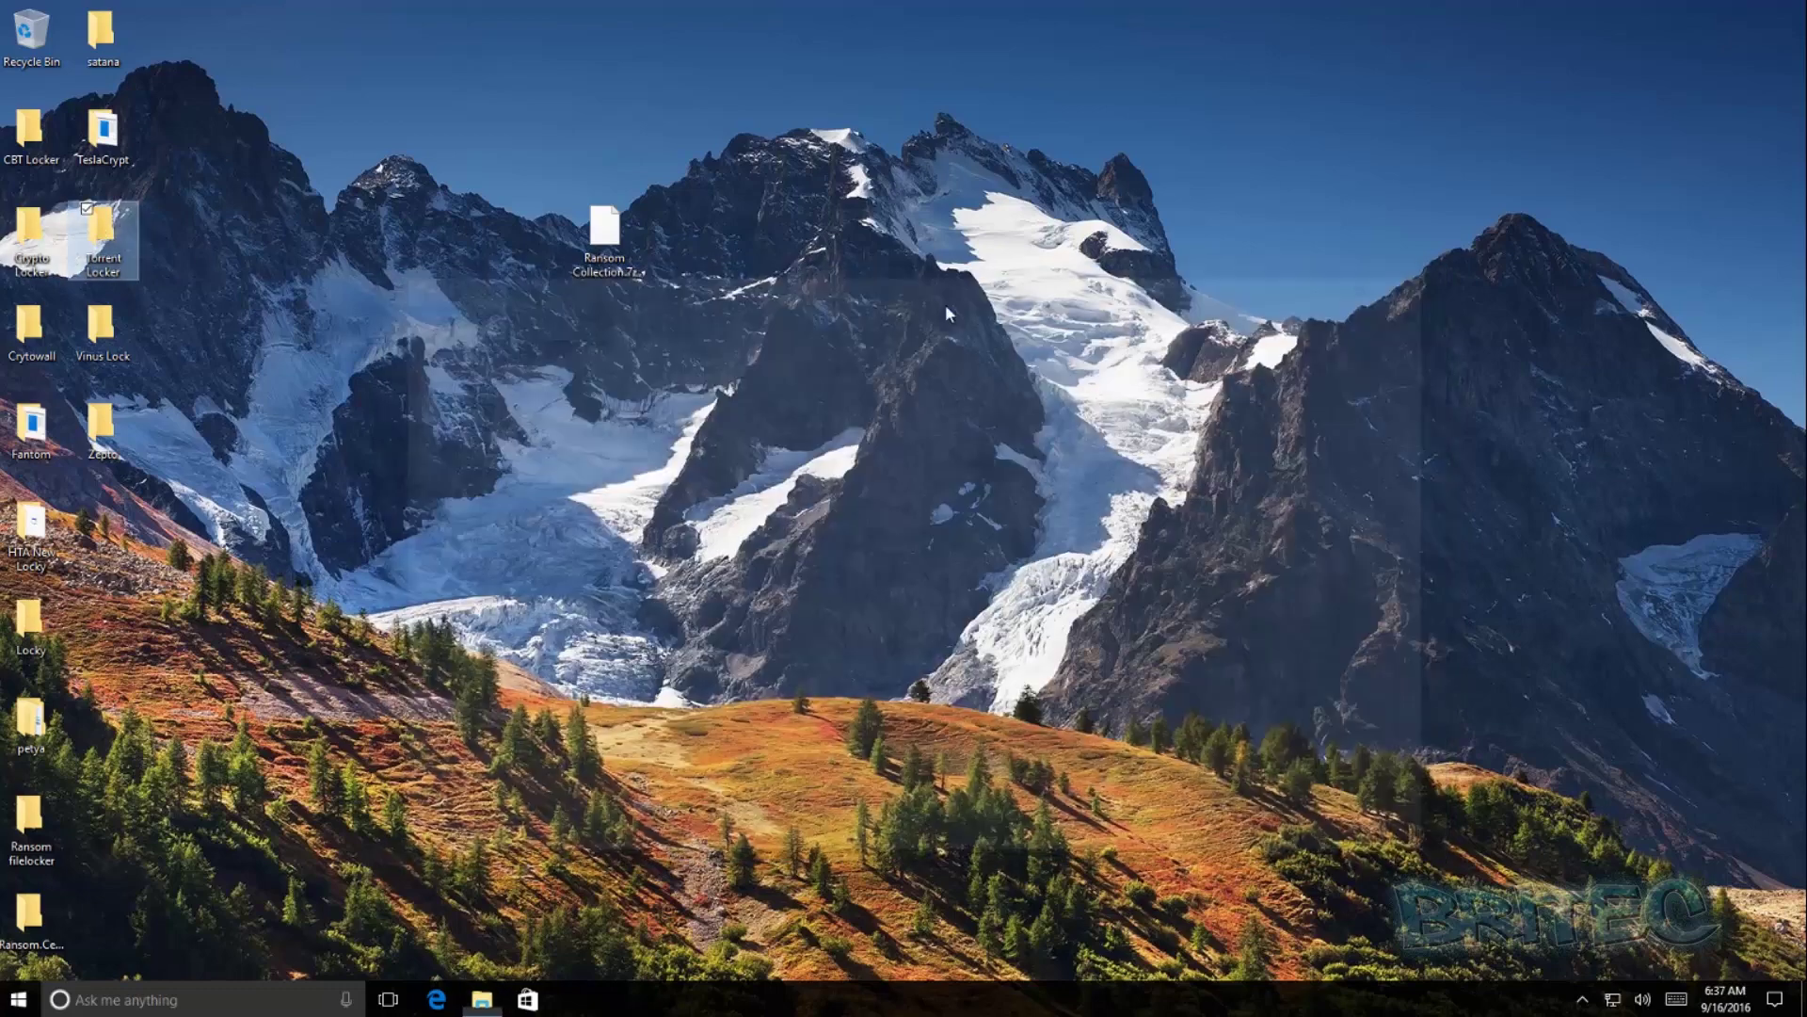
Open and close the Virus Lock, Crytowall and Fantom folders.
double_click(95, 333)
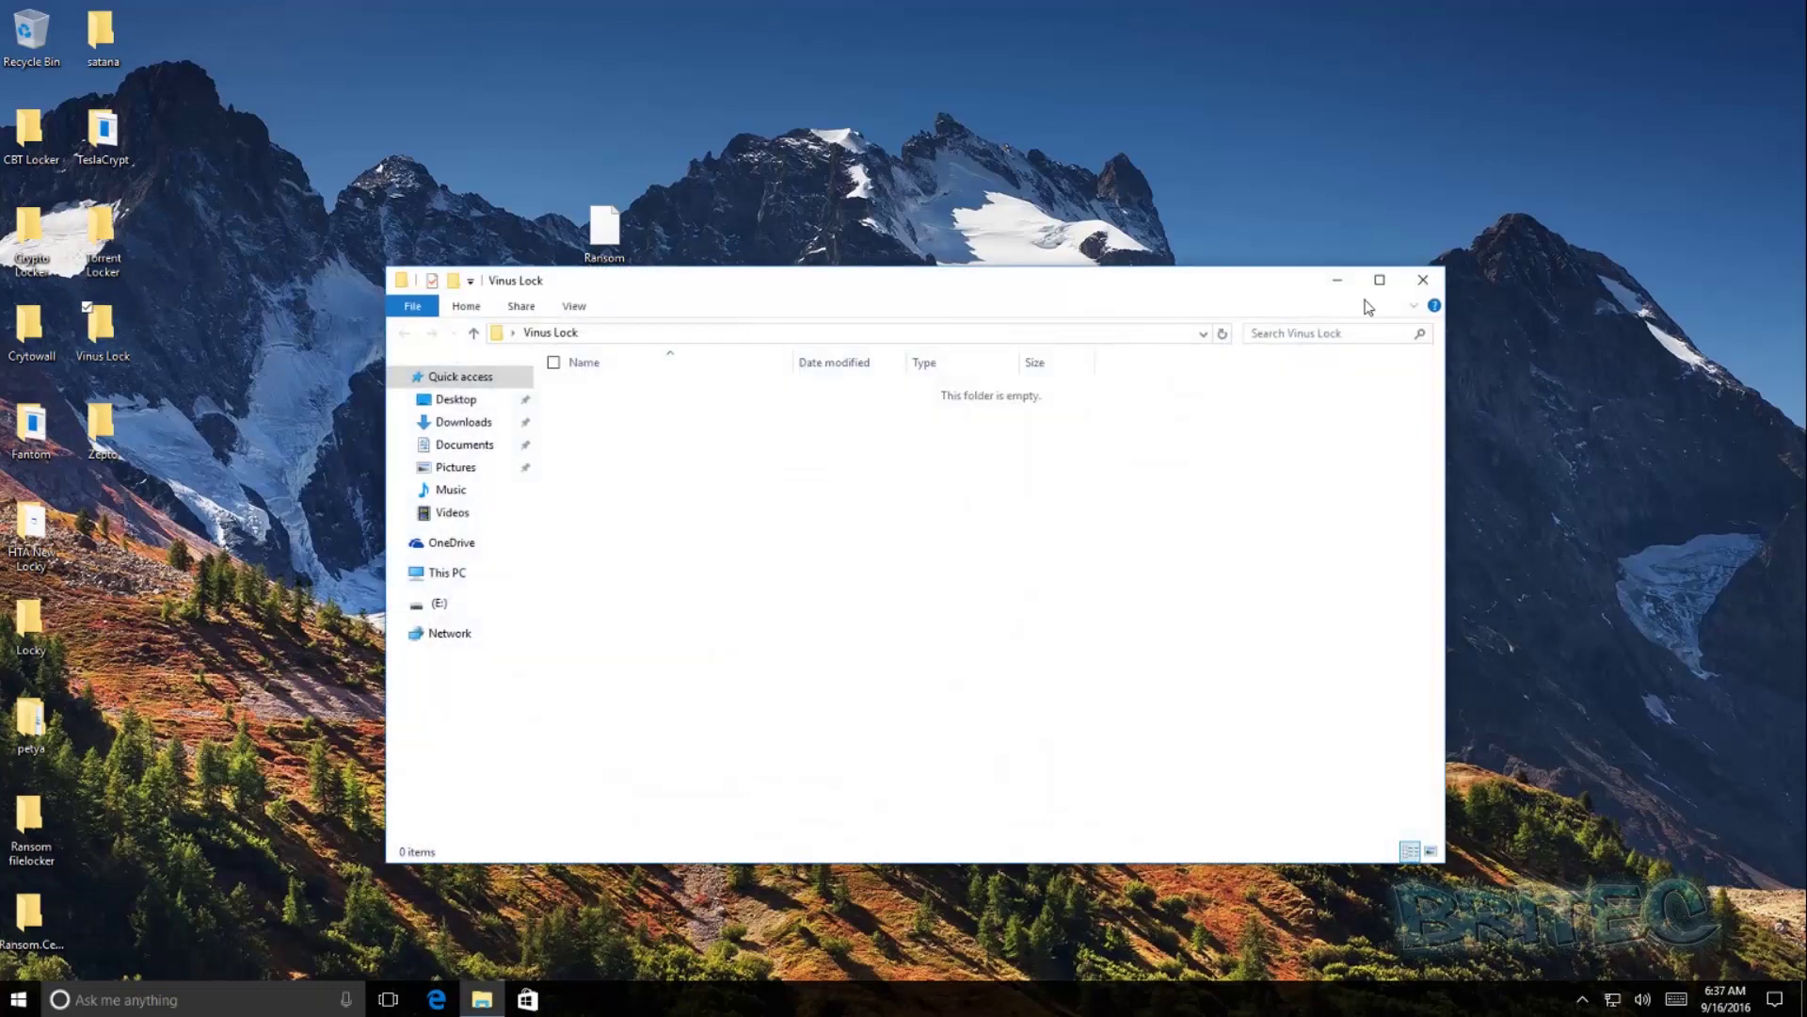
left_click(1423, 280)
double_click(61, 322)
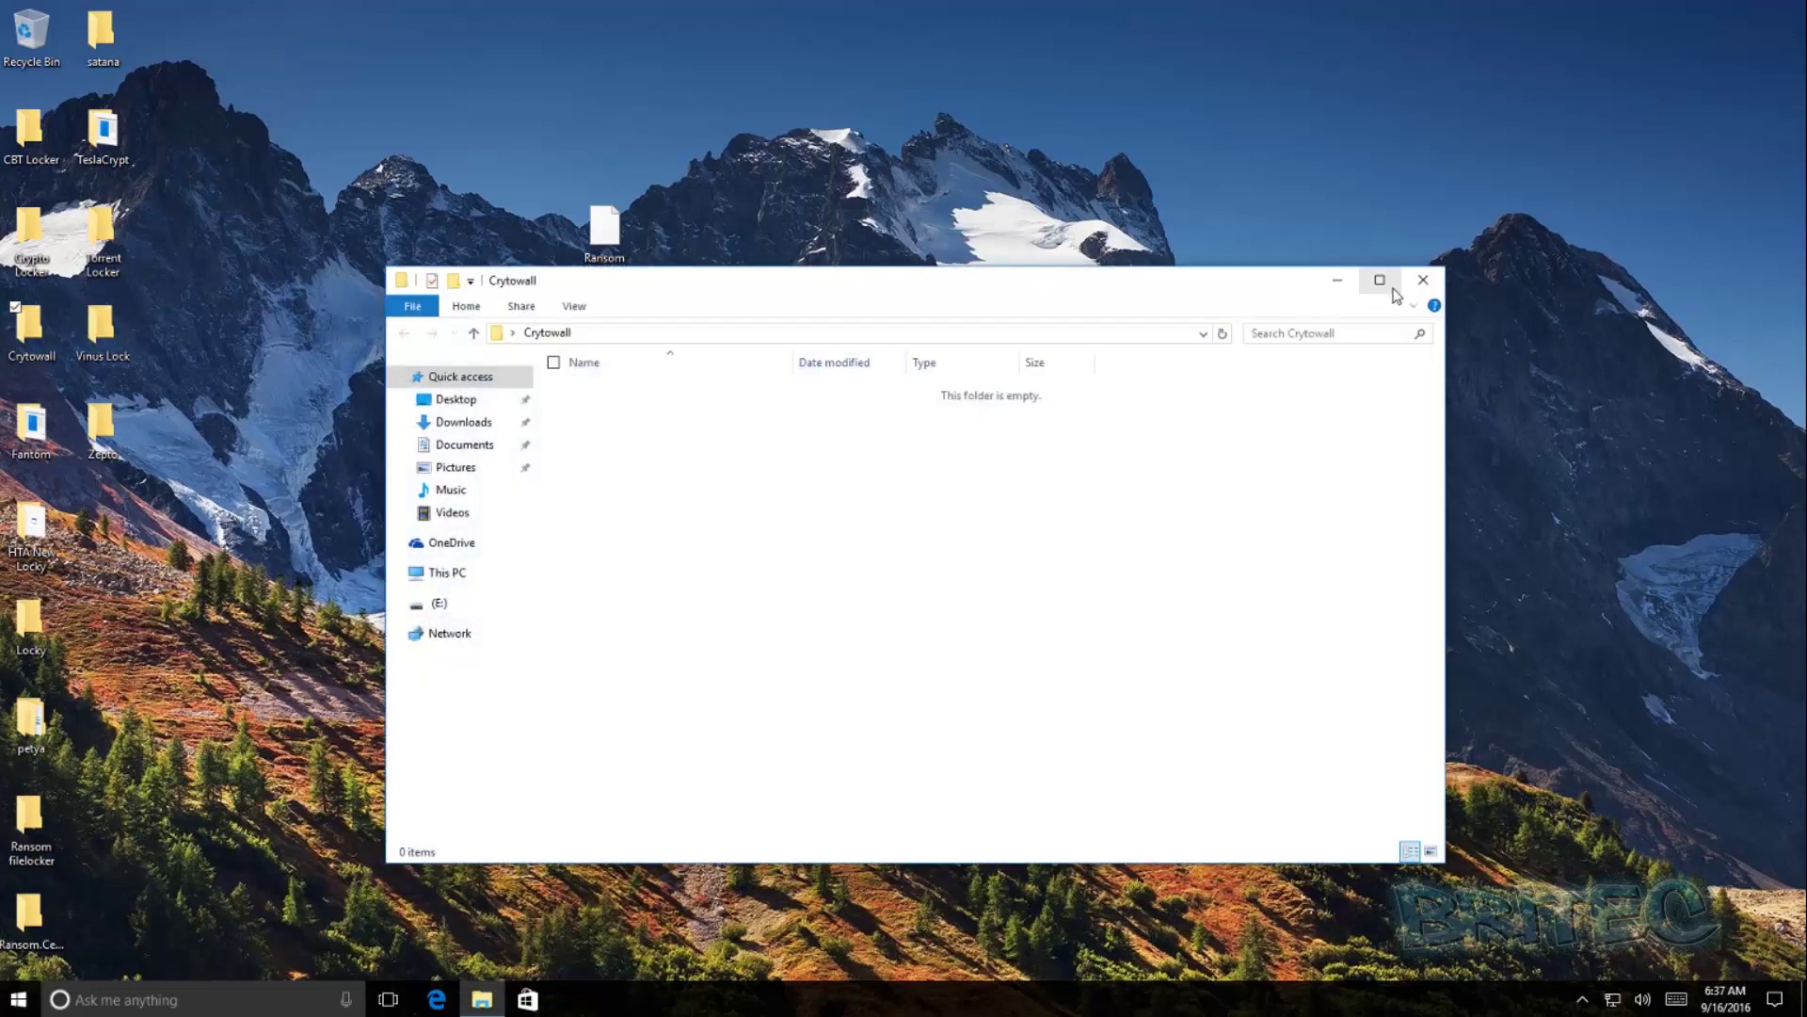
left_click(1422, 280)
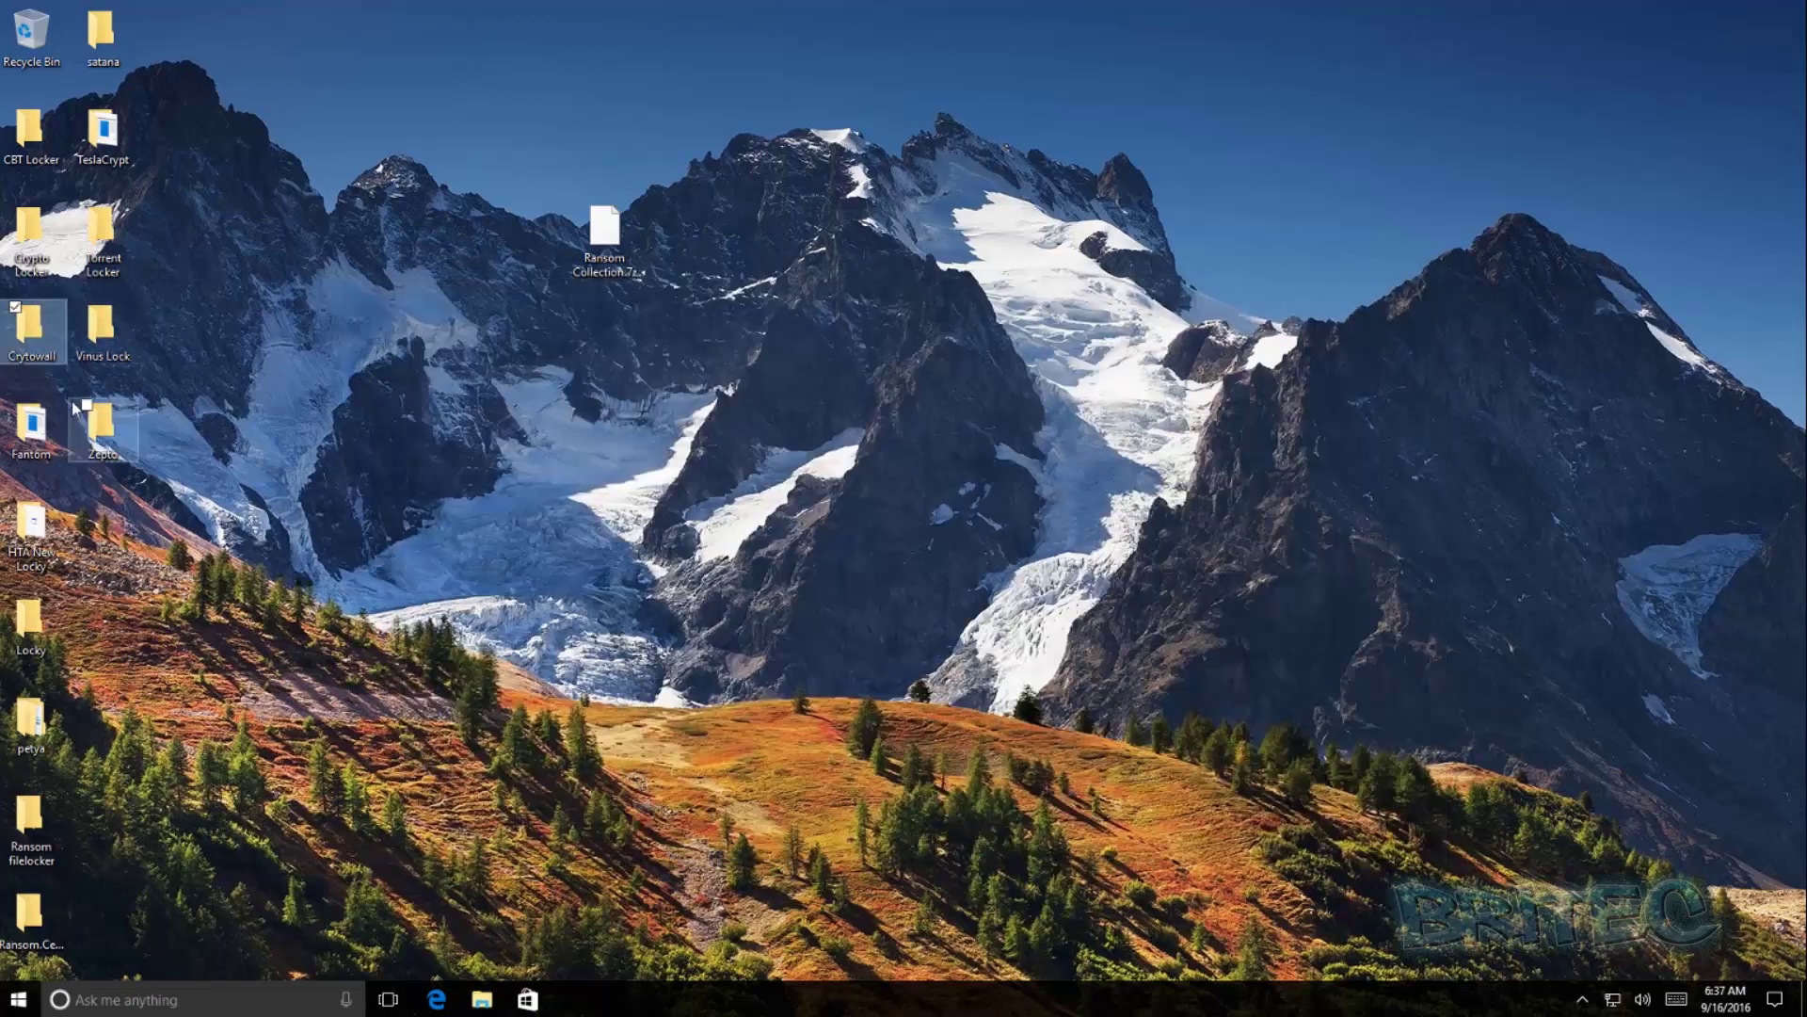
double_click(29, 435)
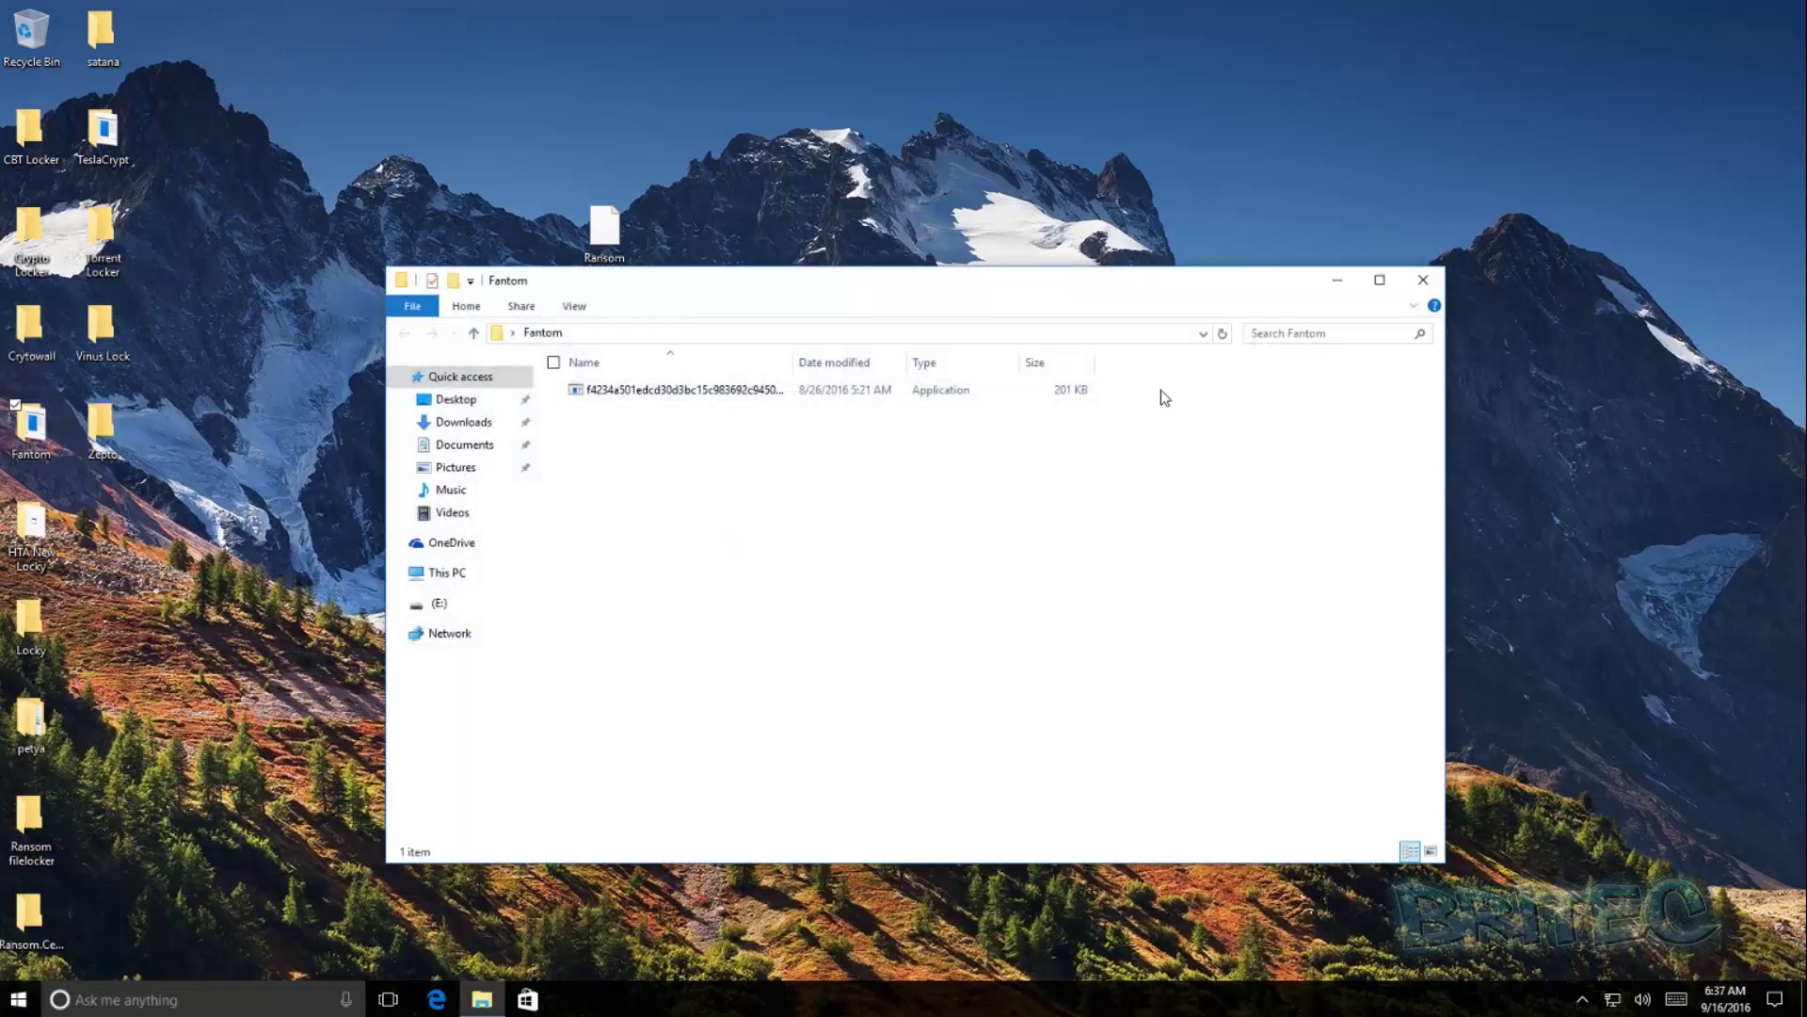
left_click(1423, 280)
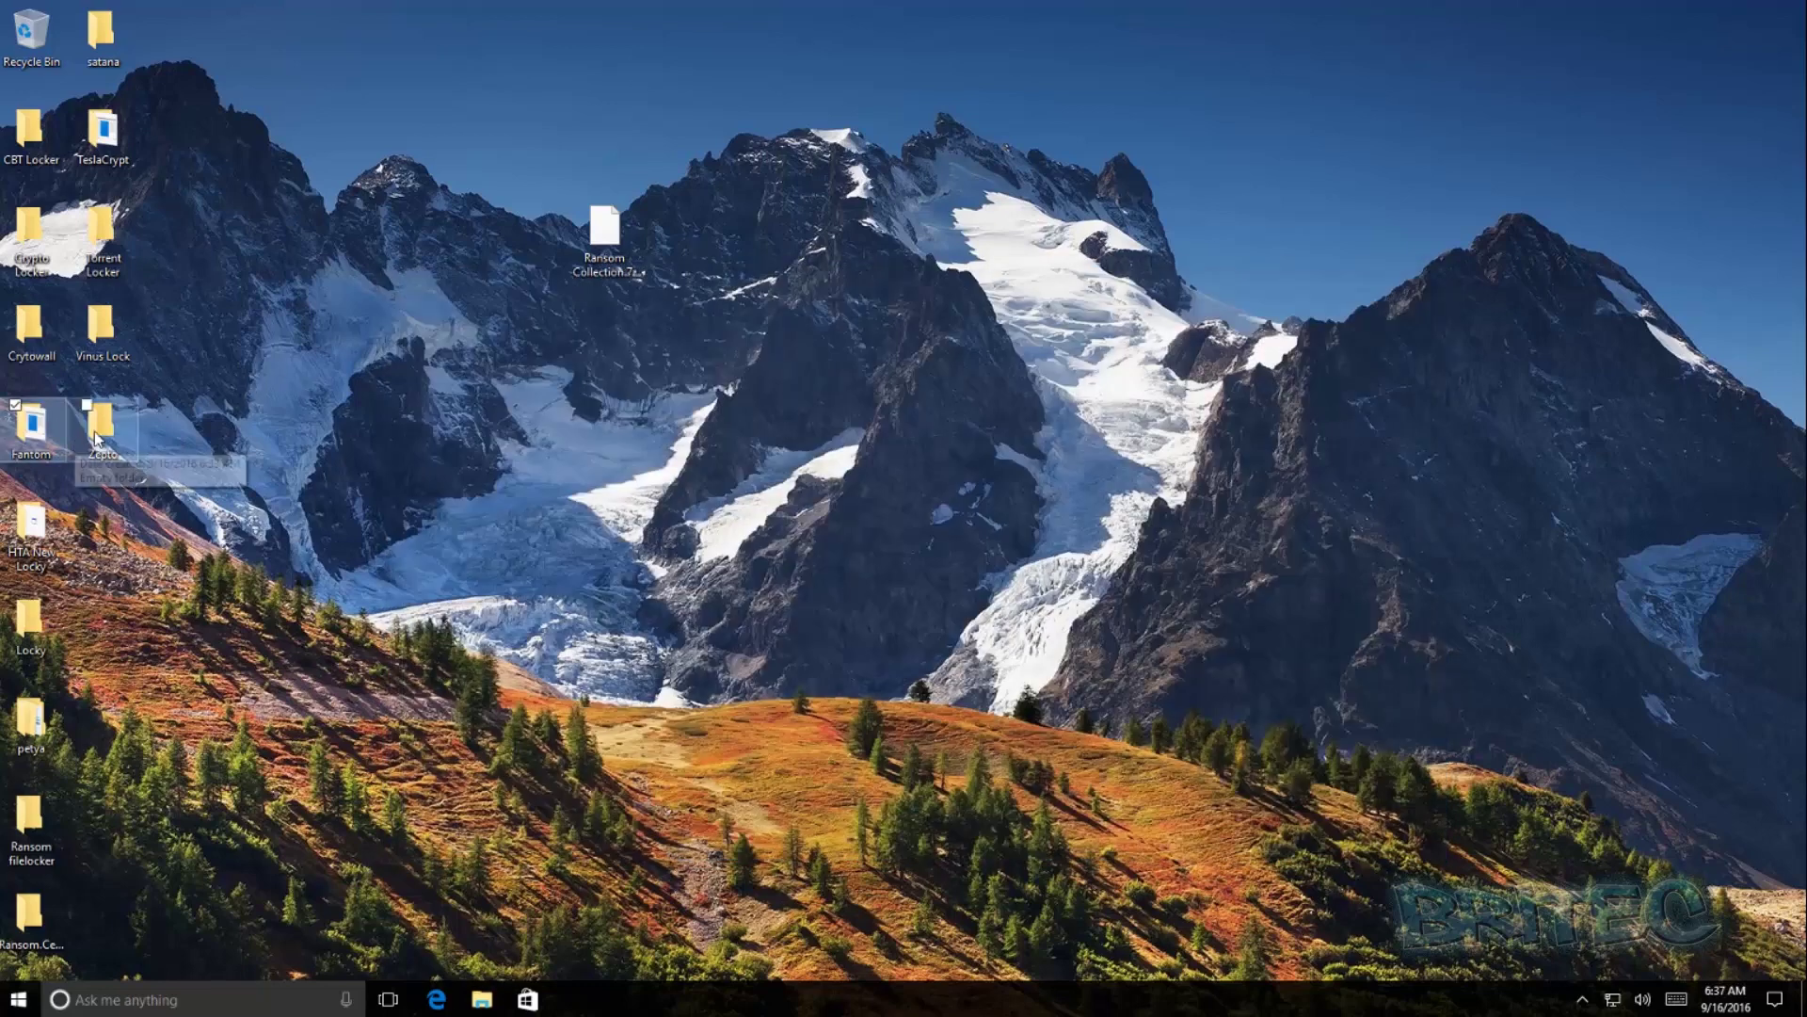
Open and close the Zepto, HTA New Locky and Locky folders.
double_click(100, 429)
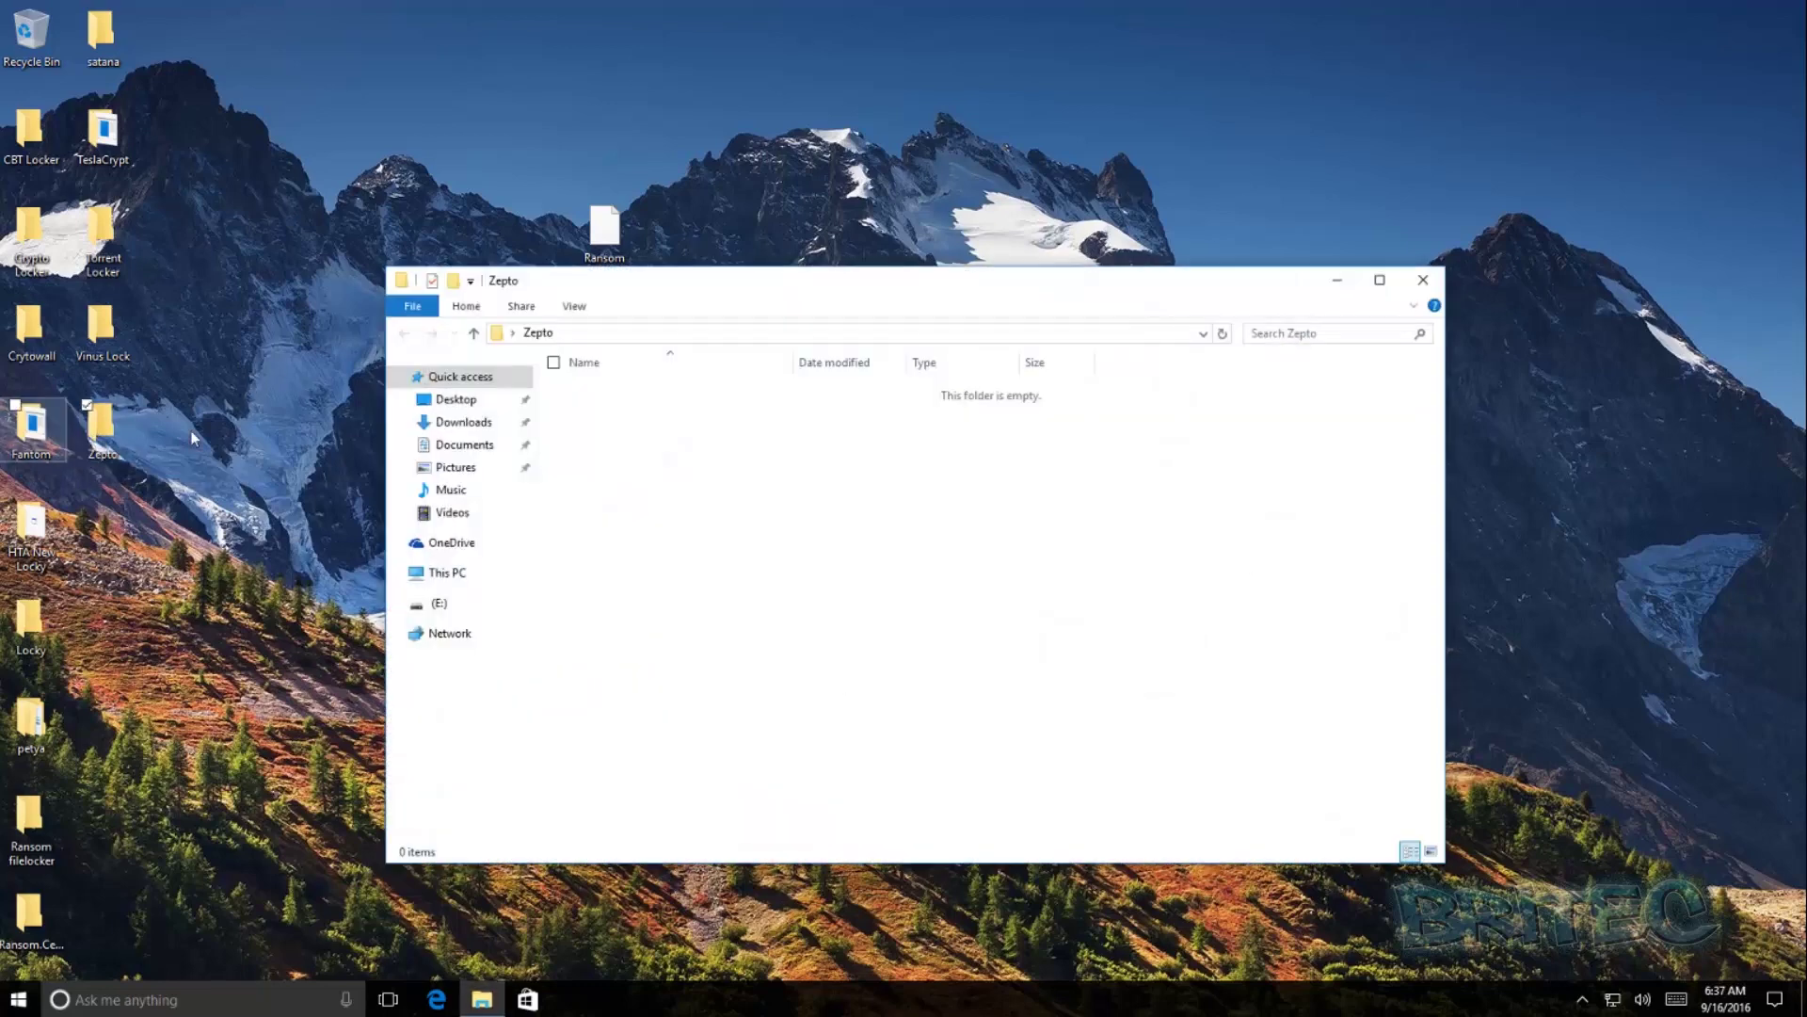
left_click(1353, 287)
double_click(59, 541)
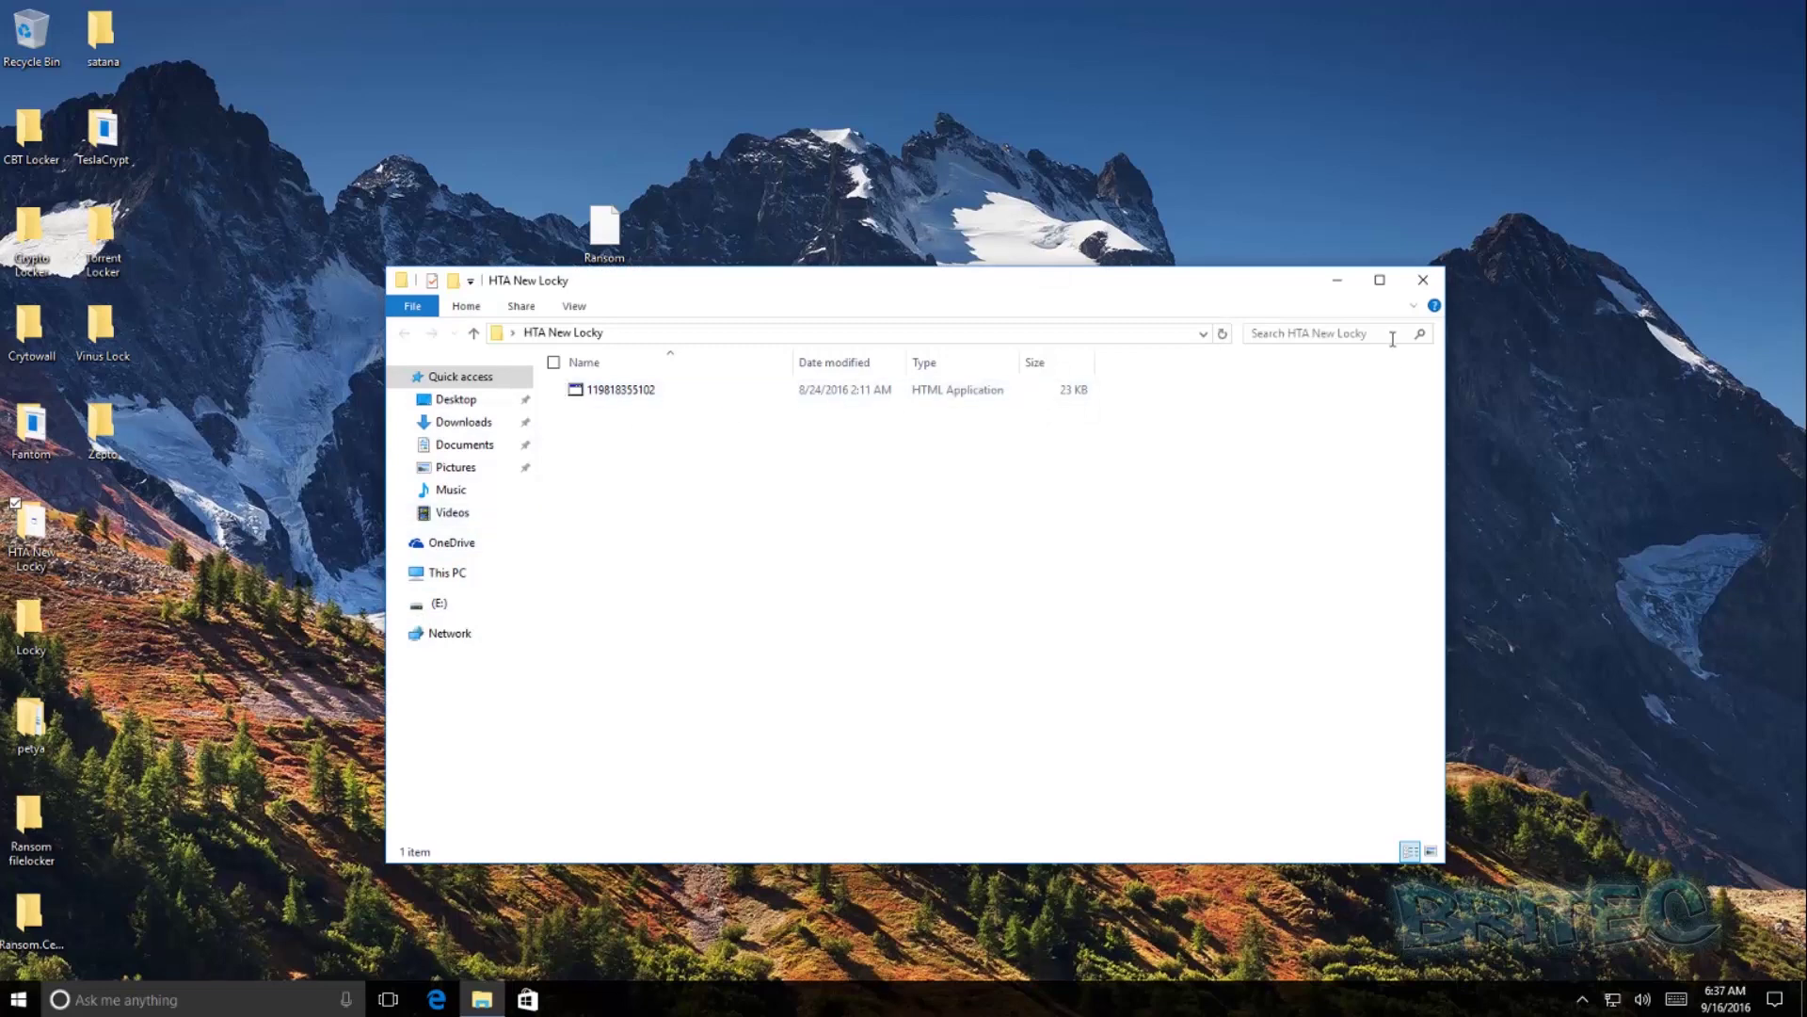
left_click(1423, 280)
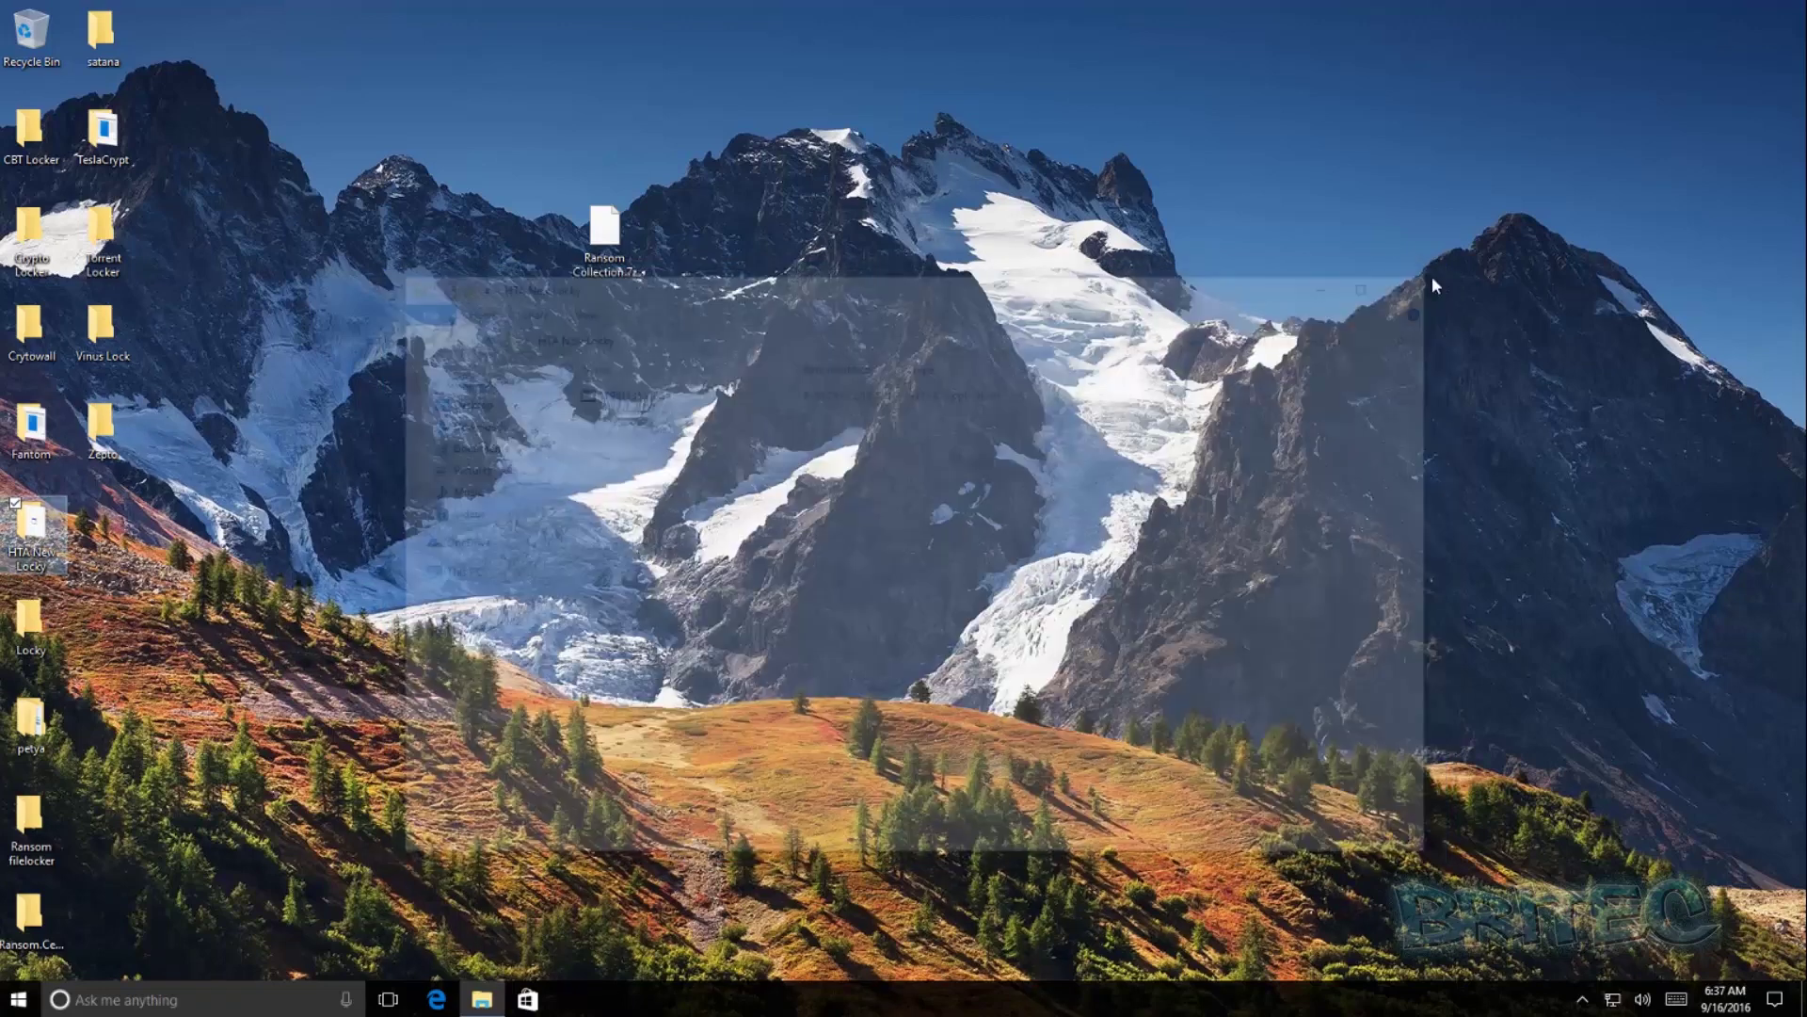
double_click(31, 623)
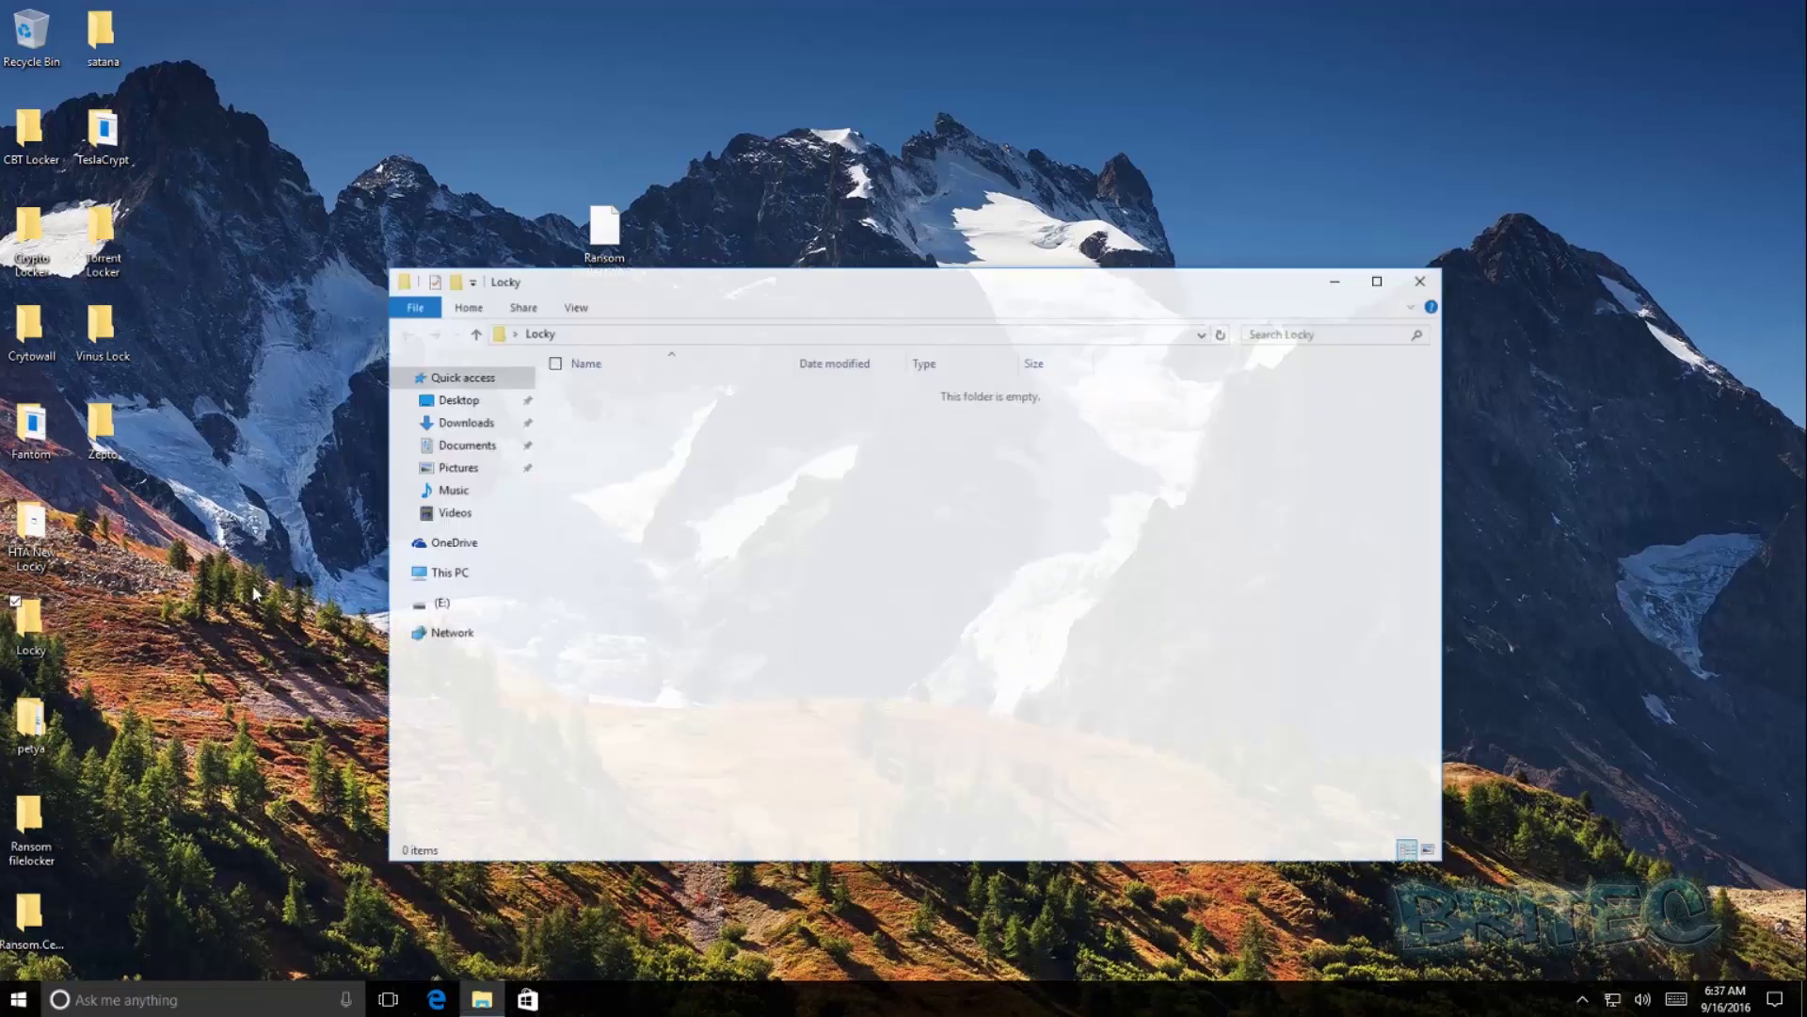
left_click(1423, 282)
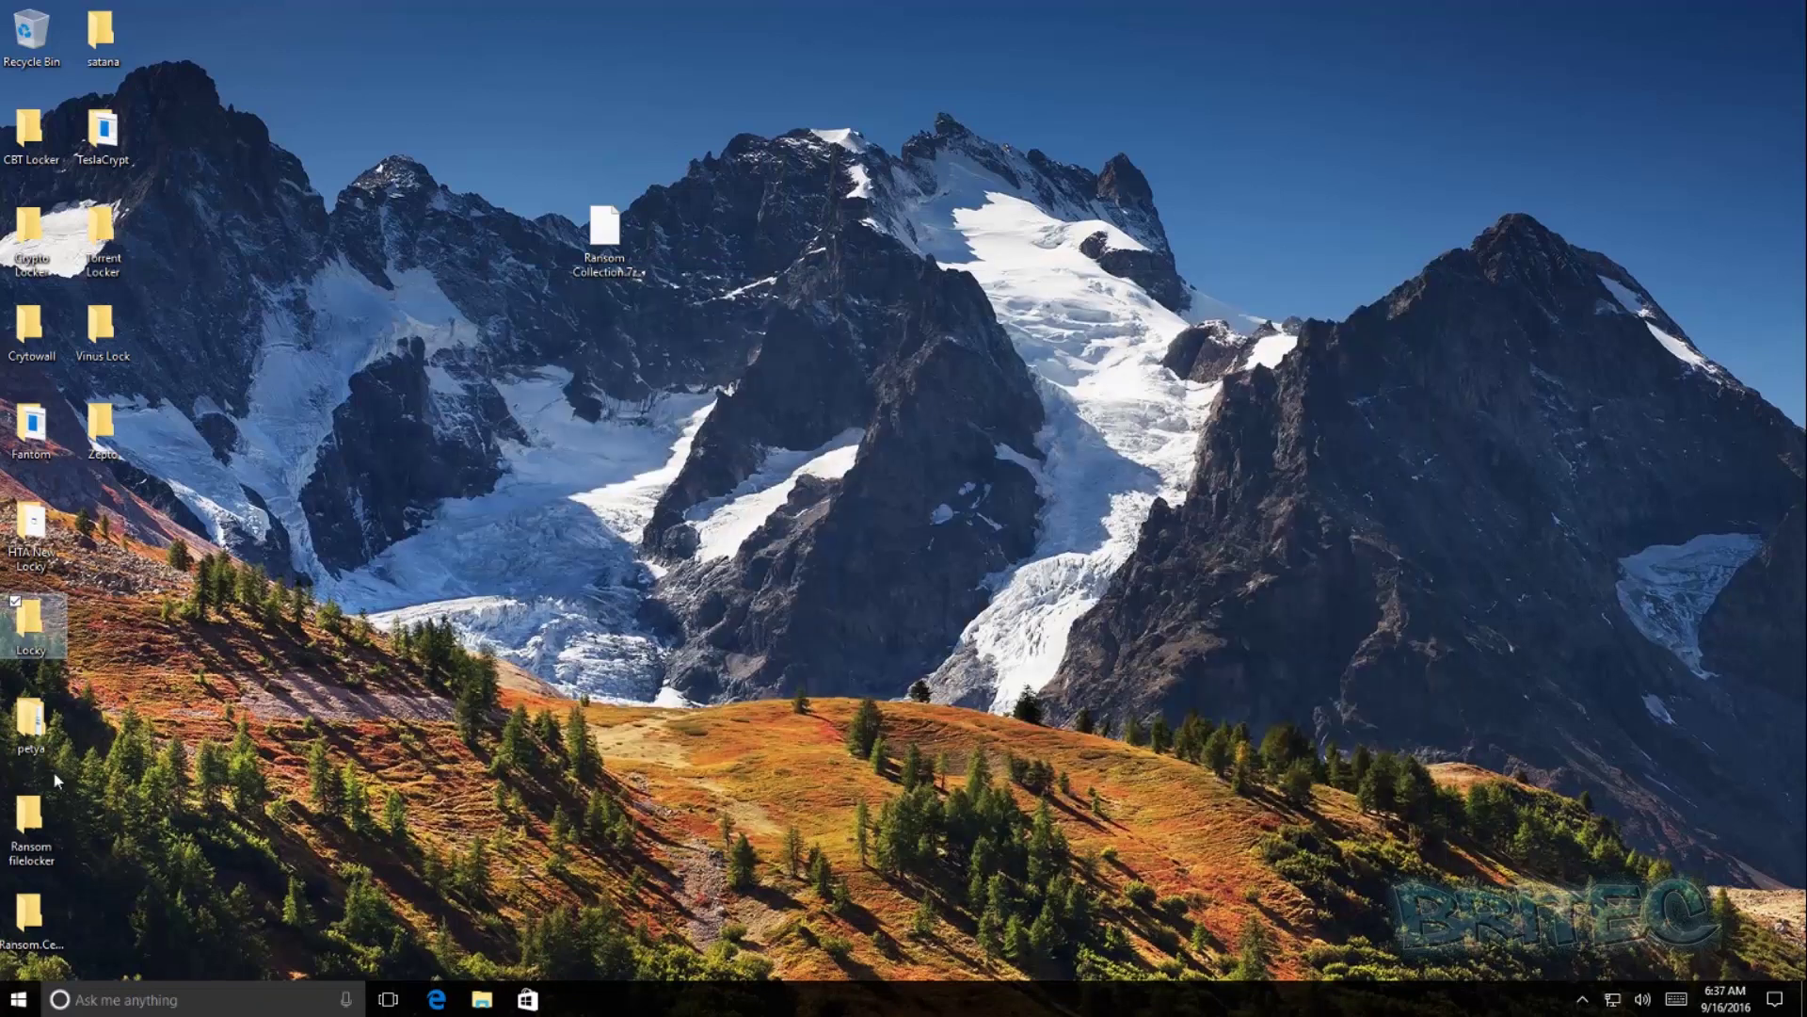
Inspect petya's Red and Green subfolders, then close the window.
double_click(31, 723)
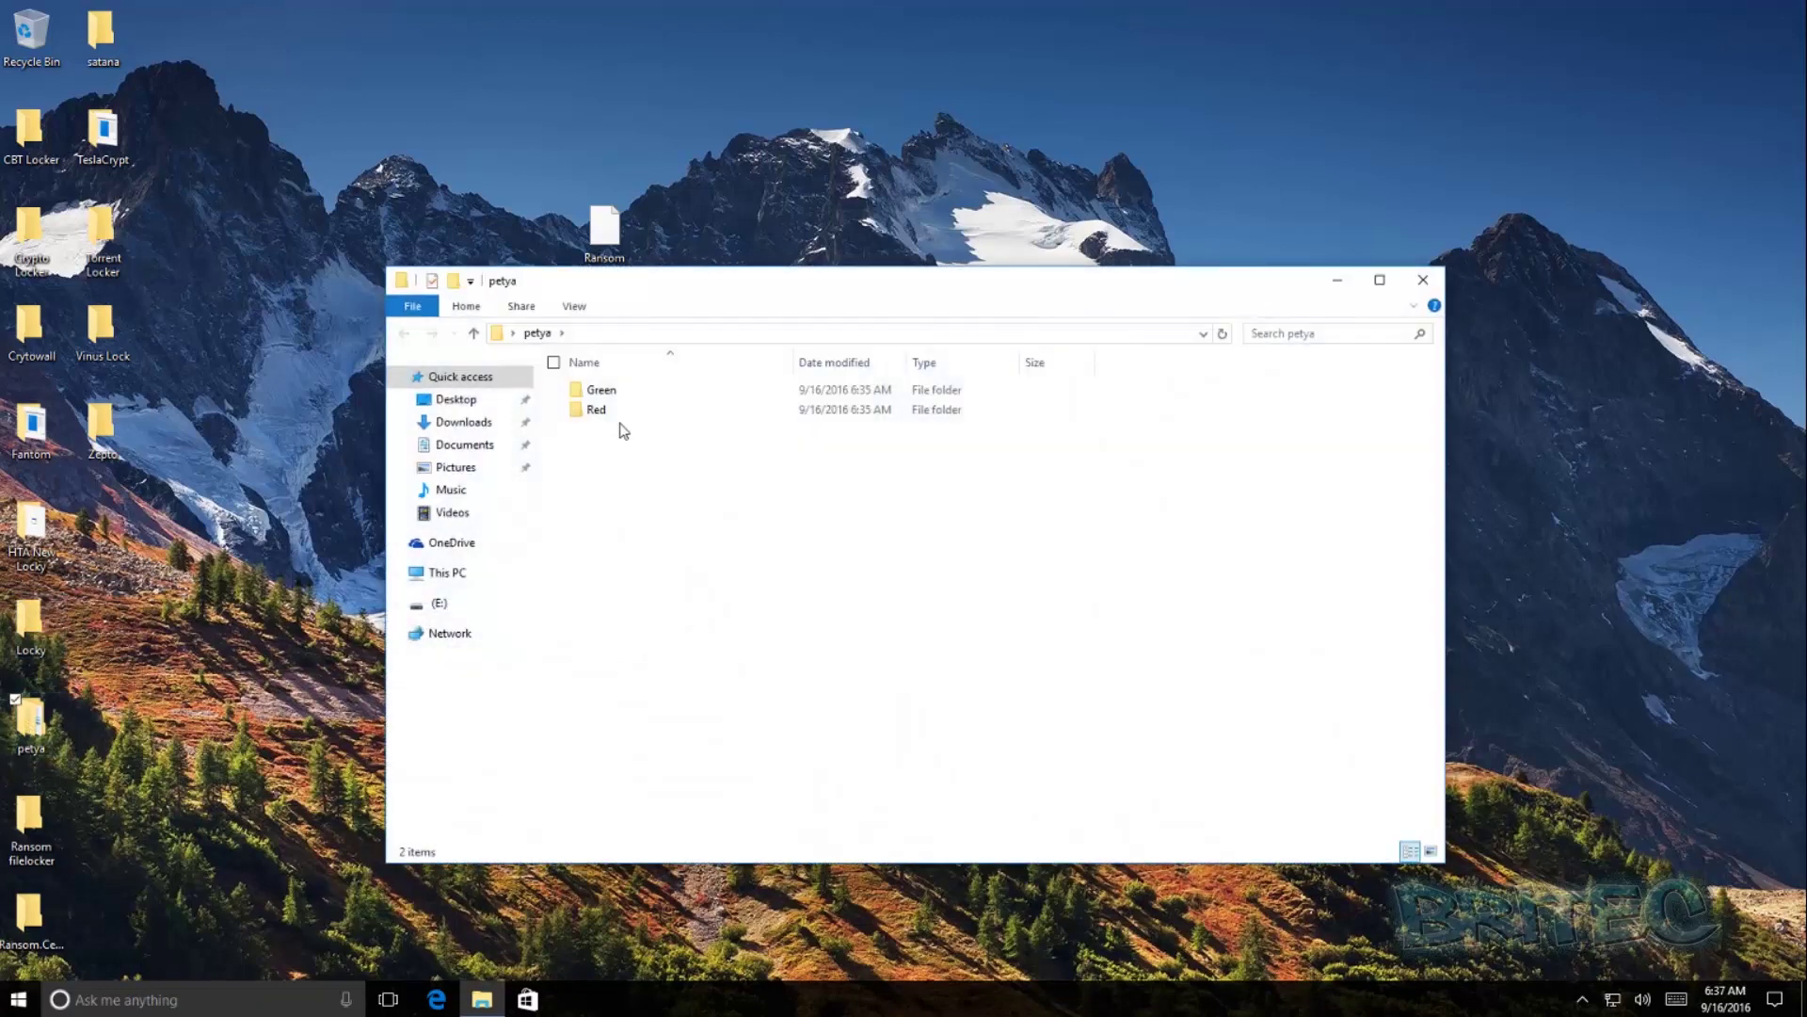
double_click(604, 412)
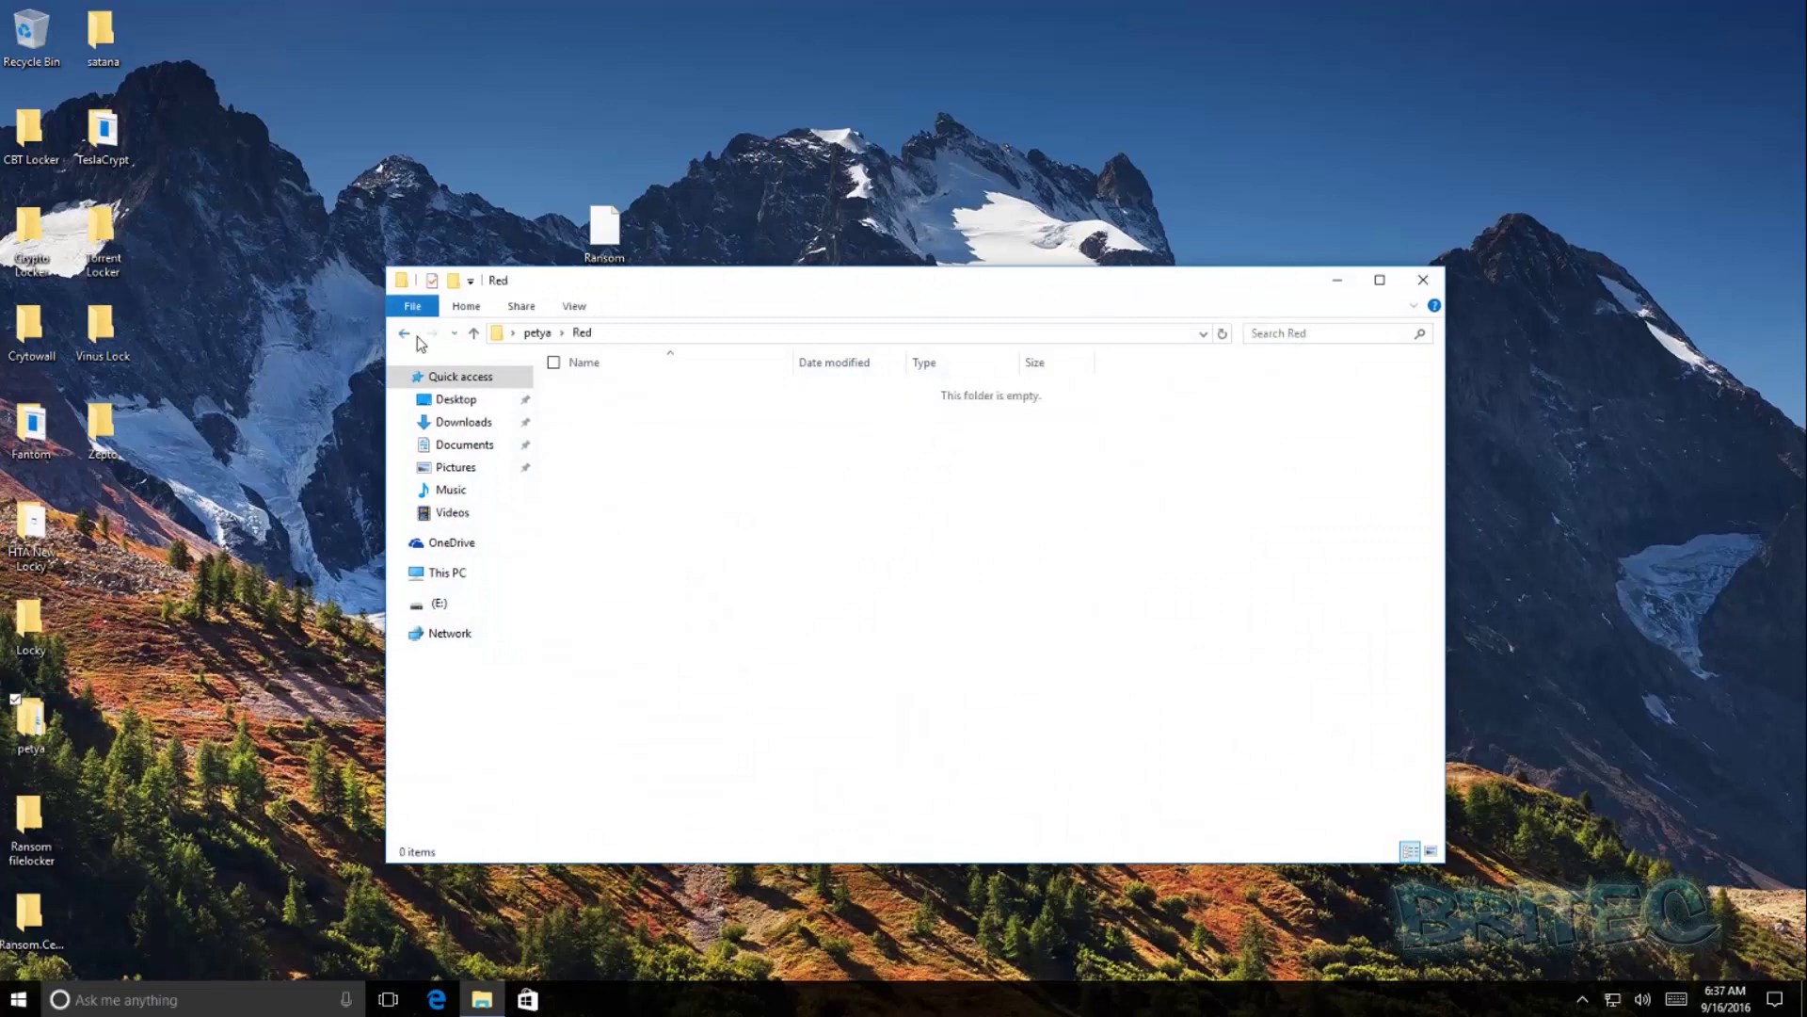
left_click(414, 334)
double_click(601, 391)
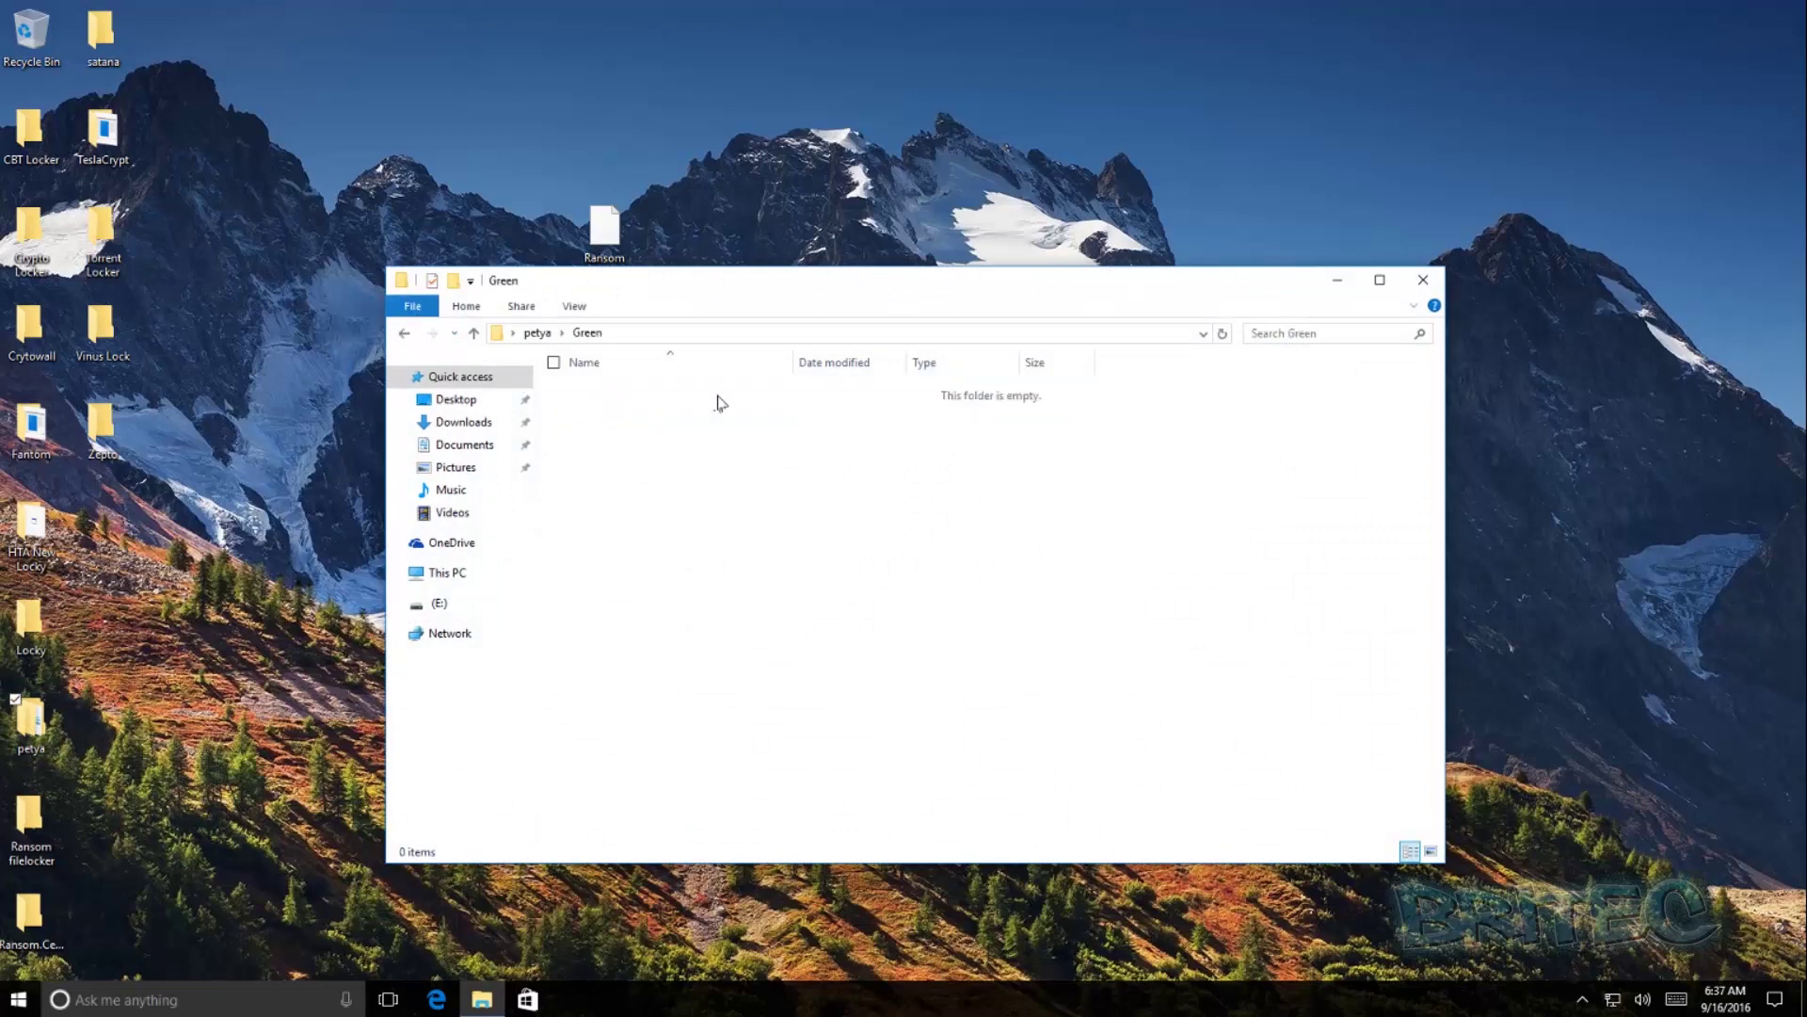
left_click(1417, 282)
Open and close the empty Ransom filelocker and Ransom.Cerber folders.
left_click(29, 825)
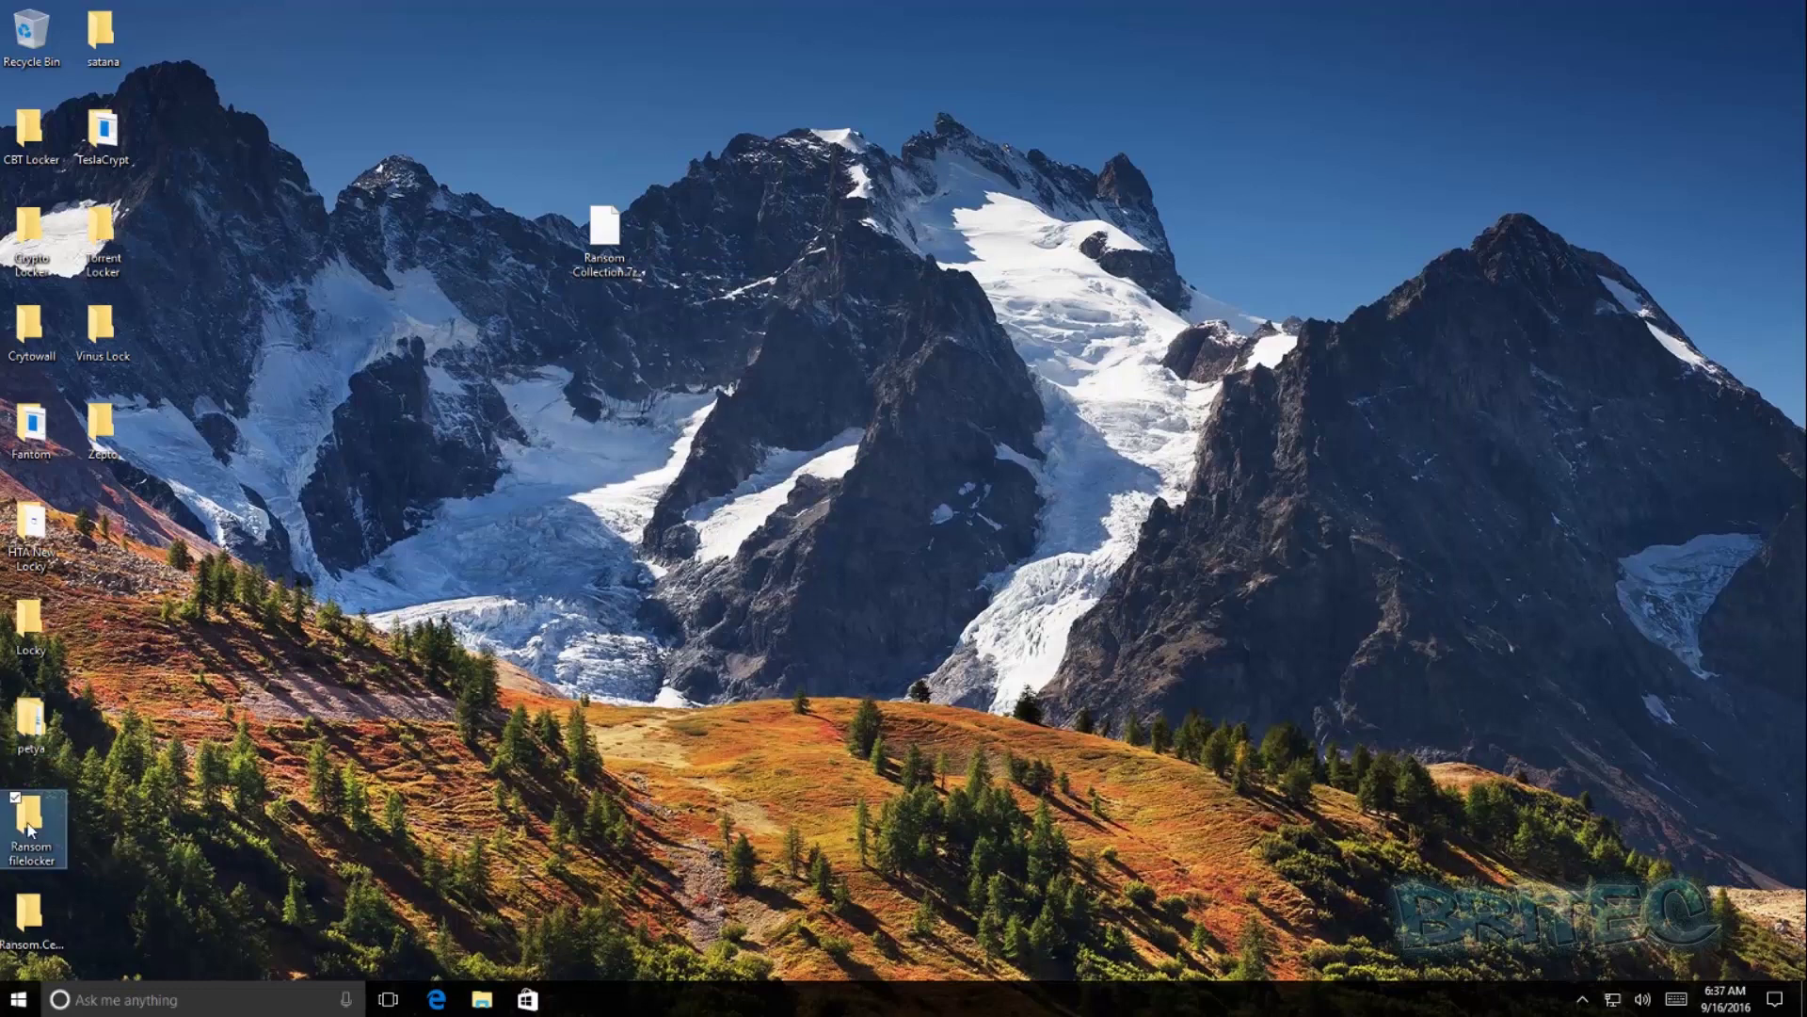
double_click(28, 825)
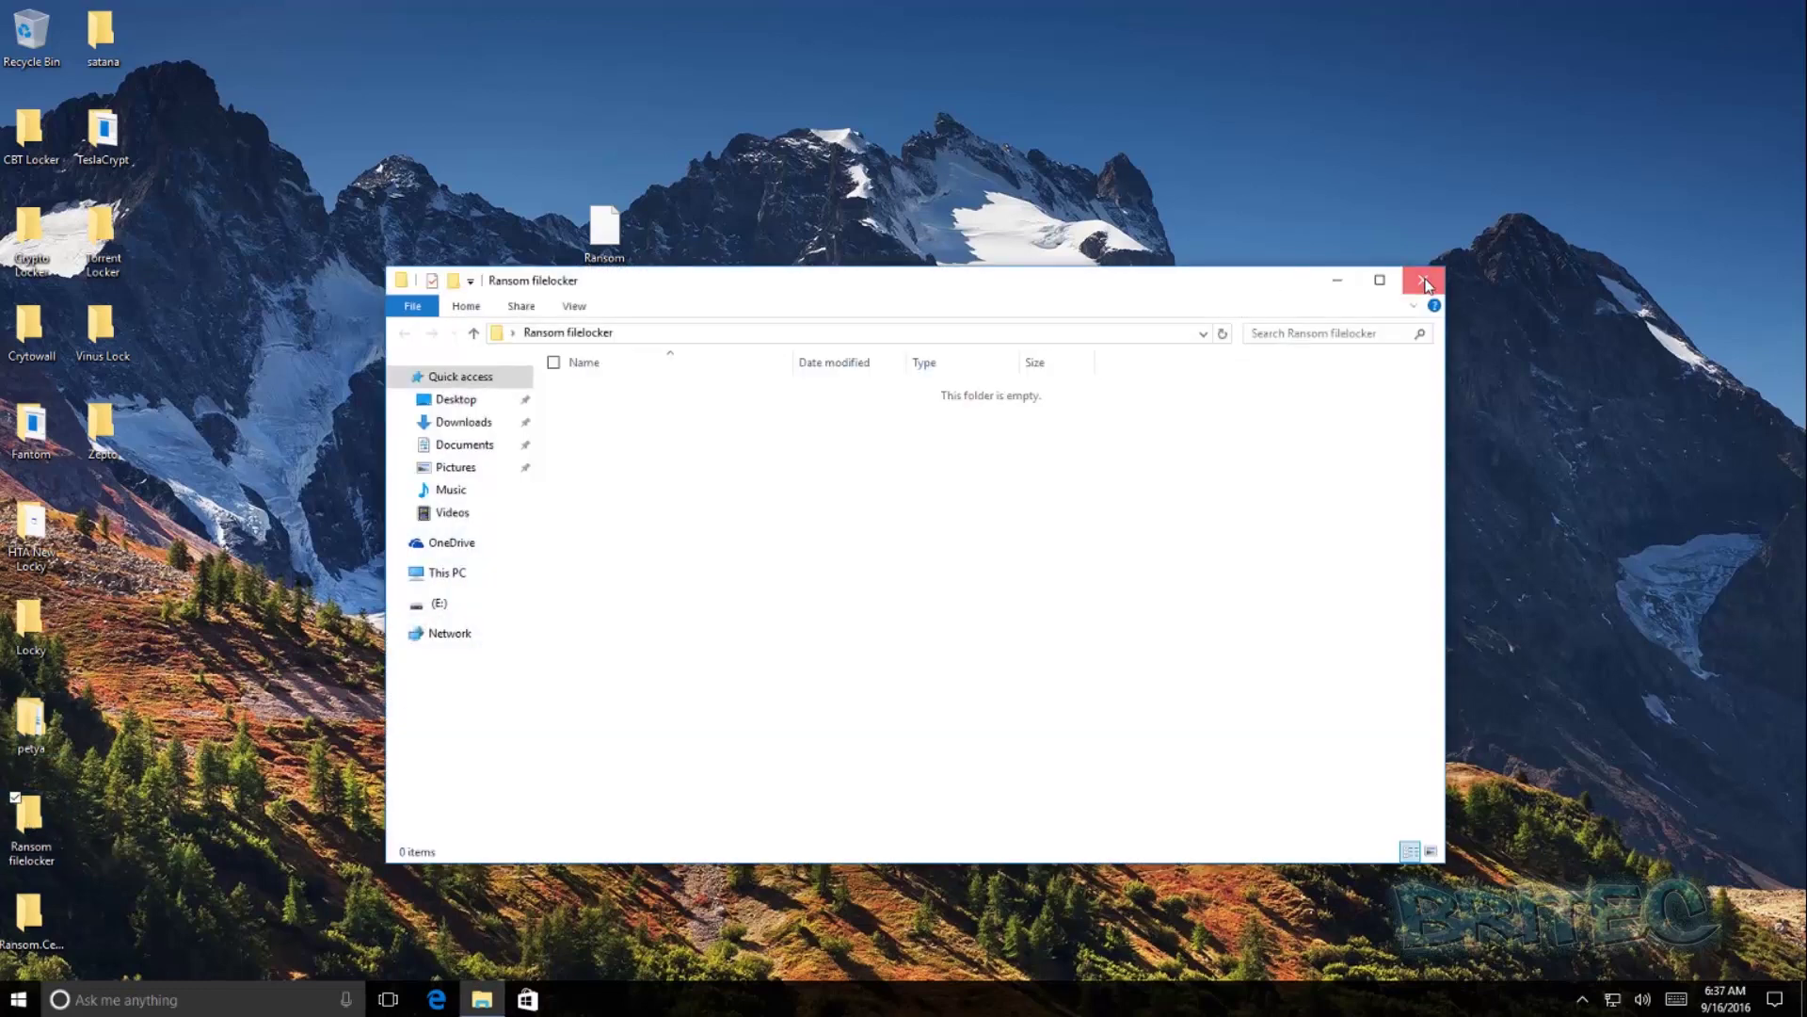
left_click(1424, 280)
double_click(28, 911)
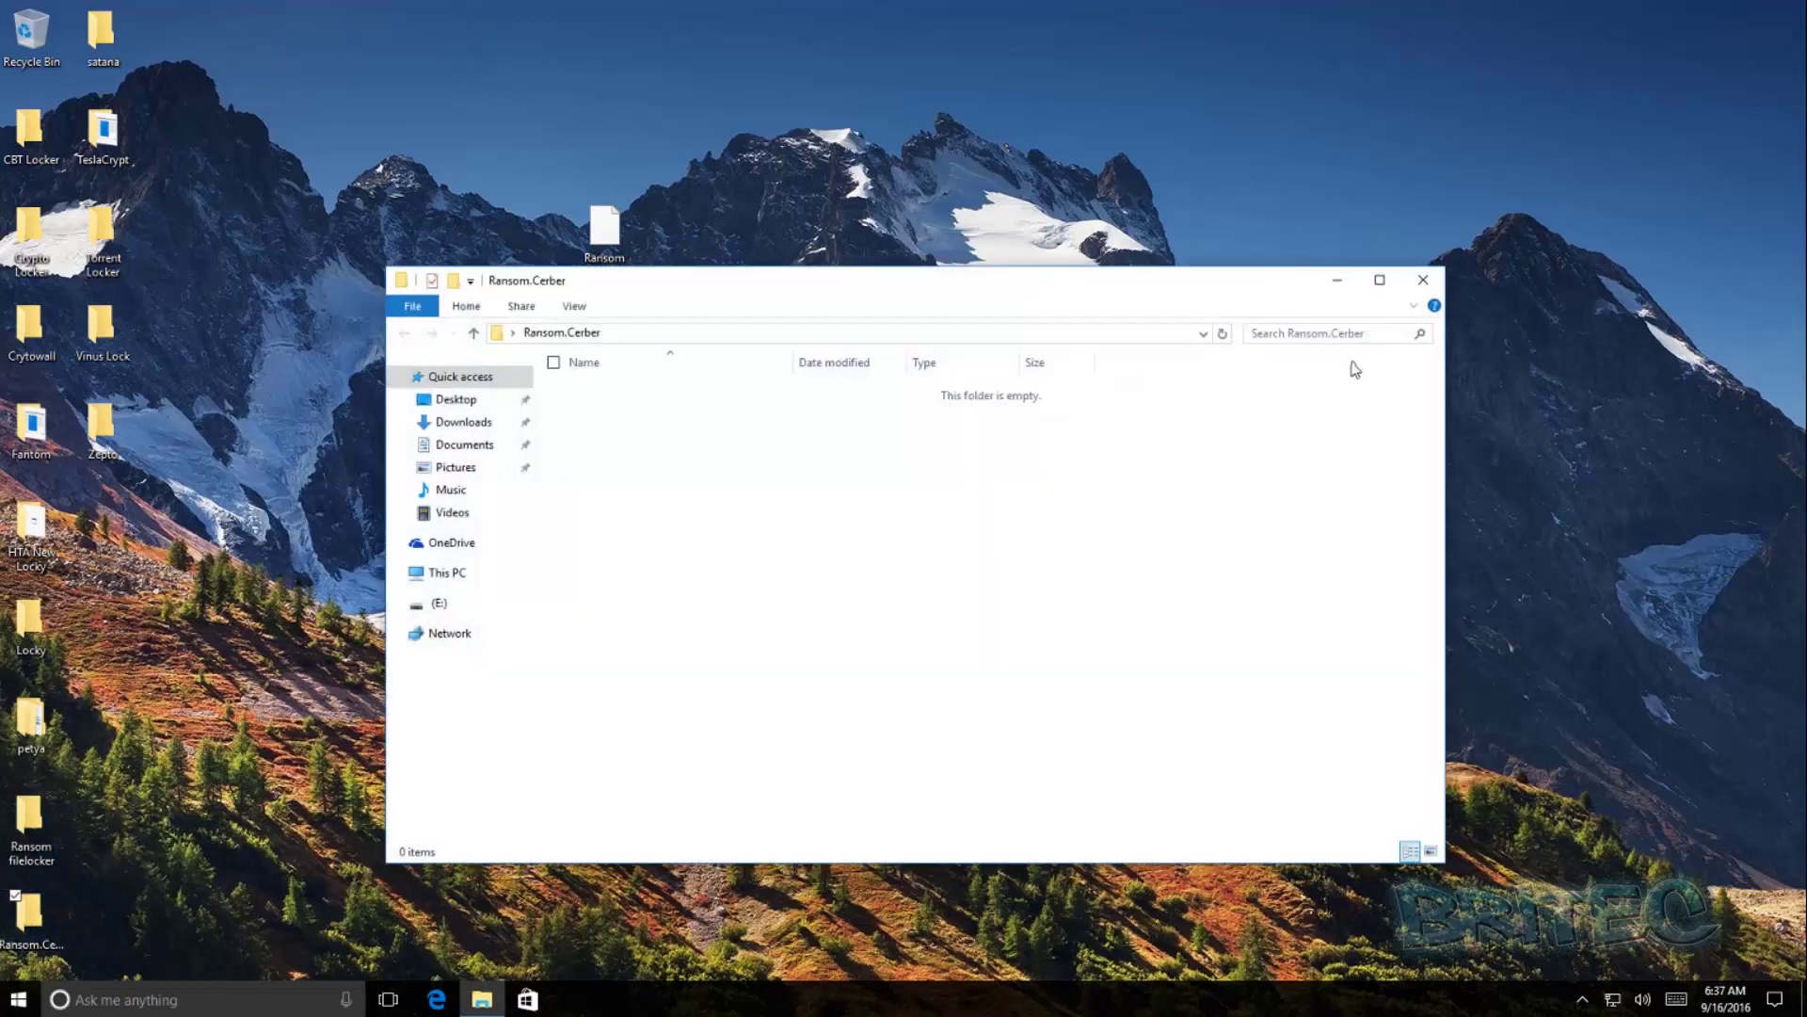
left_click(1438, 287)
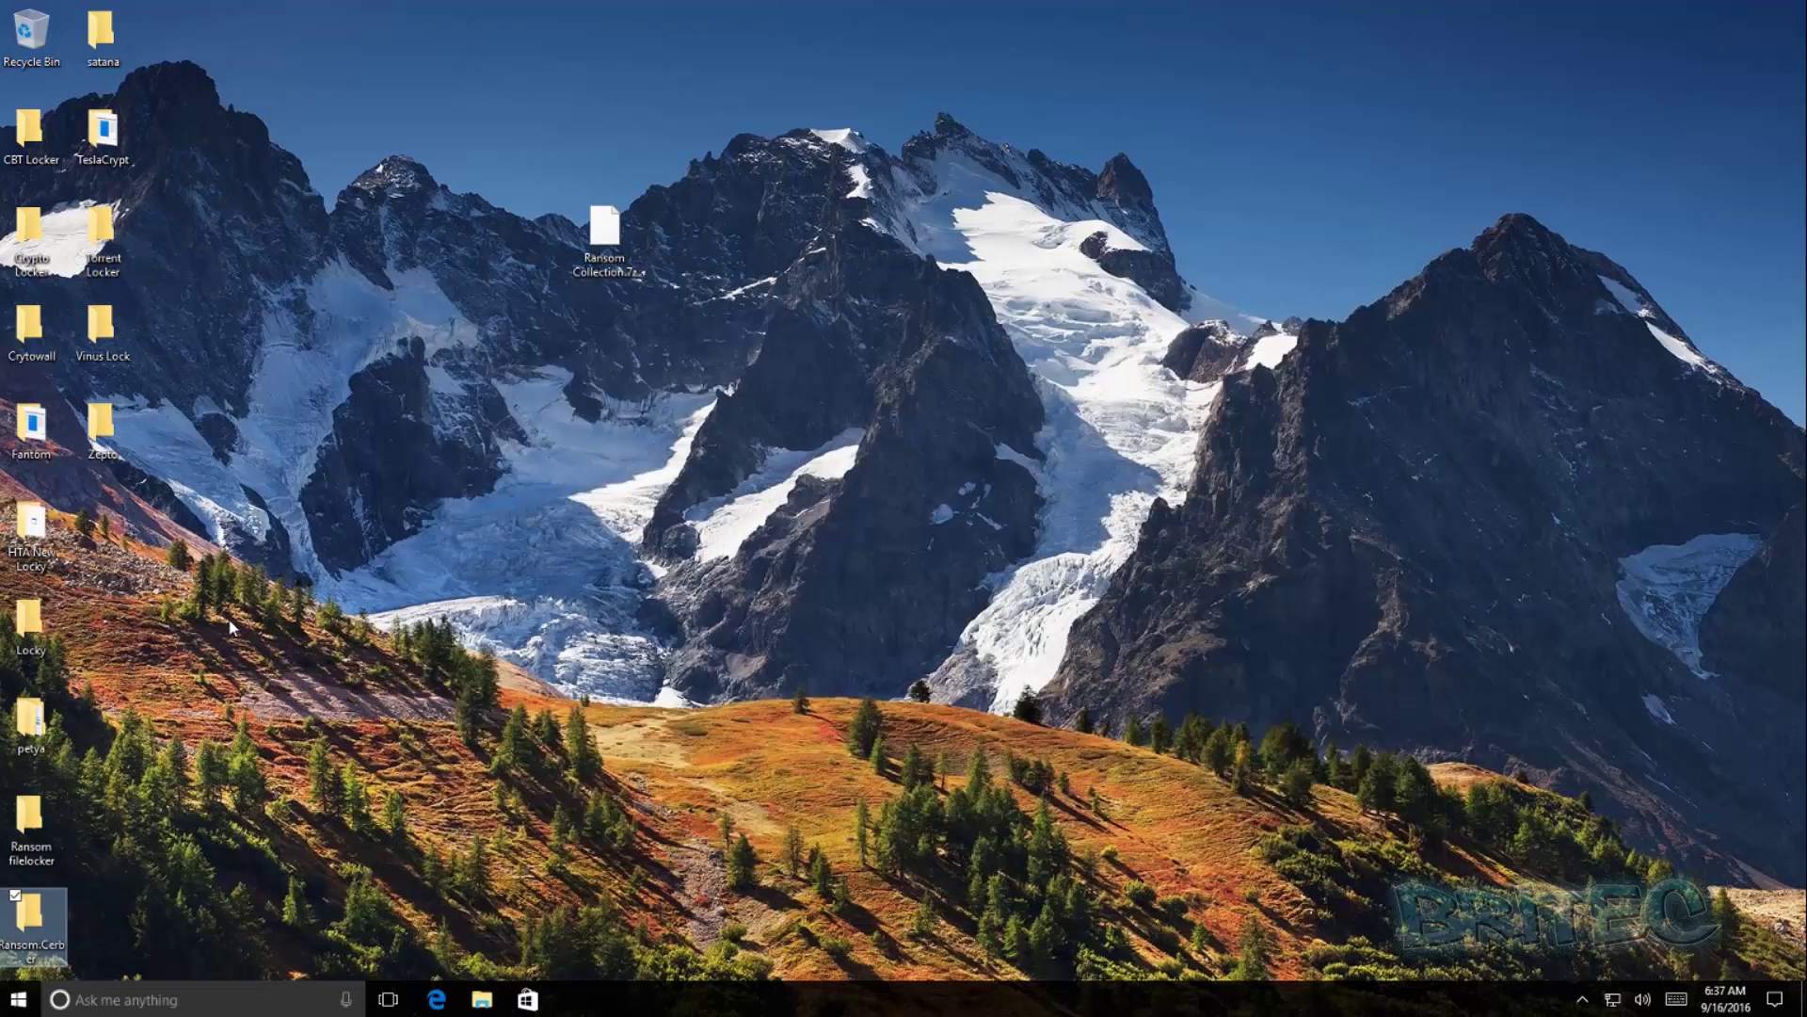
Restart Windows from the Start menu's power options.
left_click(17, 1001)
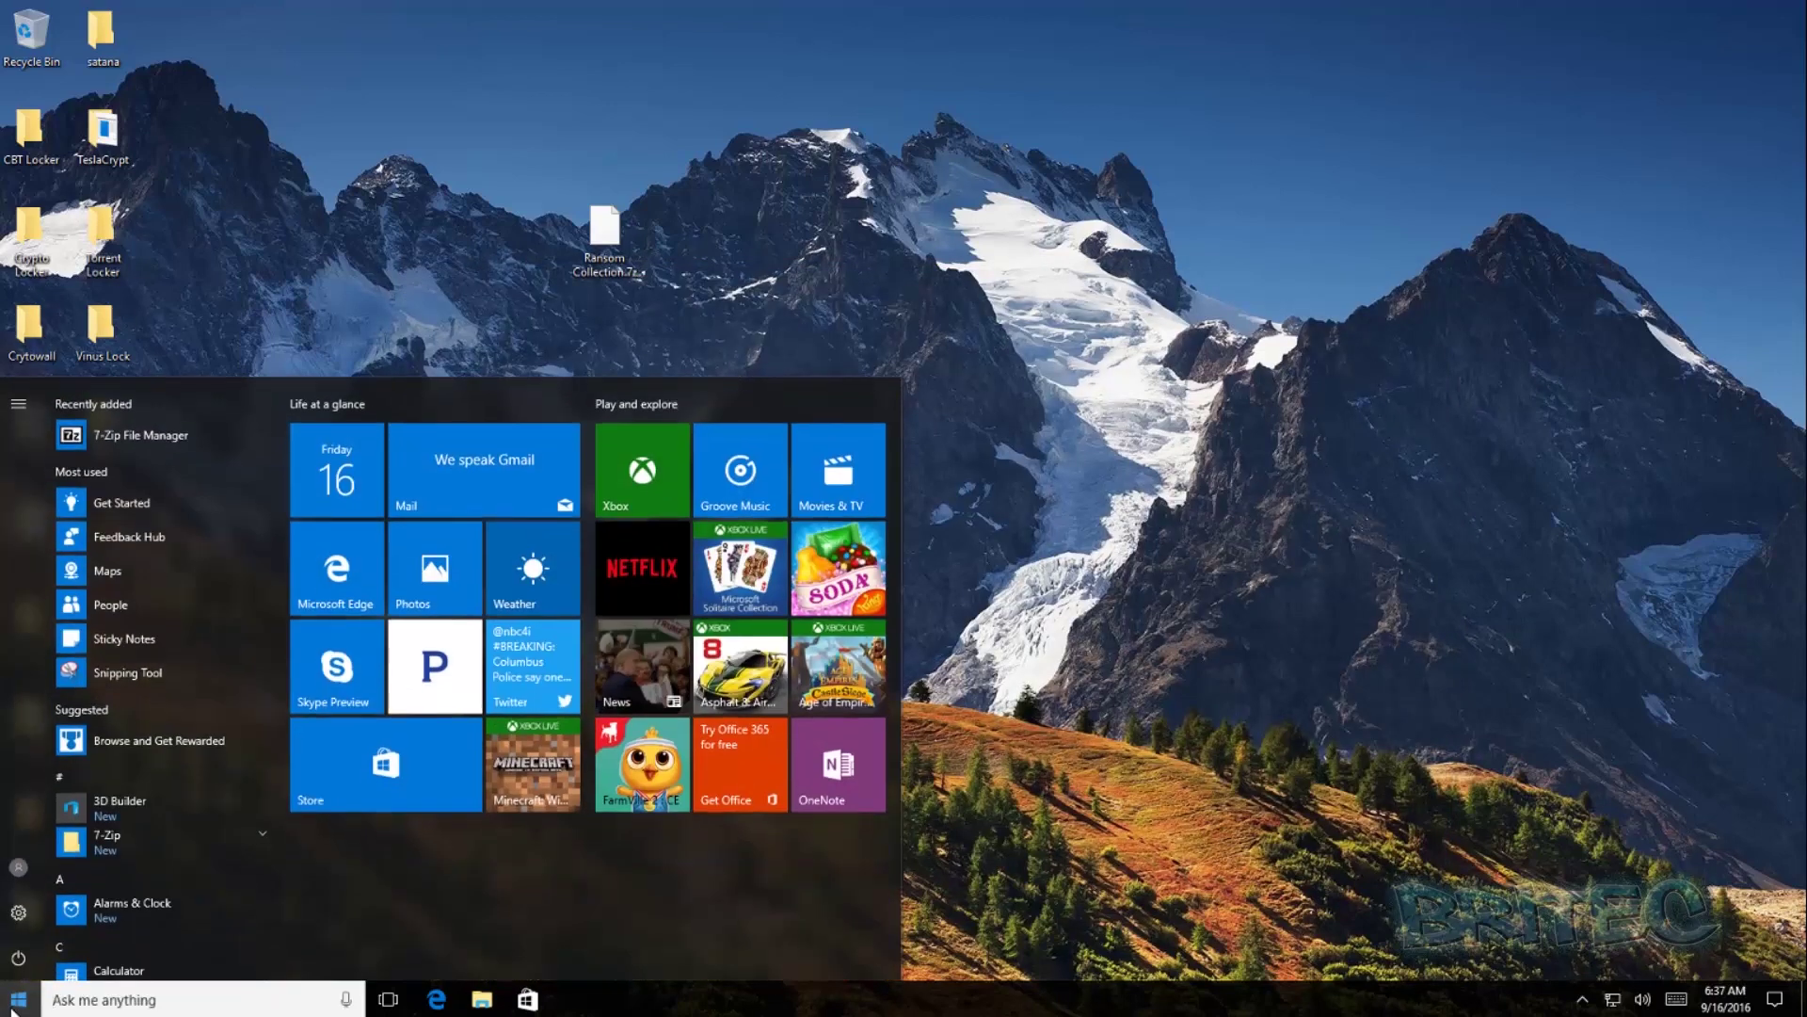
left_click(18, 958)
left_click(28, 909)
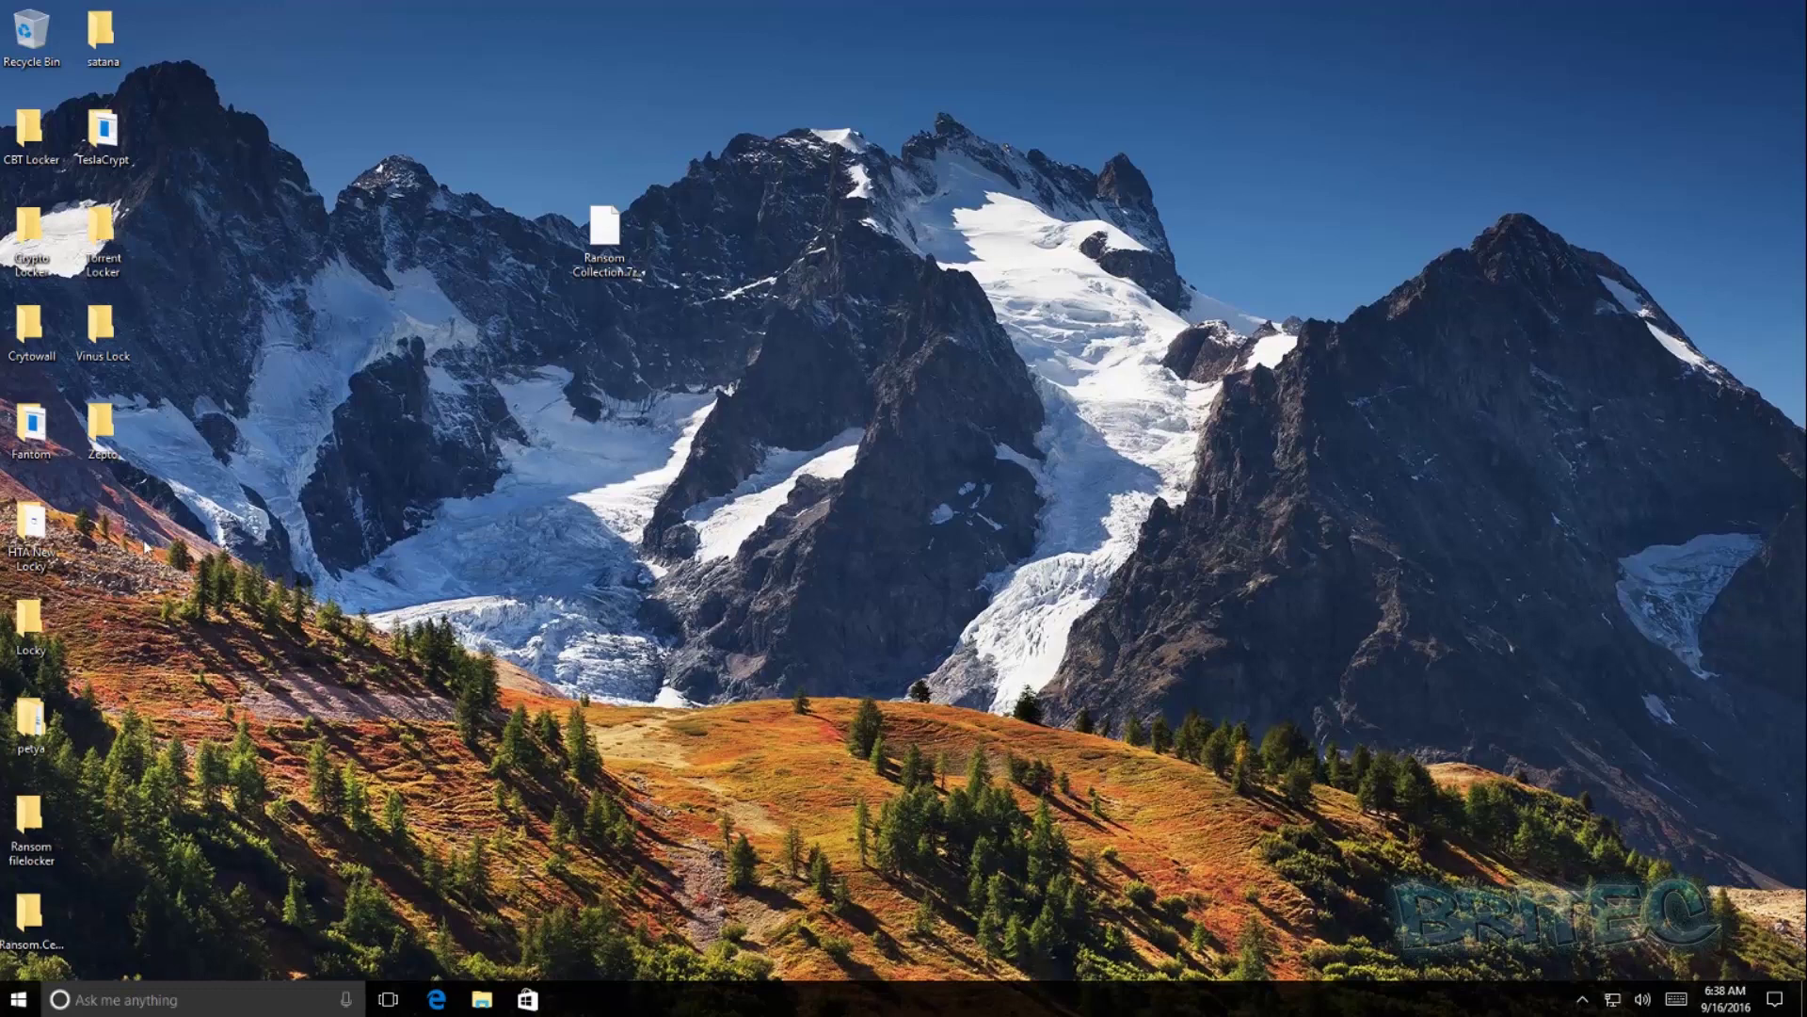
double_click(107, 140)
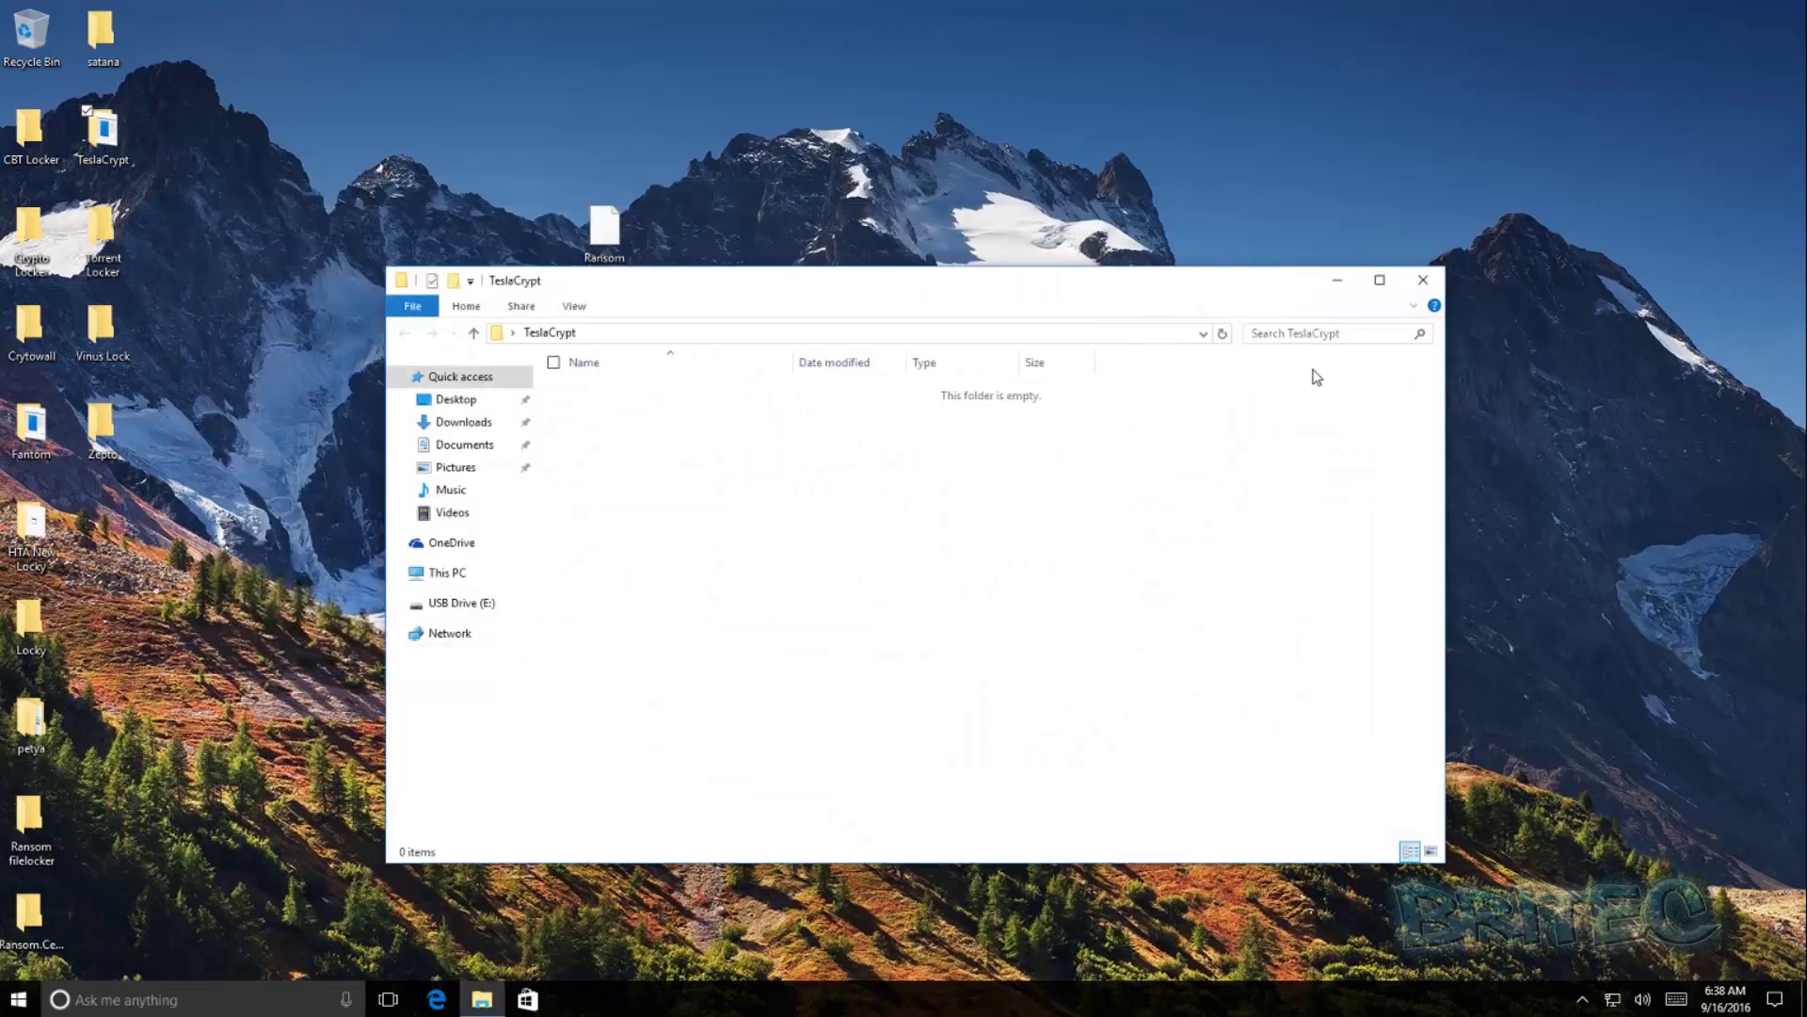
left_click(1423, 279)
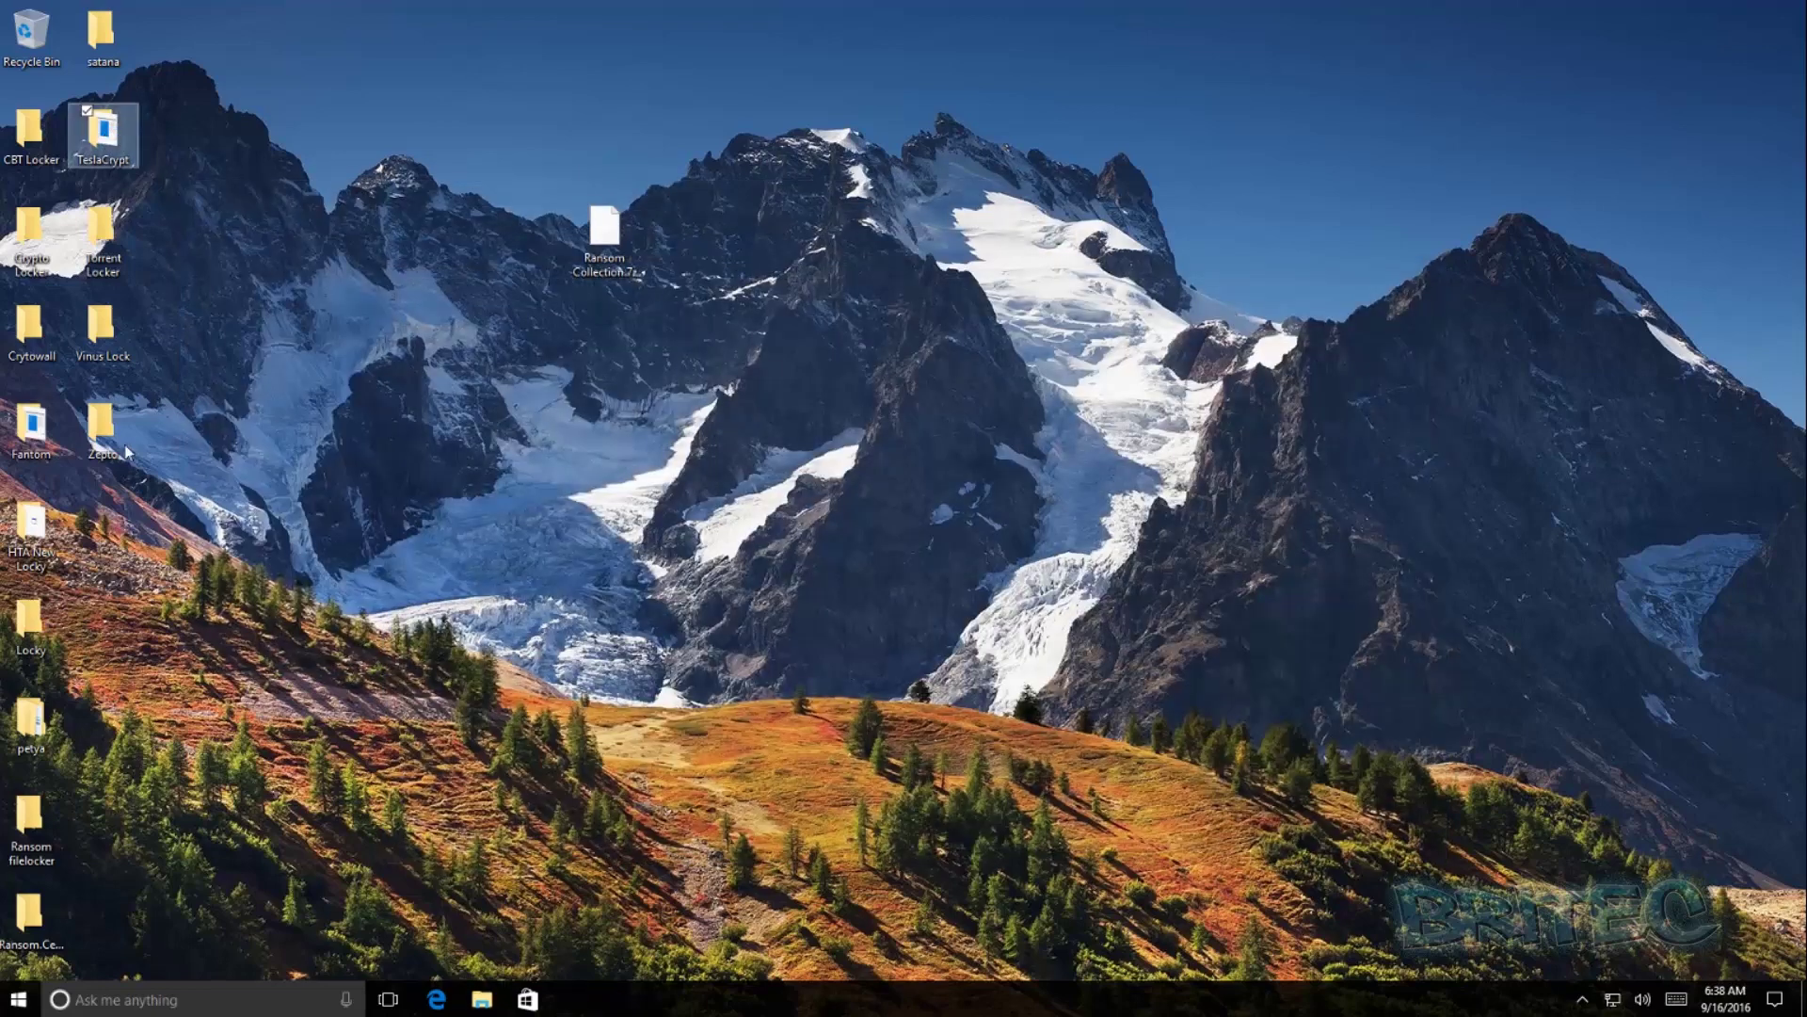
double_click(36, 526)
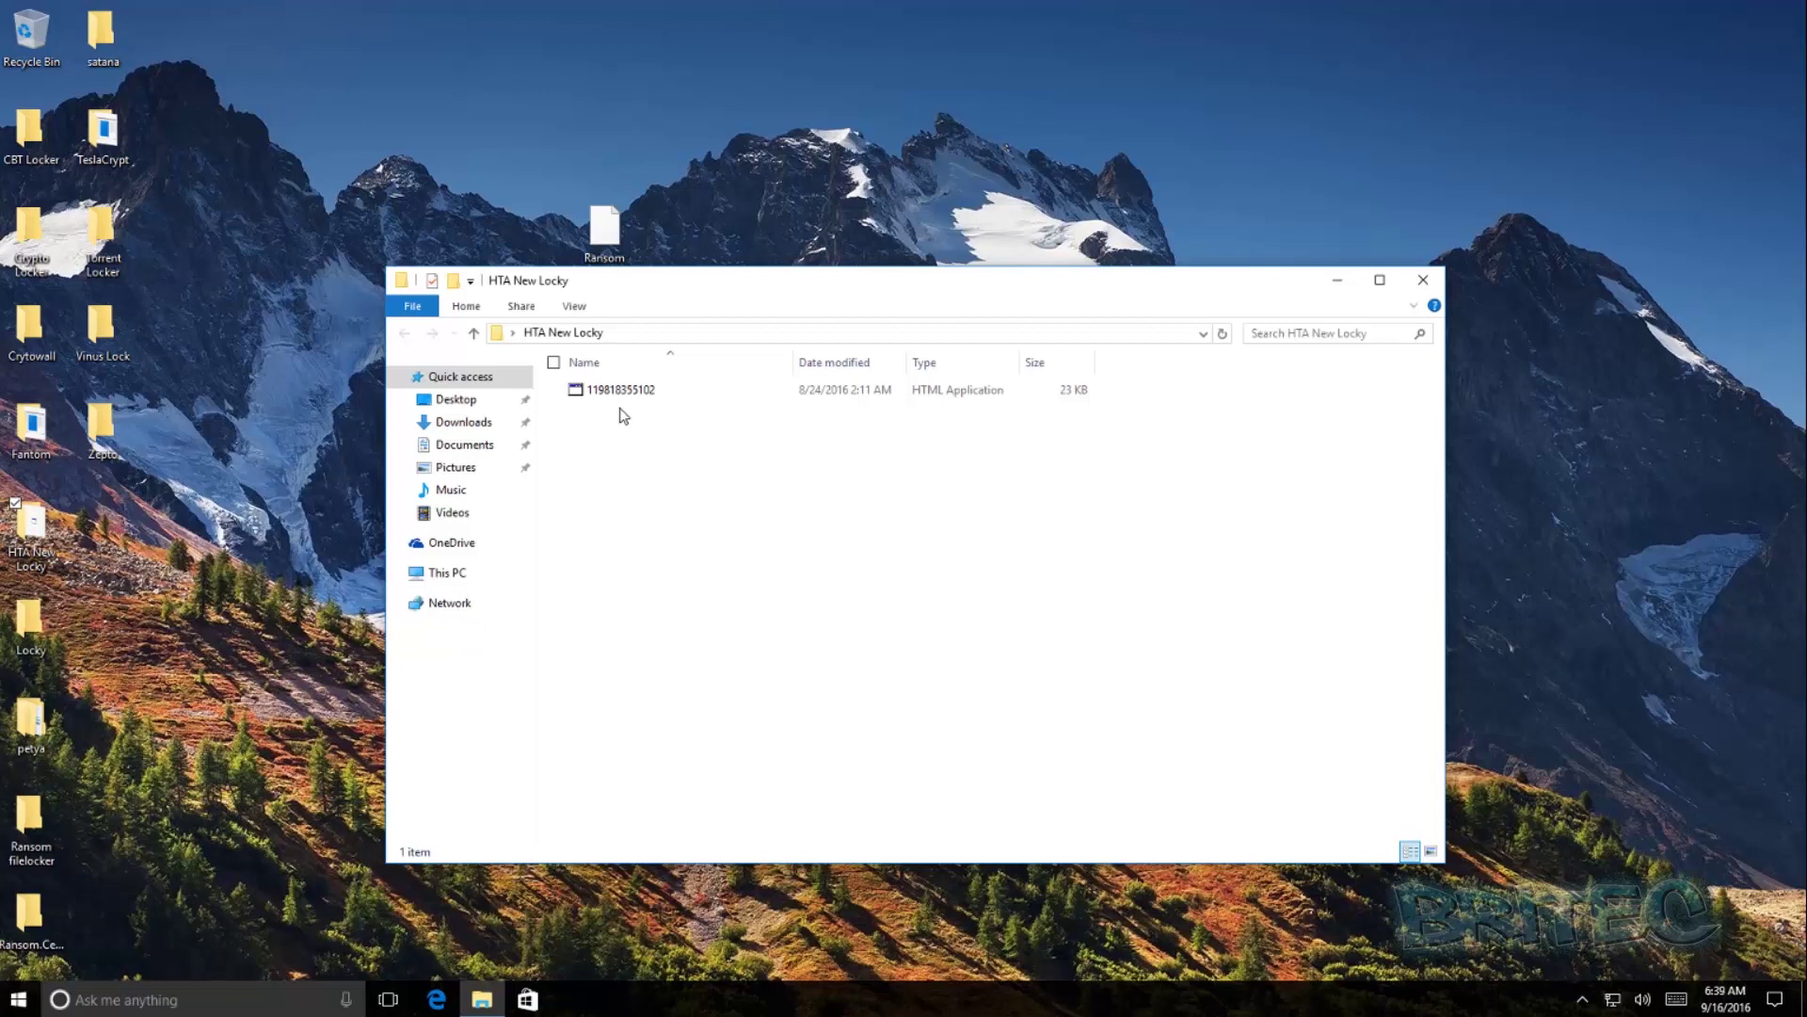
double_click(619, 394)
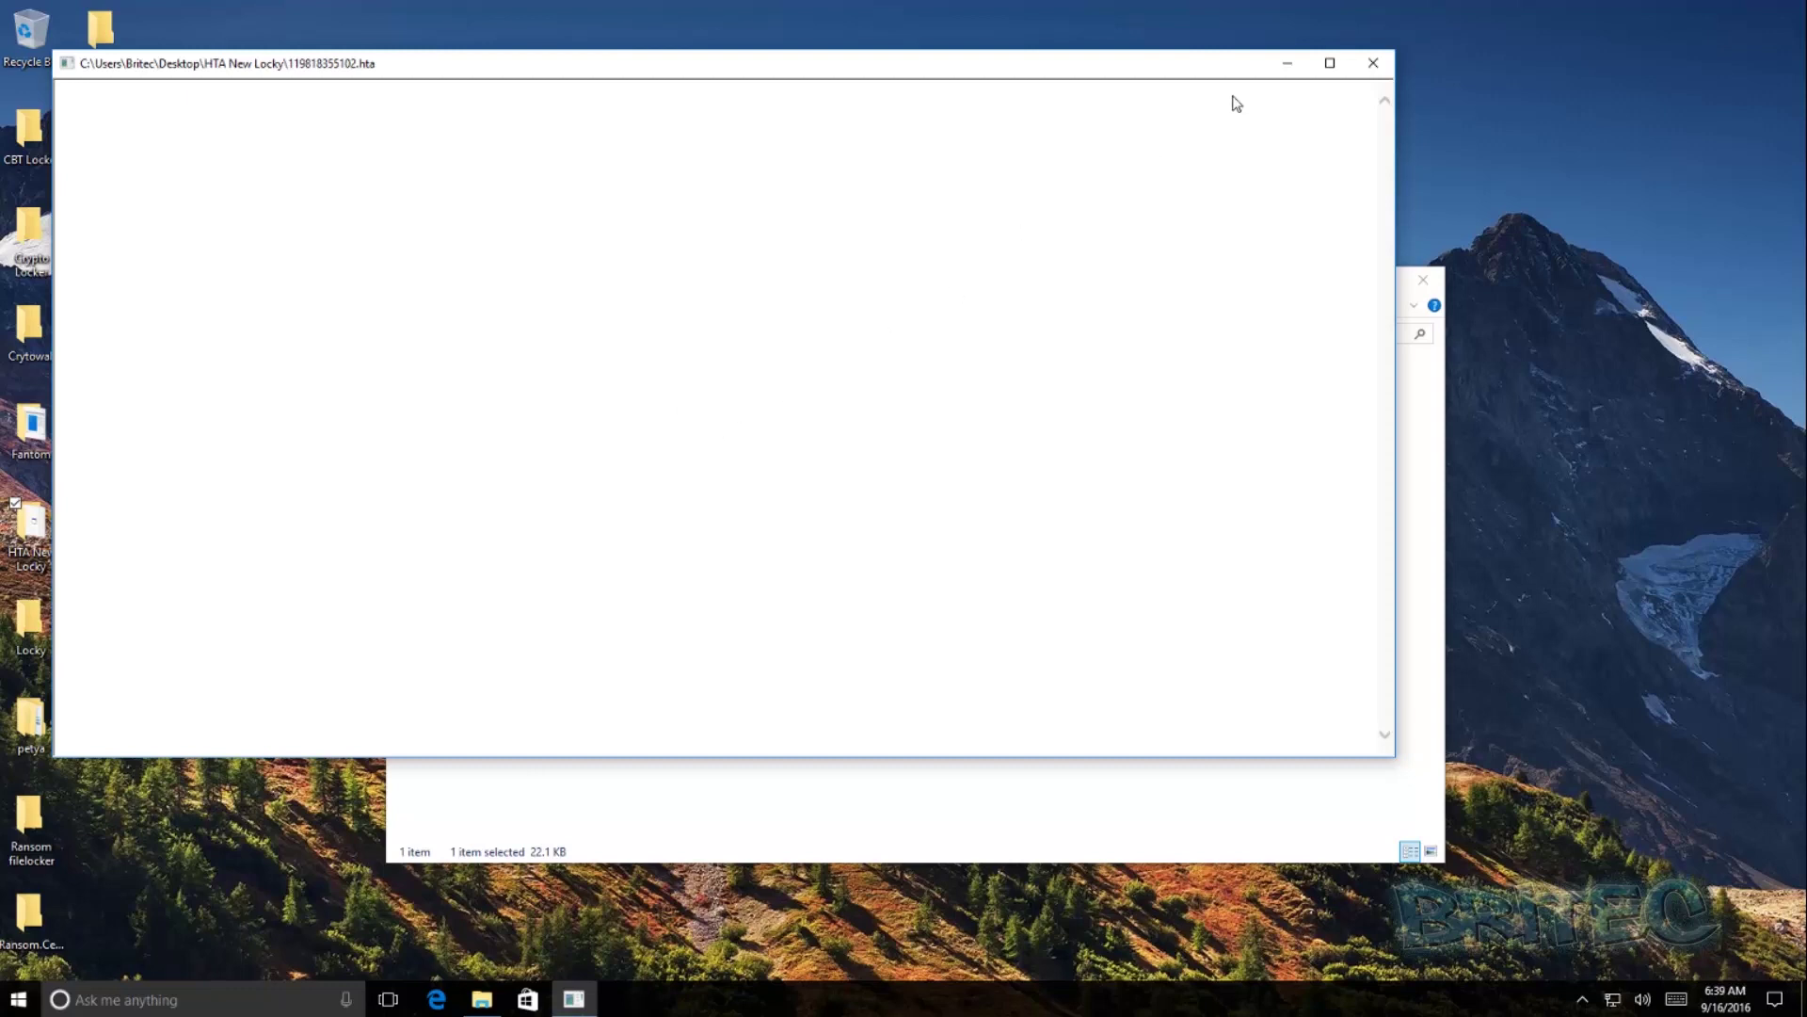
left_click(1374, 64)
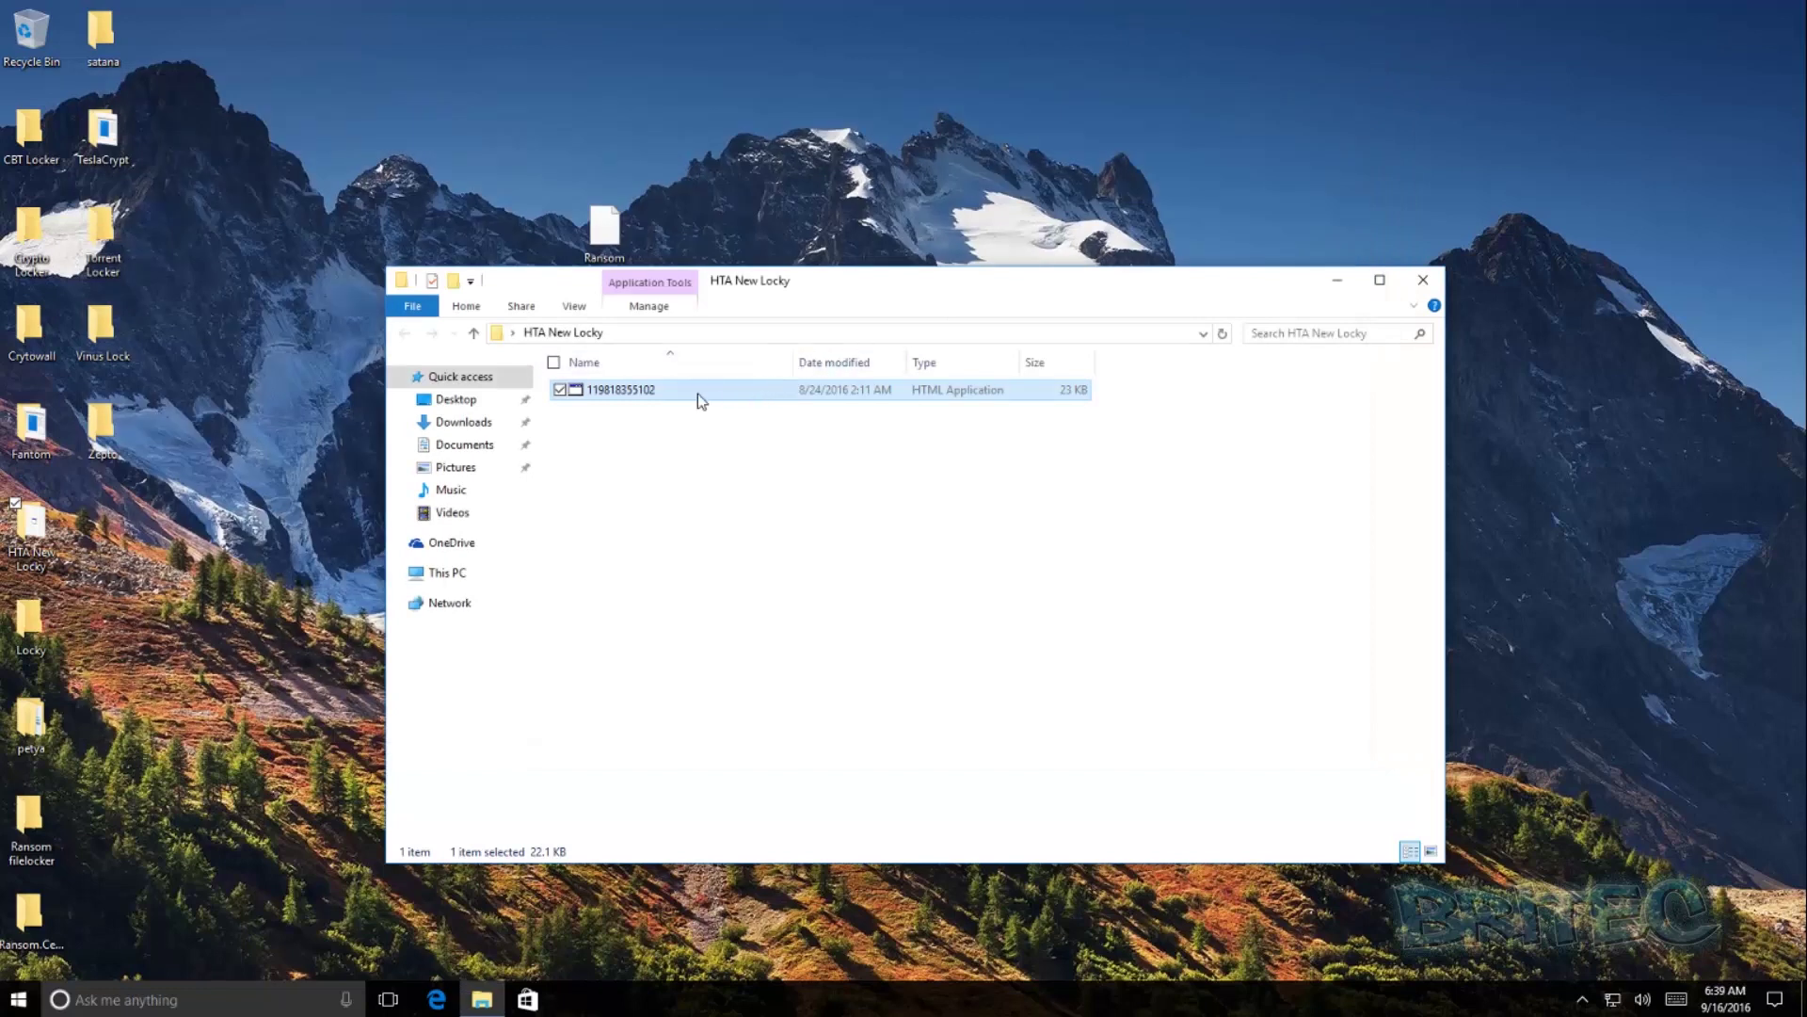
In Folder Options, show hidden files and stop hiding extensions for known file types.
left_click(585, 313)
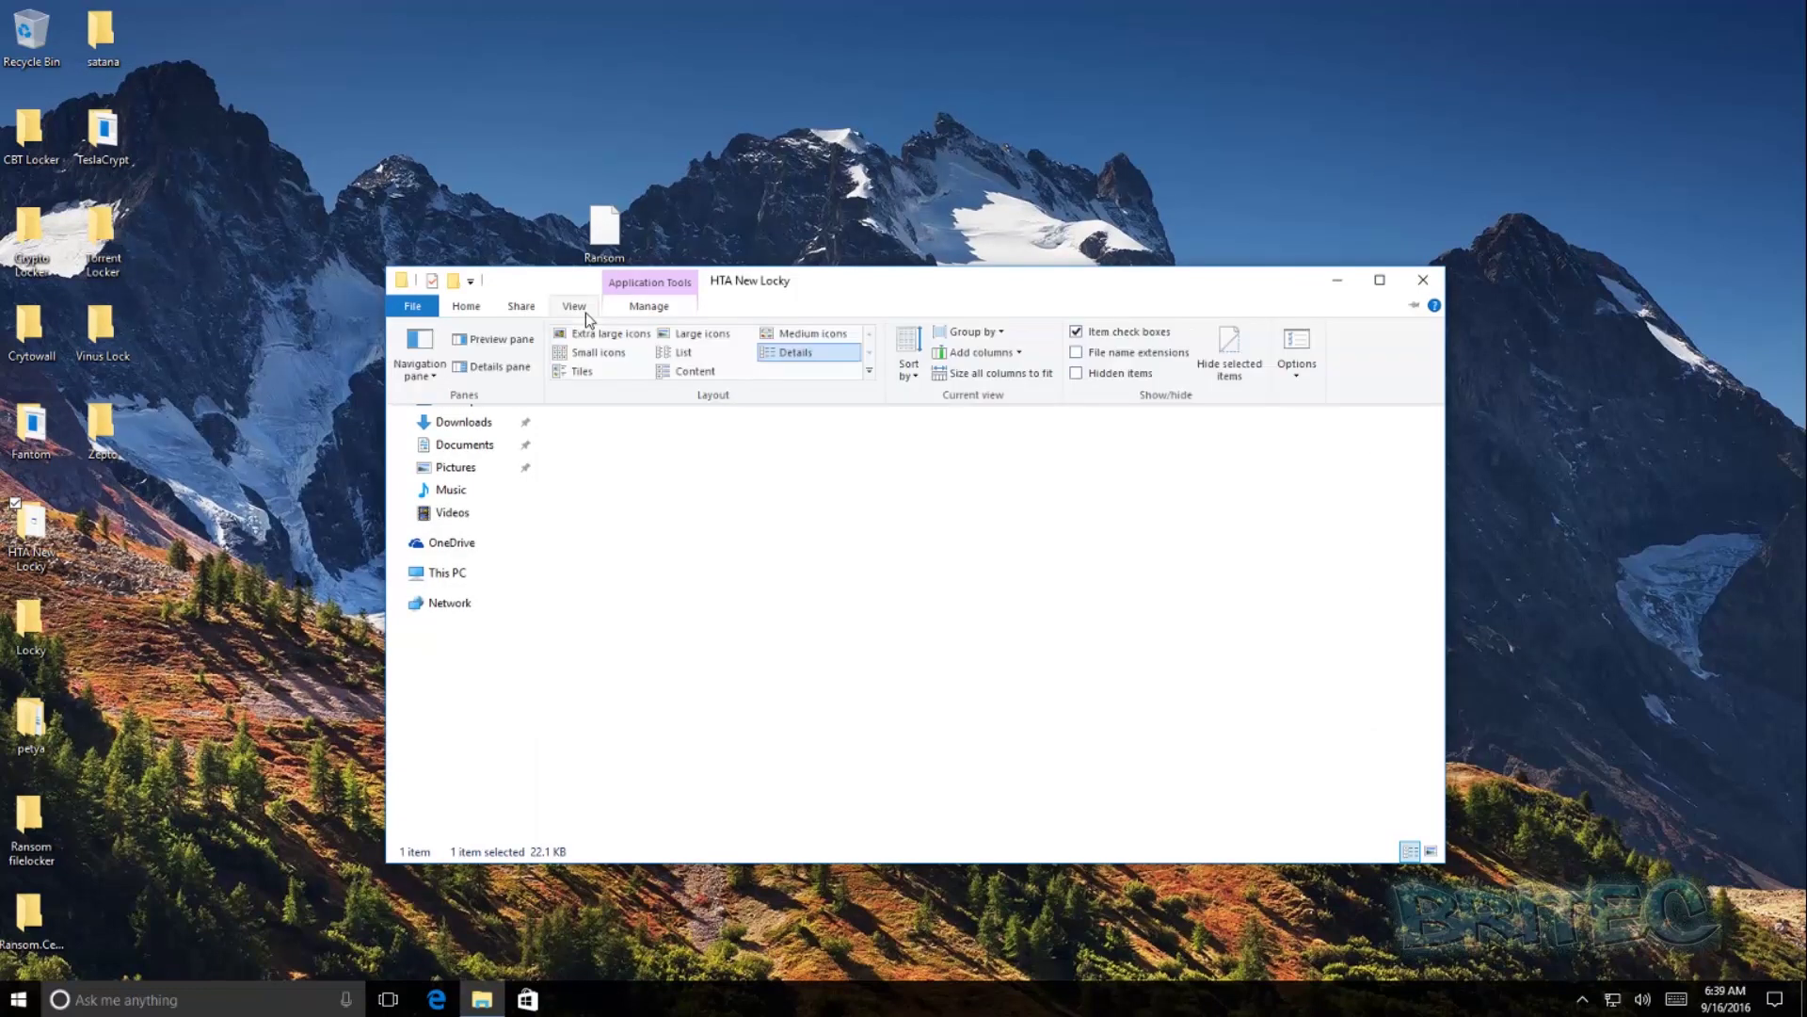
left_click(1298, 370)
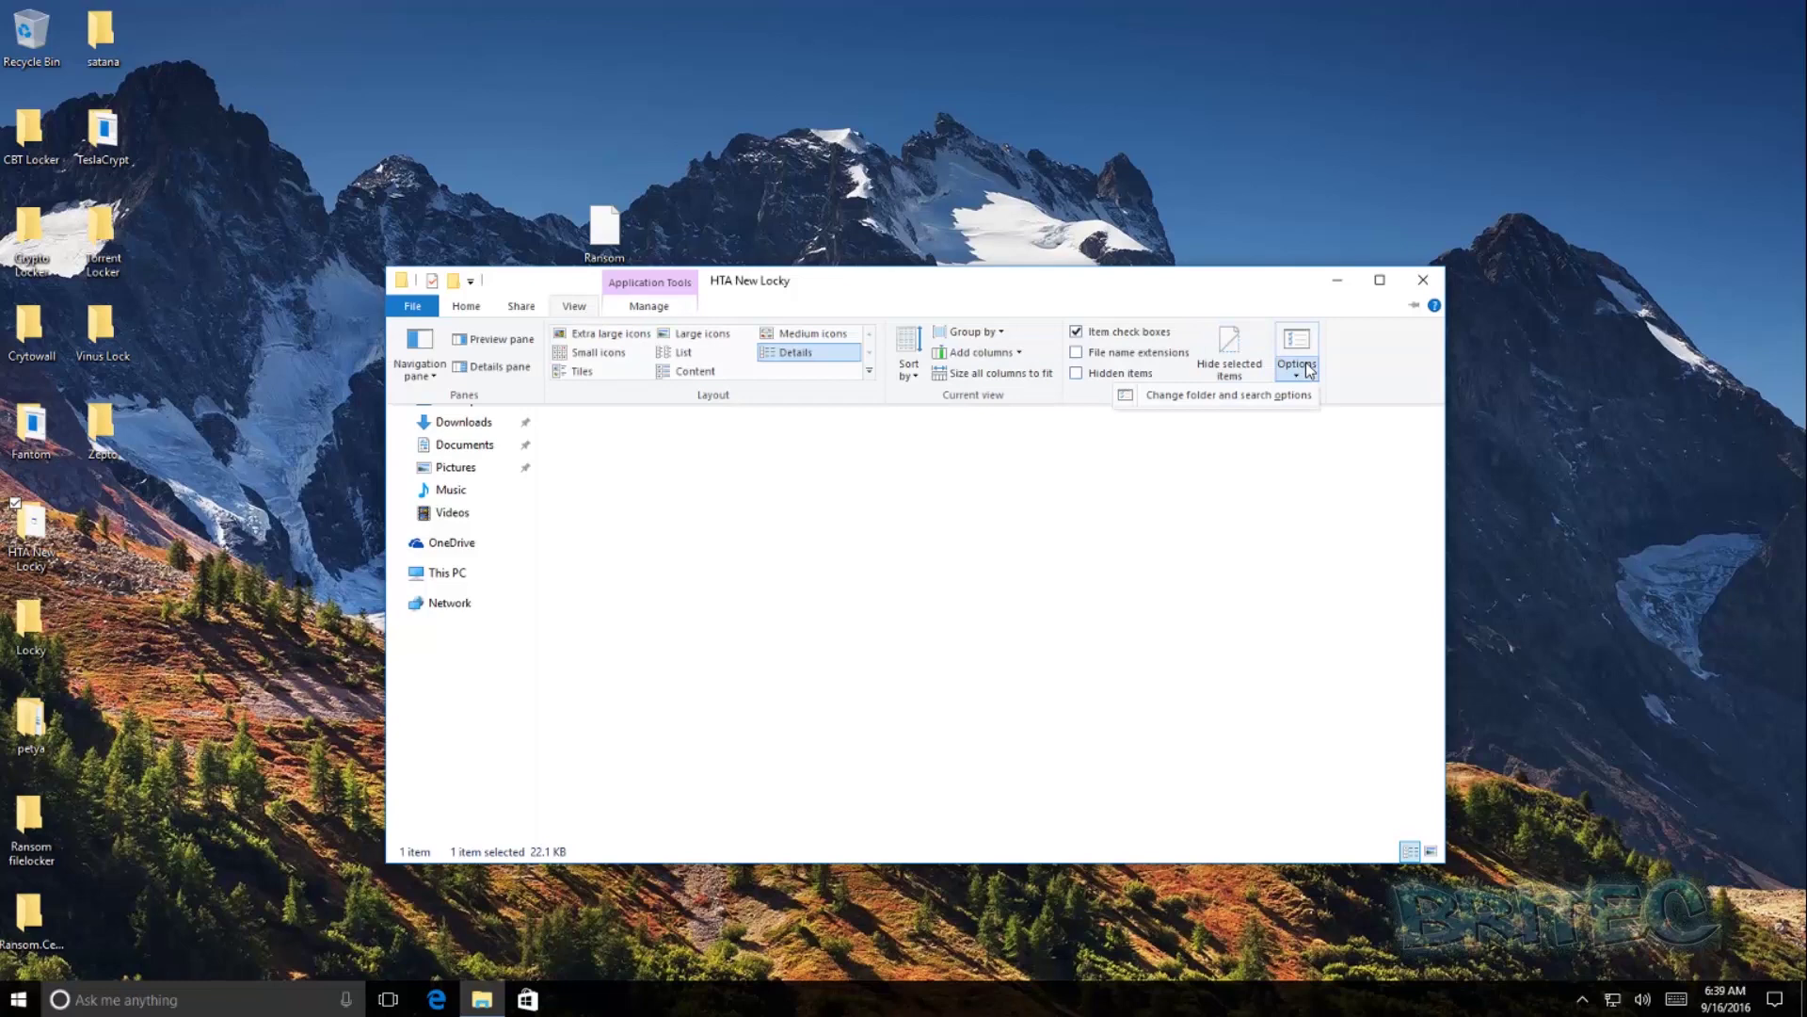
left_click(1225, 399)
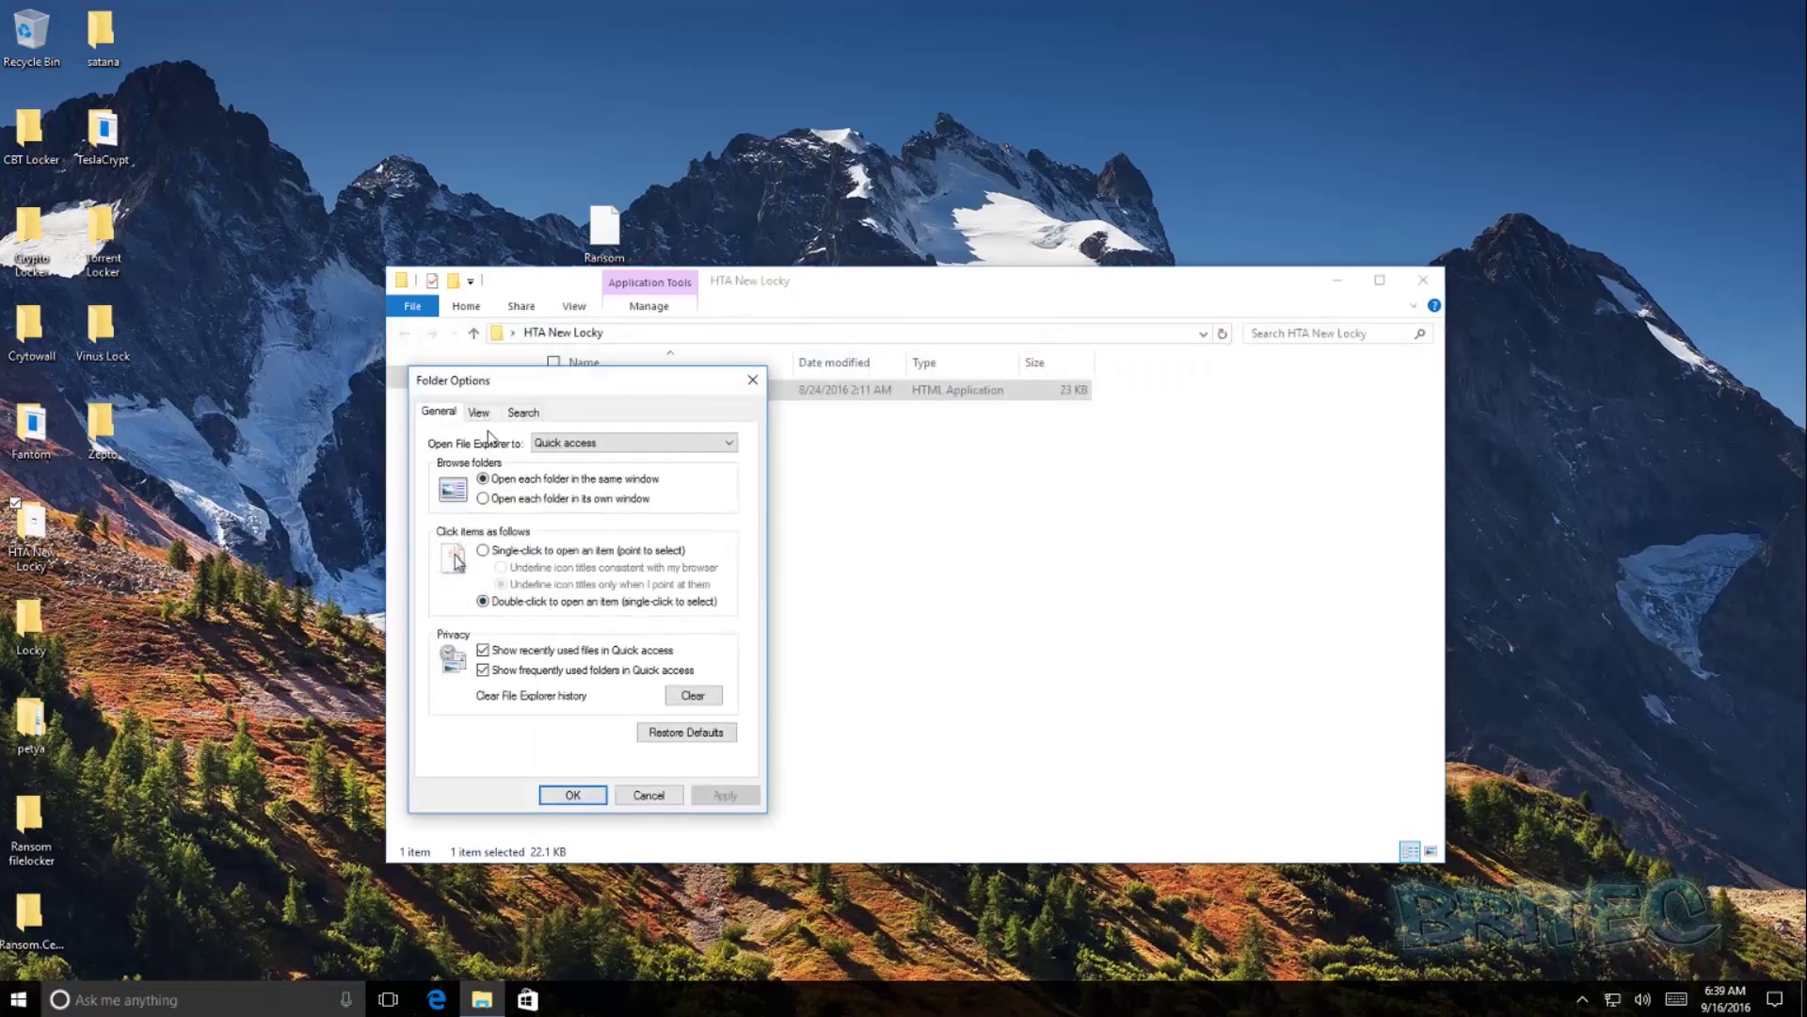
left_click(480, 414)
left_click(492, 674)
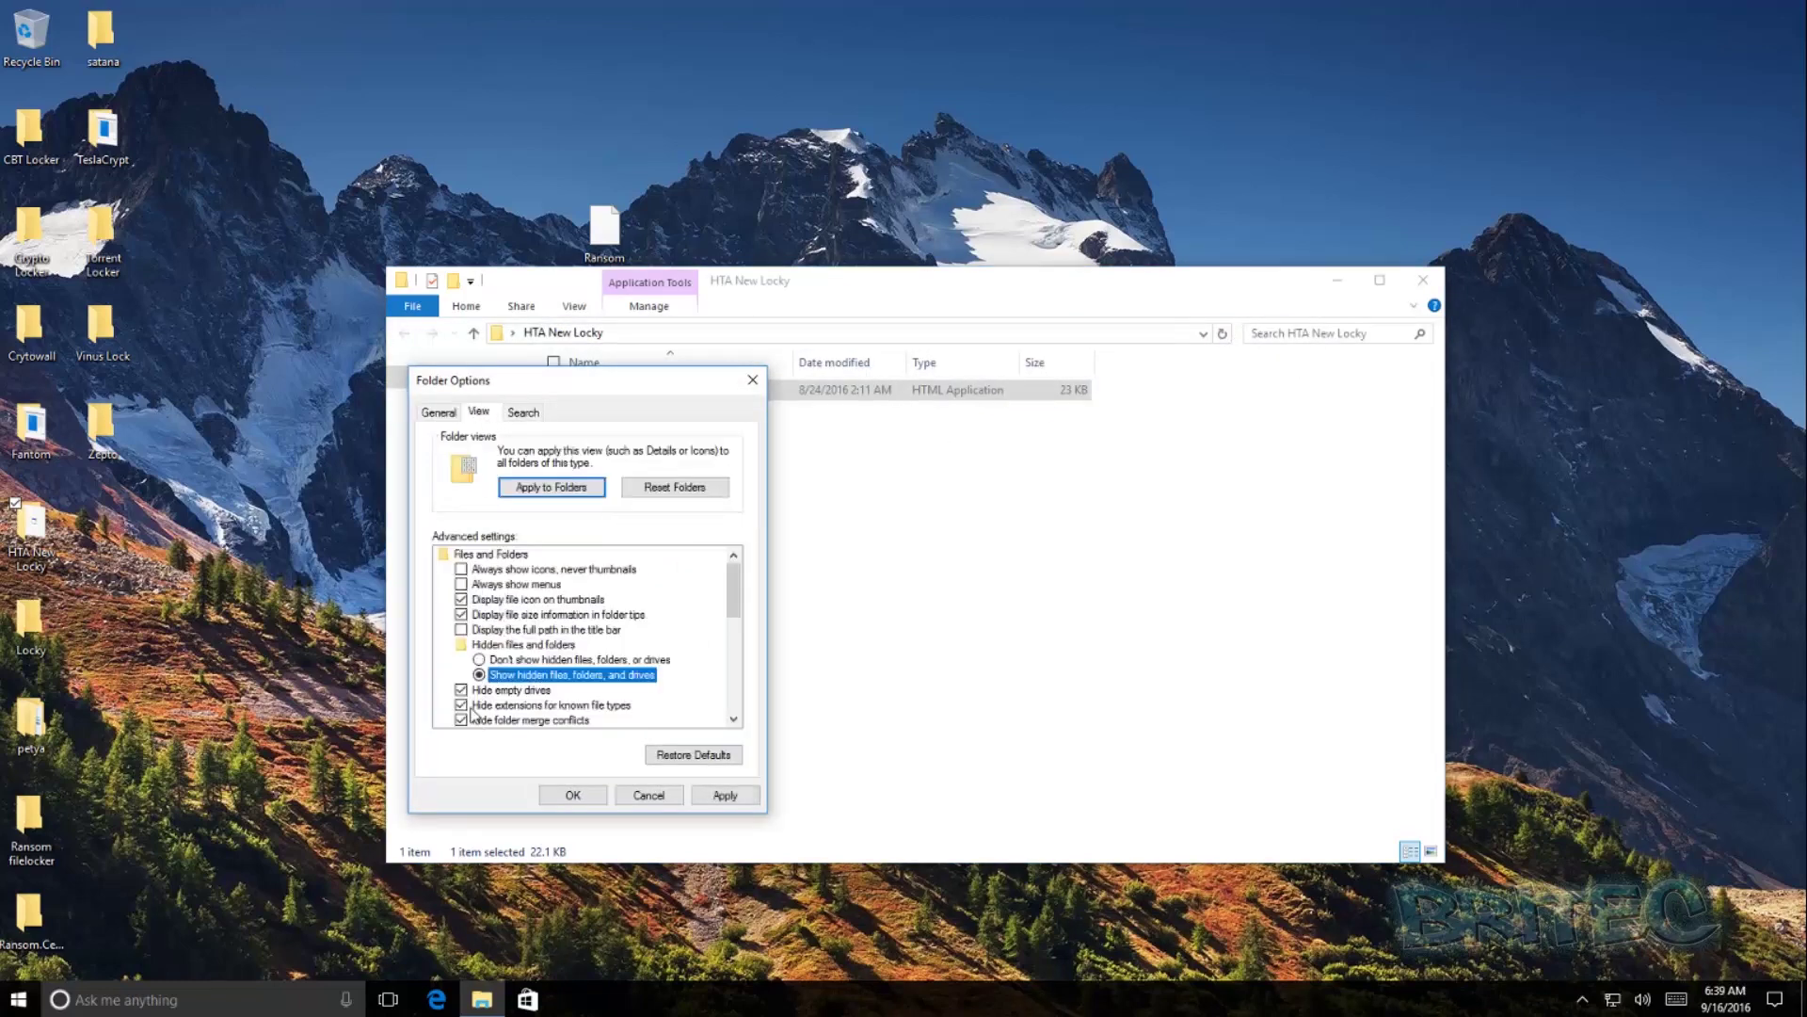
left_click(476, 708)
left_click(708, 796)
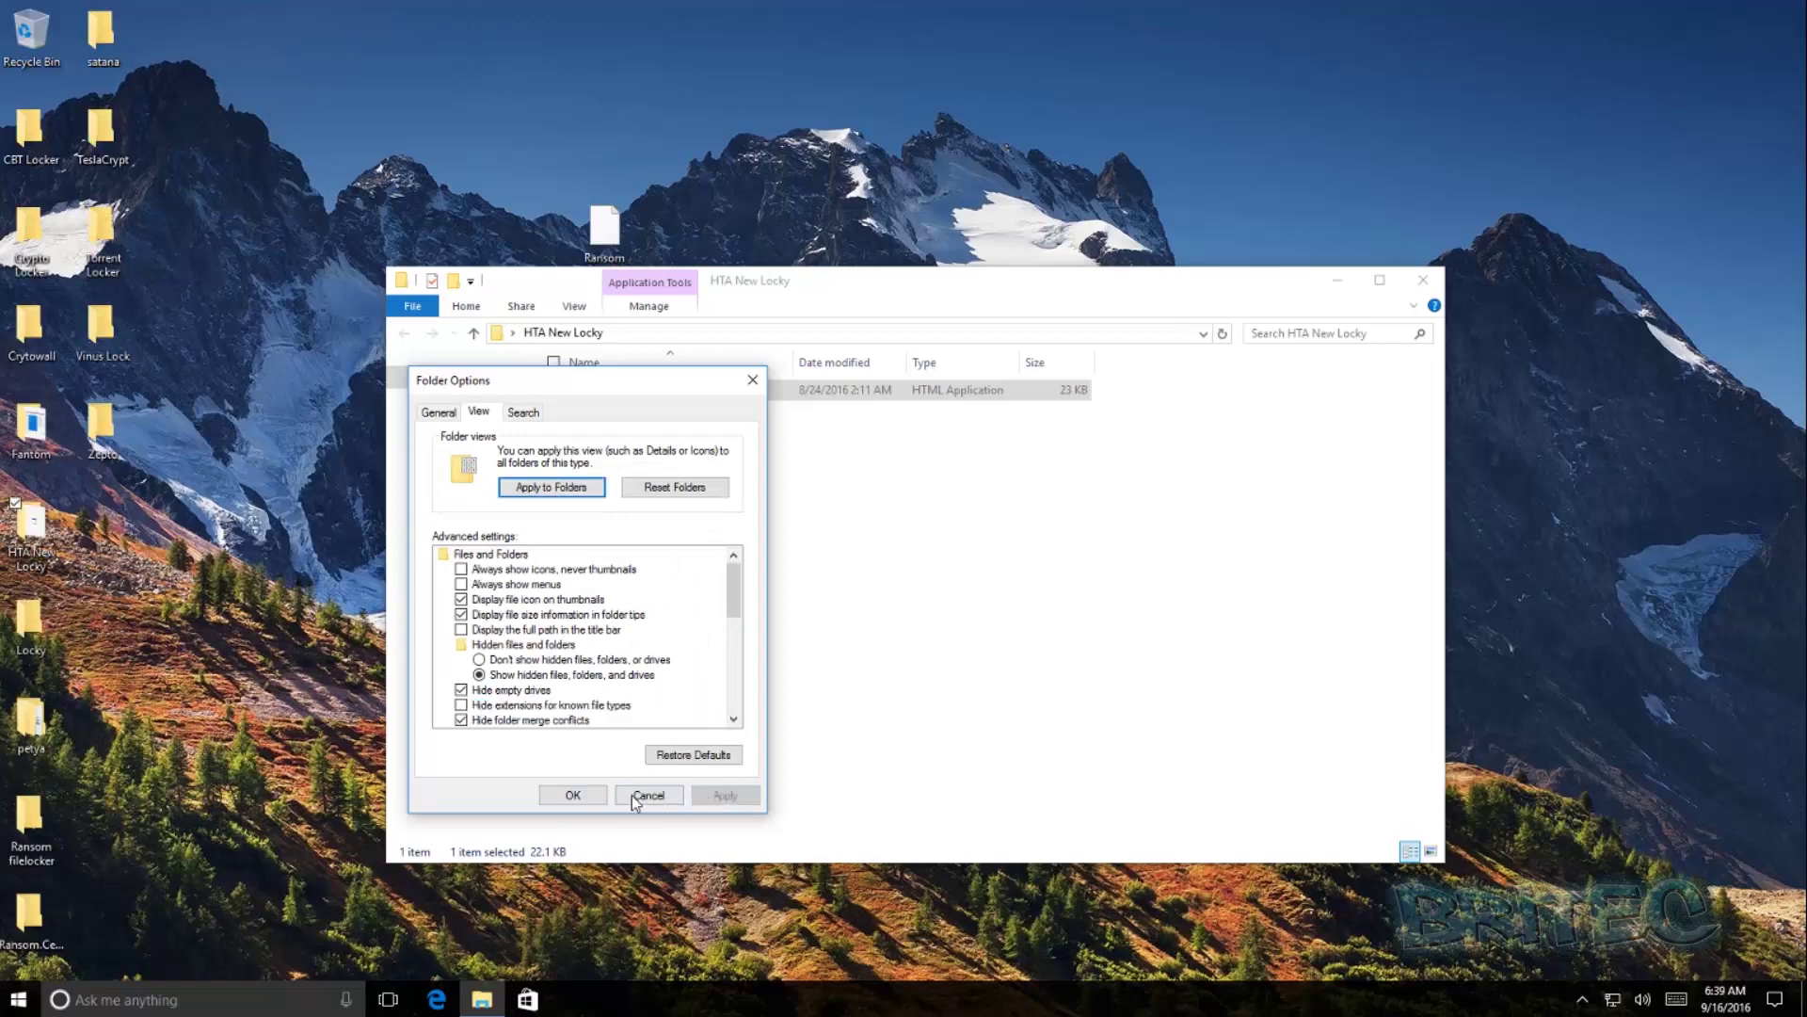
left_click(573, 795)
Rename 119818355102.hta to 119818355102.exe and accept the extension-change warning.
right_click(656, 402)
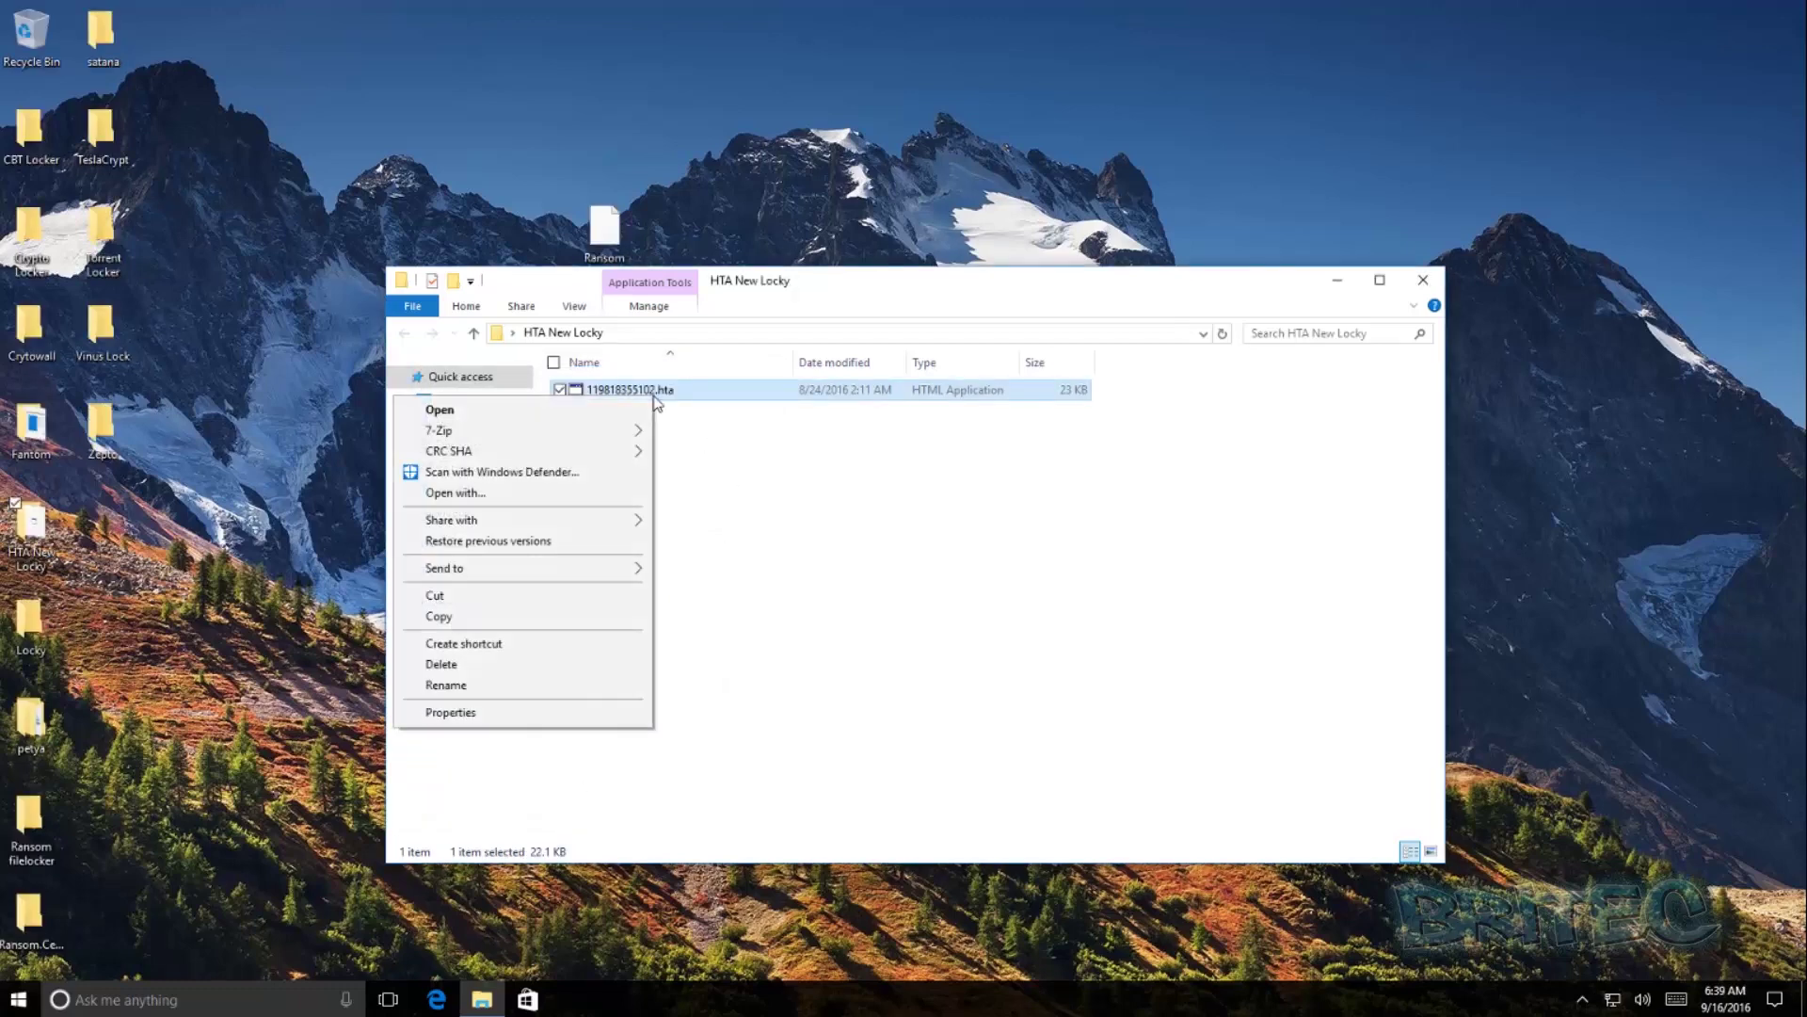
left_click(539, 685)
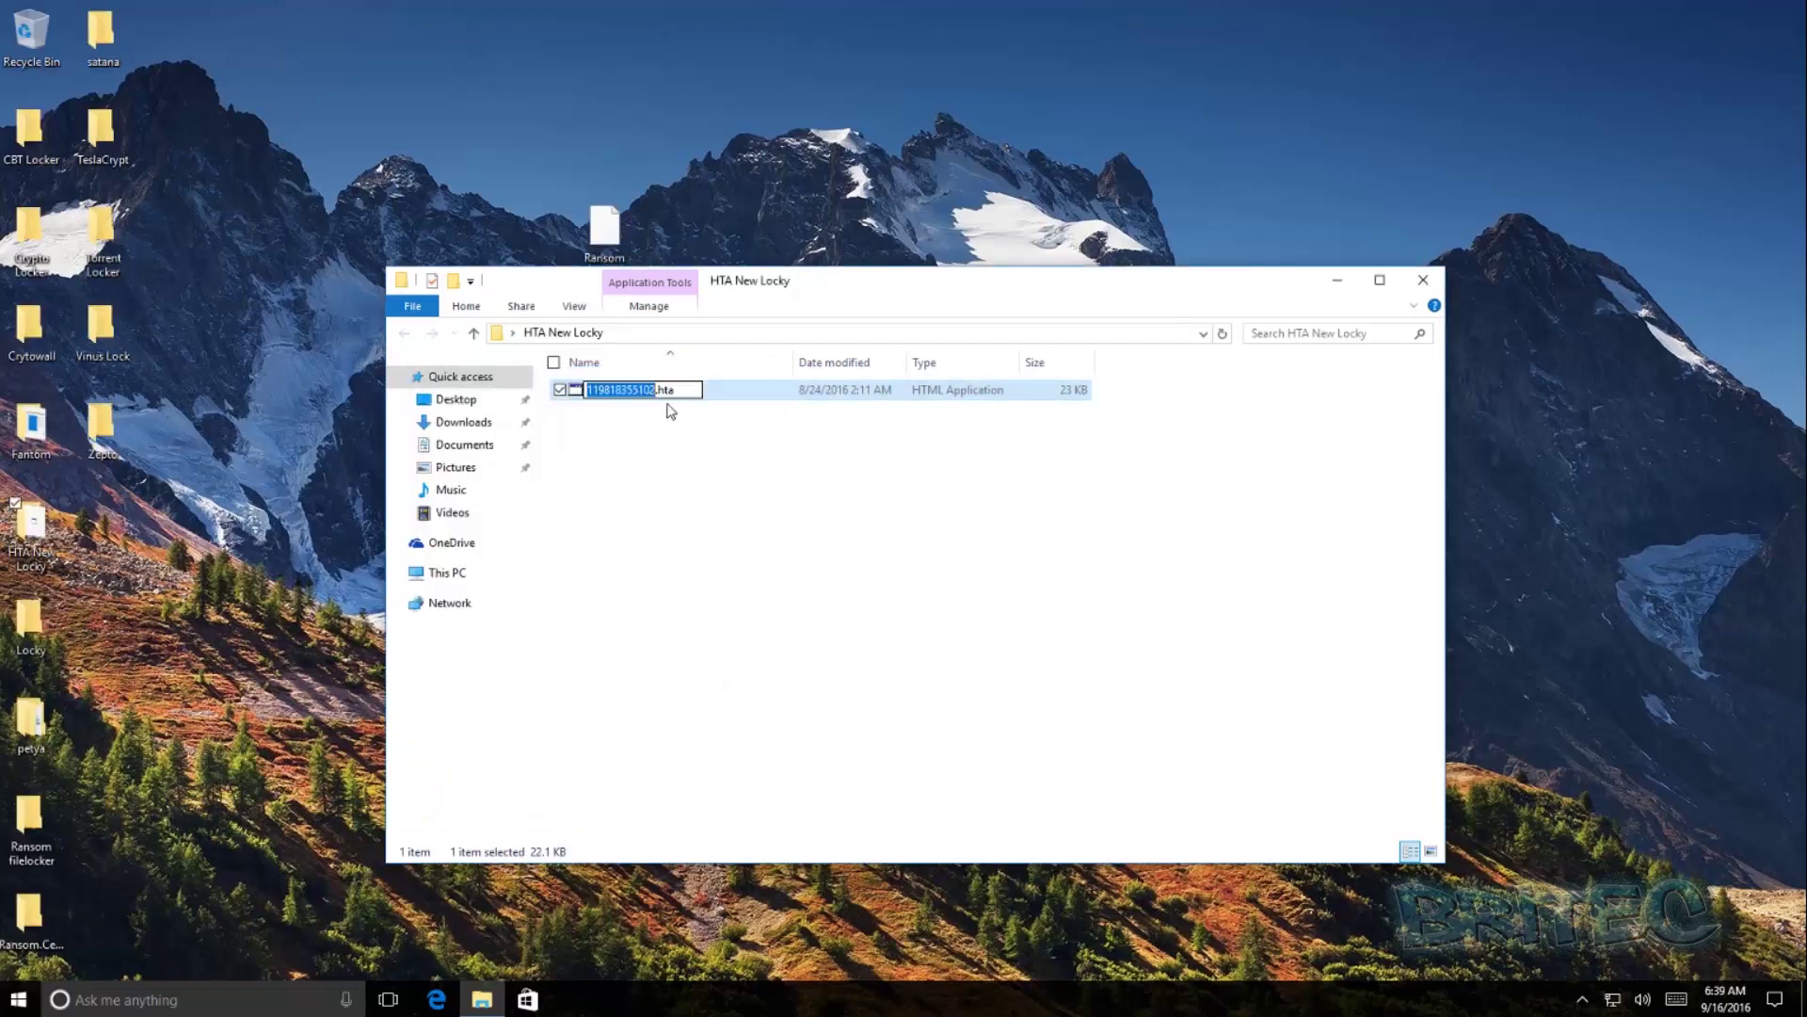
left_click_drag(678, 389, 668, 390)
type("exe")
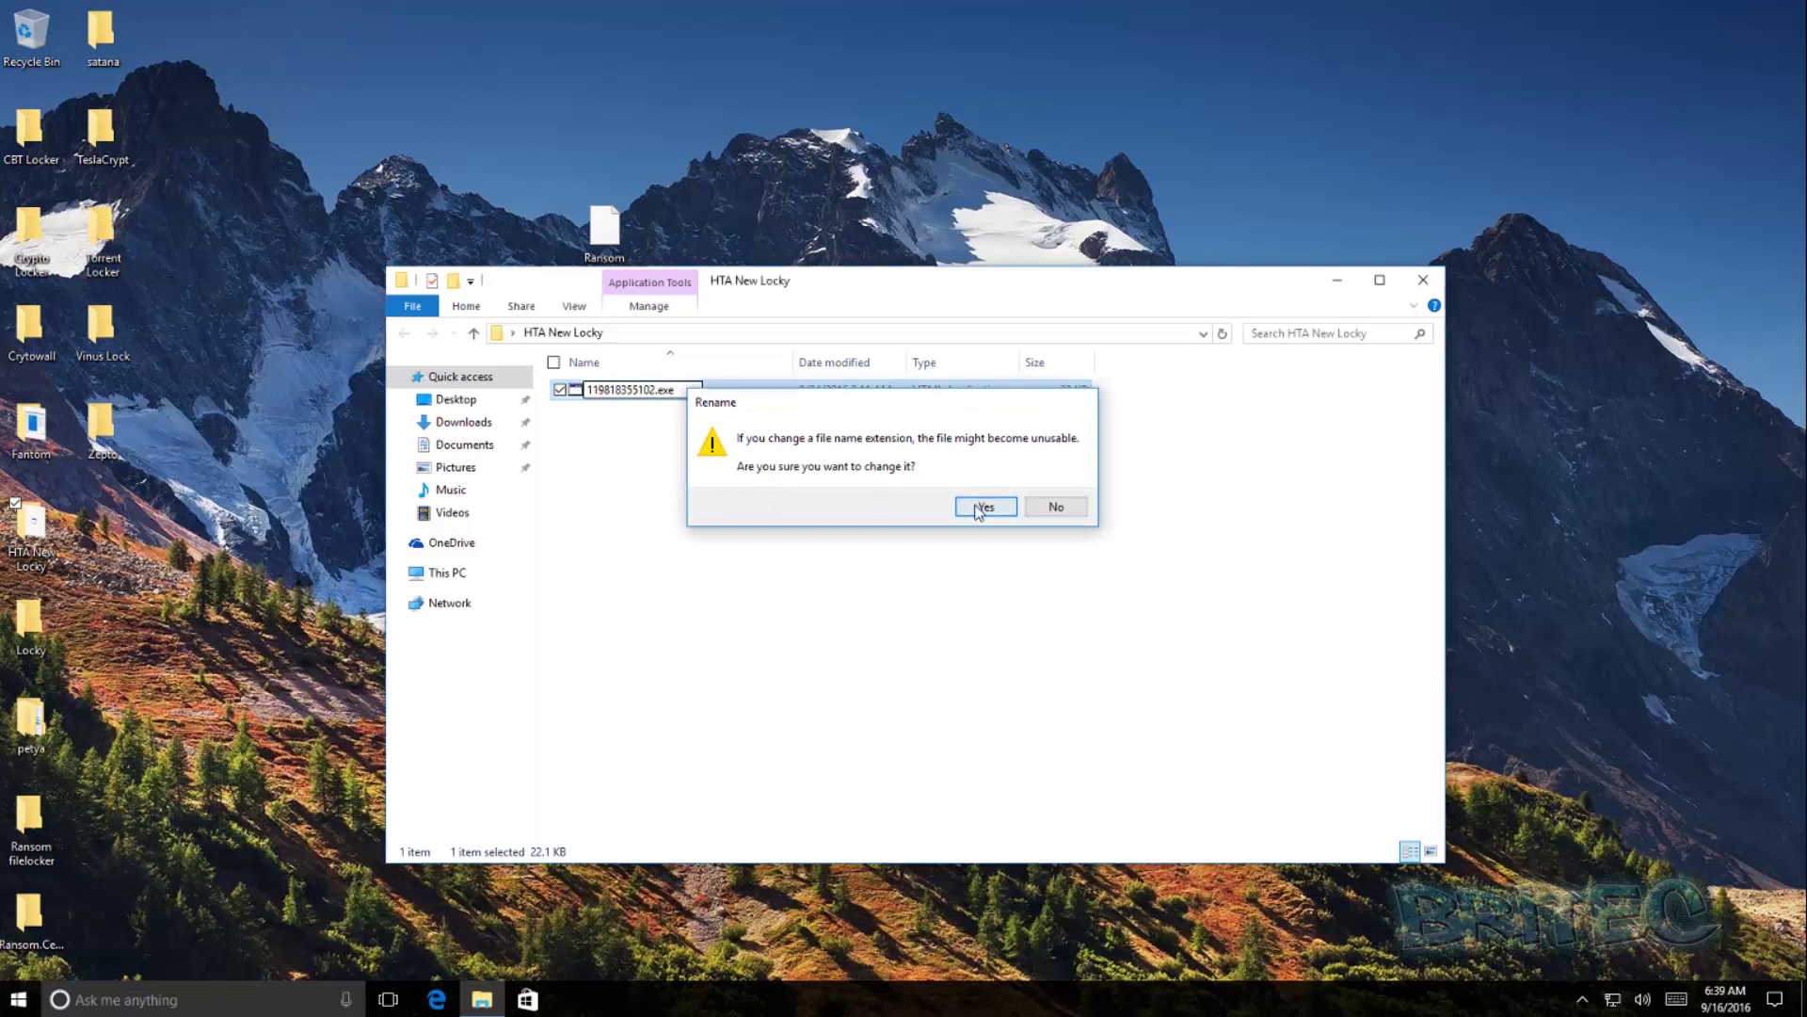
left_click(982, 507)
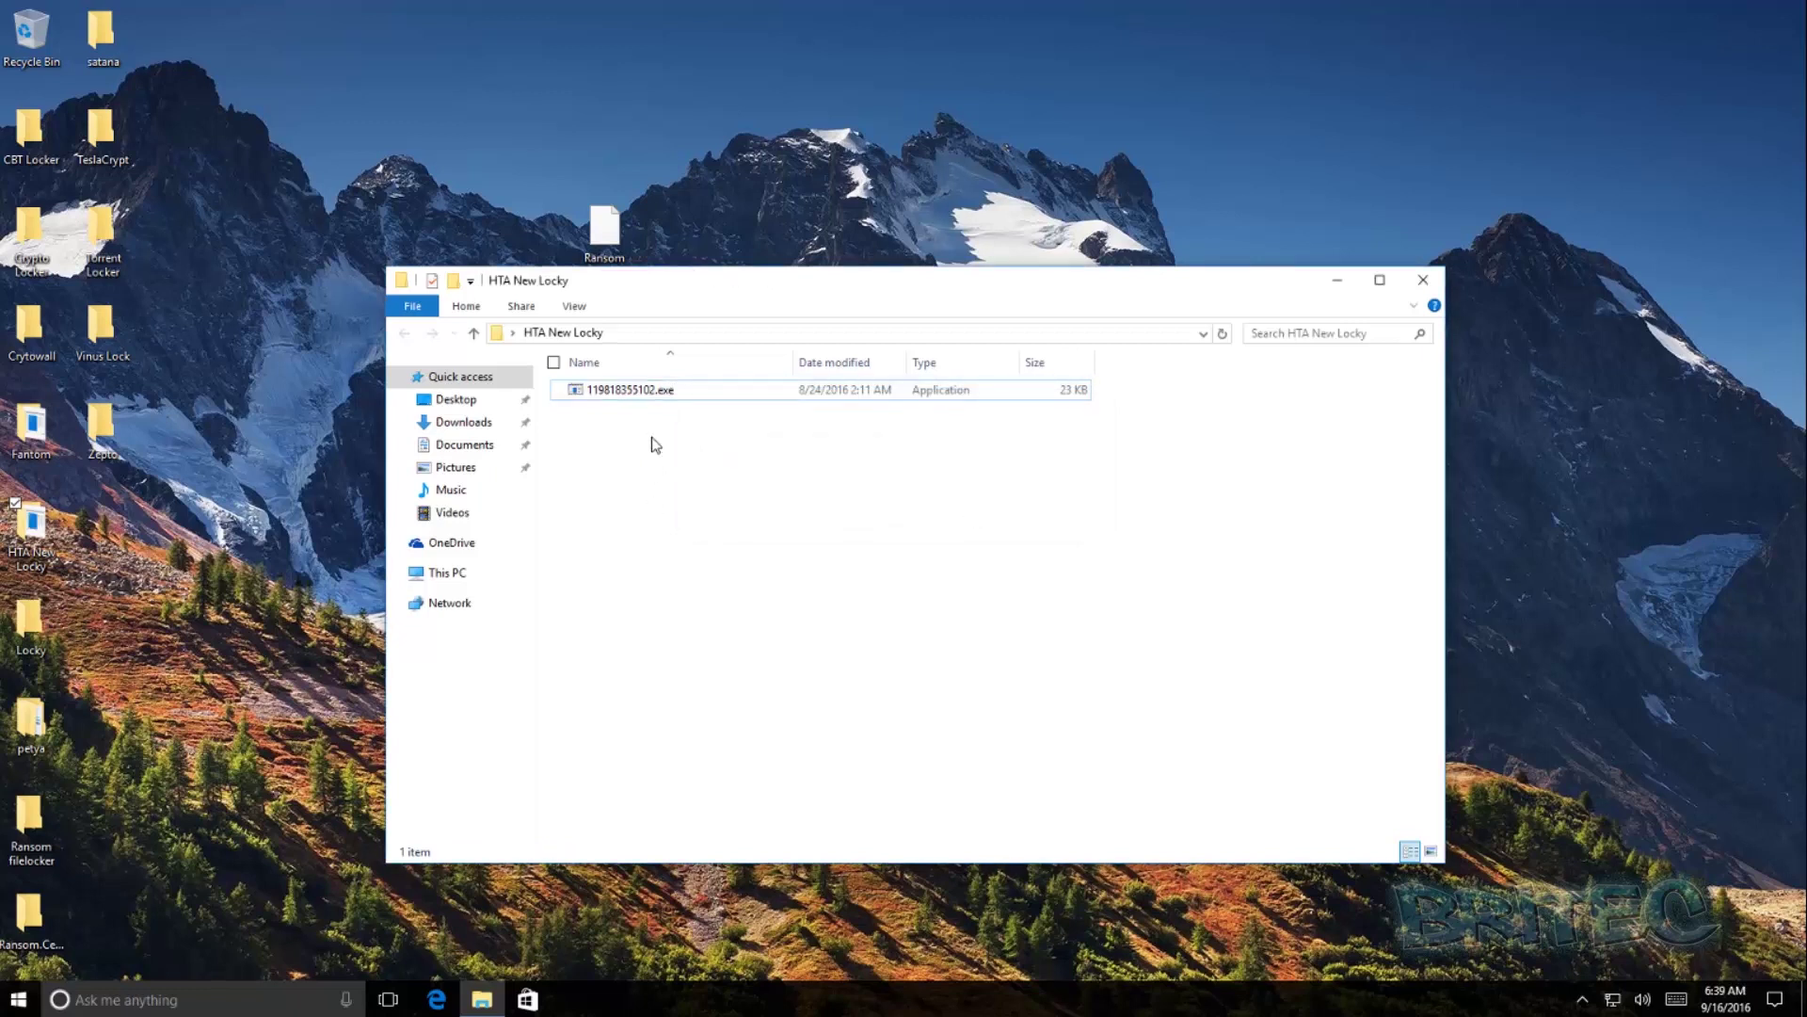
Run 119818355102.exe, dismiss its corrupted-file error and close the HTA New Locky folder.
double_click(636, 392)
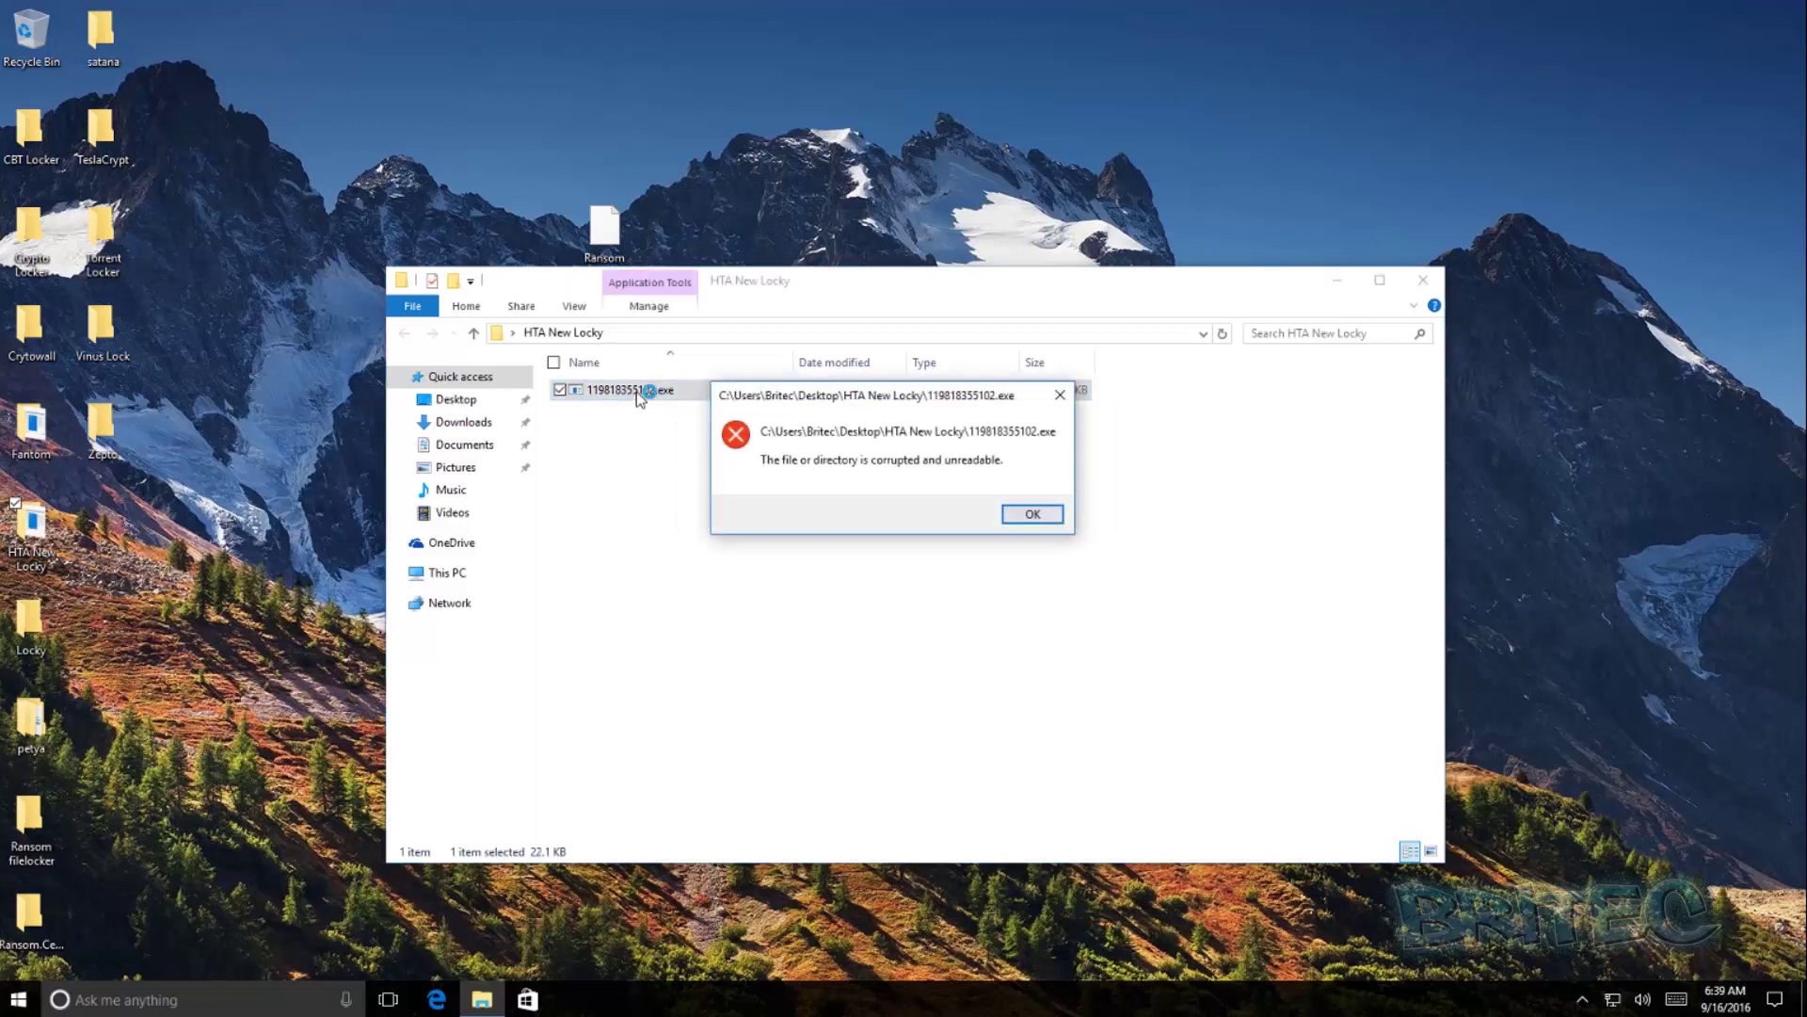
left_click(1032, 520)
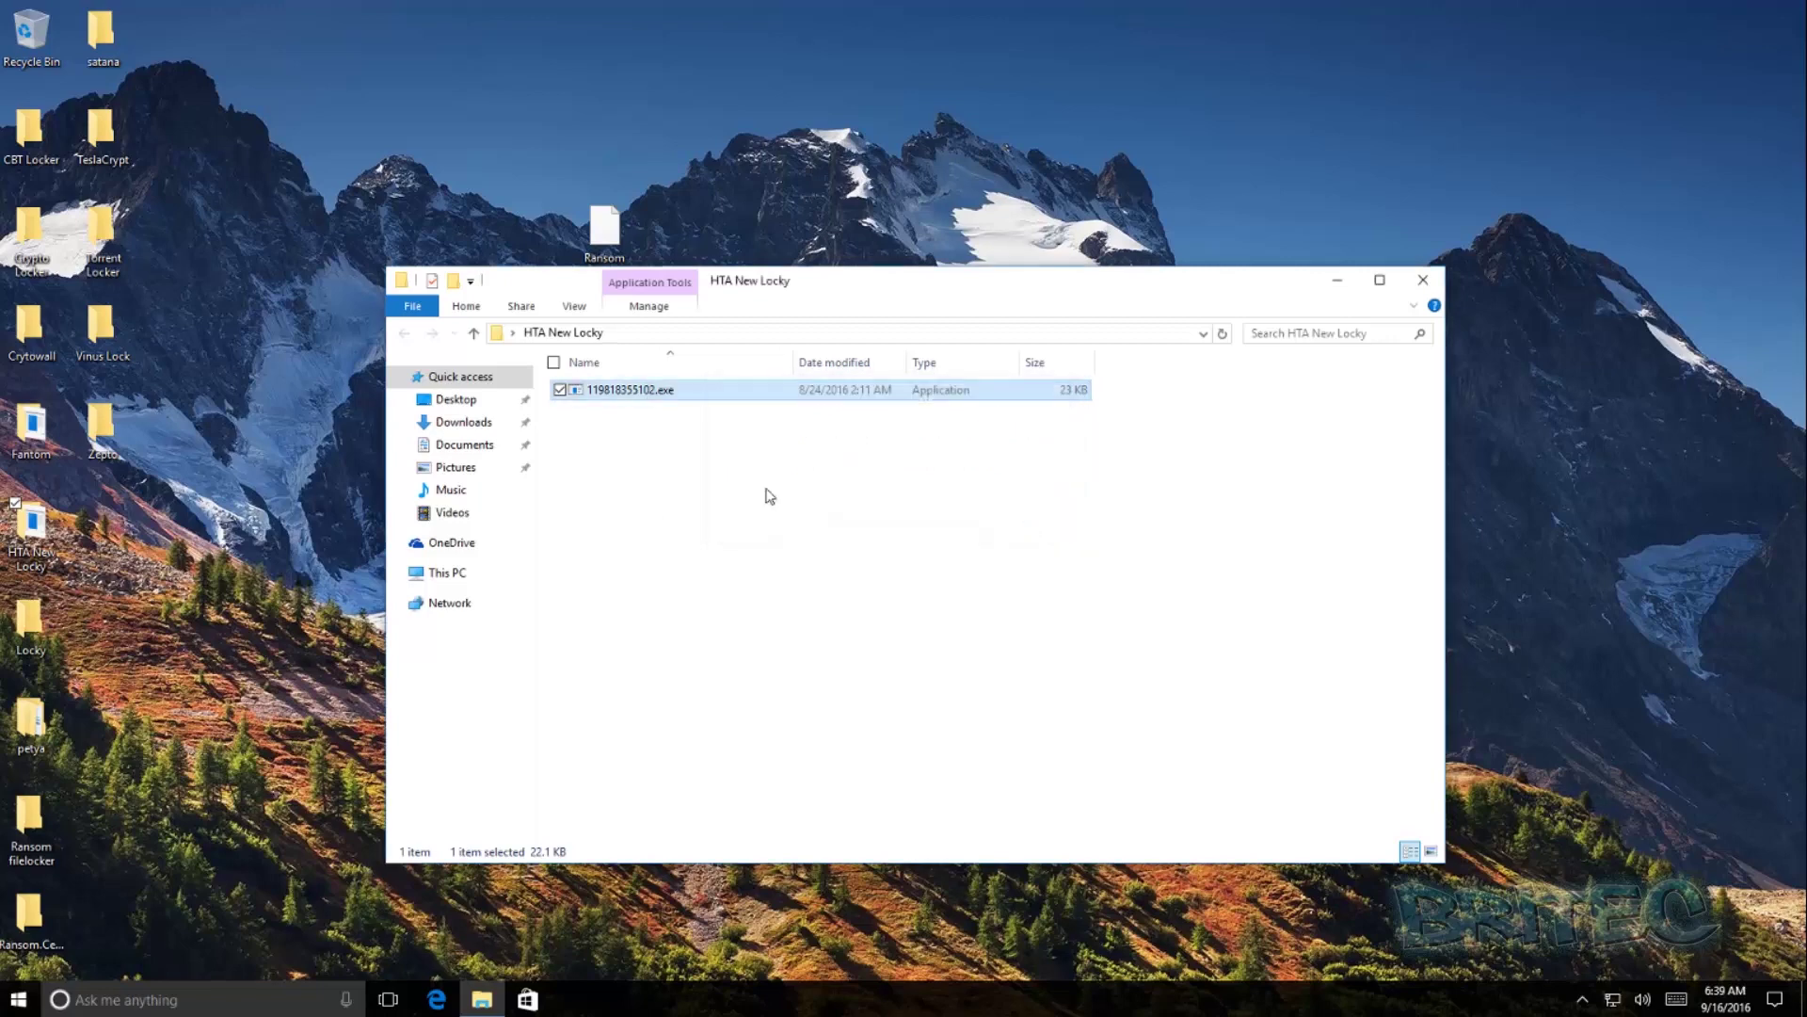
left_click(1423, 279)
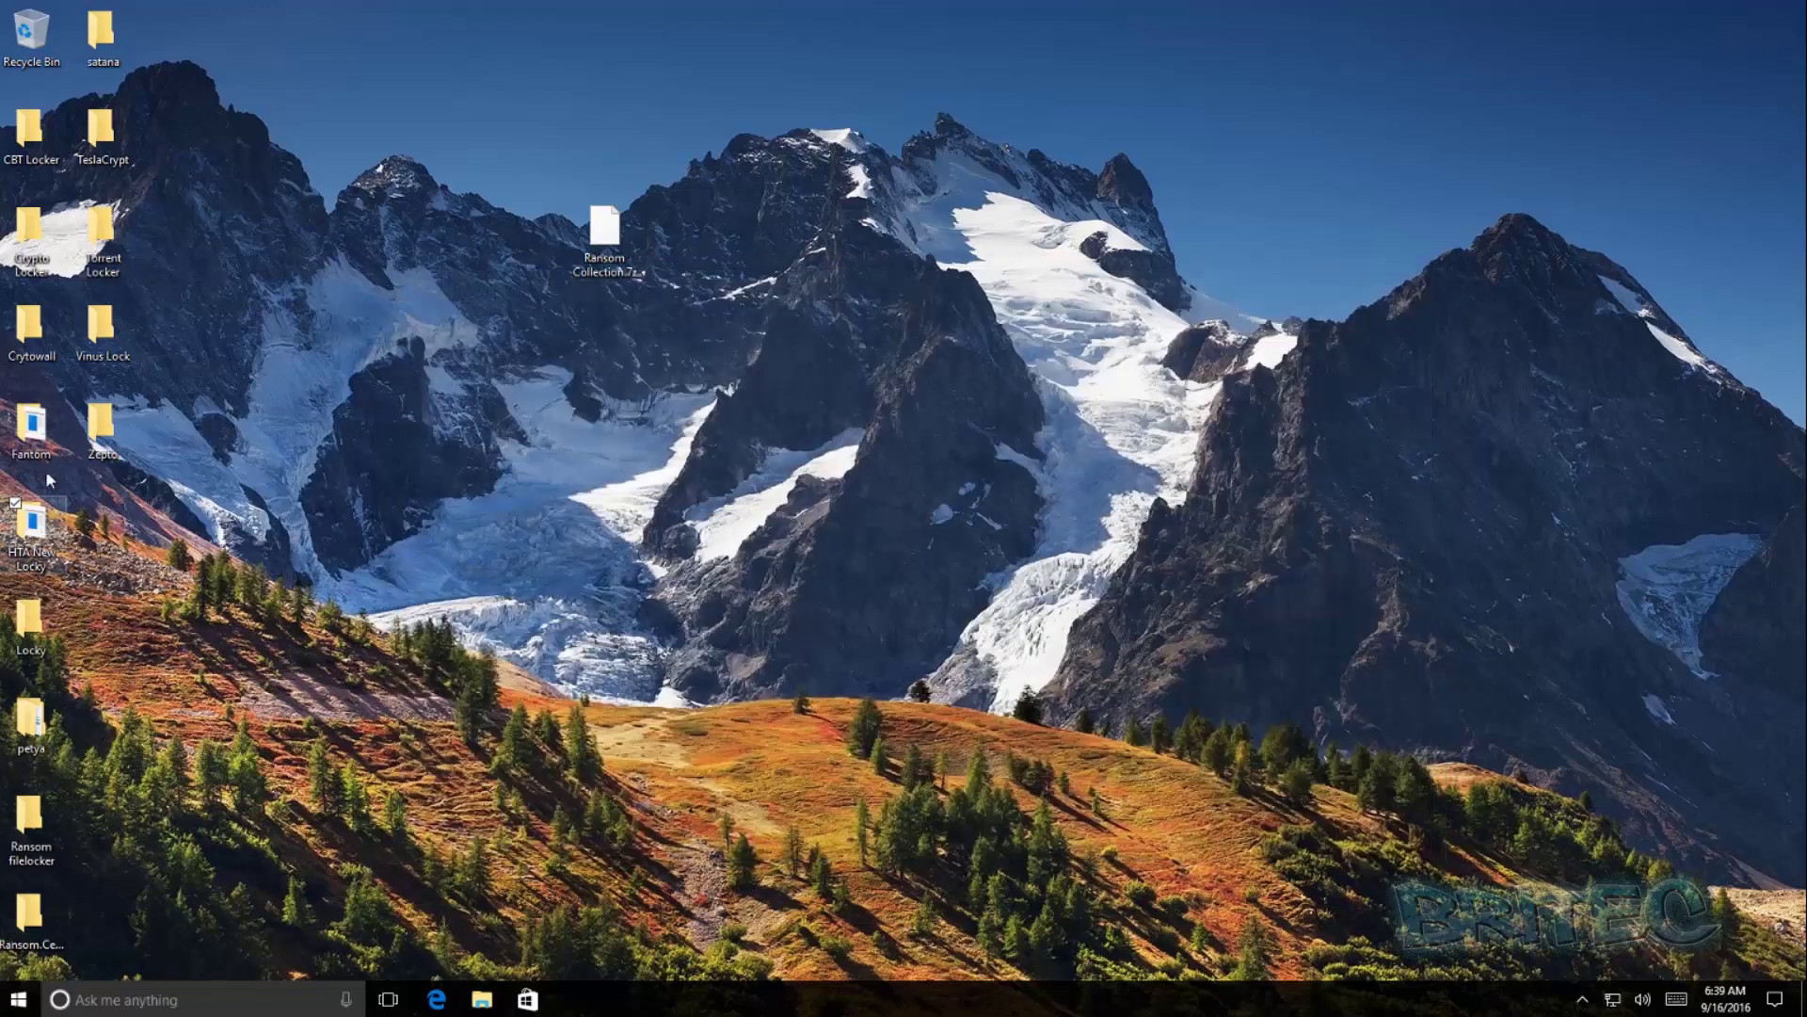
Run the Fantom sample, dismiss its can't-run message, then close the Fantom and petya folders.
double_click(44, 431)
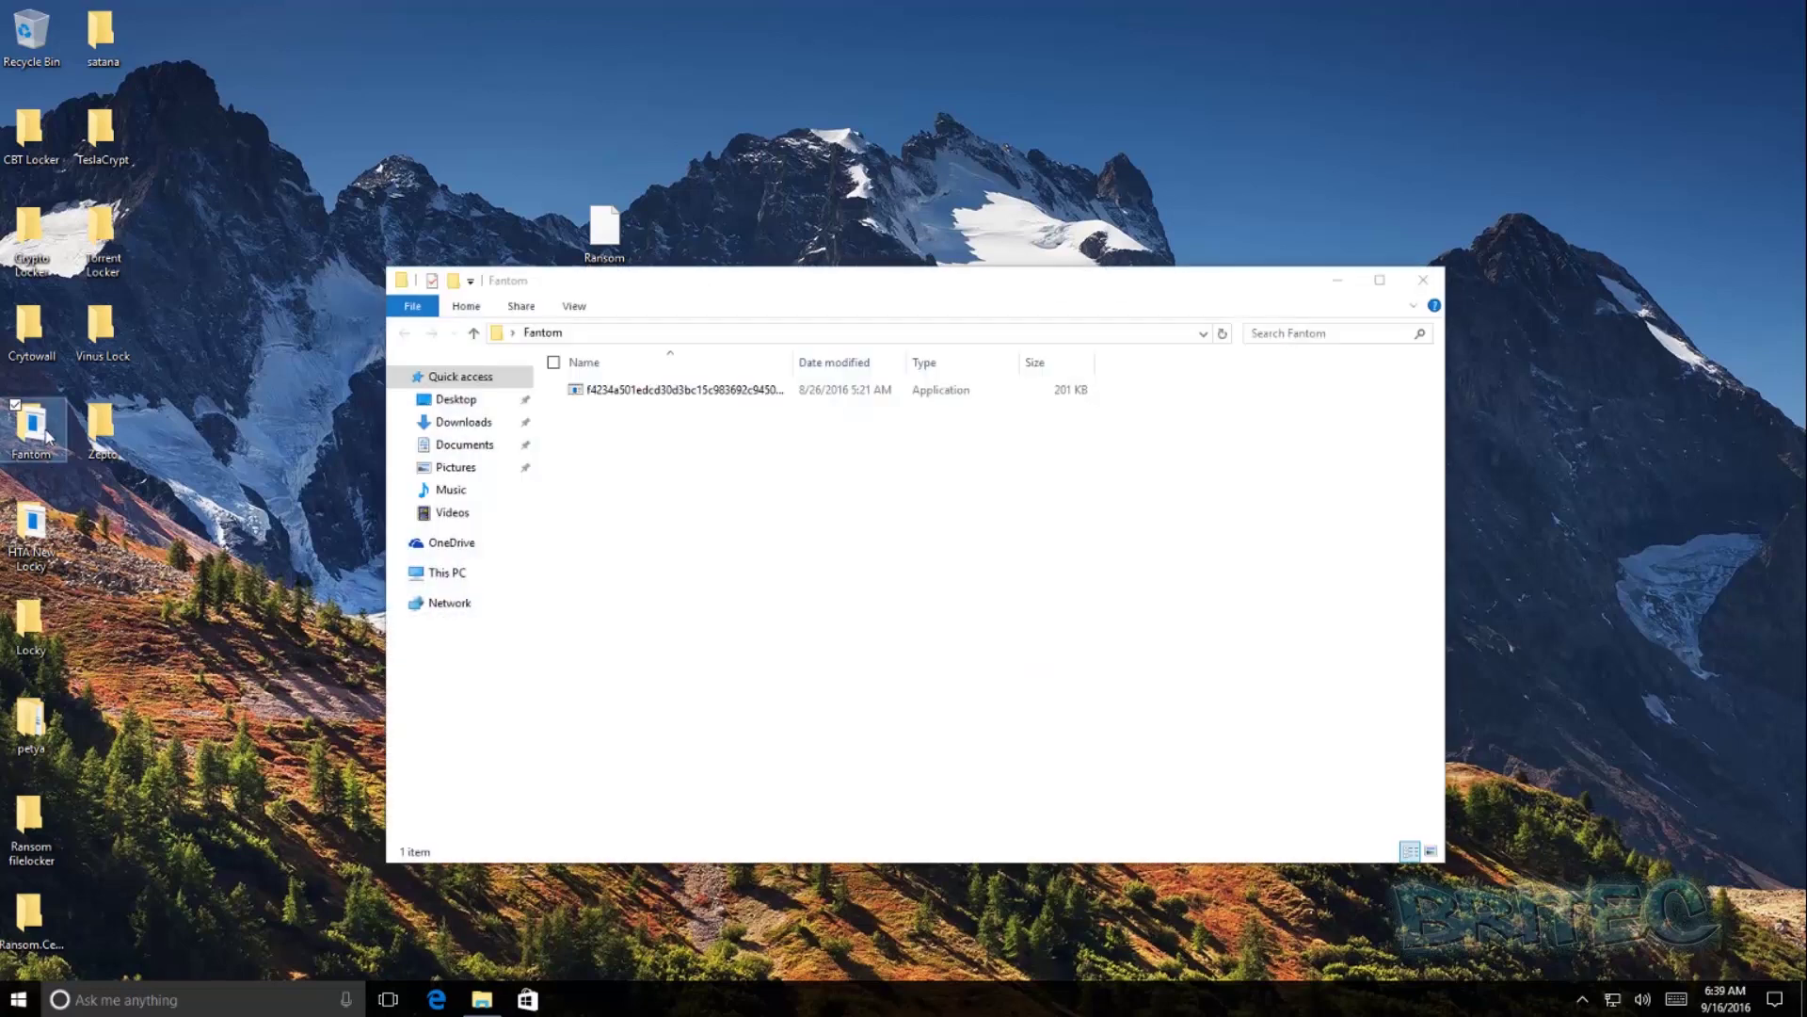
double_click(734, 390)
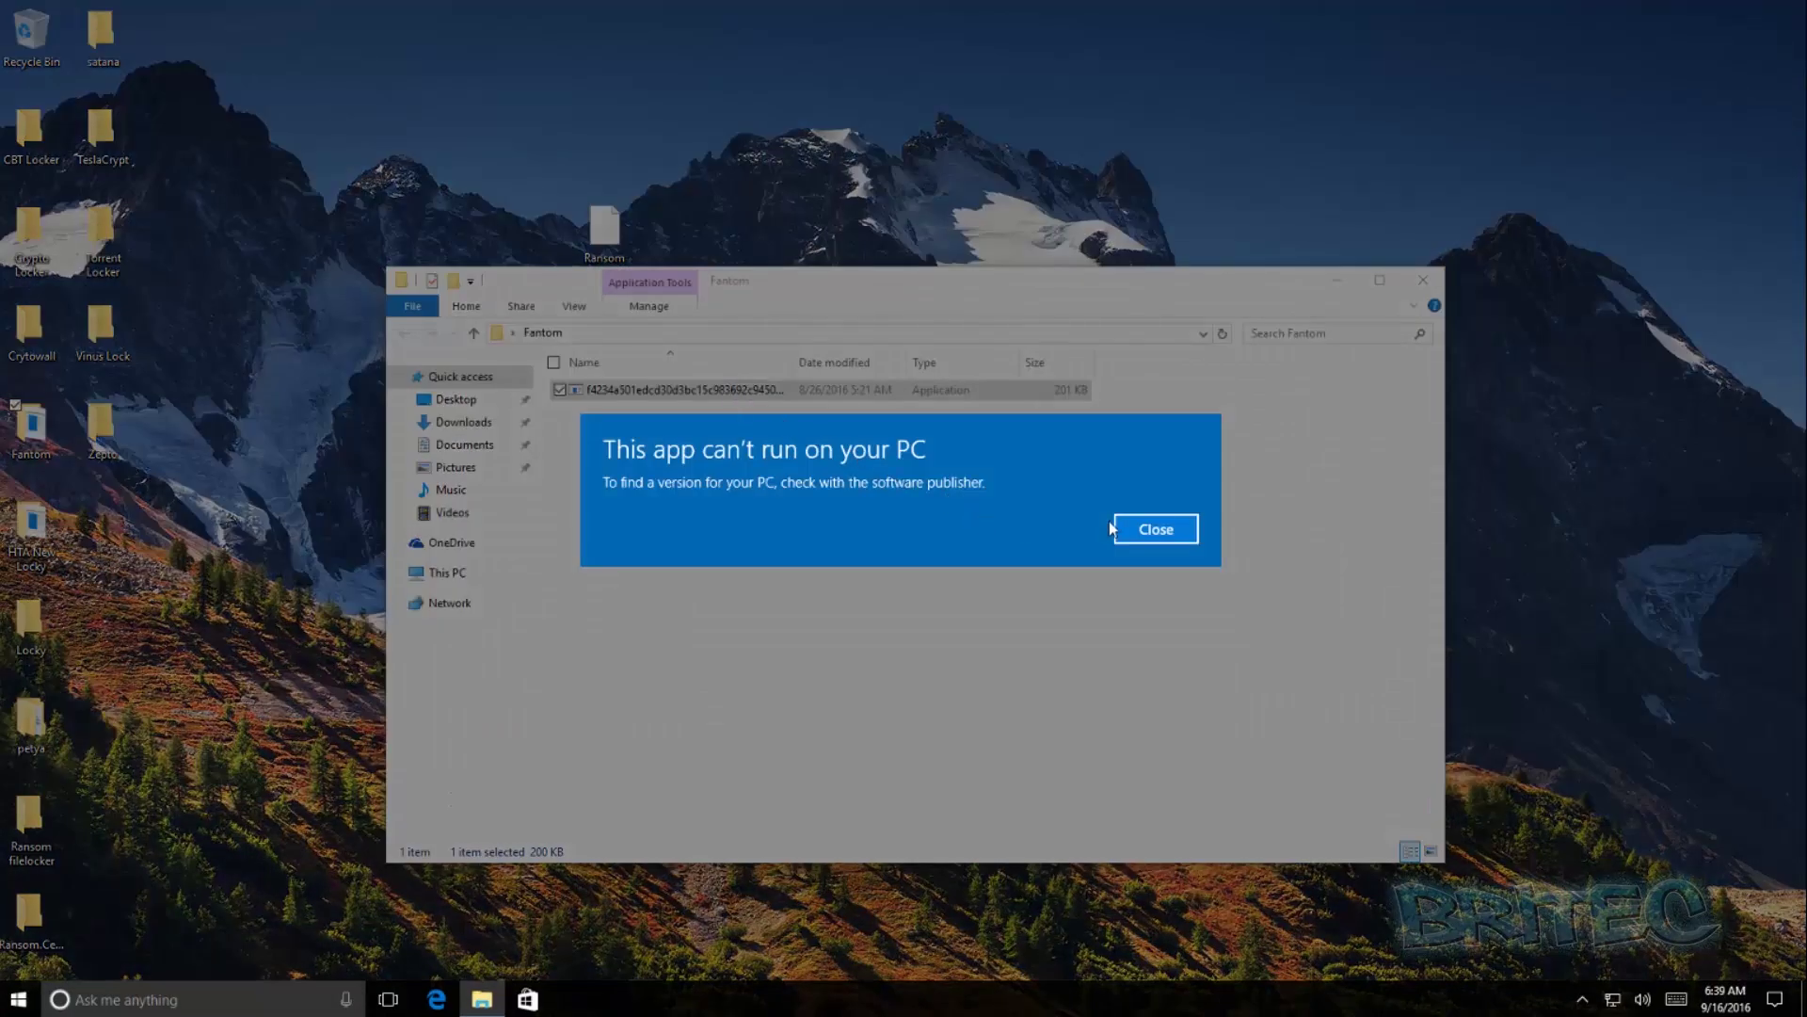
left_click(1156, 530)
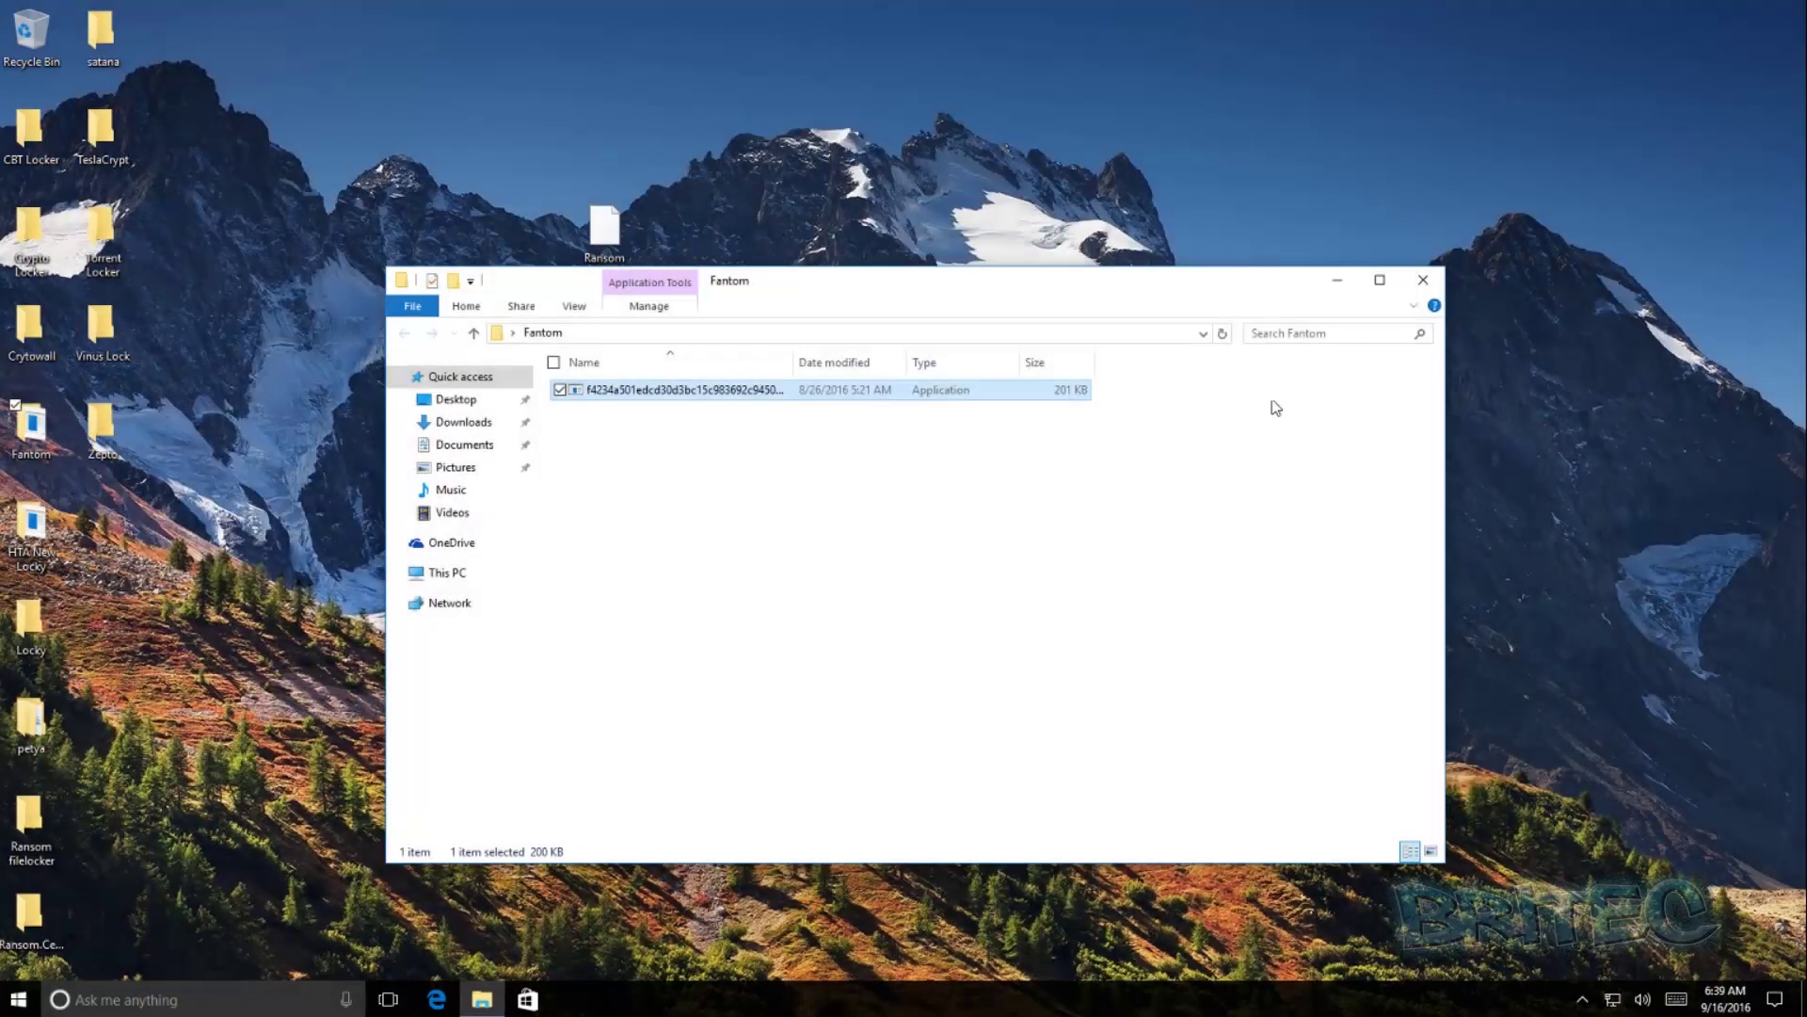
left_click(1423, 280)
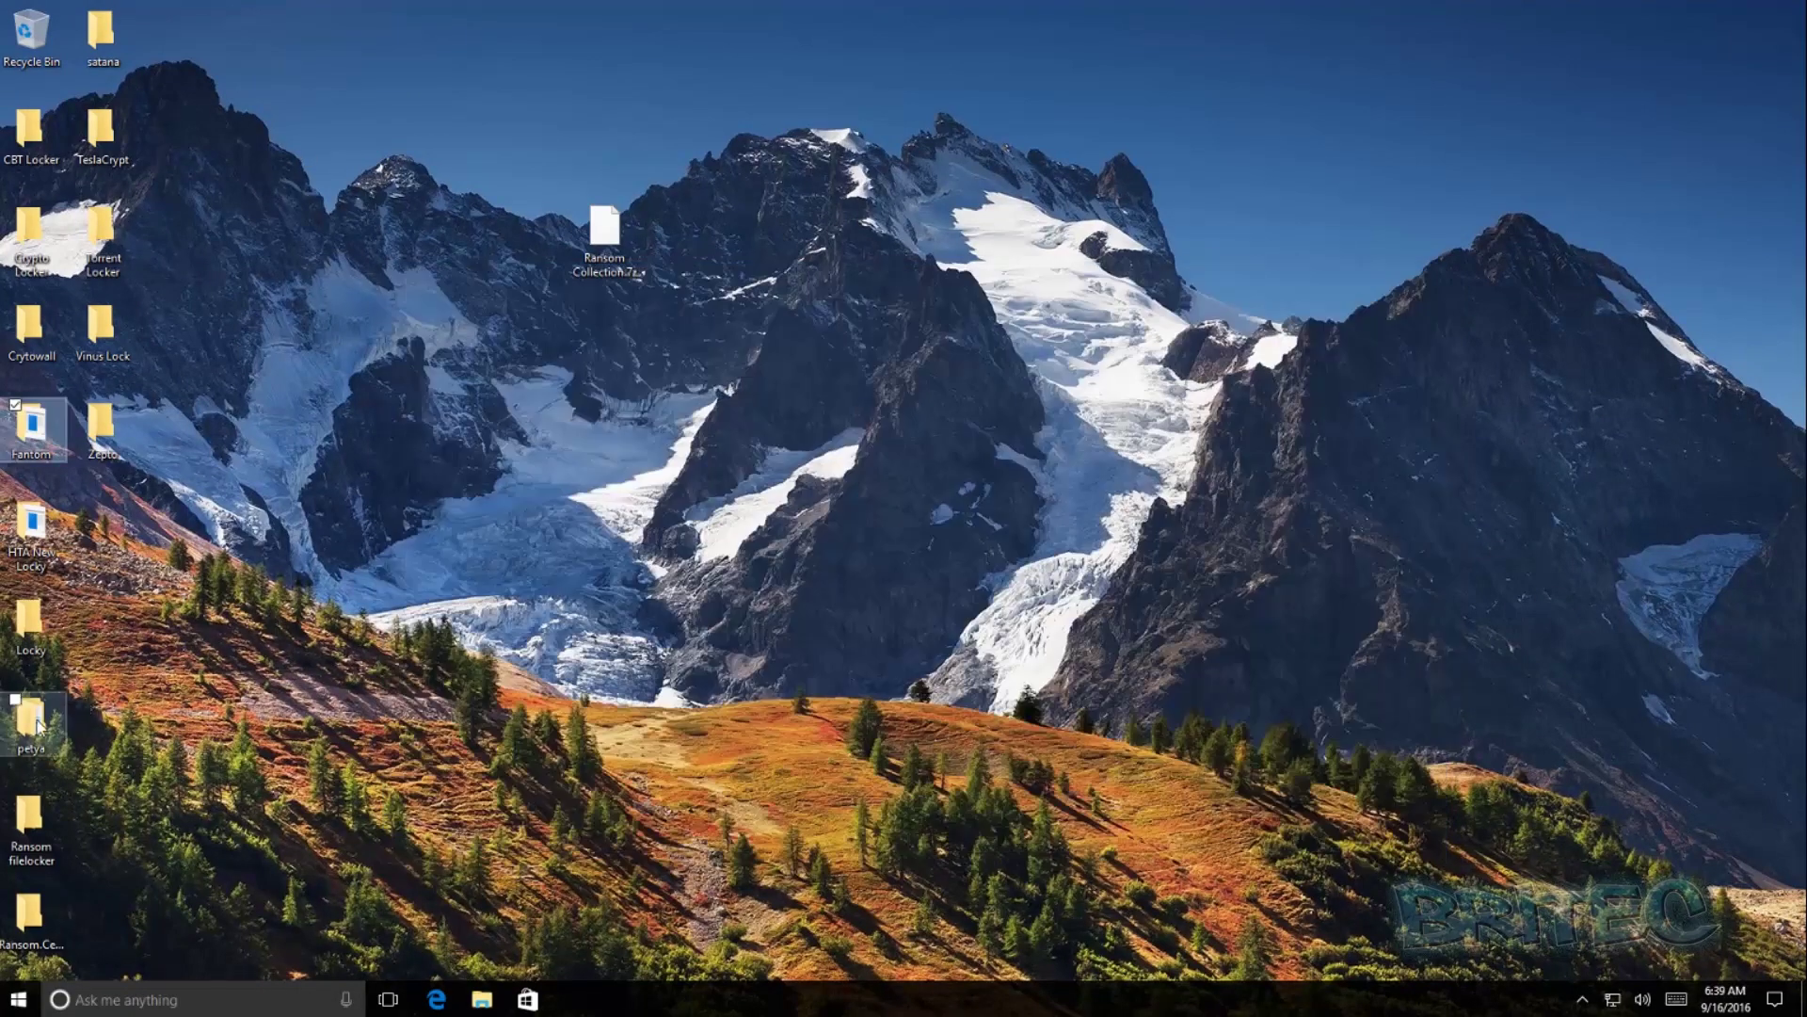
double_click(30, 720)
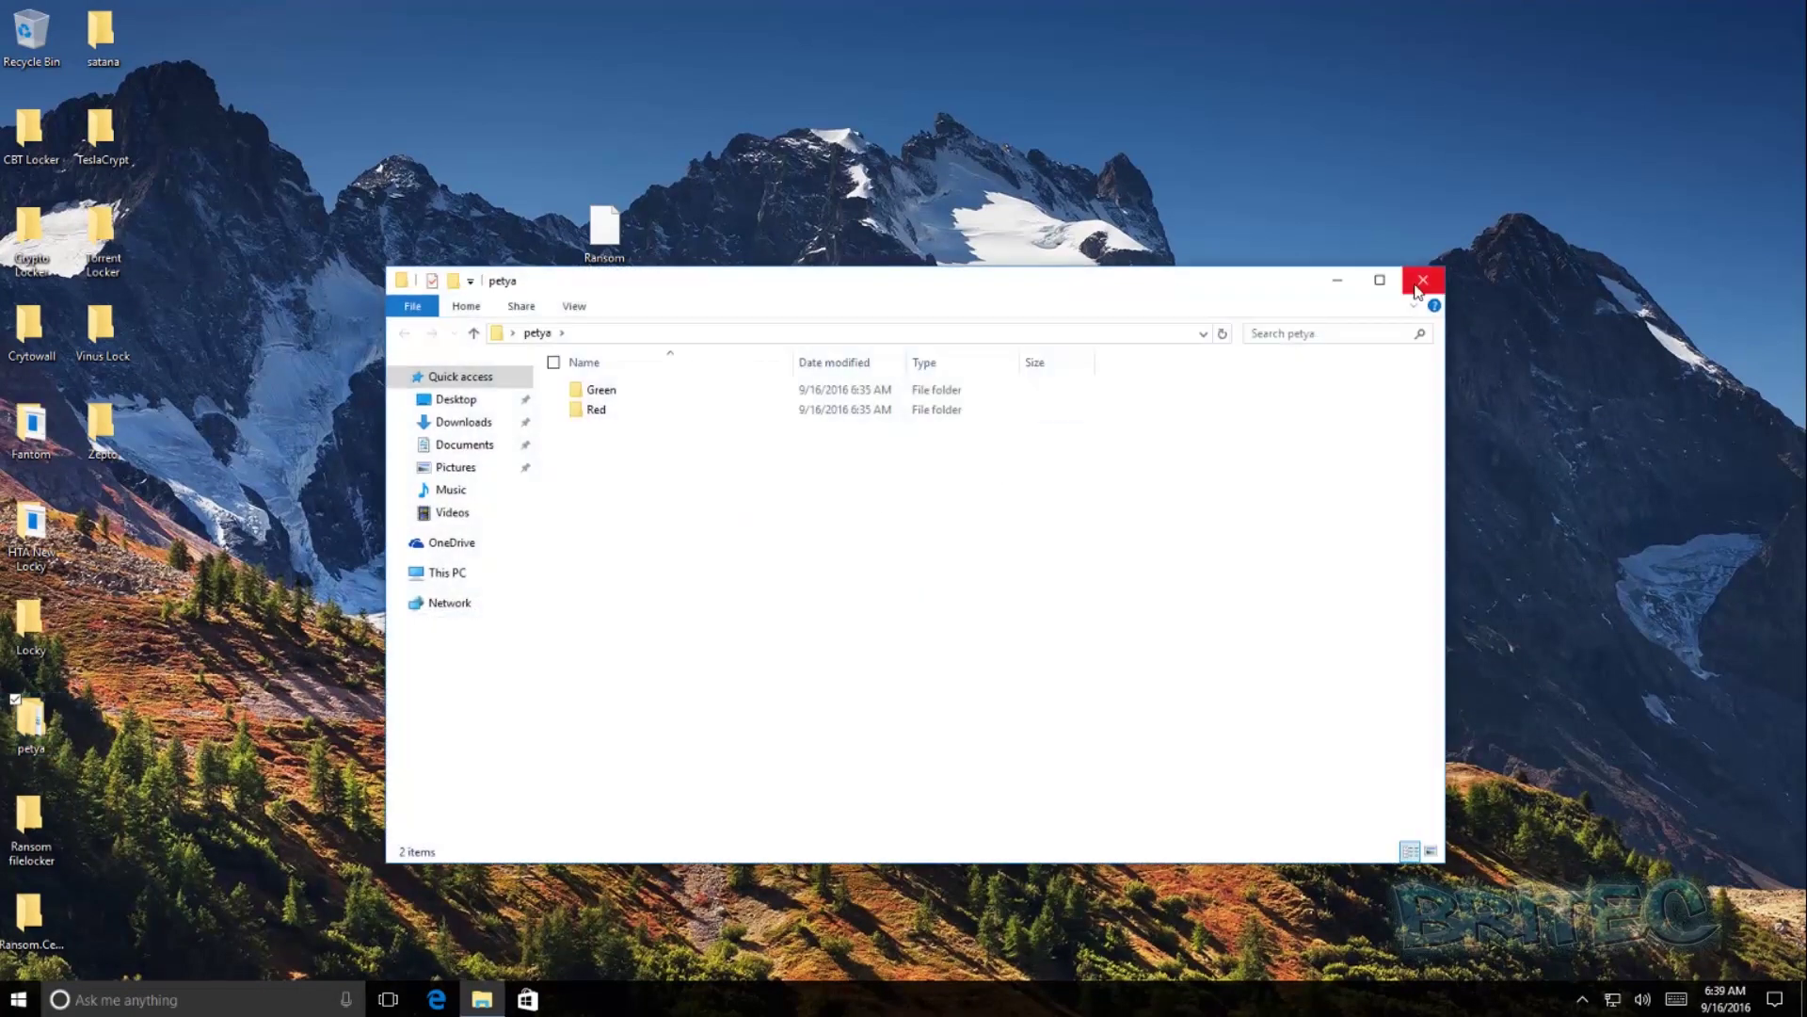
left_click(1423, 279)
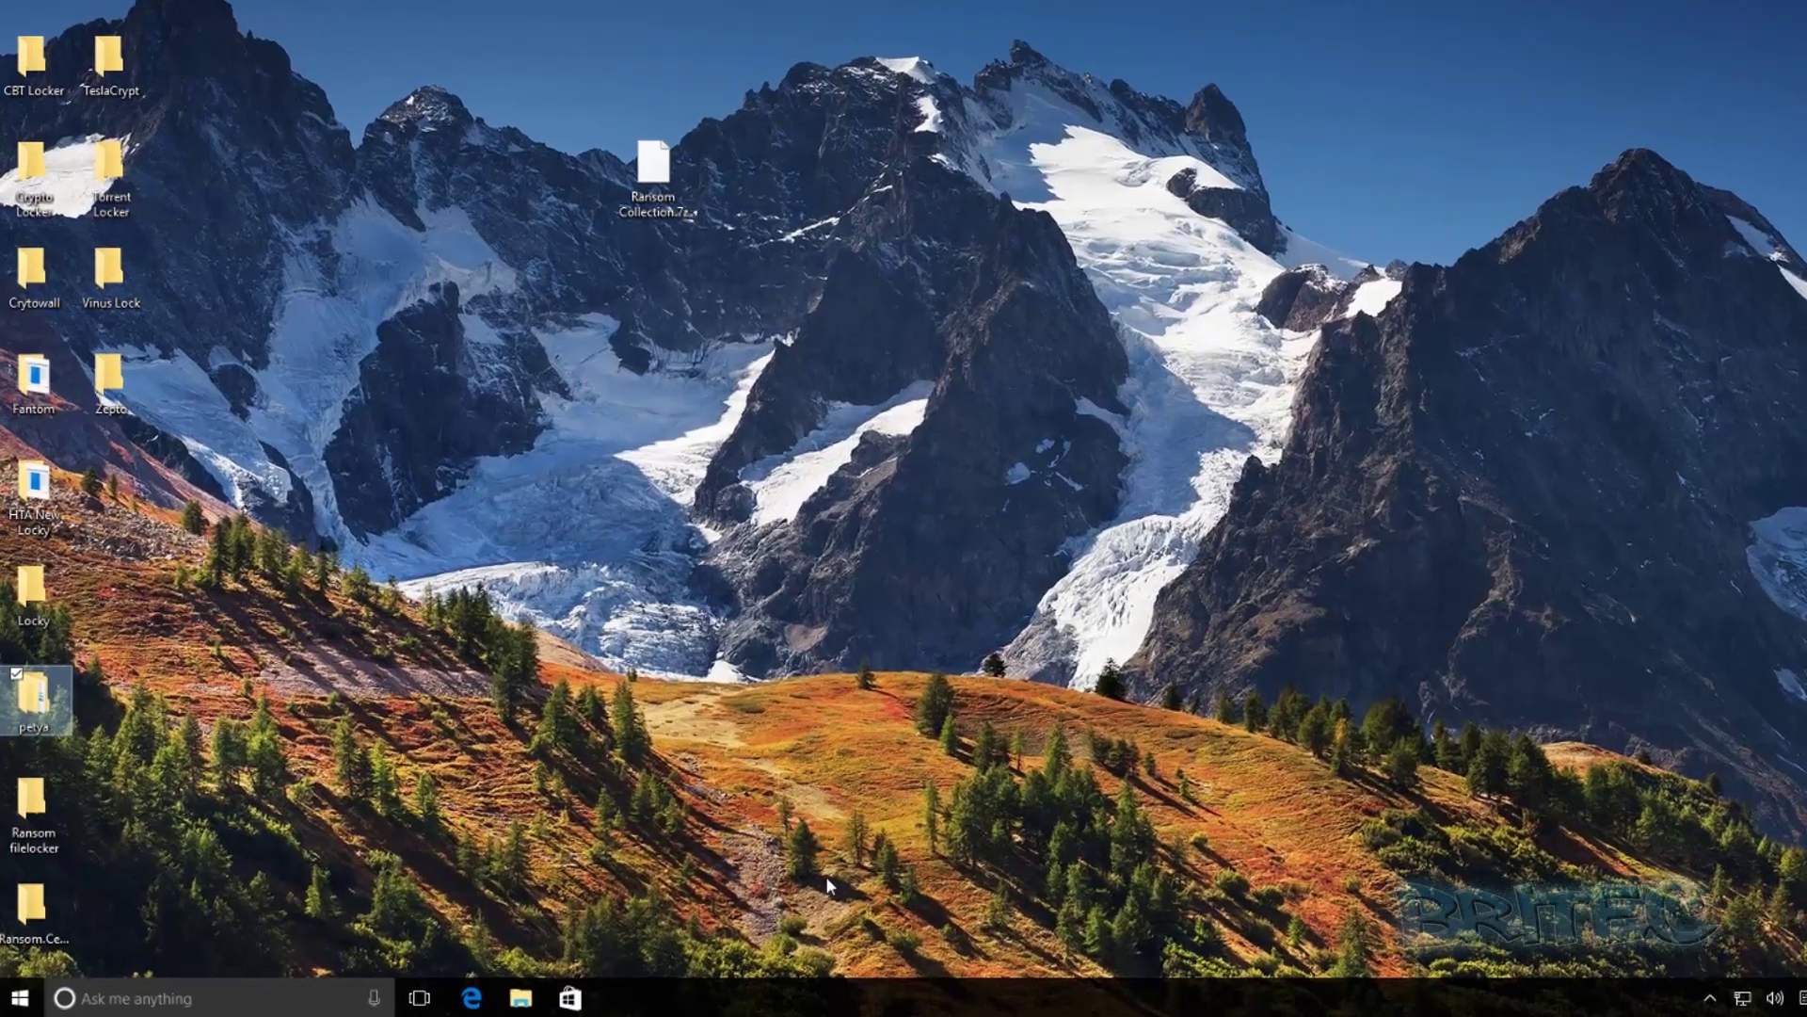
Switch real-time protection and cloud-based protection Off on the Windows Defender settings page.
key("super")
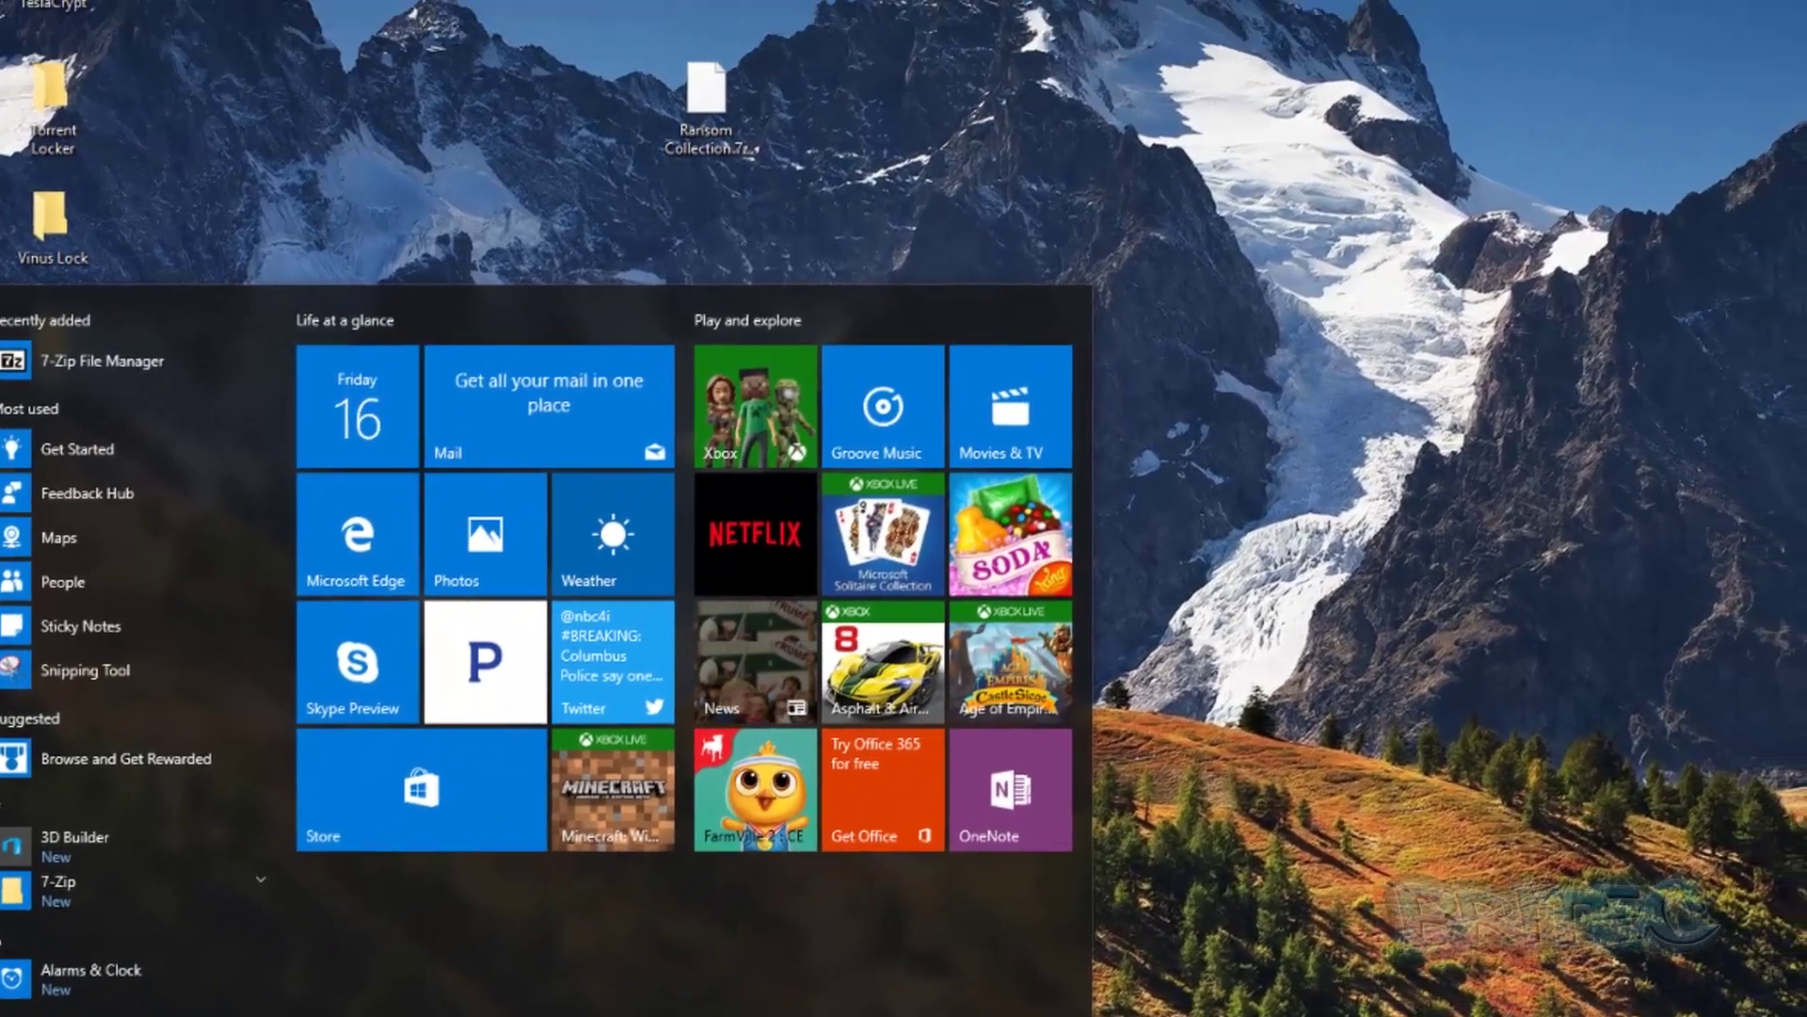
left_click(5, 928)
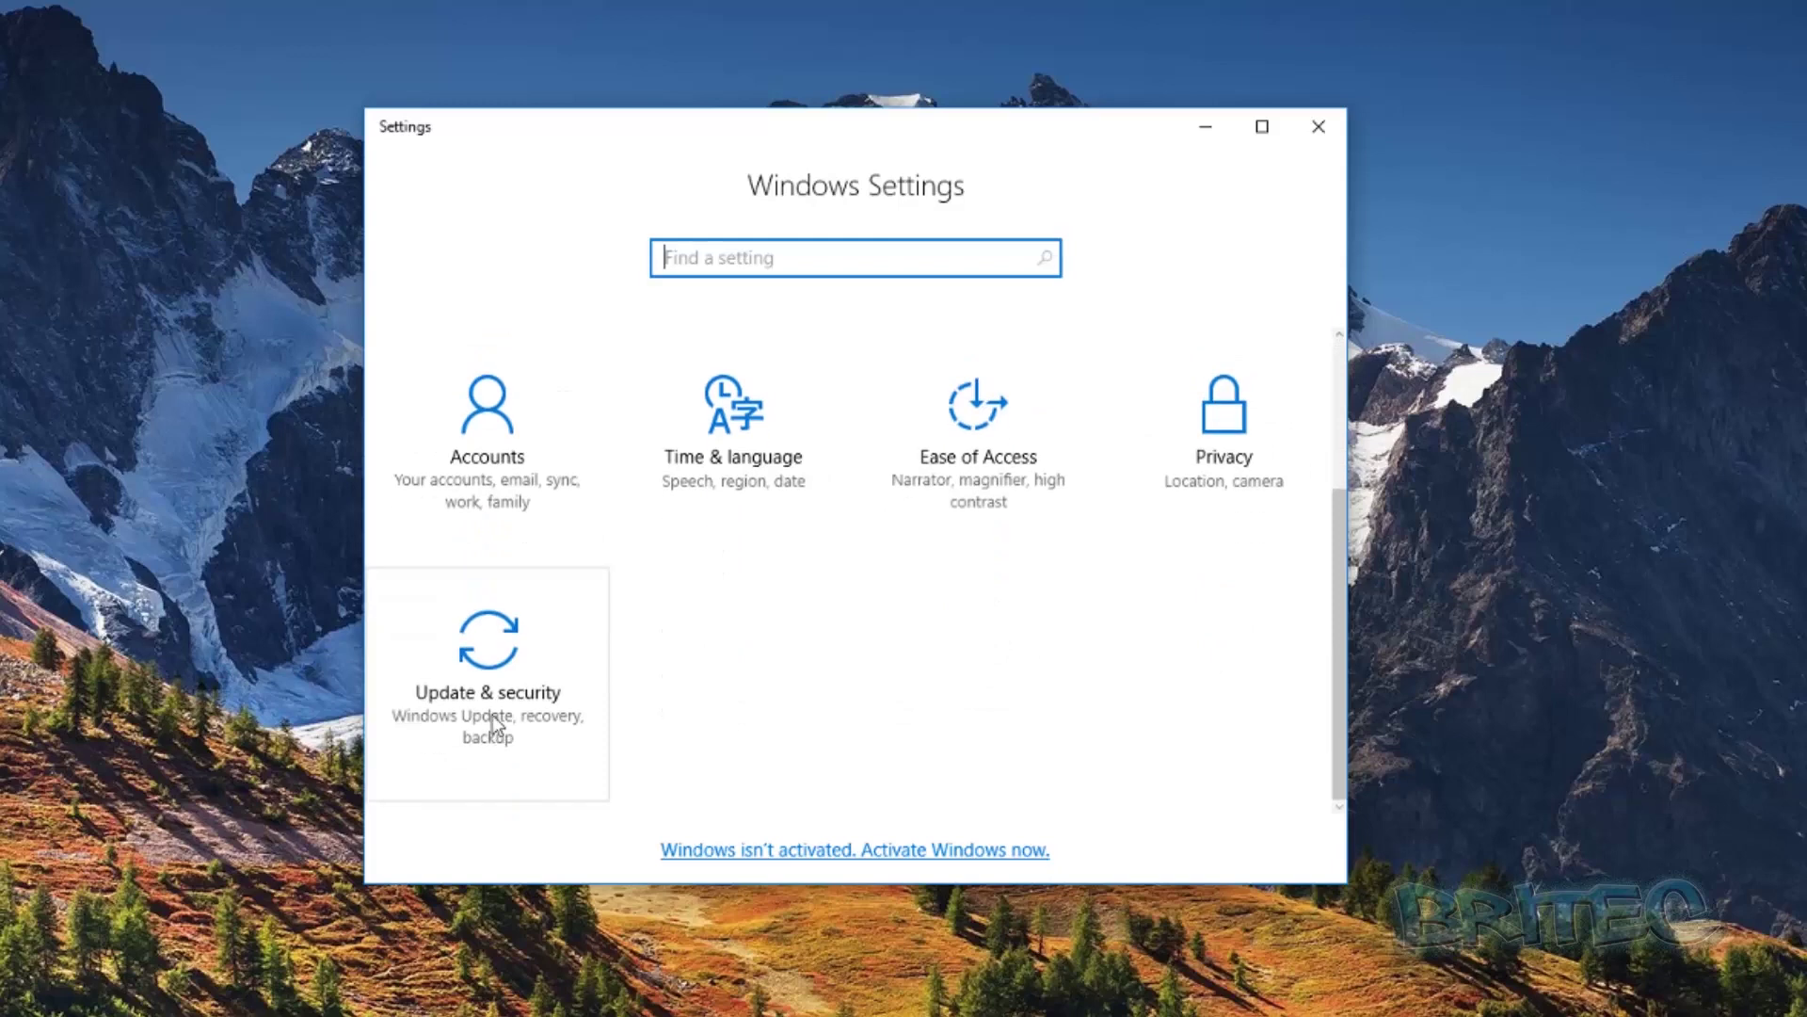
left_click(493, 715)
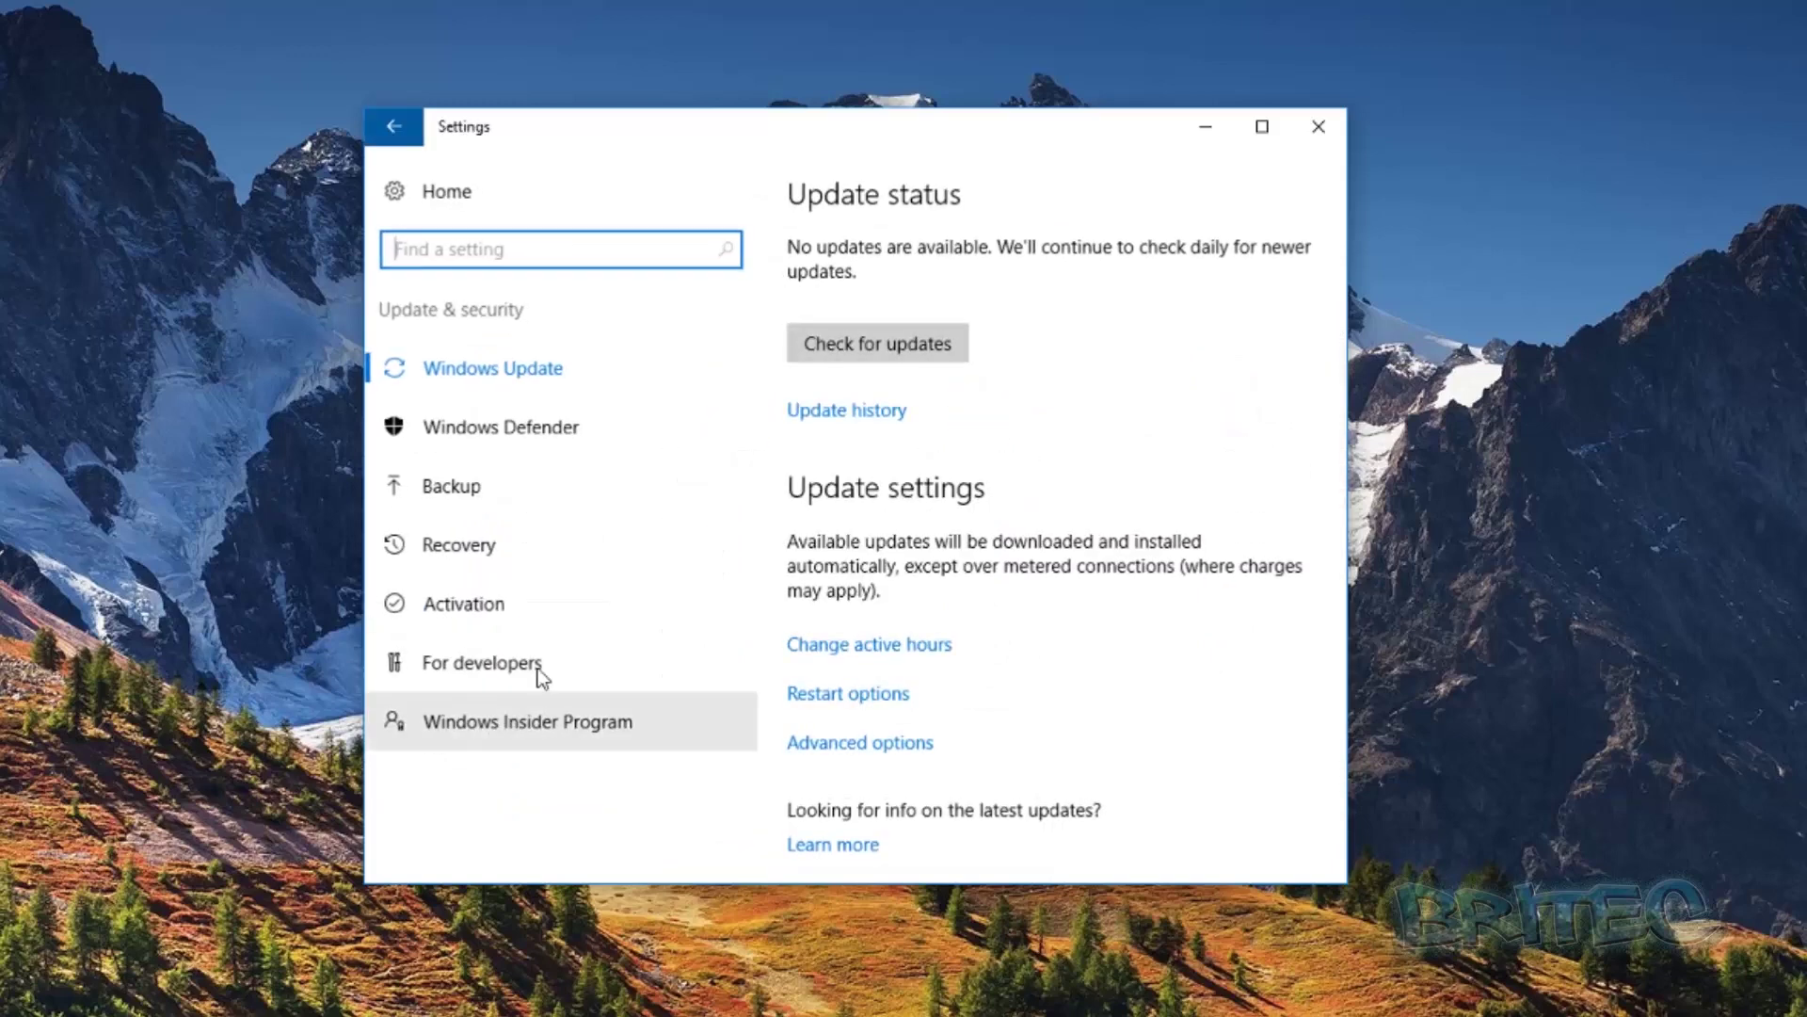
left_click(527, 425)
left_click(807, 490)
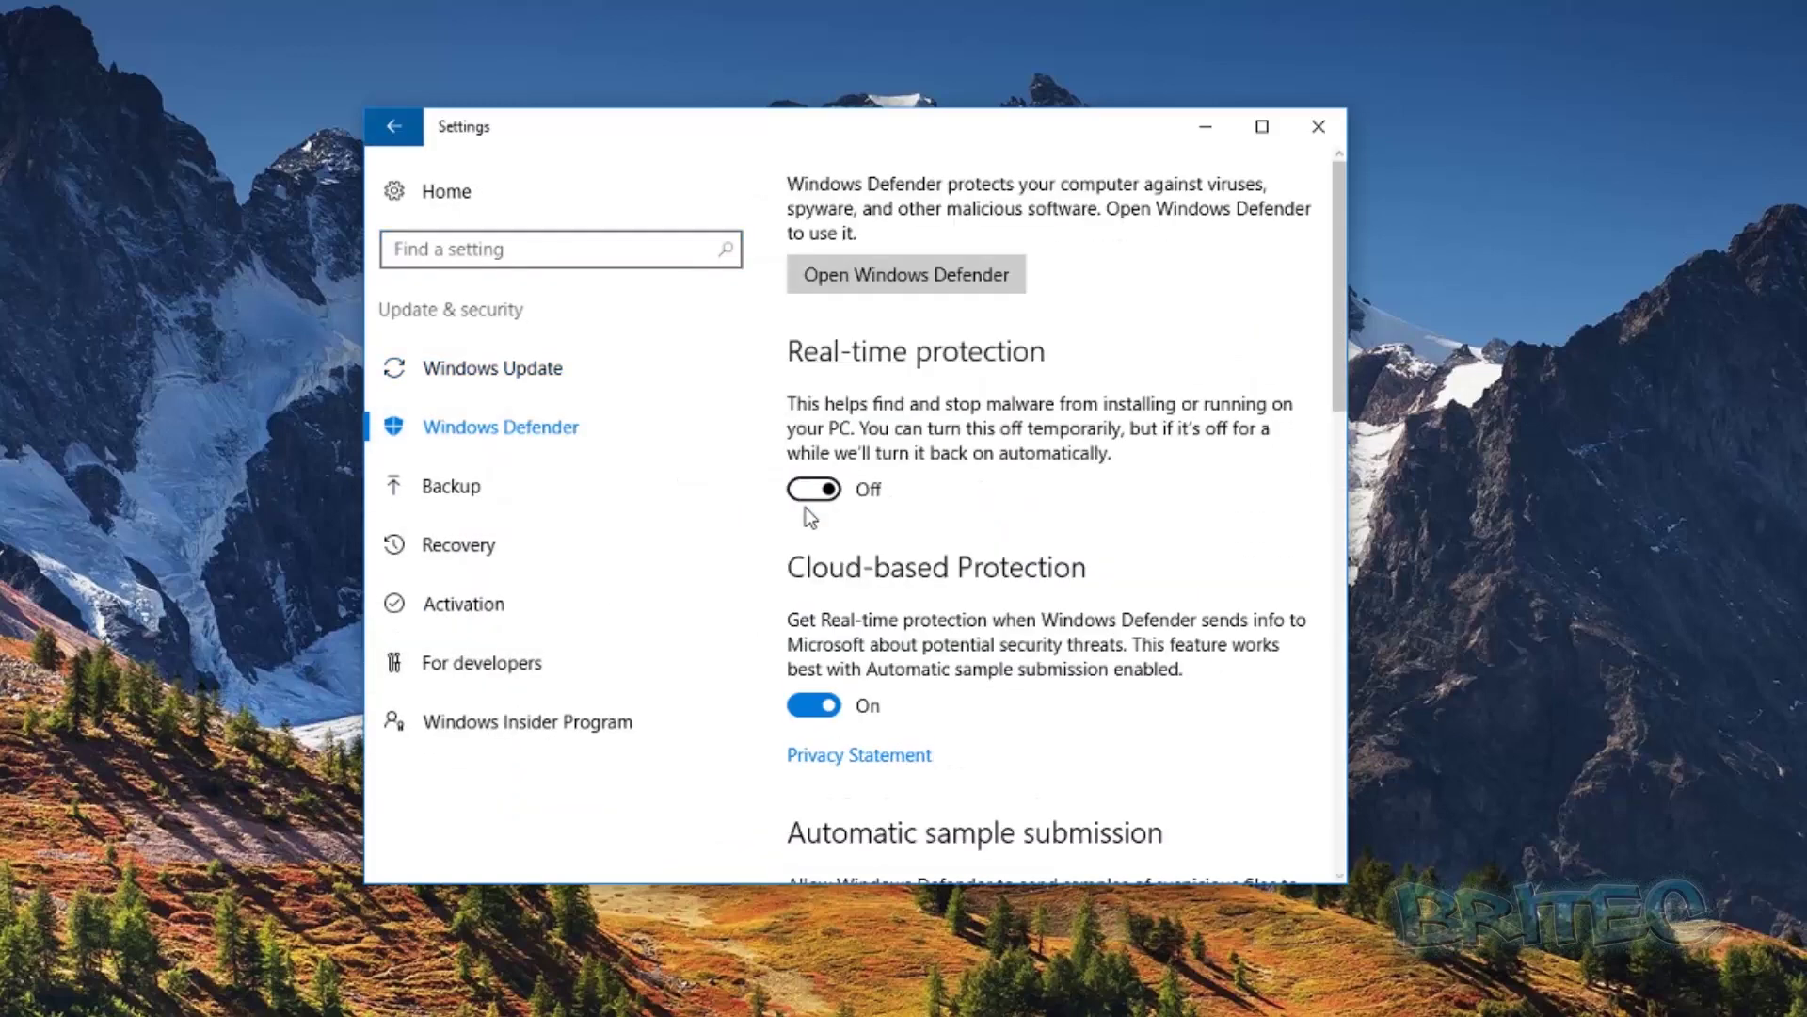
left_click(815, 706)
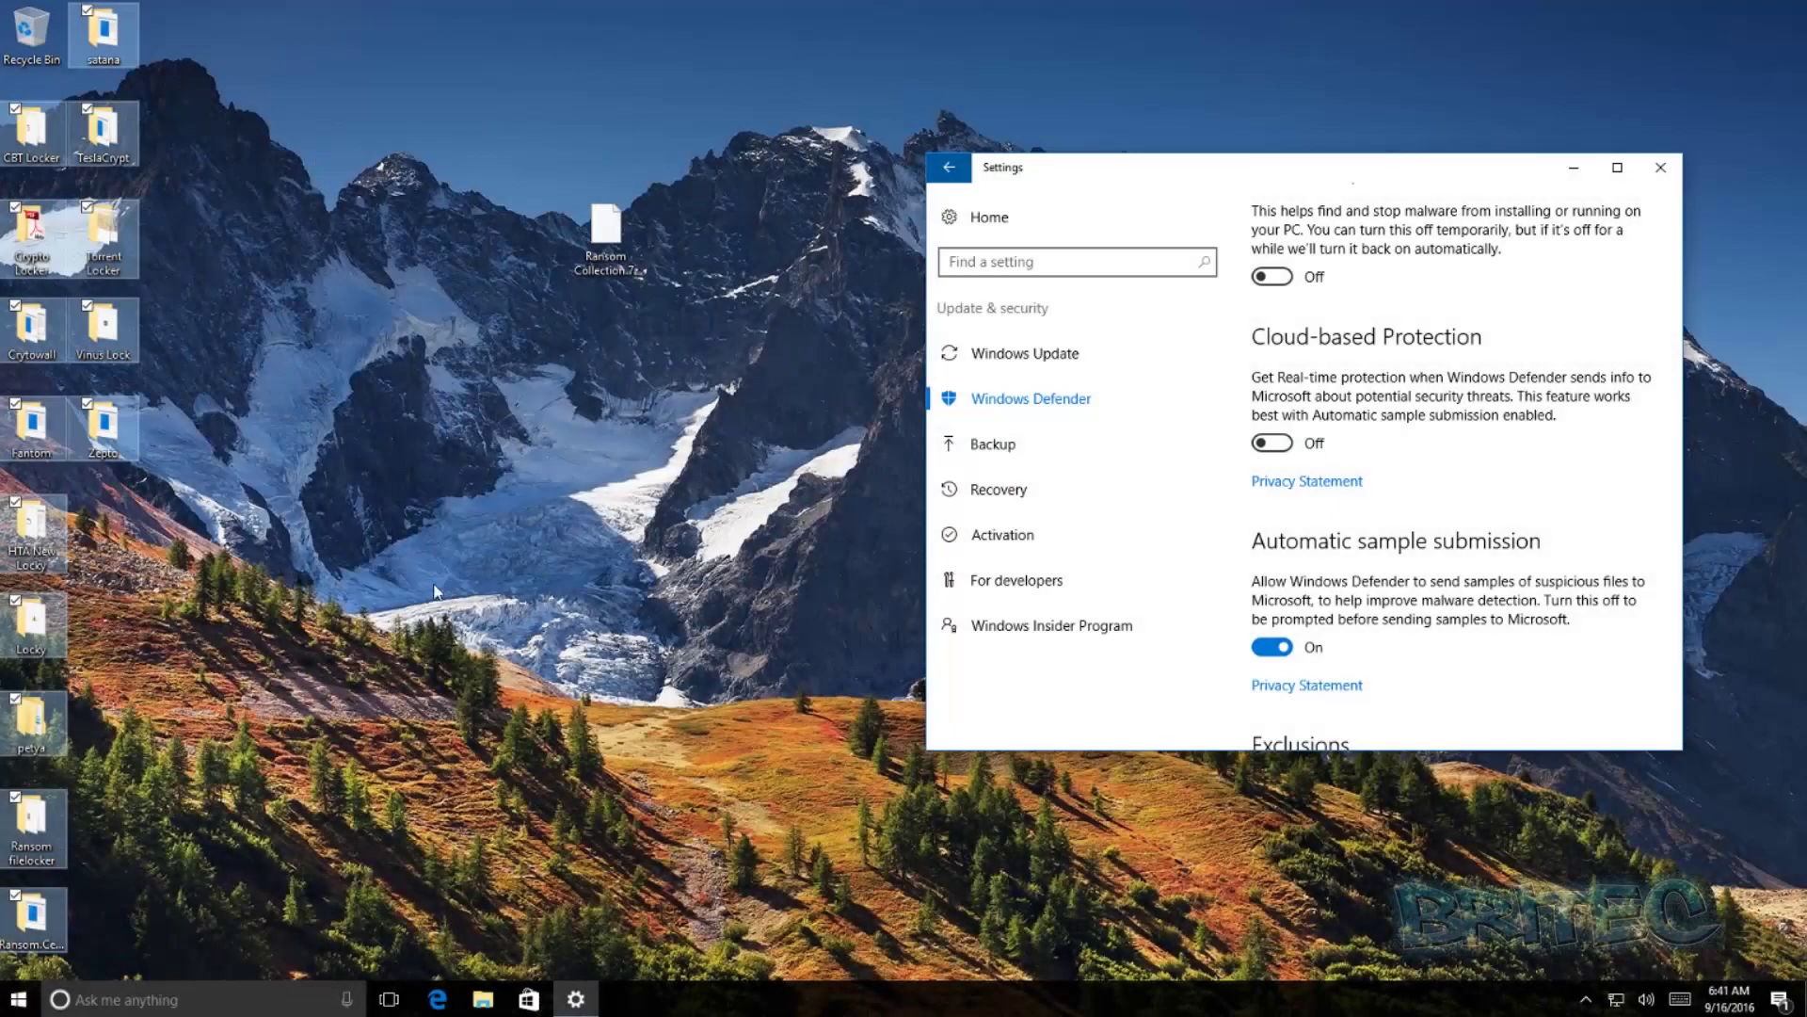
left_click(237, 550)
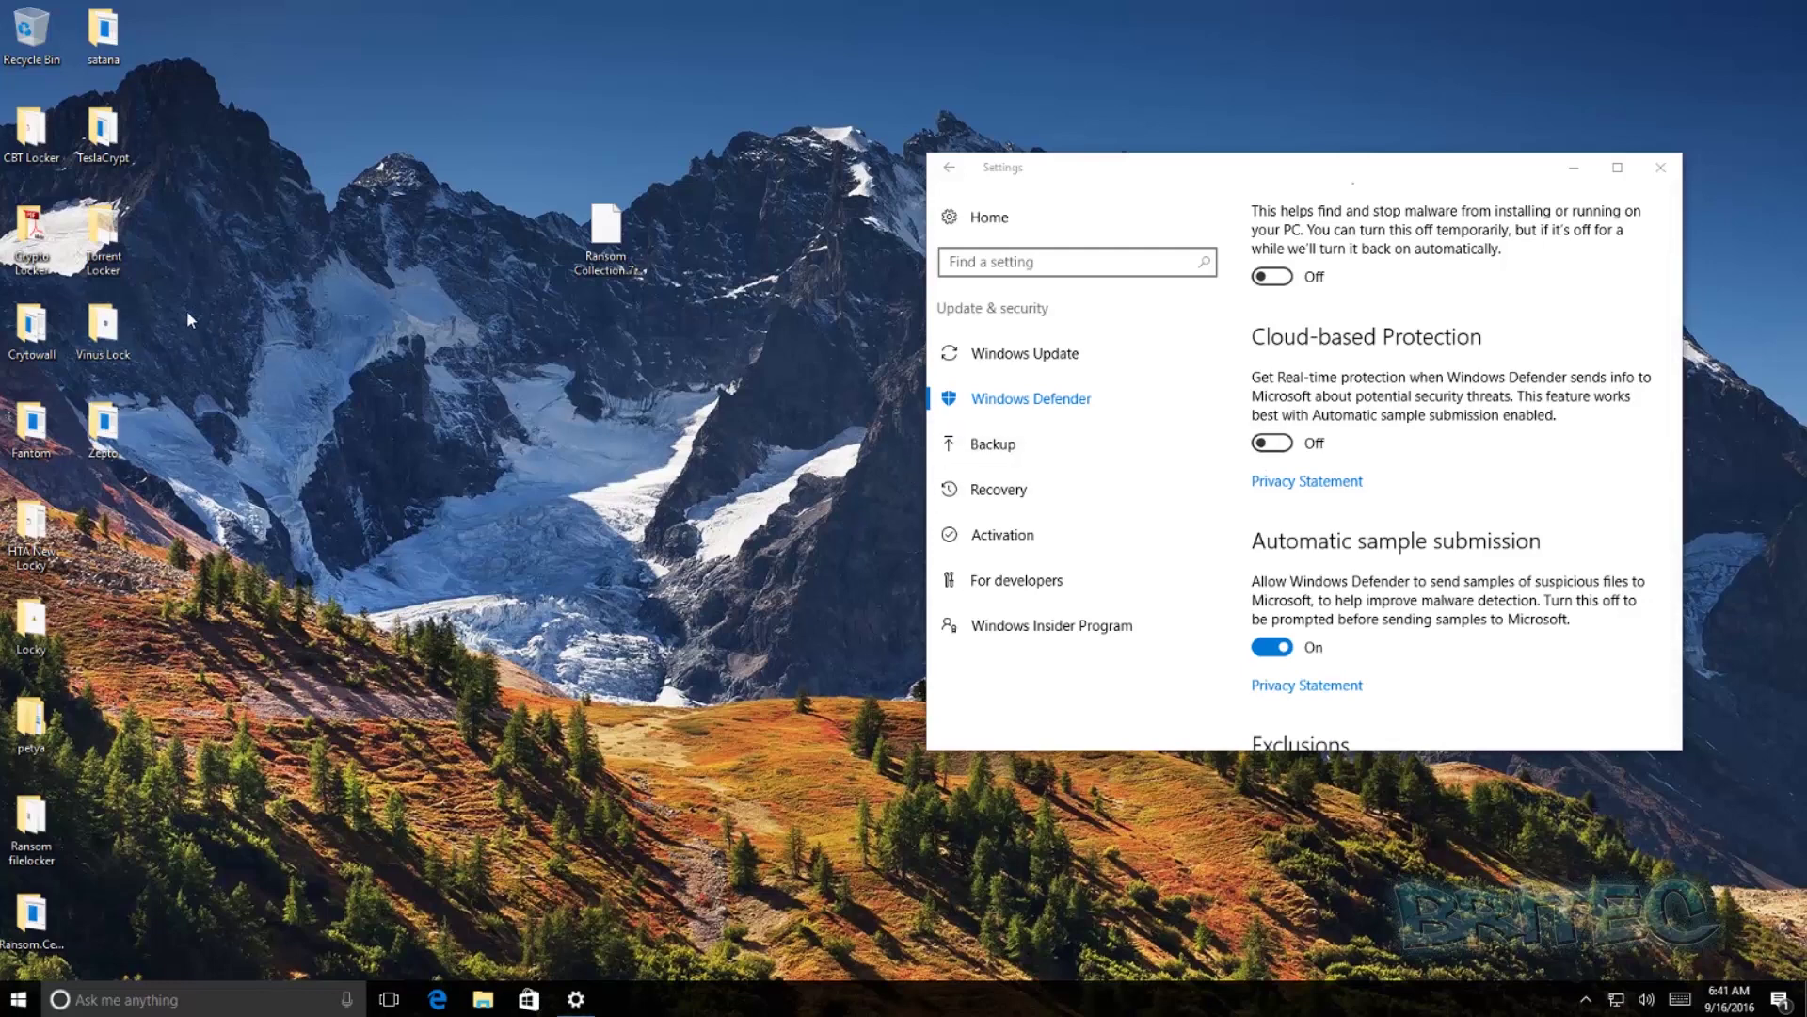
Open the CBT Locker folder, turn real-time and cloud-based protection On, then launch Balstyrigst.exe.
left_click(25, 140)
double_click(25, 140)
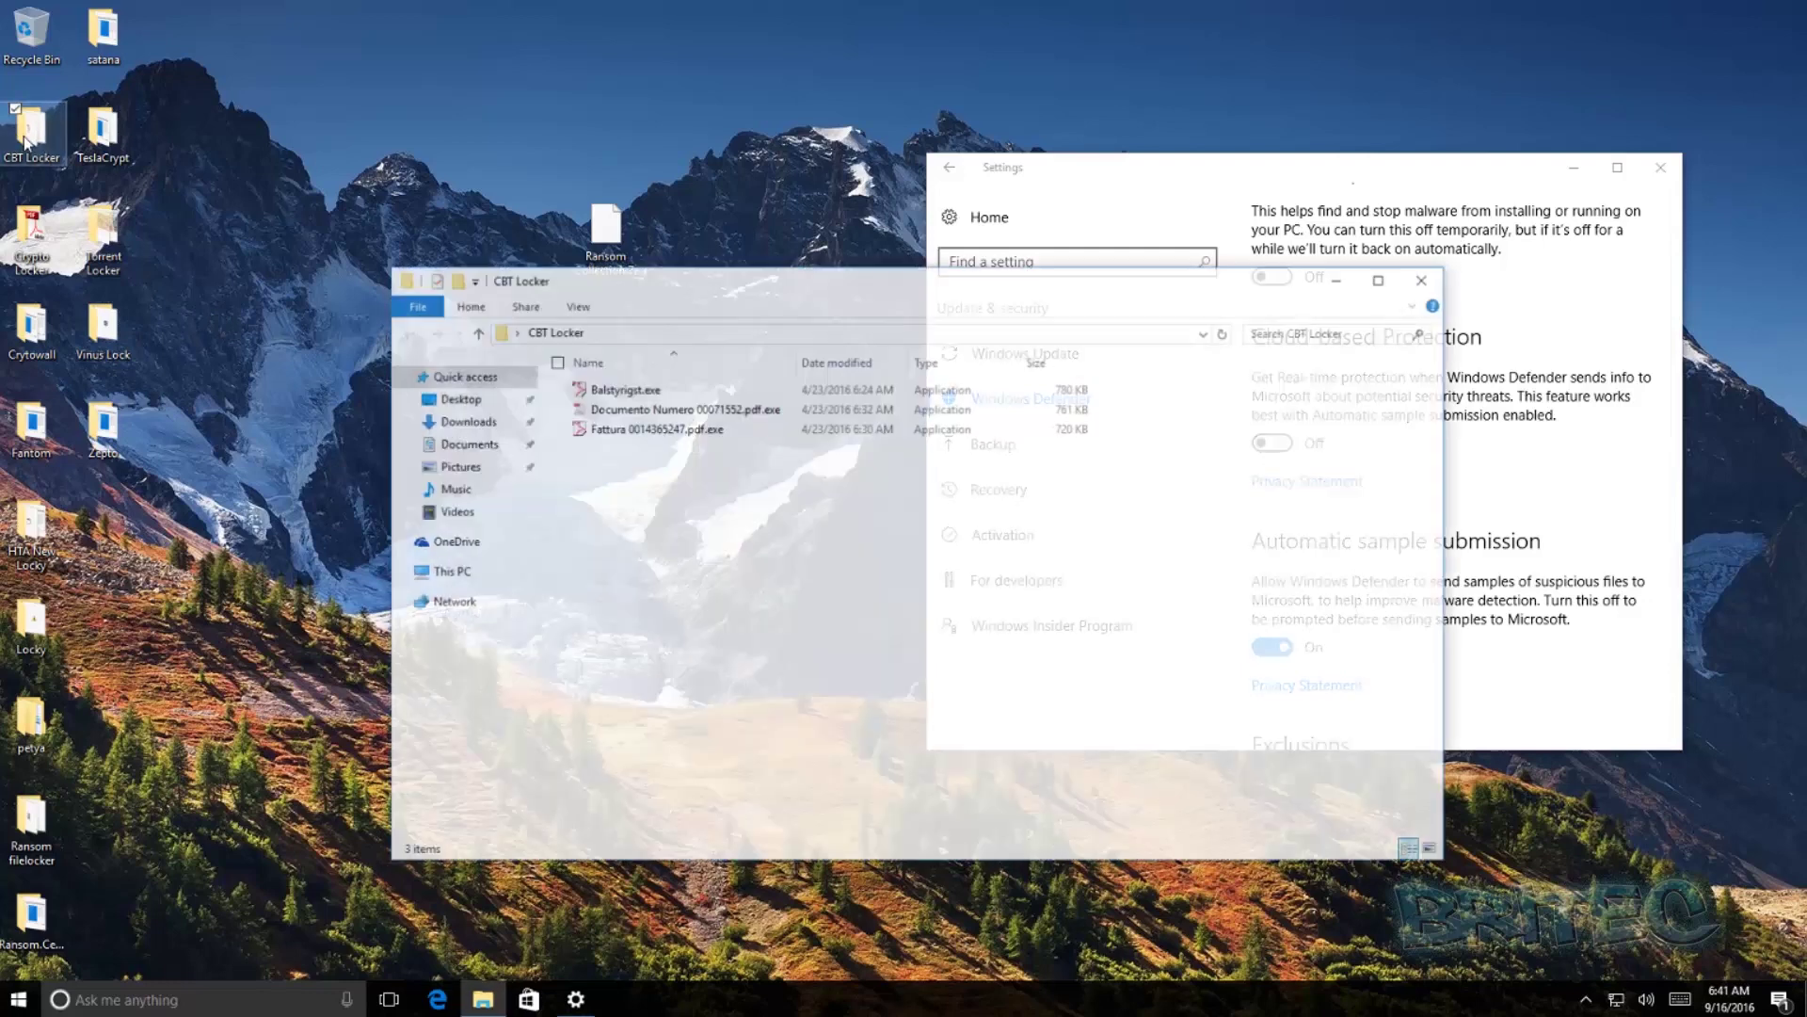
left_click(1374, 213)
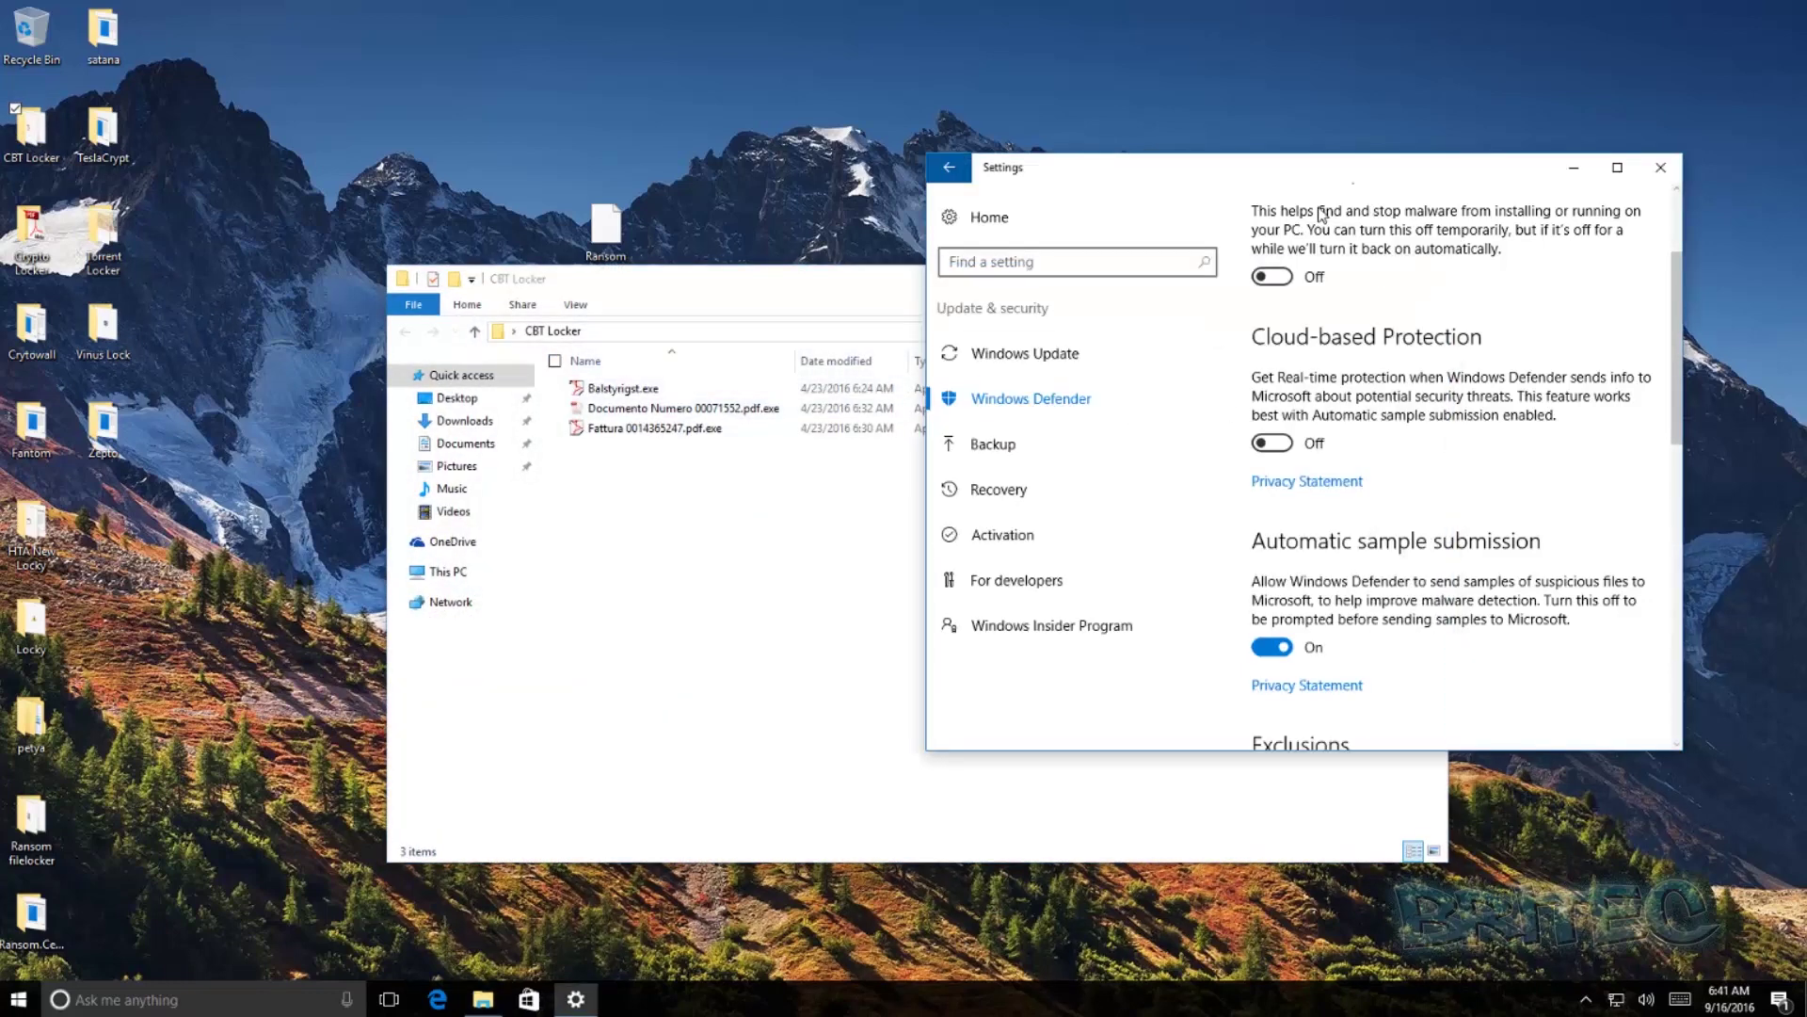
left_click(1271, 277)
left_click(1294, 452)
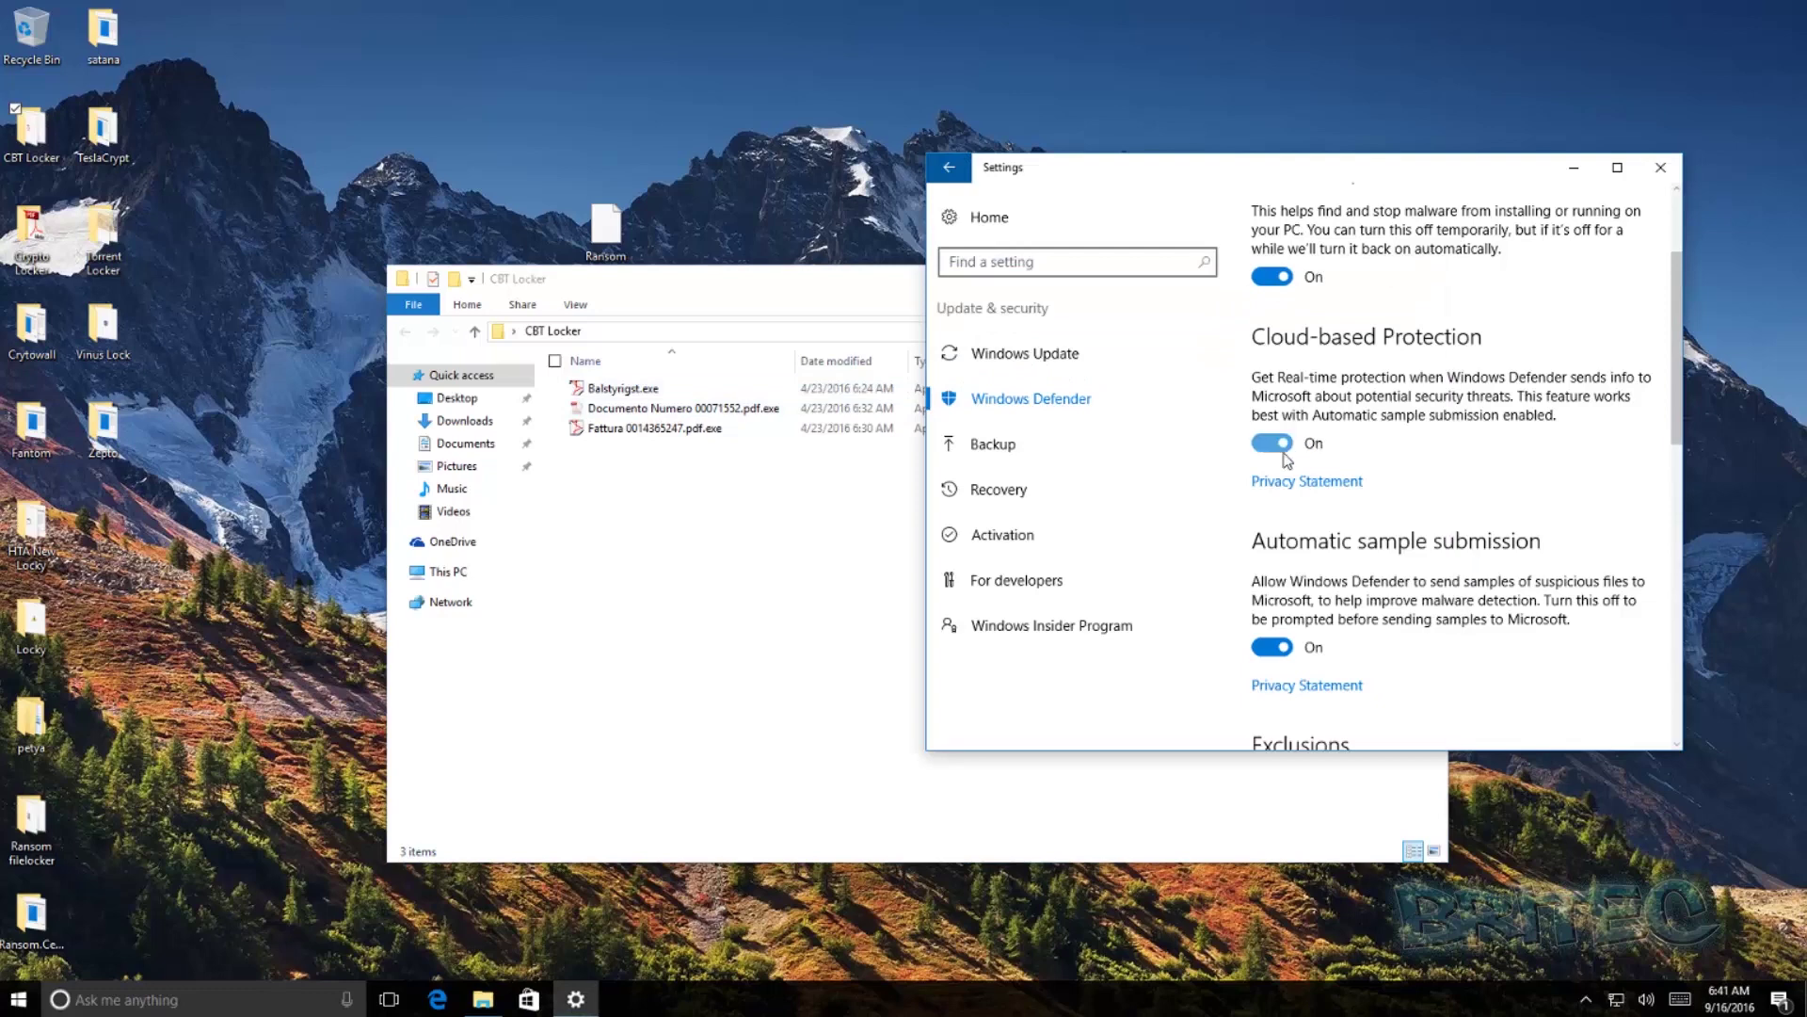
left_click(719, 500)
double_click(636, 389)
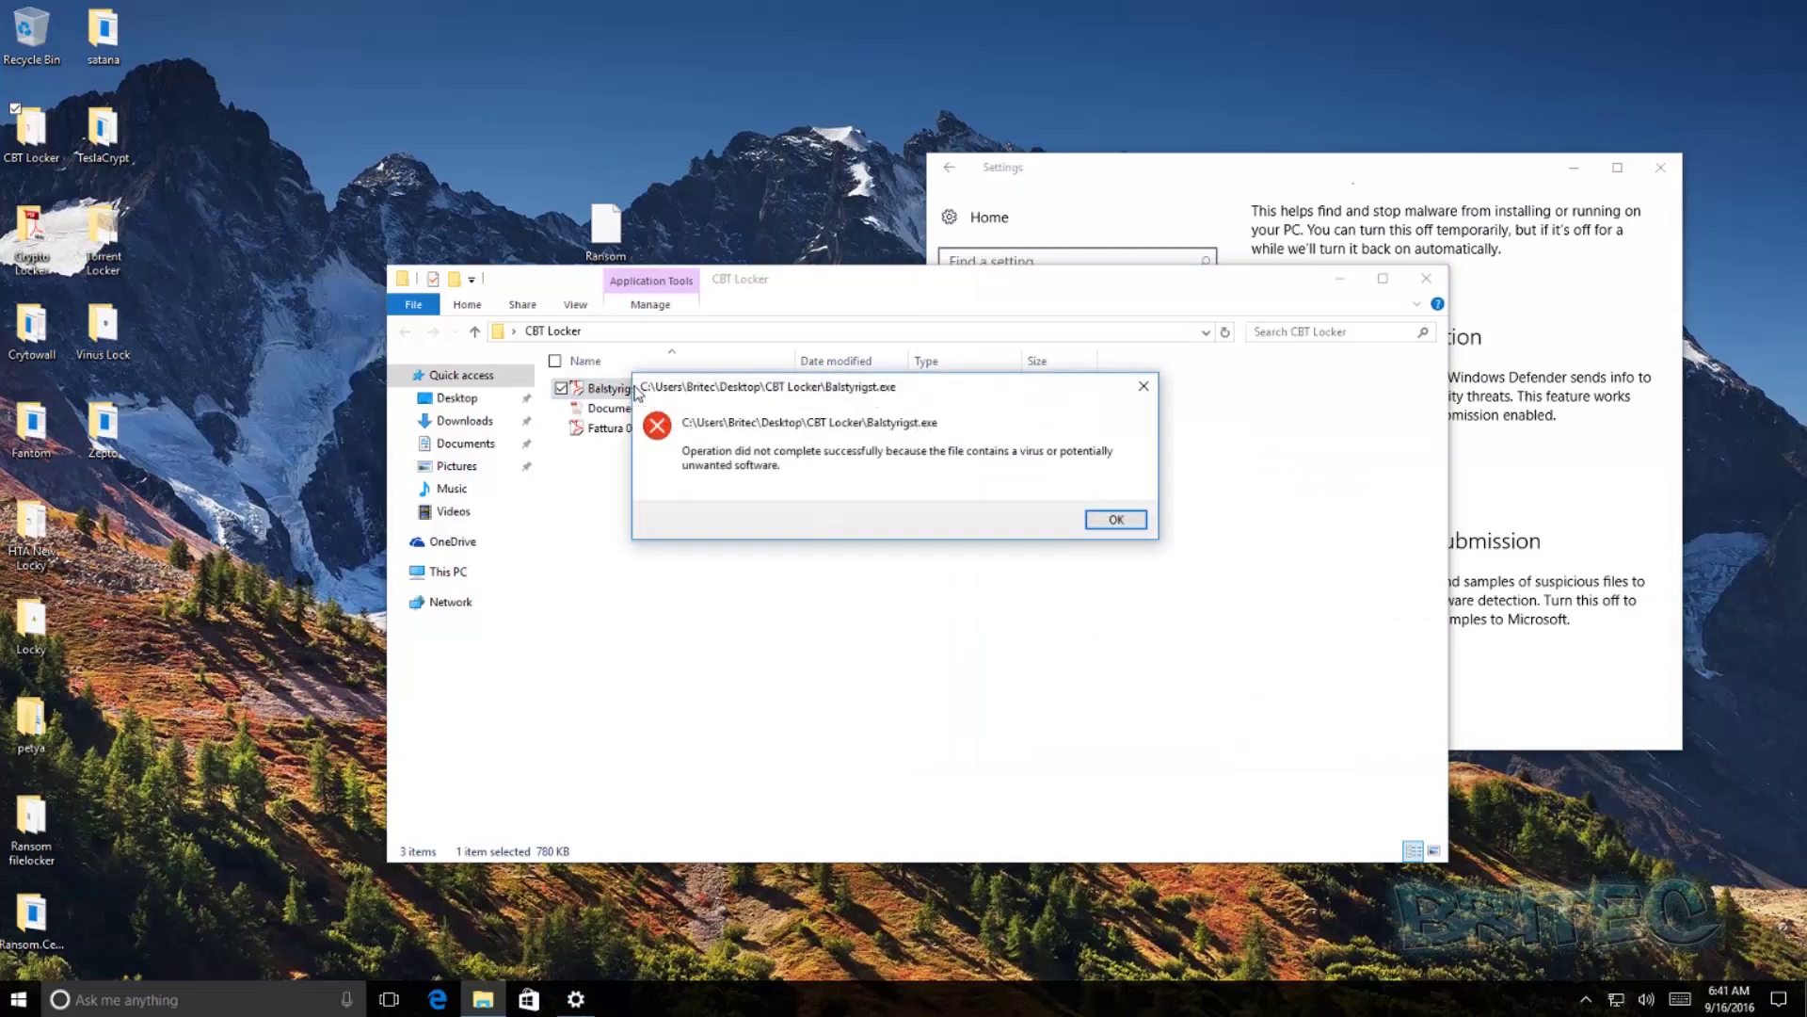
Dismiss the Balstyrigst.exe virus error, then run the Fattura and Documento samples, dismissing each block.
left_click(1116, 520)
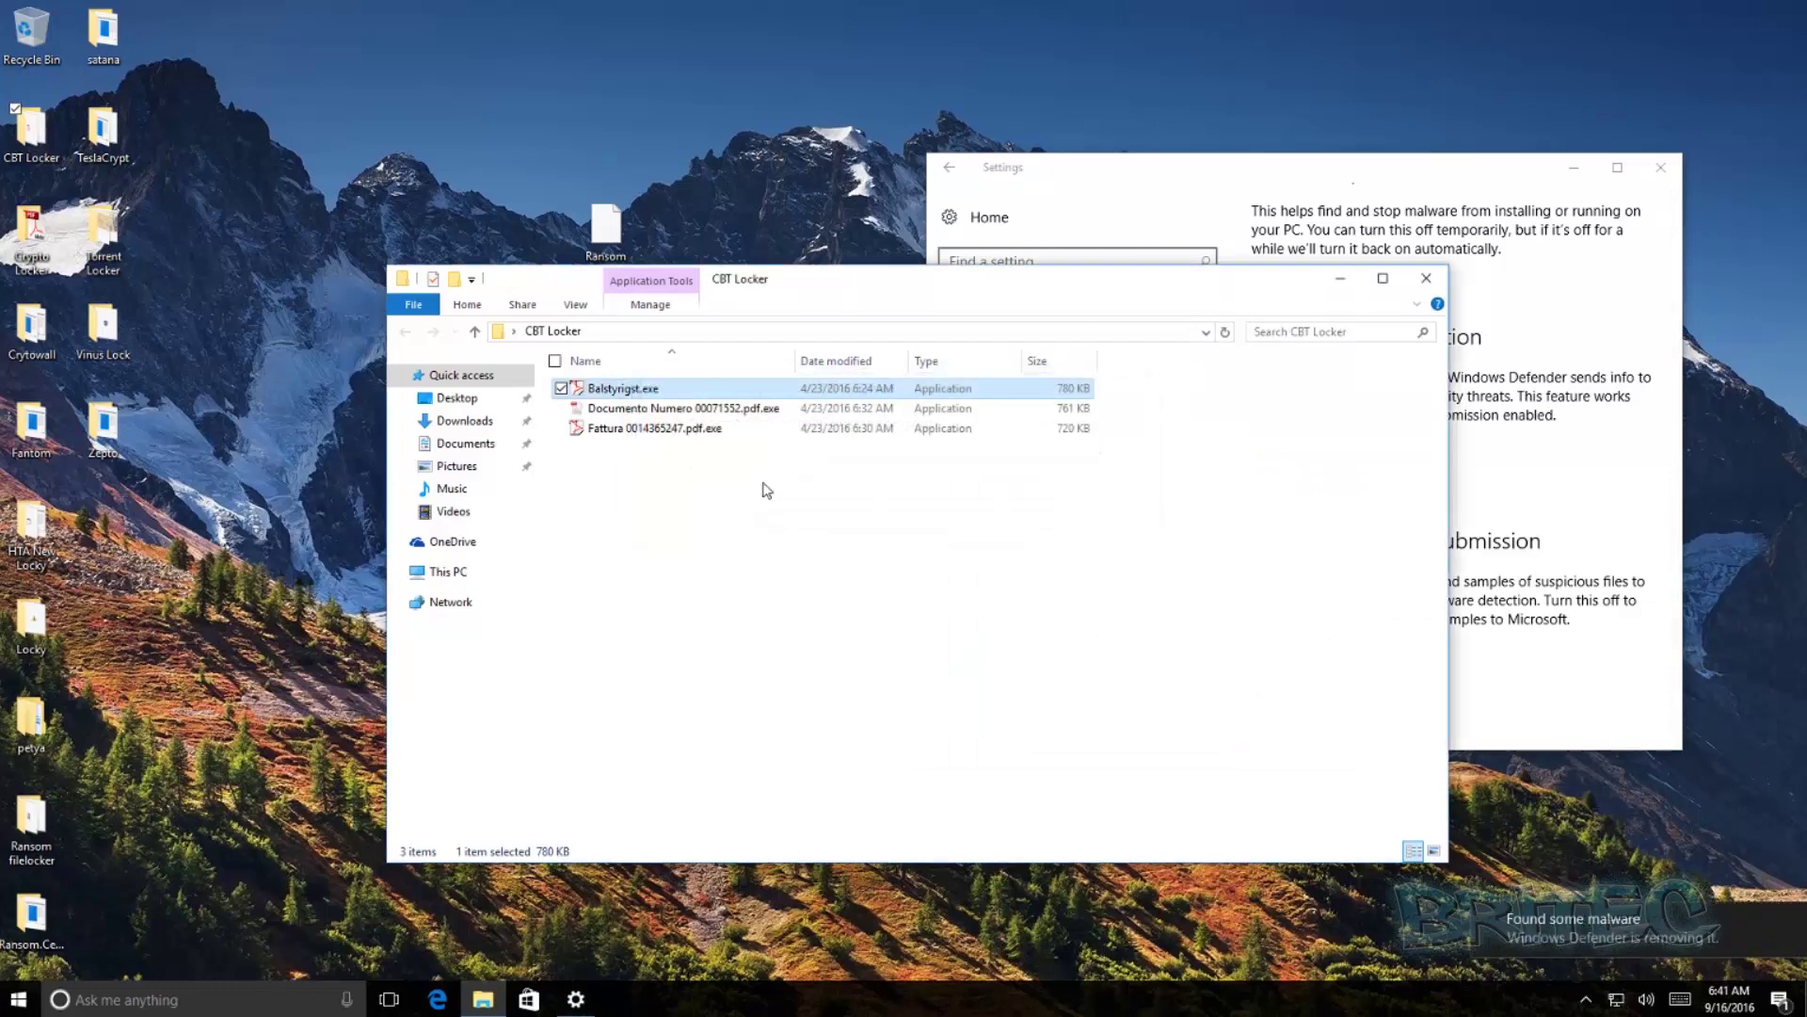
double_click(673, 434)
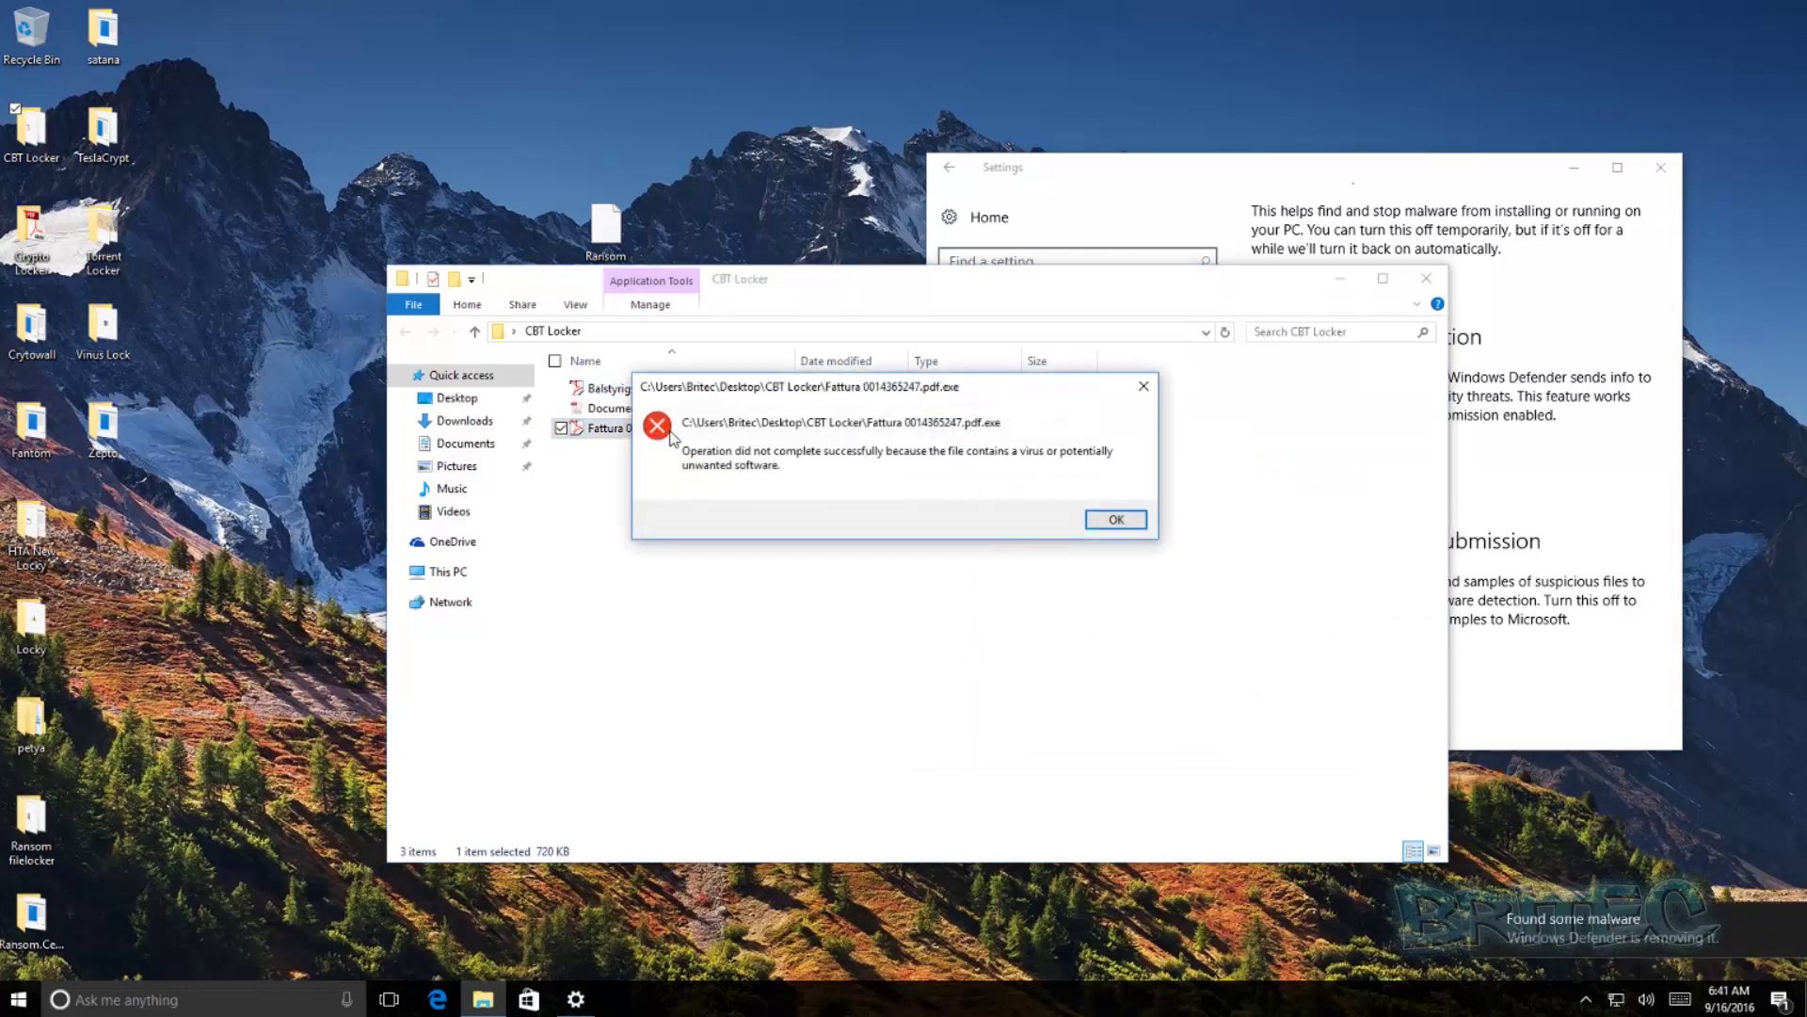
left_click(1117, 521)
double_click(724, 411)
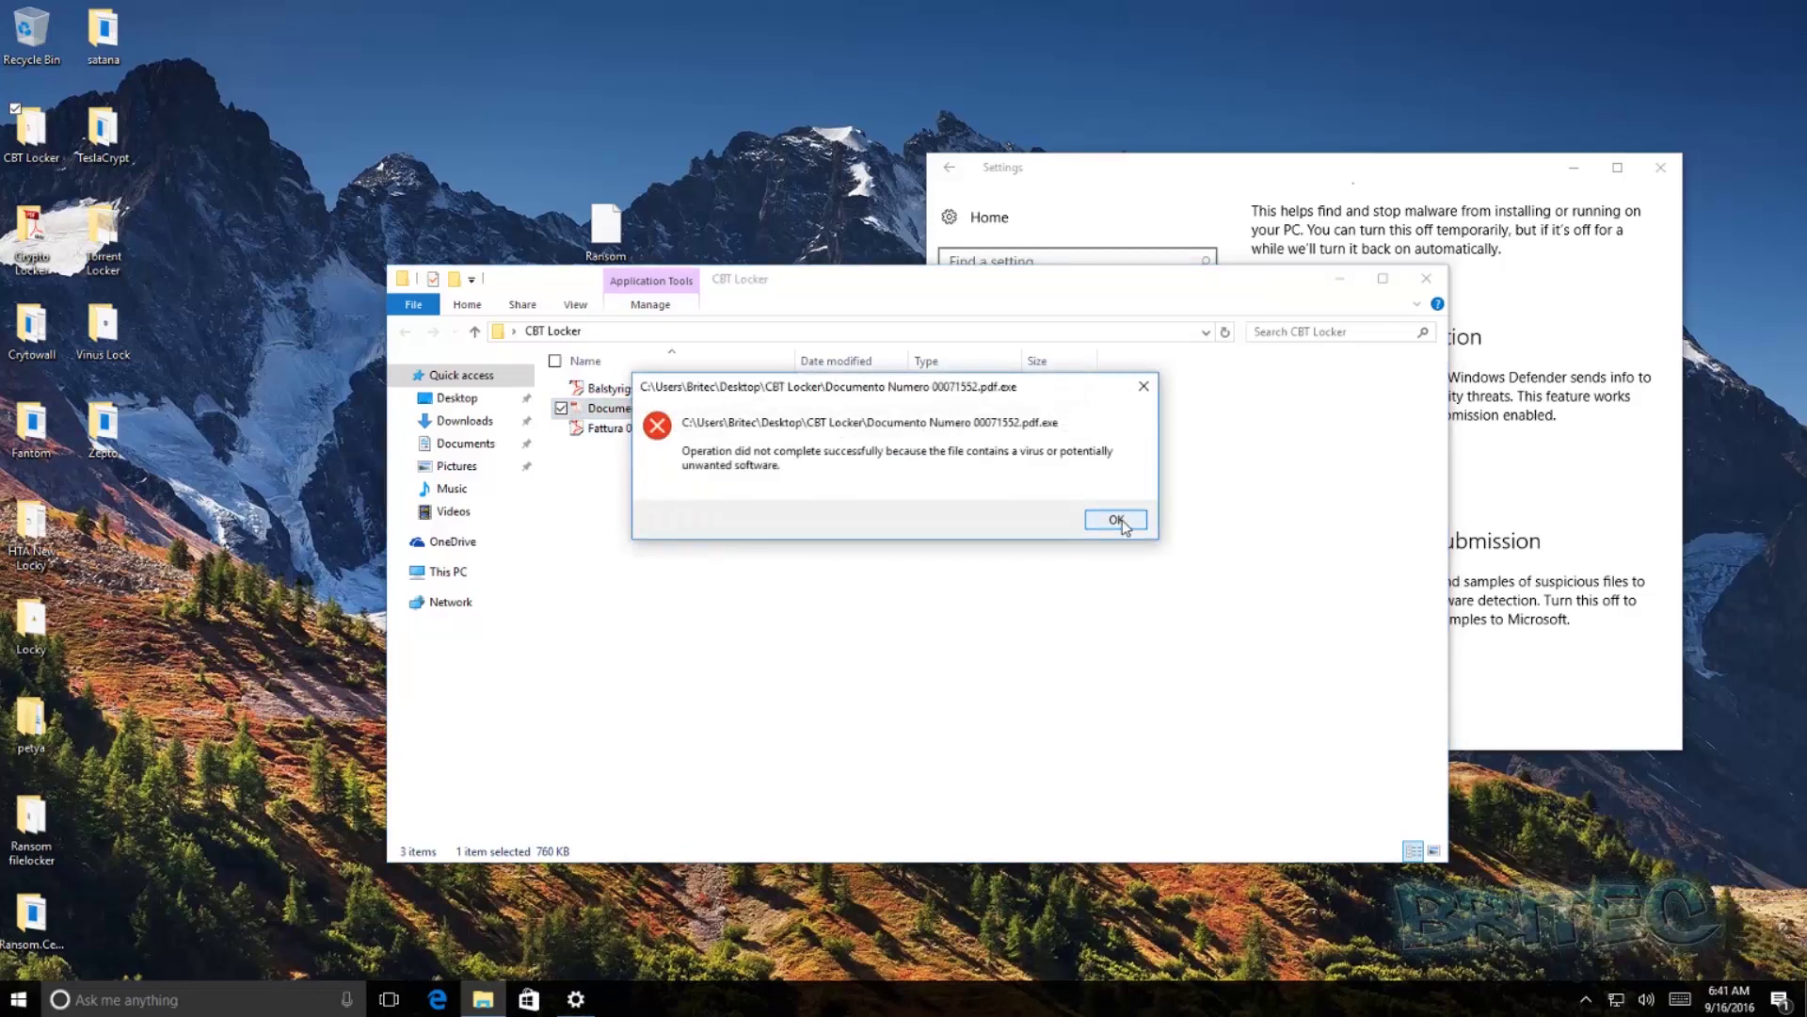
left_click(1120, 518)
Open TeslaCrypt and run 21 (2).exe, 70.exe and lbvnekvirpar.exe, dismissing each virus error.
double_click(117, 132)
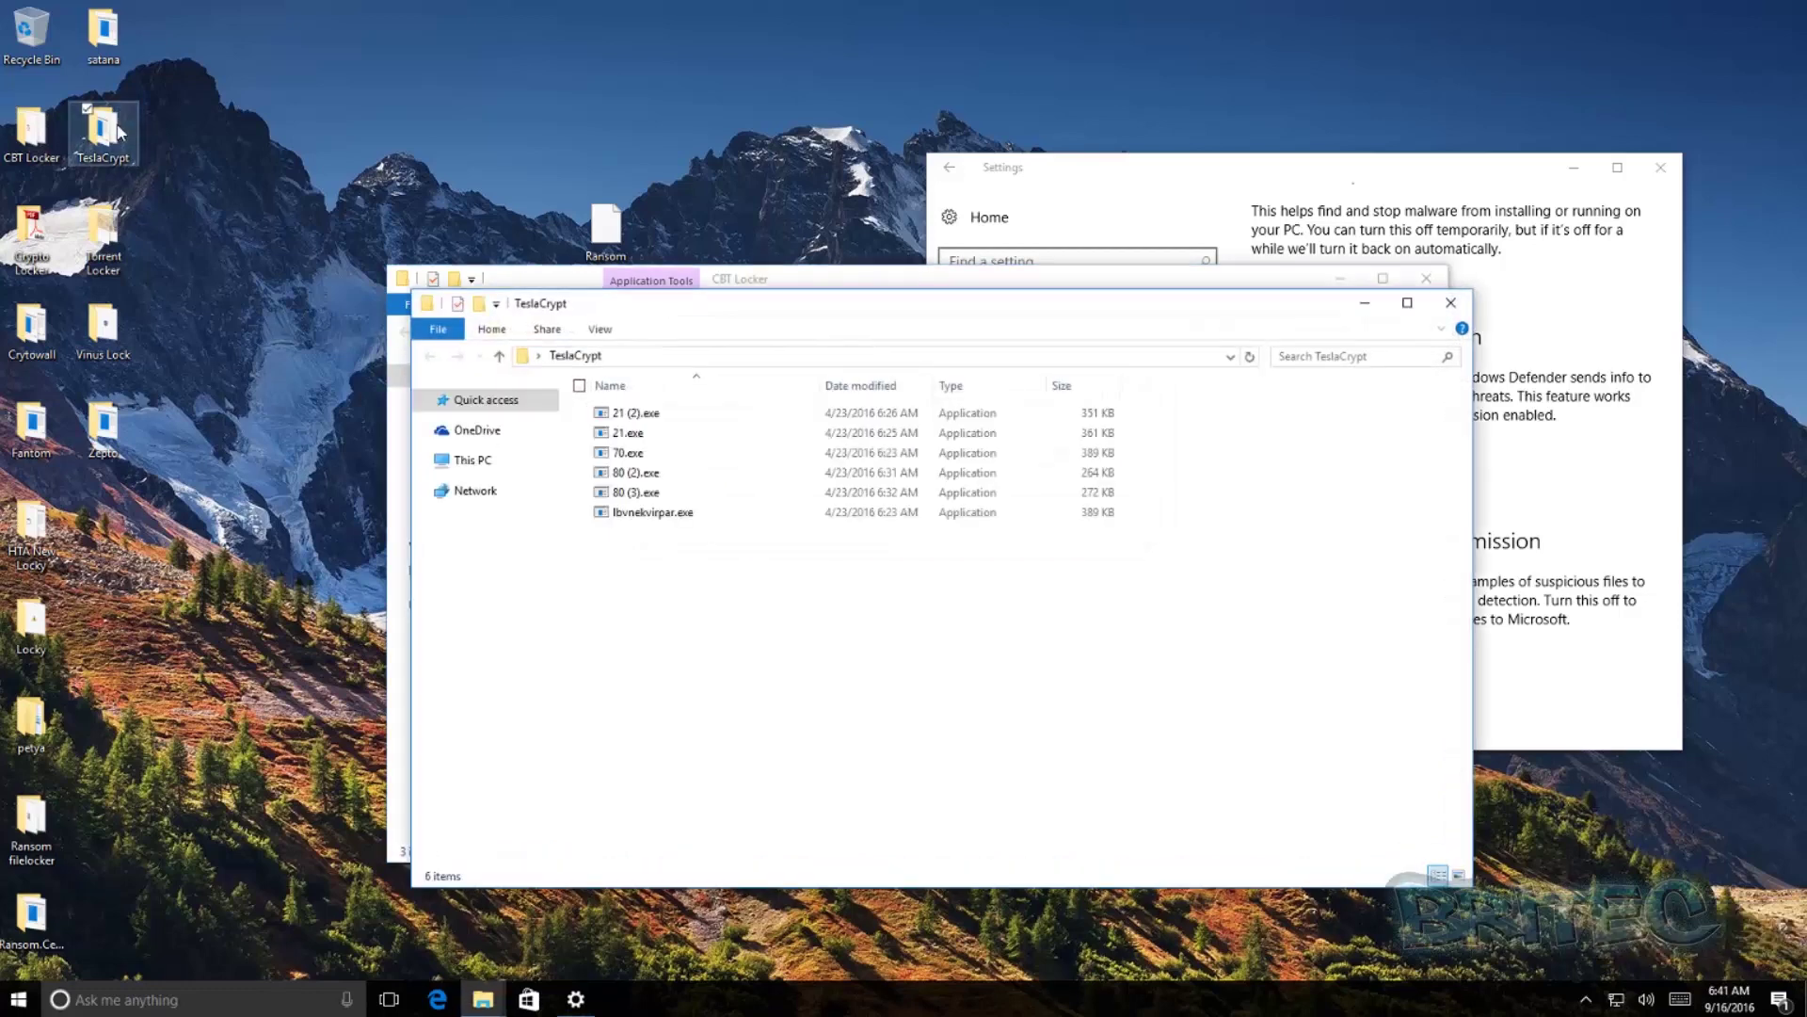
double_click(652, 414)
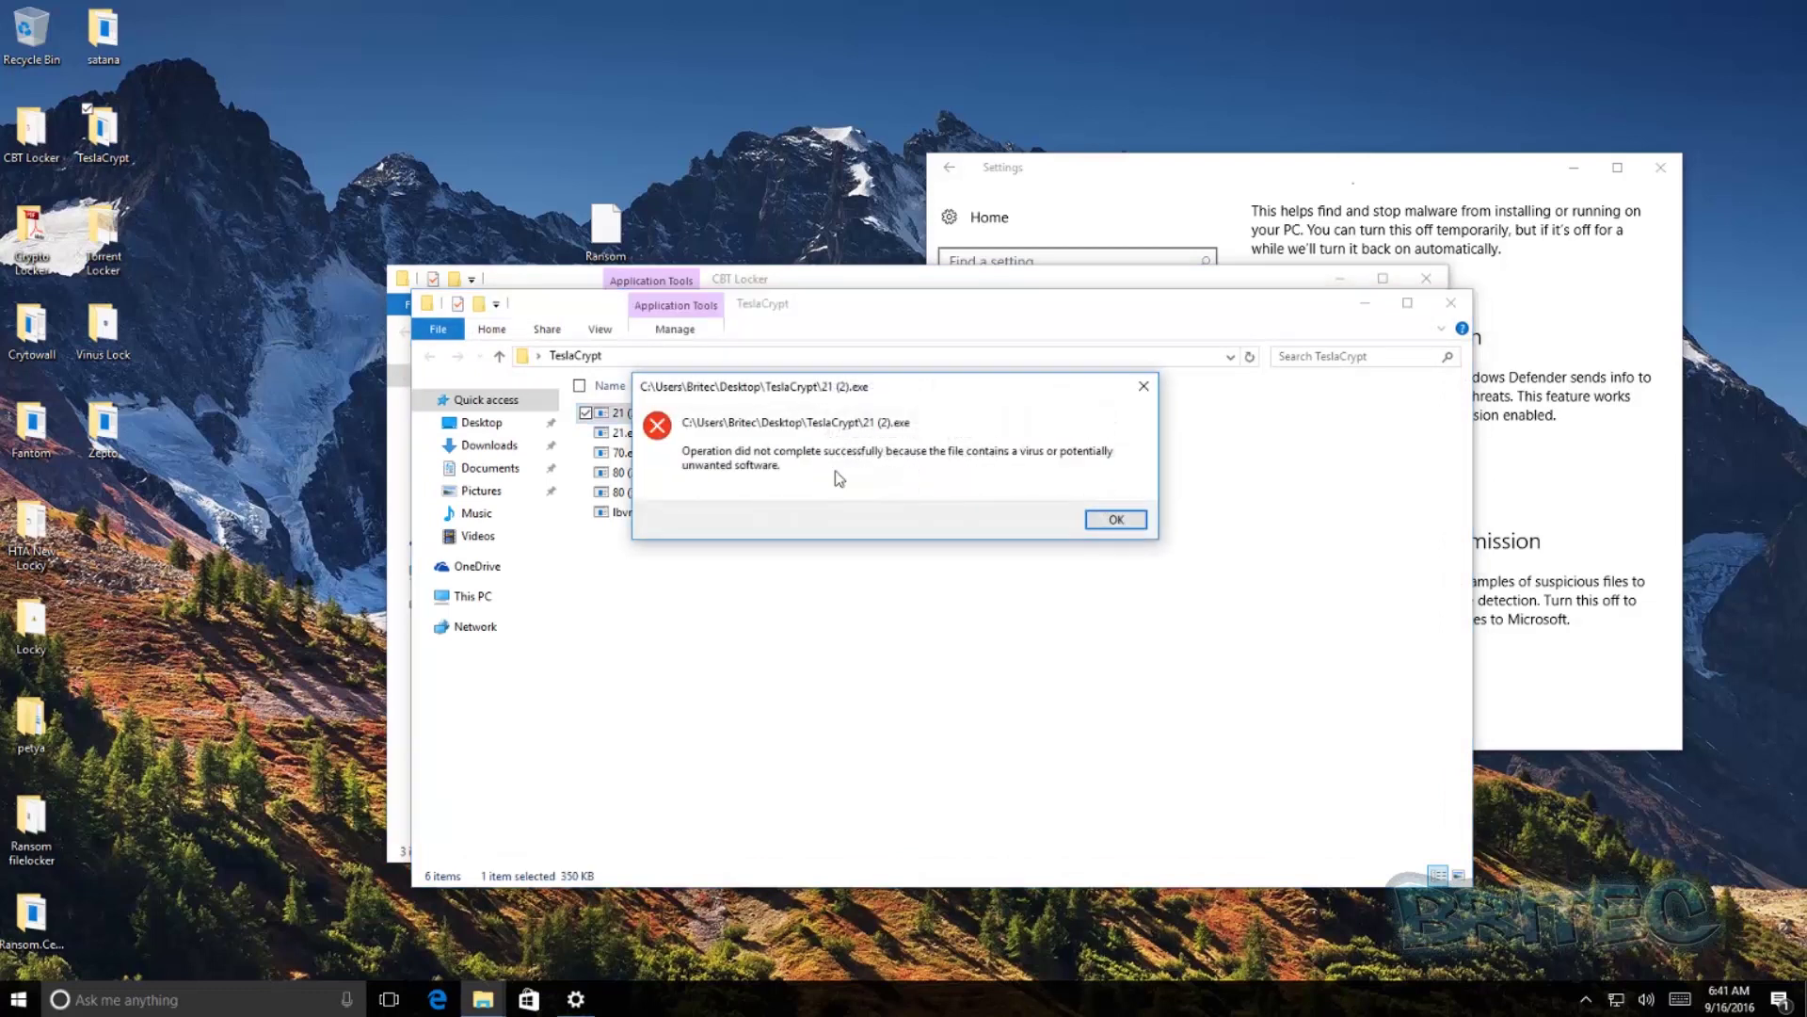
left_click(1120, 519)
double_click(619, 455)
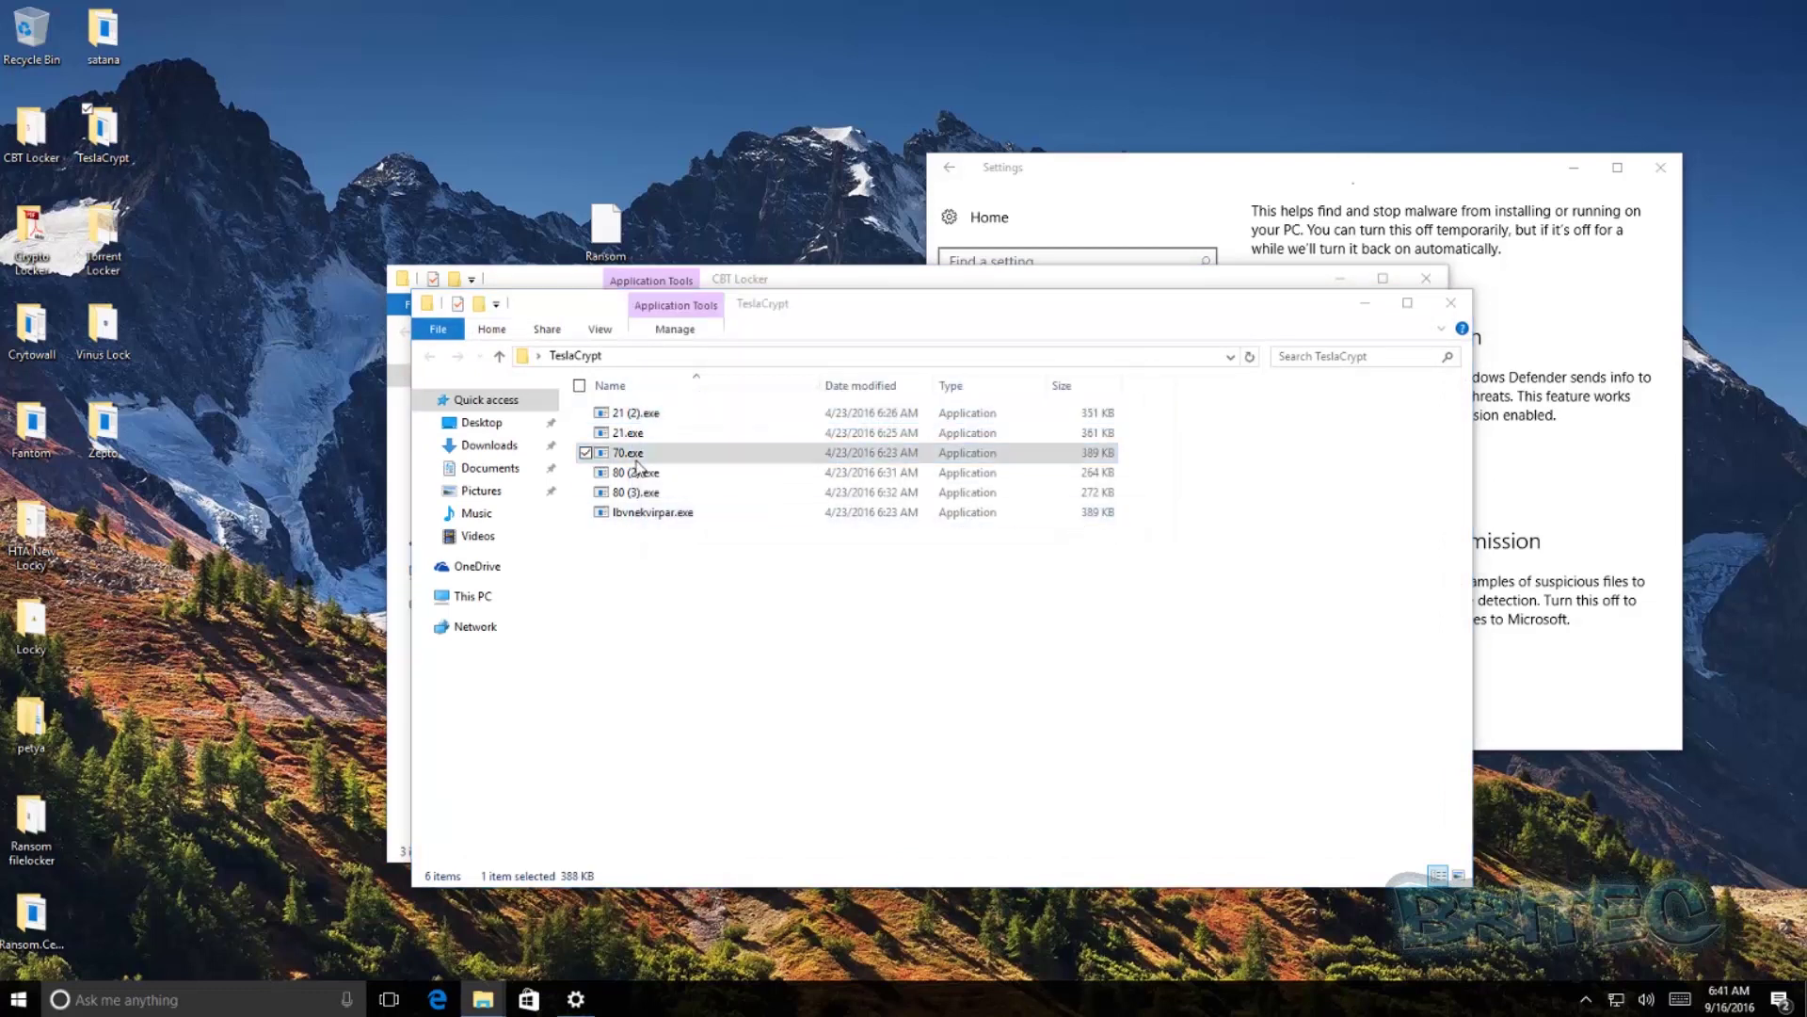
left_click(1114, 521)
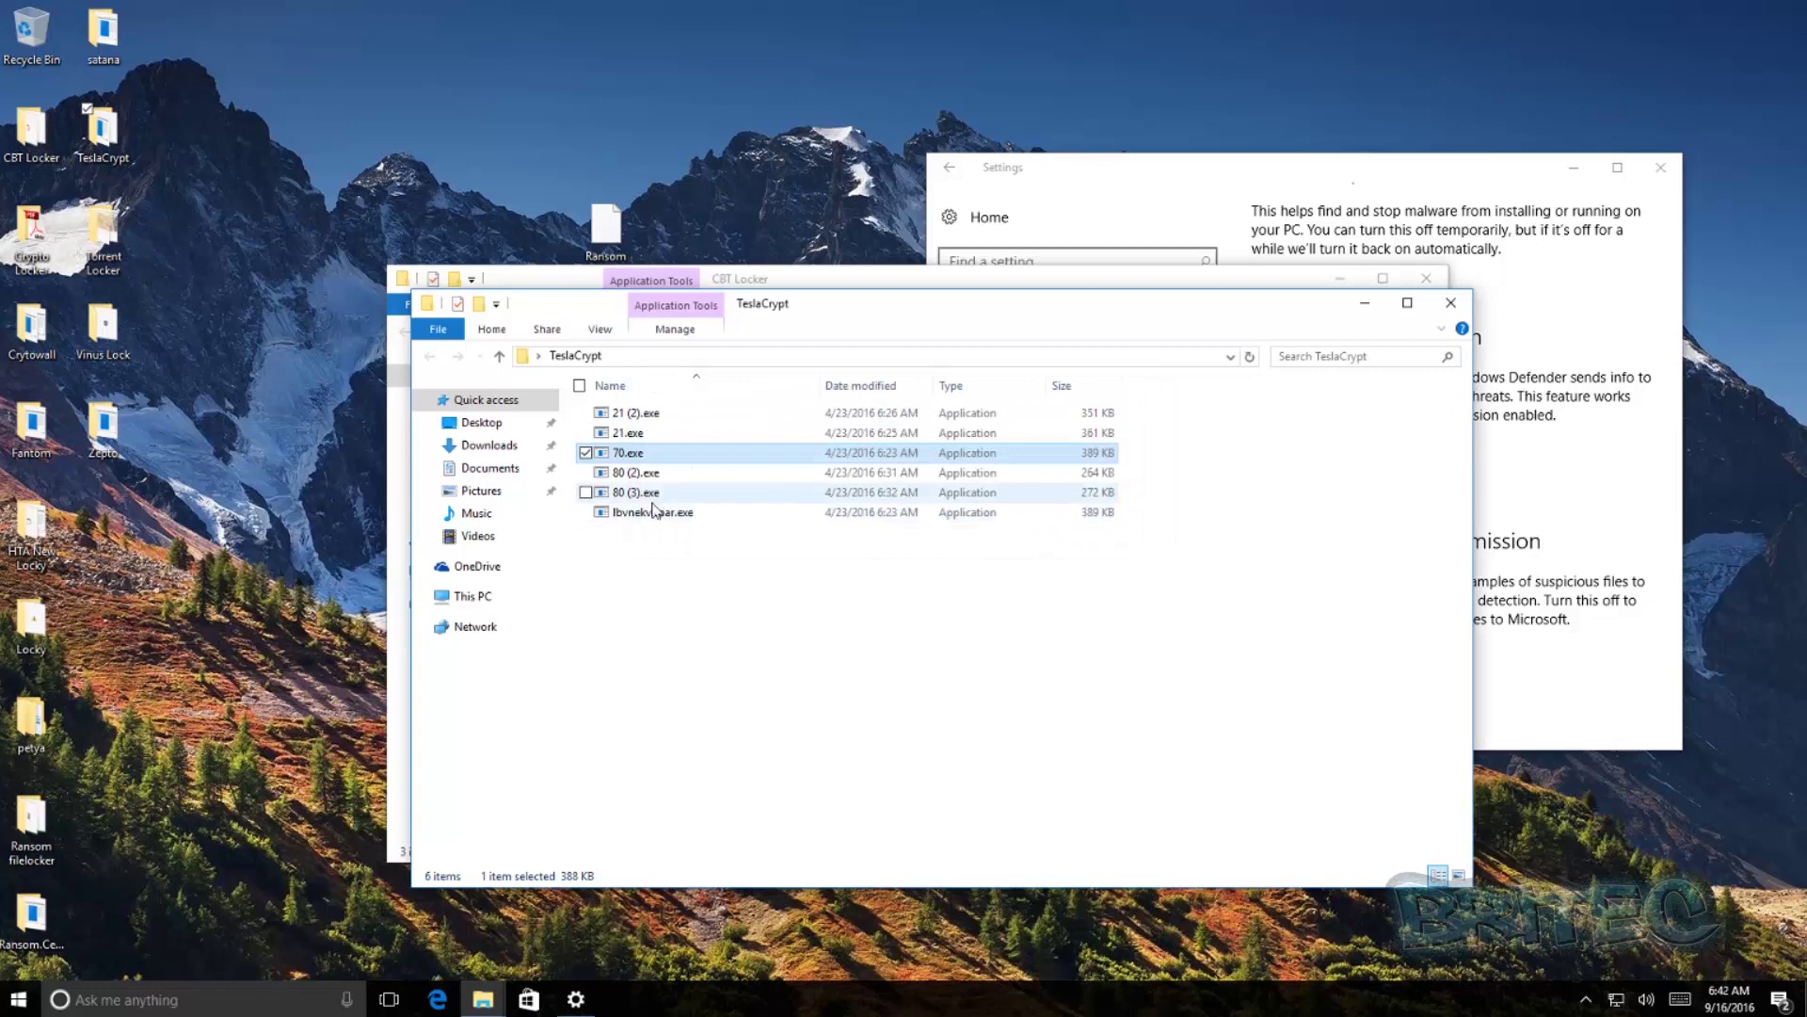
double_click(650, 514)
left_click(1114, 519)
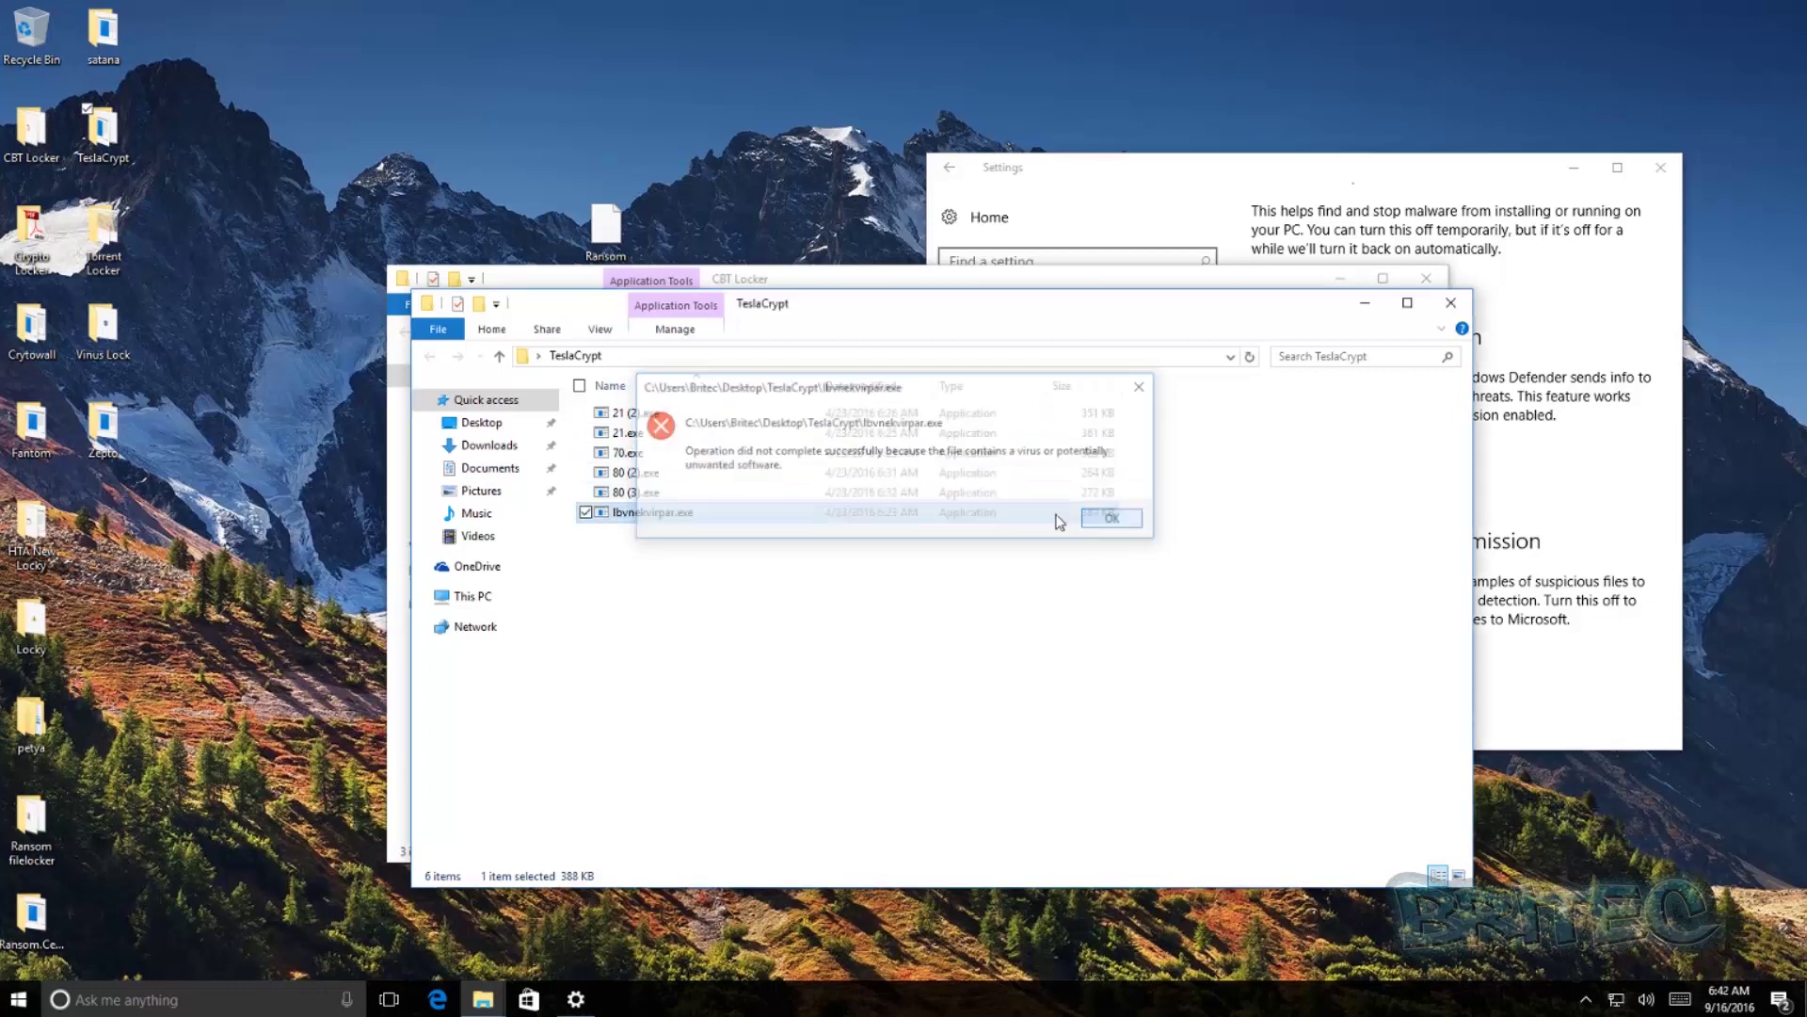
Run 80 (2).exe, dismiss its virus block, and close the TeslaCrypt and CBT Locker folders.
left_click(643, 476)
double_click(643, 475)
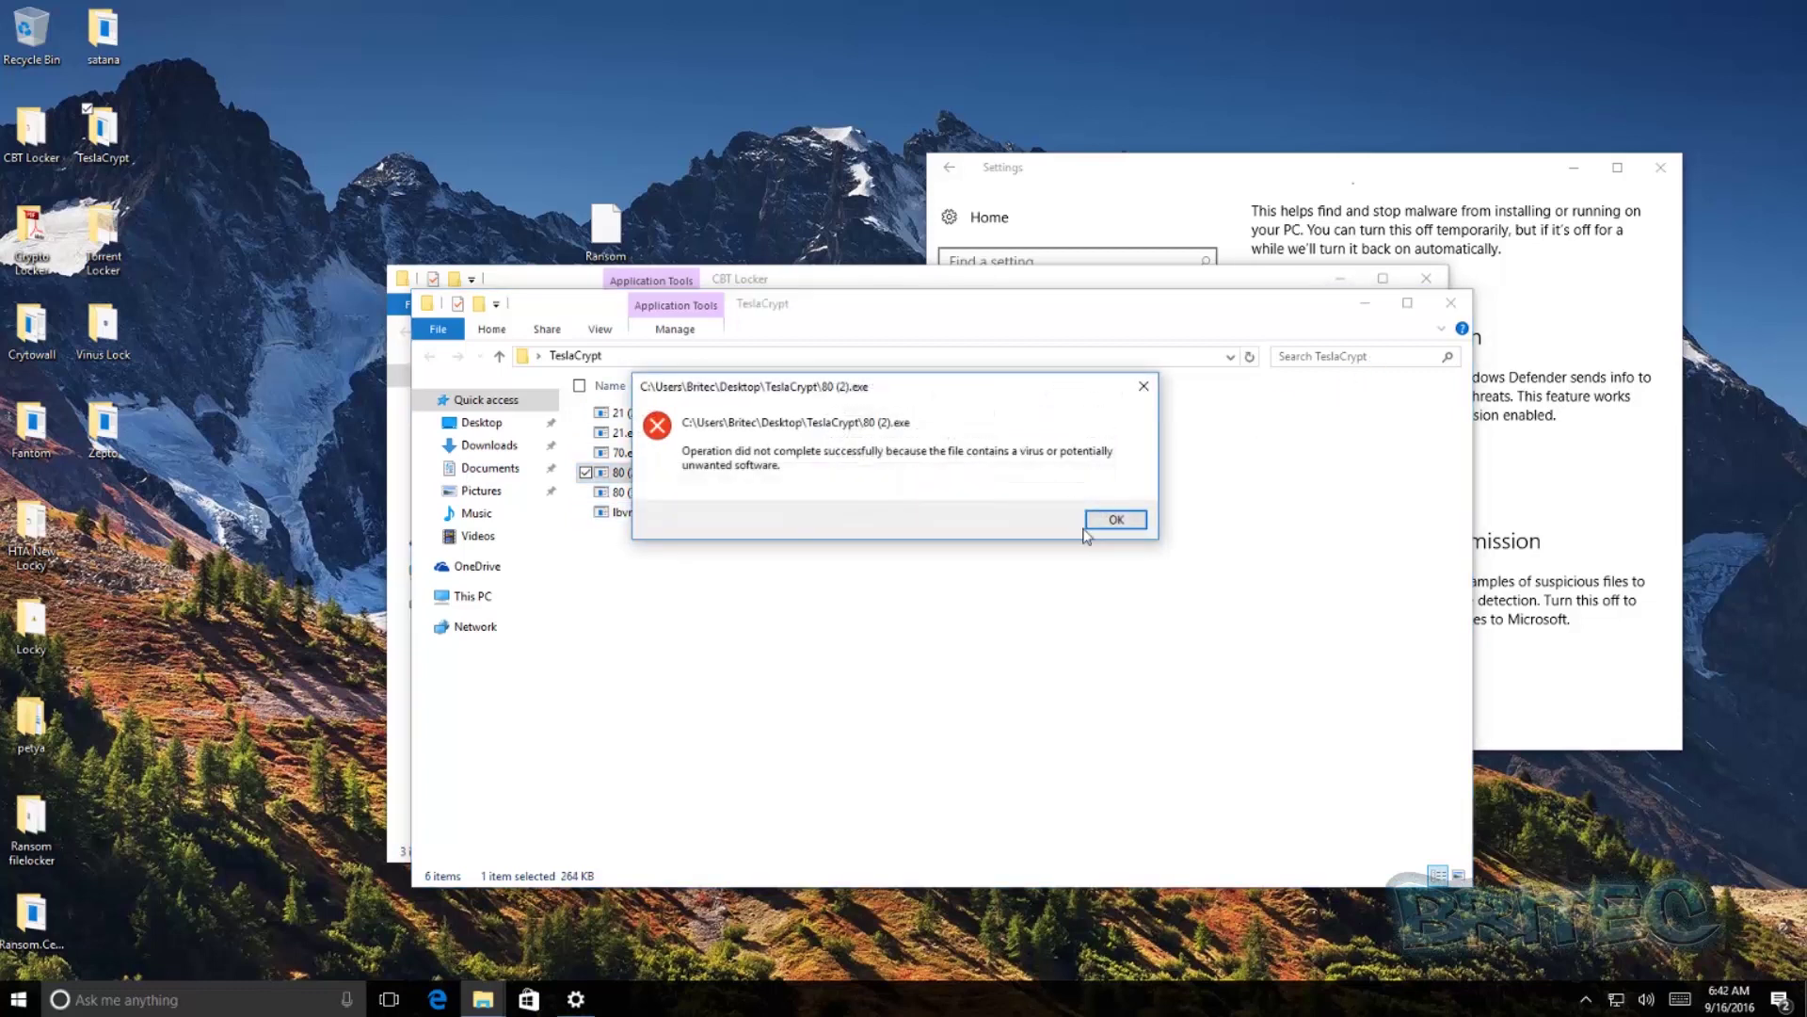
left_click(1116, 528)
left_click(1450, 303)
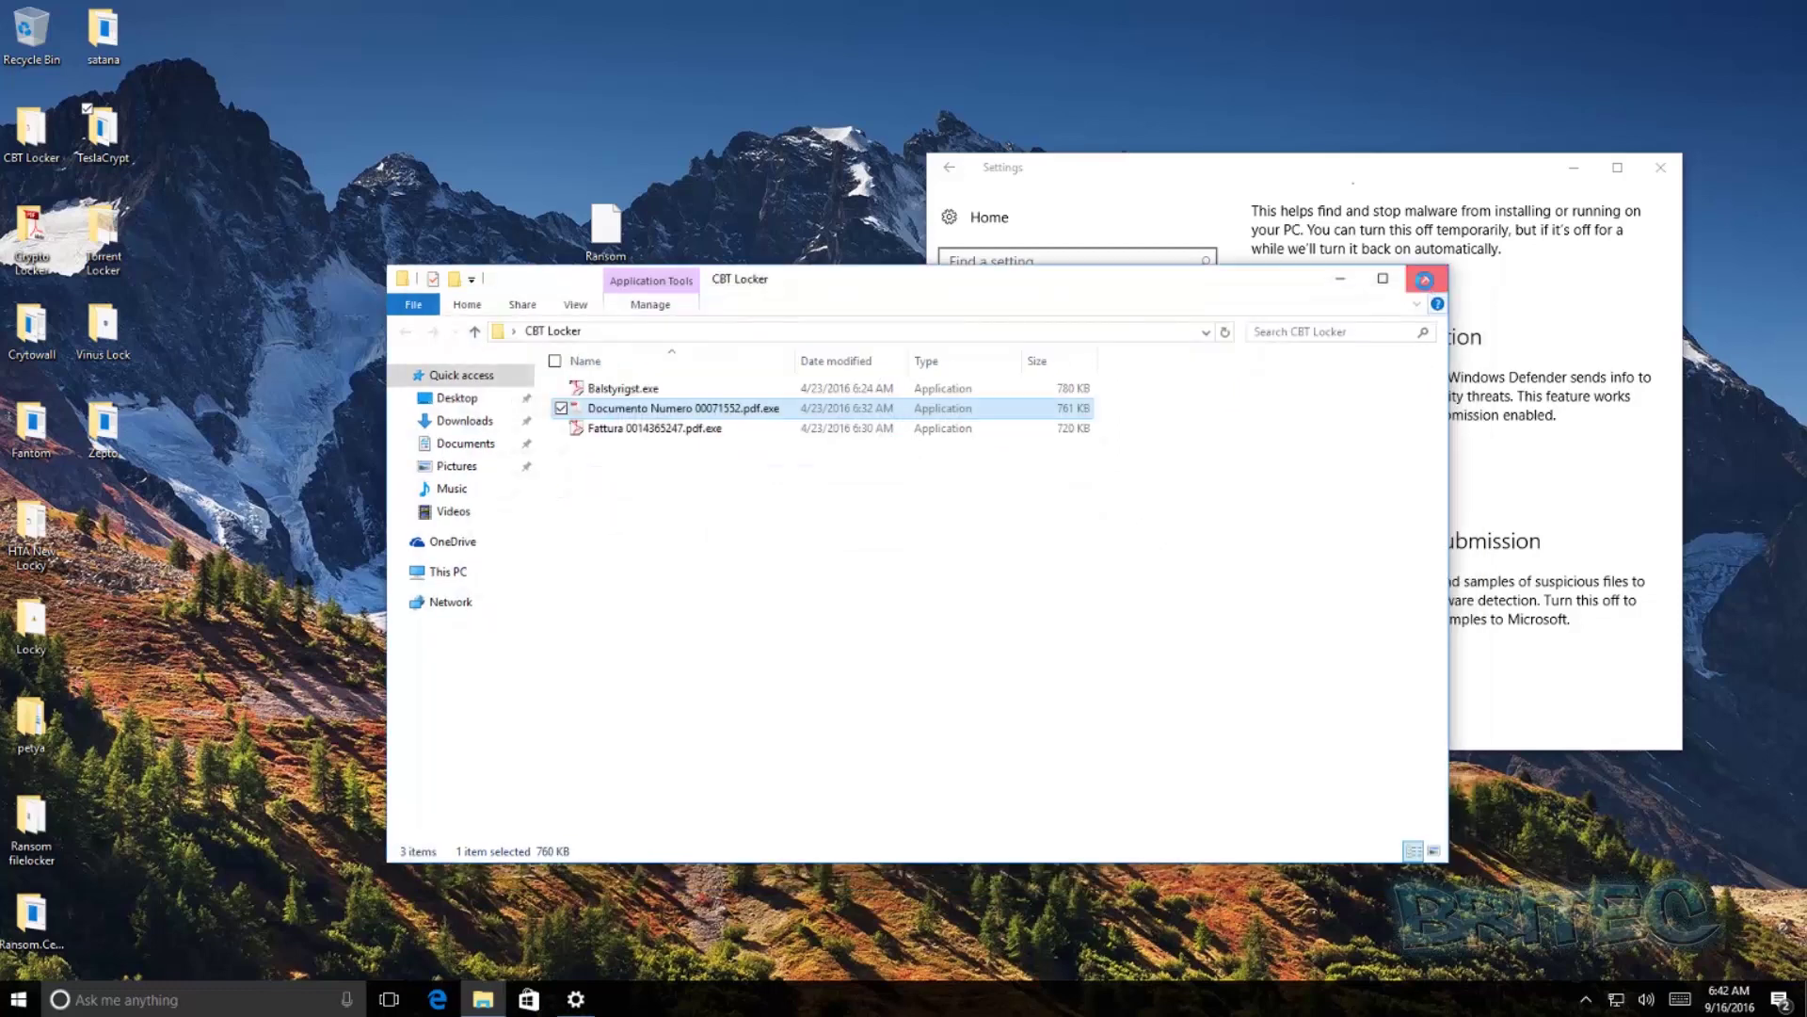
left_click(1426, 278)
Run the Locky sample and dismiss its virus error, then launch Ransom.Cerber.exe from its folder.
double_click(31, 620)
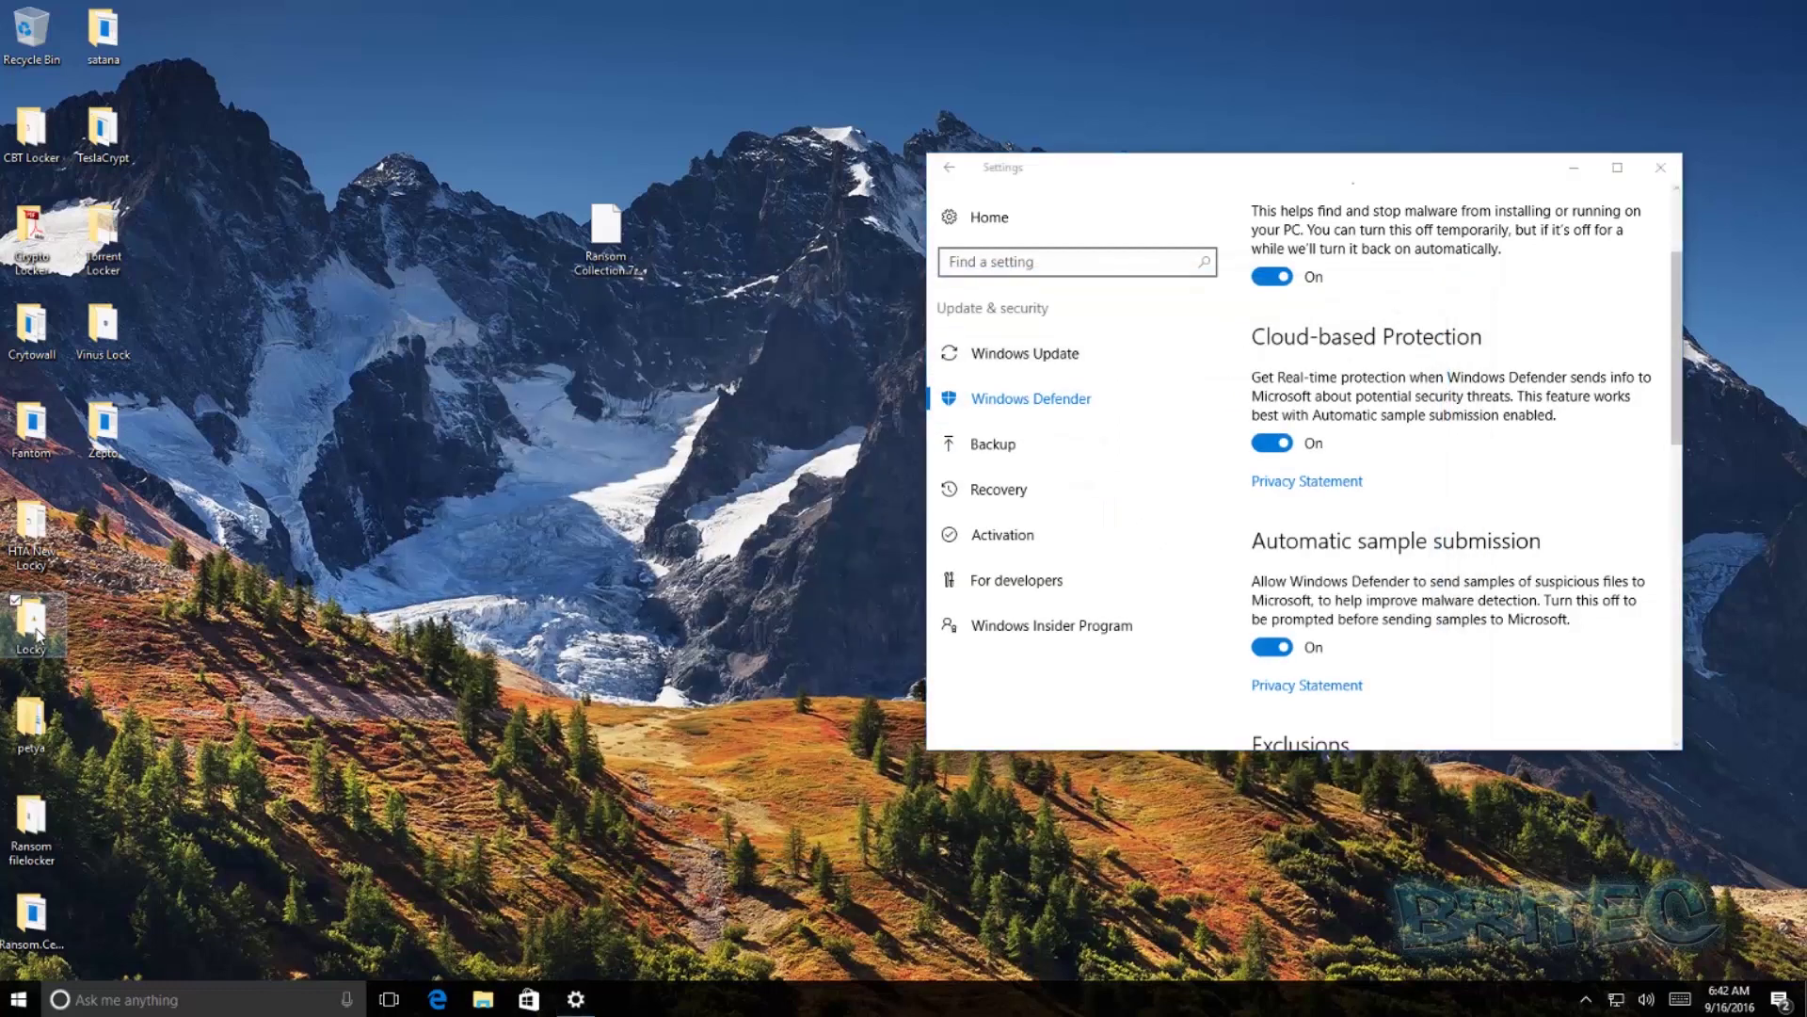
double_click(634, 394)
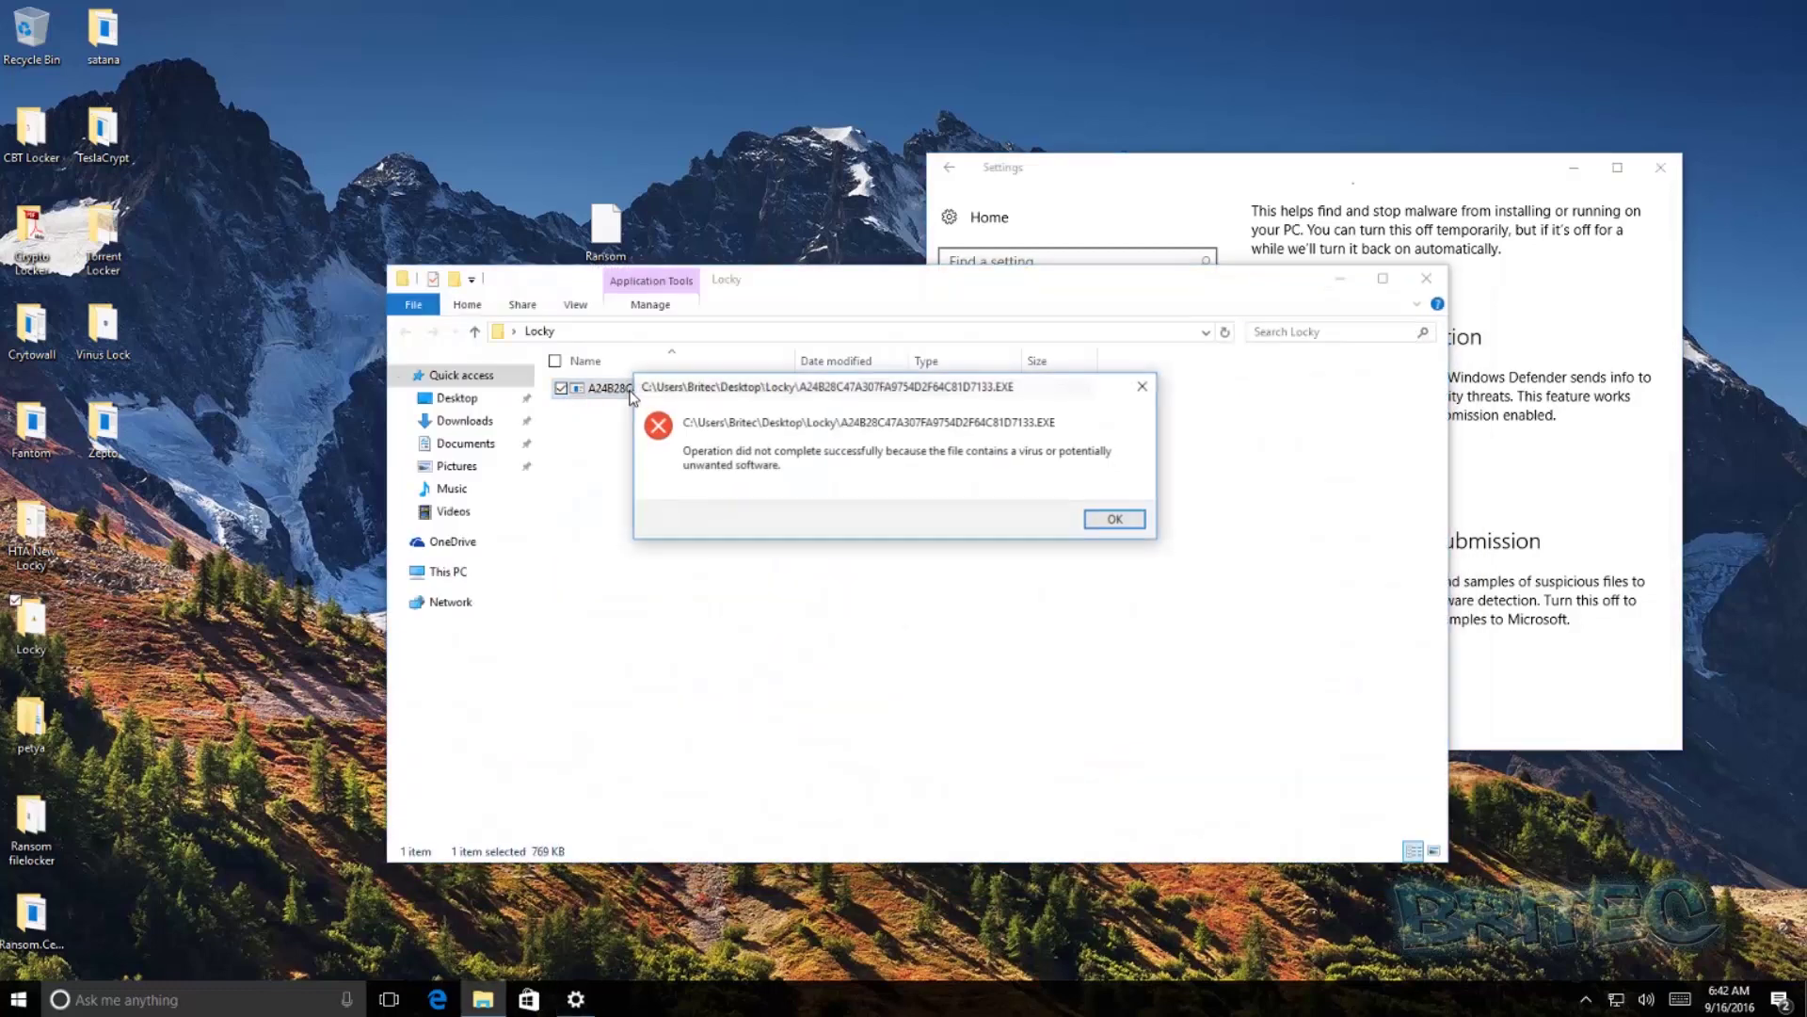
left_click(1107, 516)
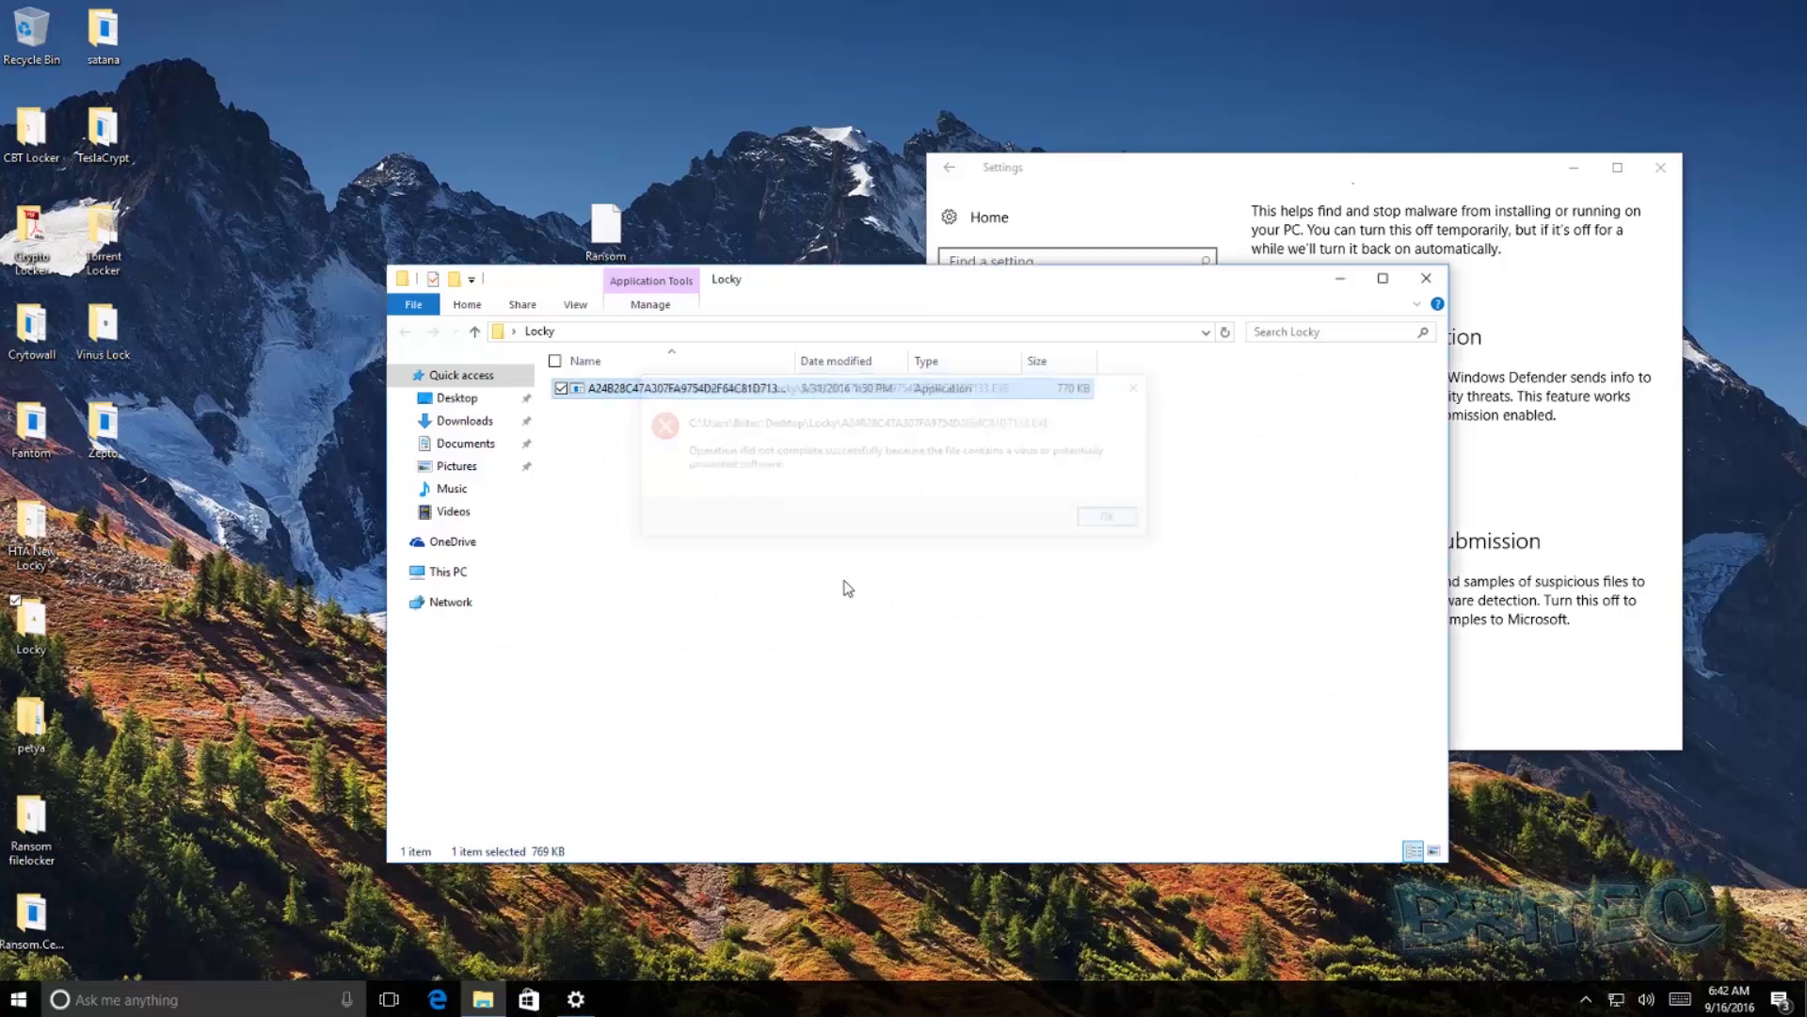
double_click(36, 918)
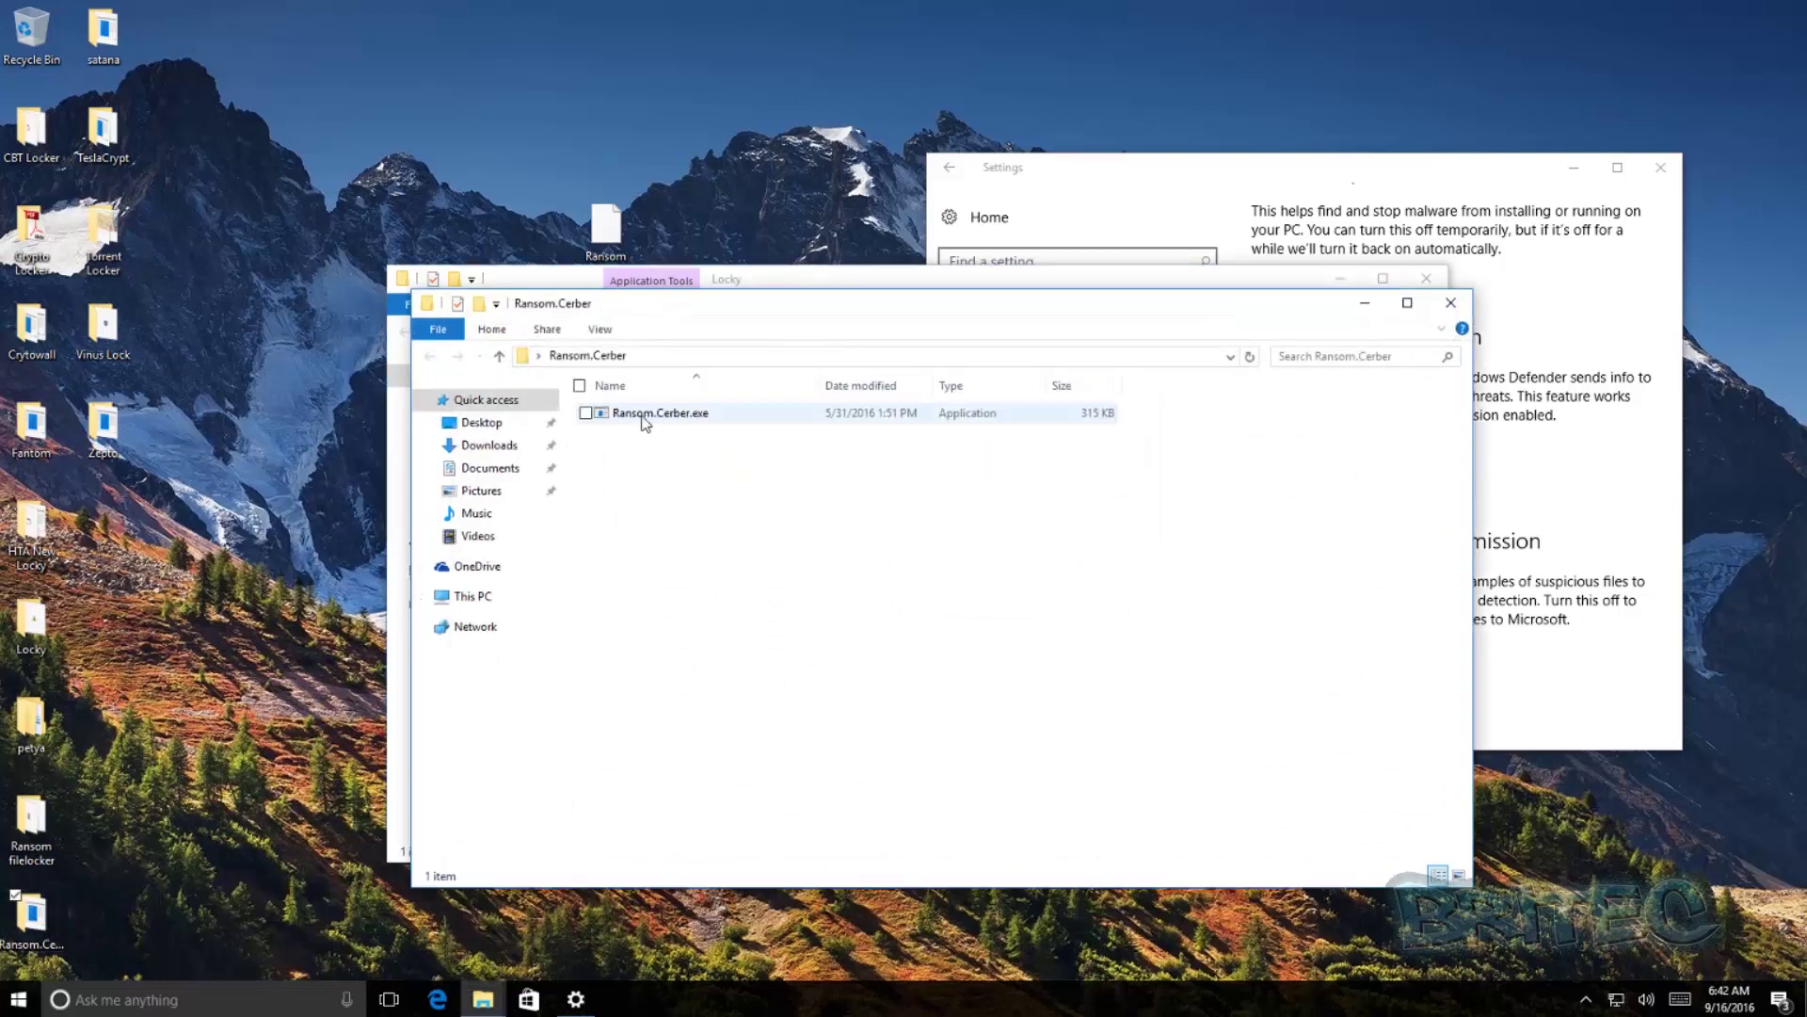
double_click(644, 416)
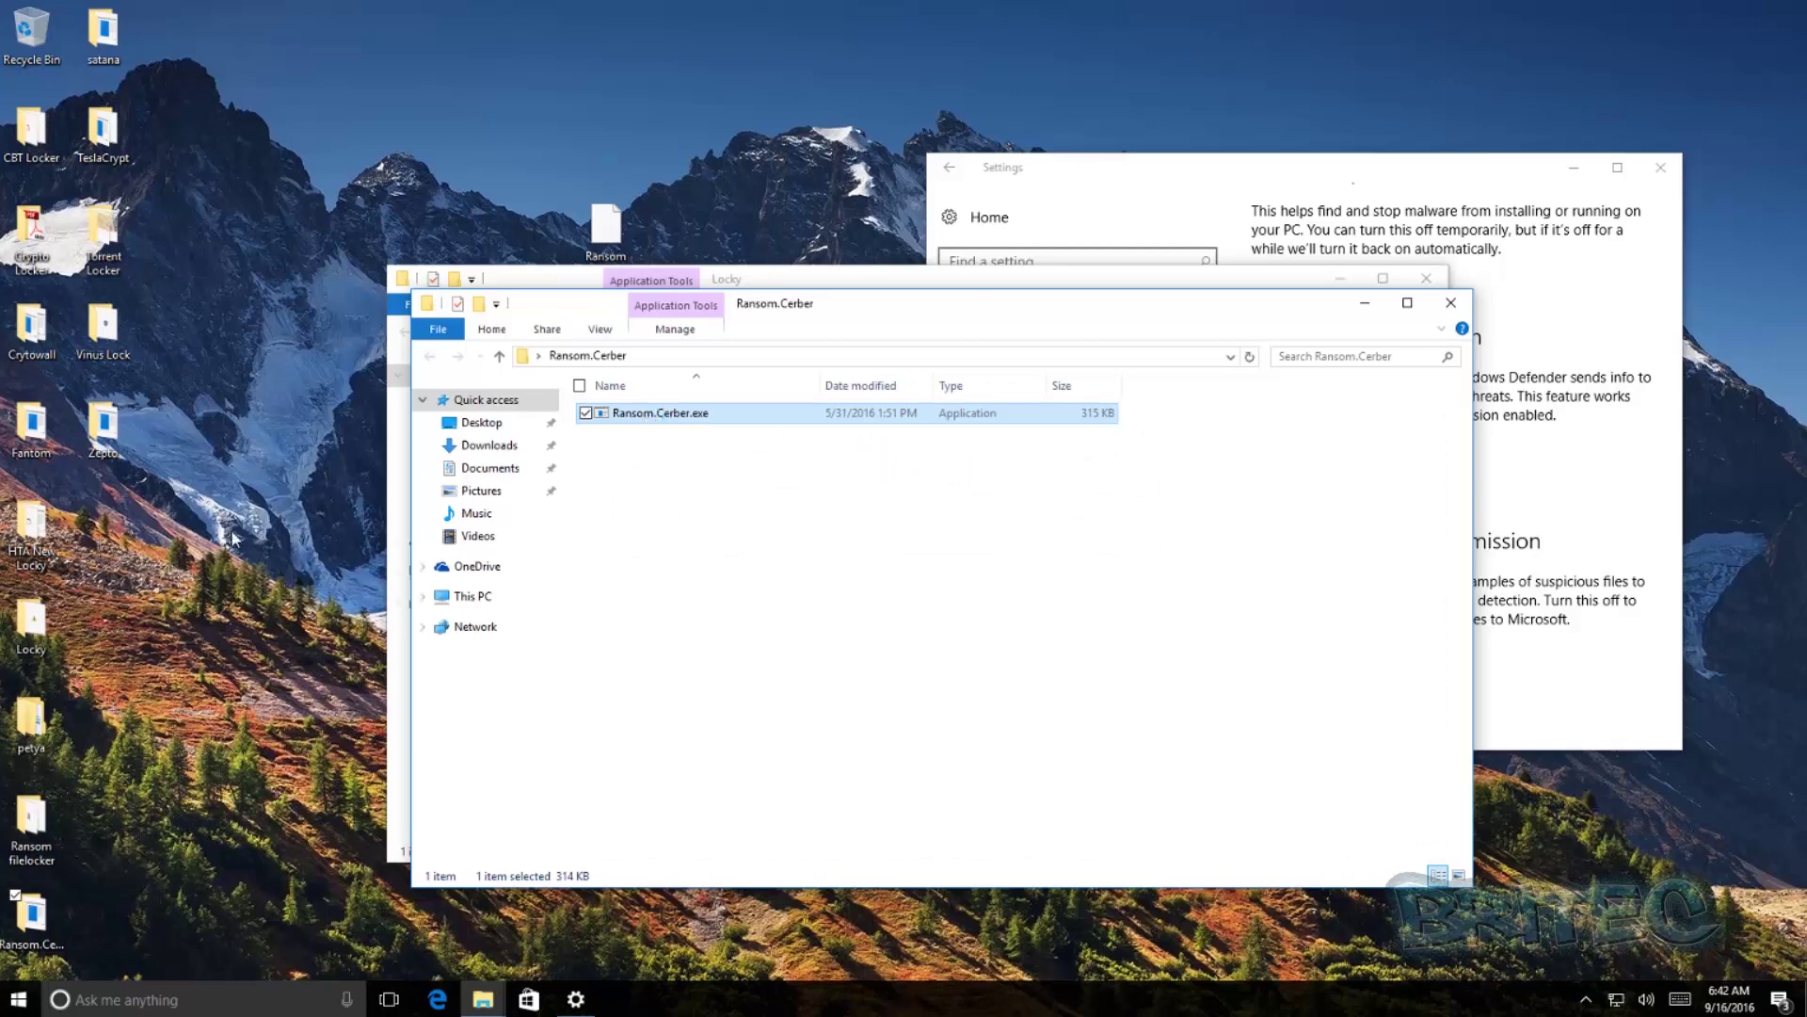
Run petya (1).exe from the petya Red subfolder and dismiss its virus block.
double_click(34, 723)
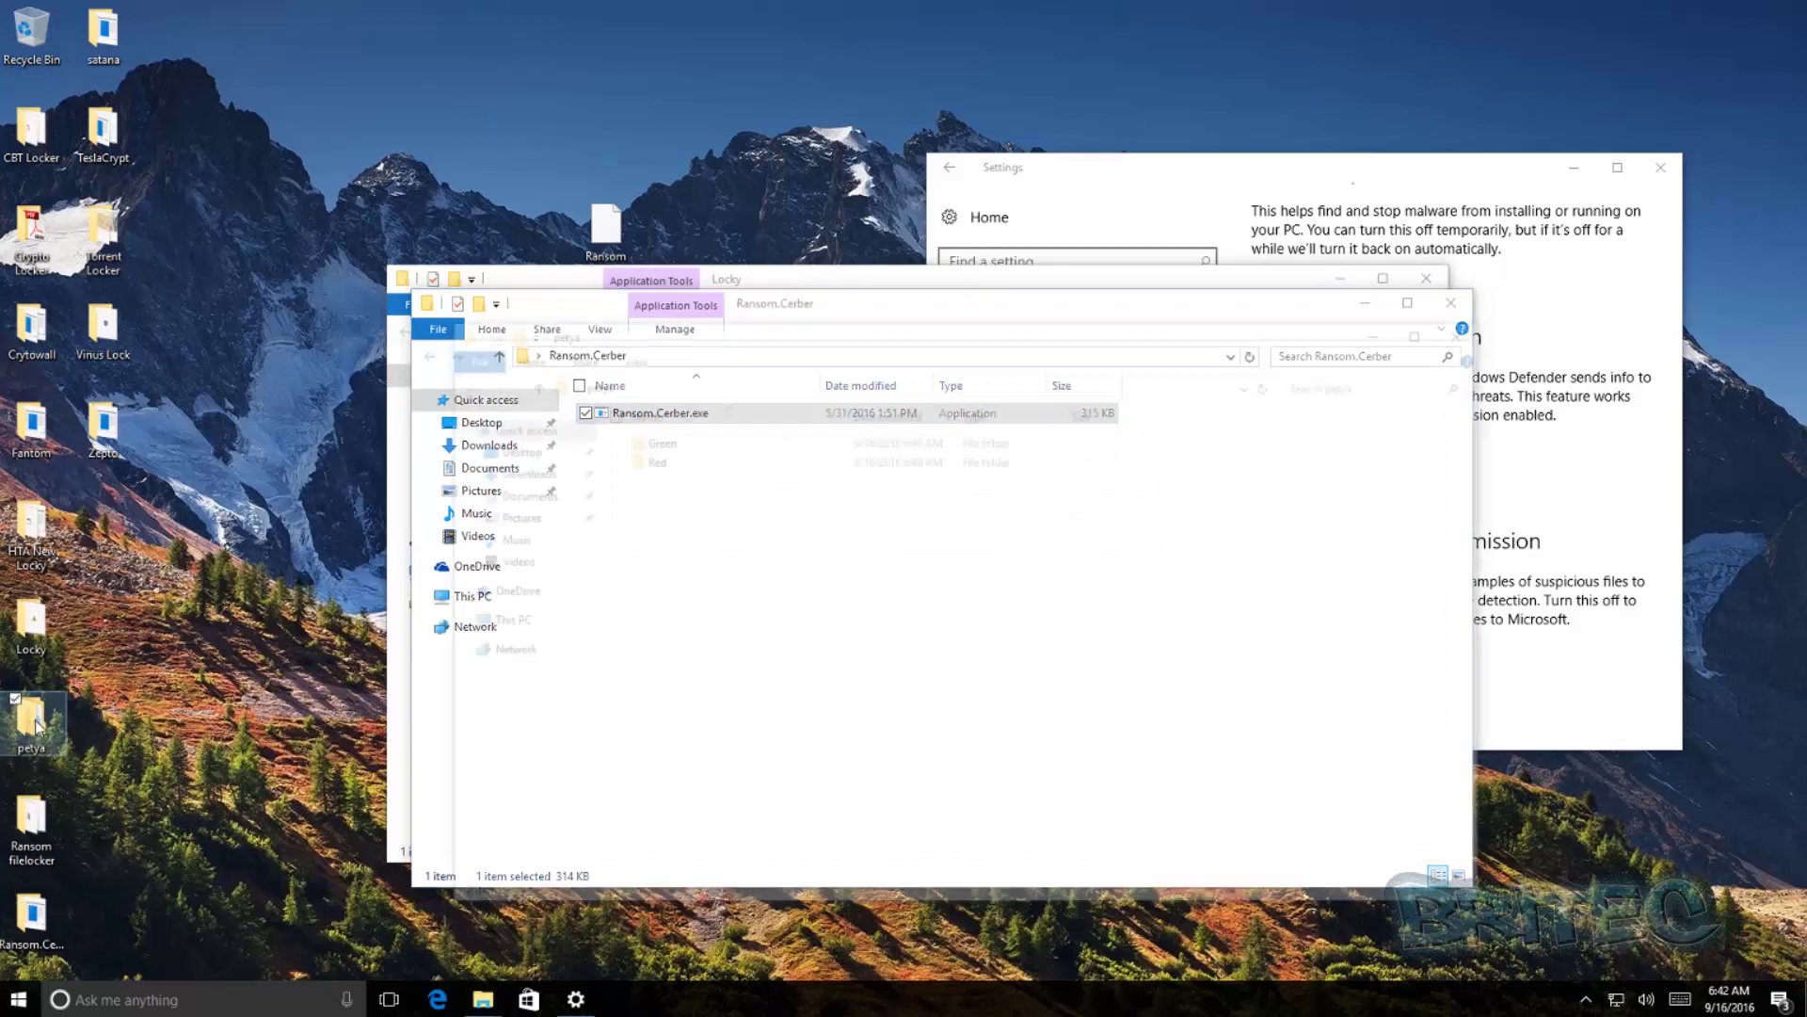
double_click(647, 457)
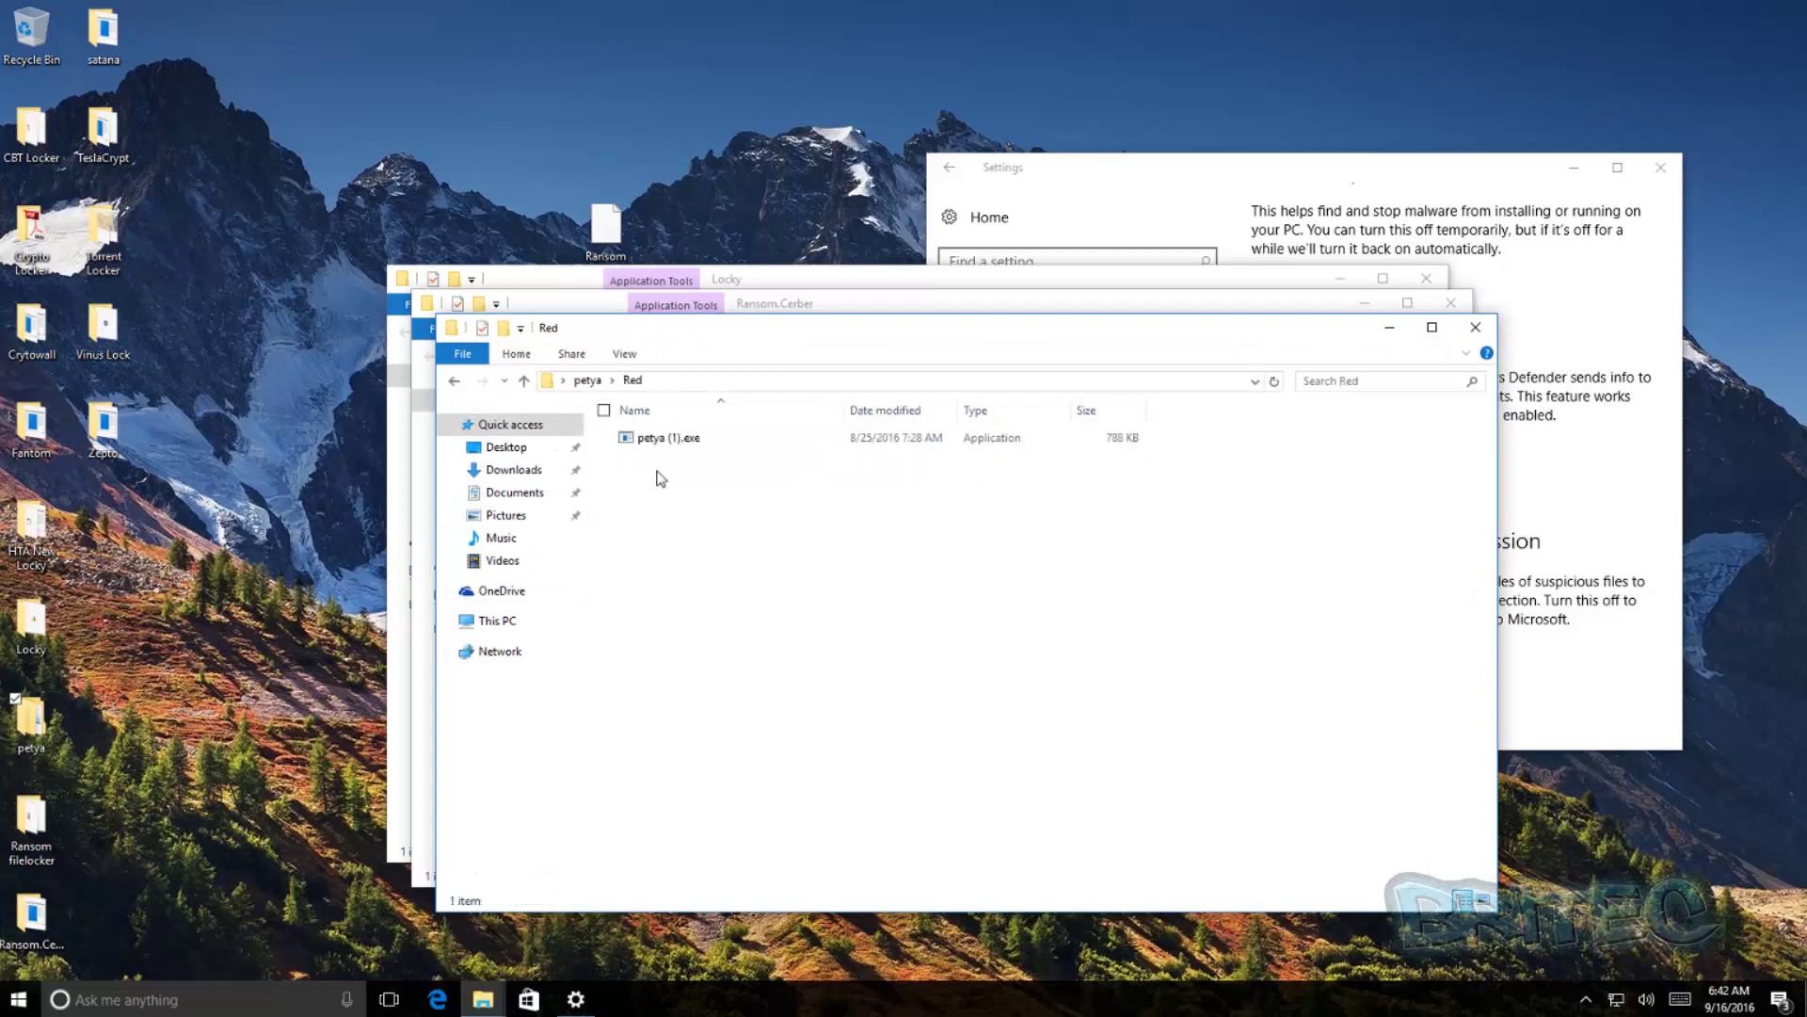
left_click(667, 438)
double_click(668, 439)
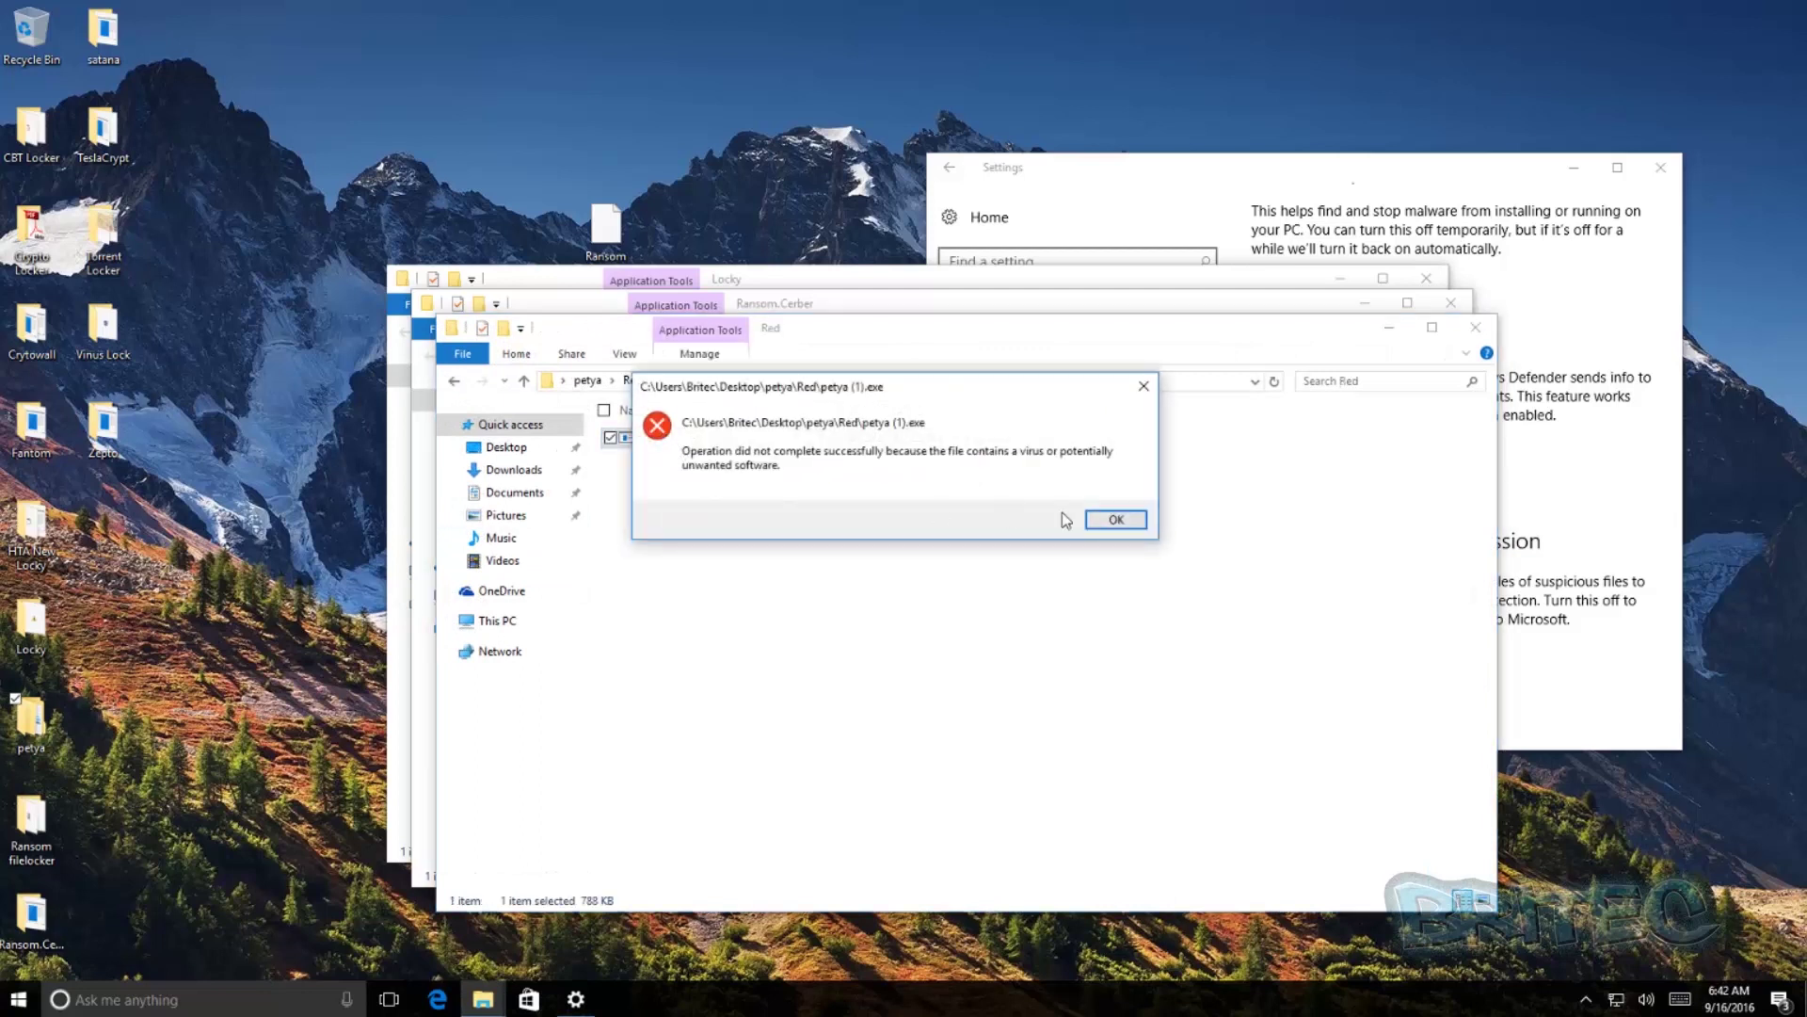
left_click(1114, 520)
Run PDFBewerbungsmappe.exe from the petya Green subfolder and dismiss its virus block.
left_click(456, 380)
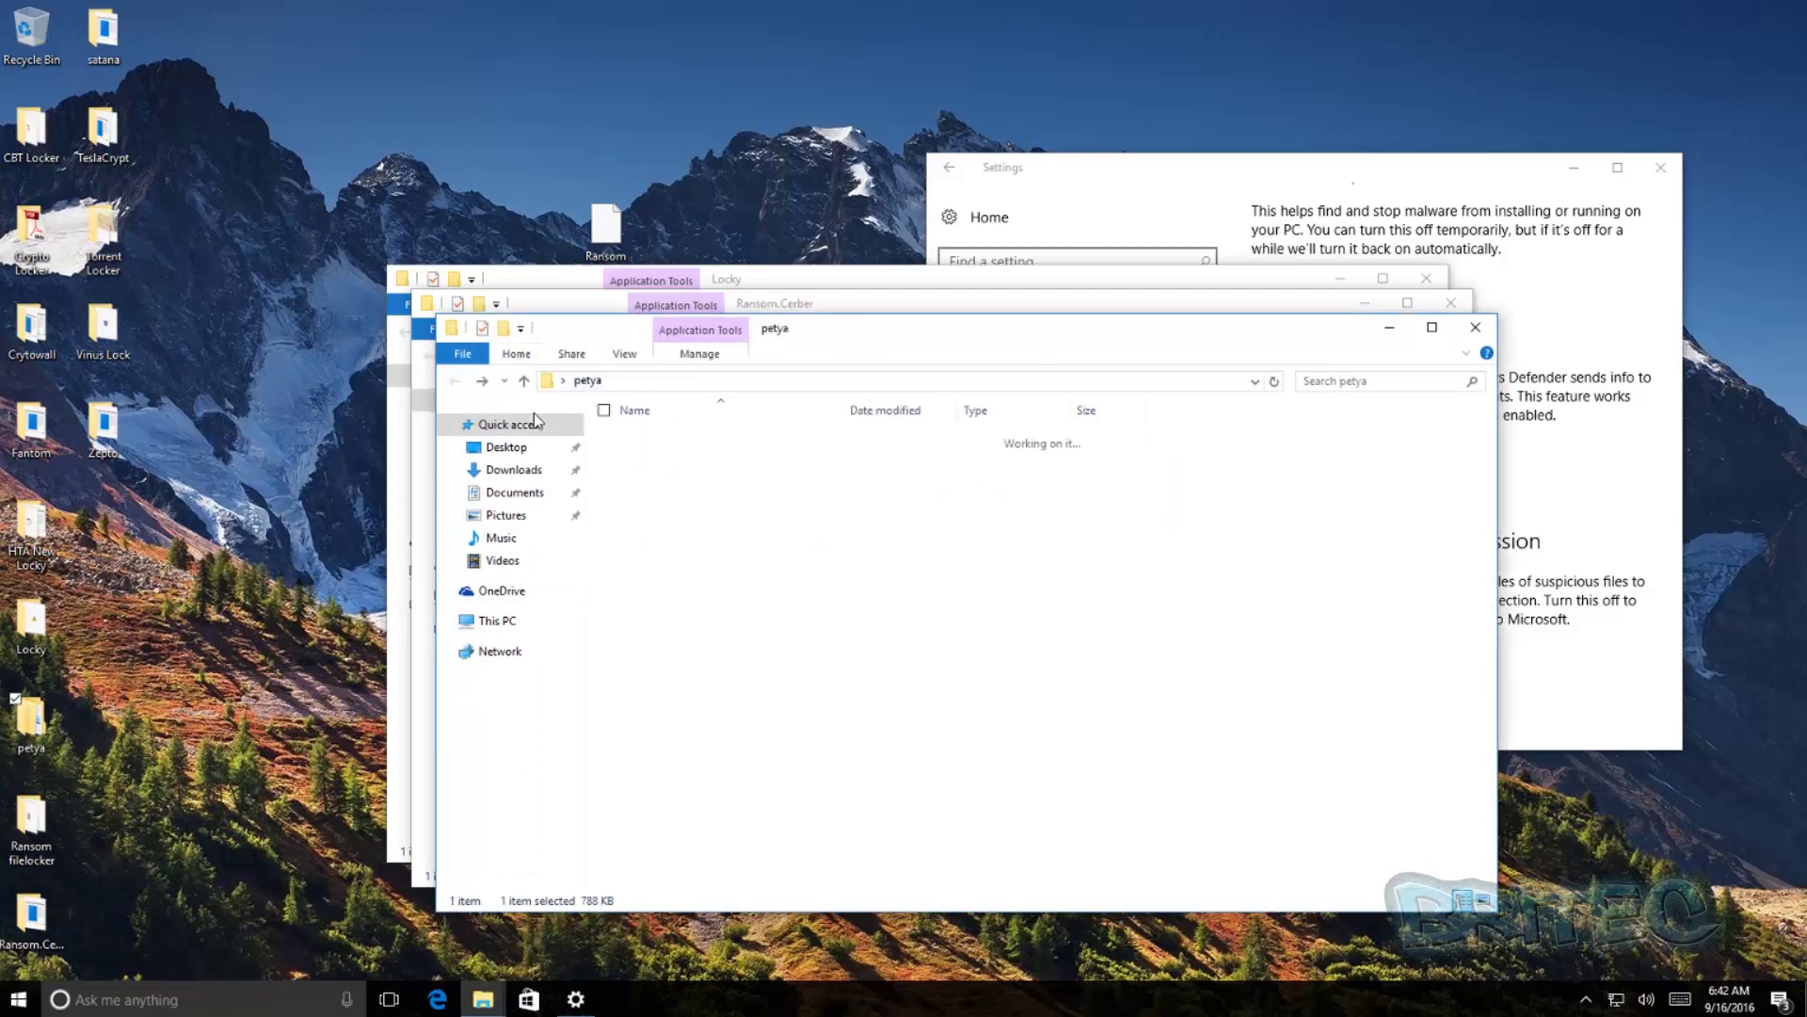
double_click(642, 437)
left_click(672, 441)
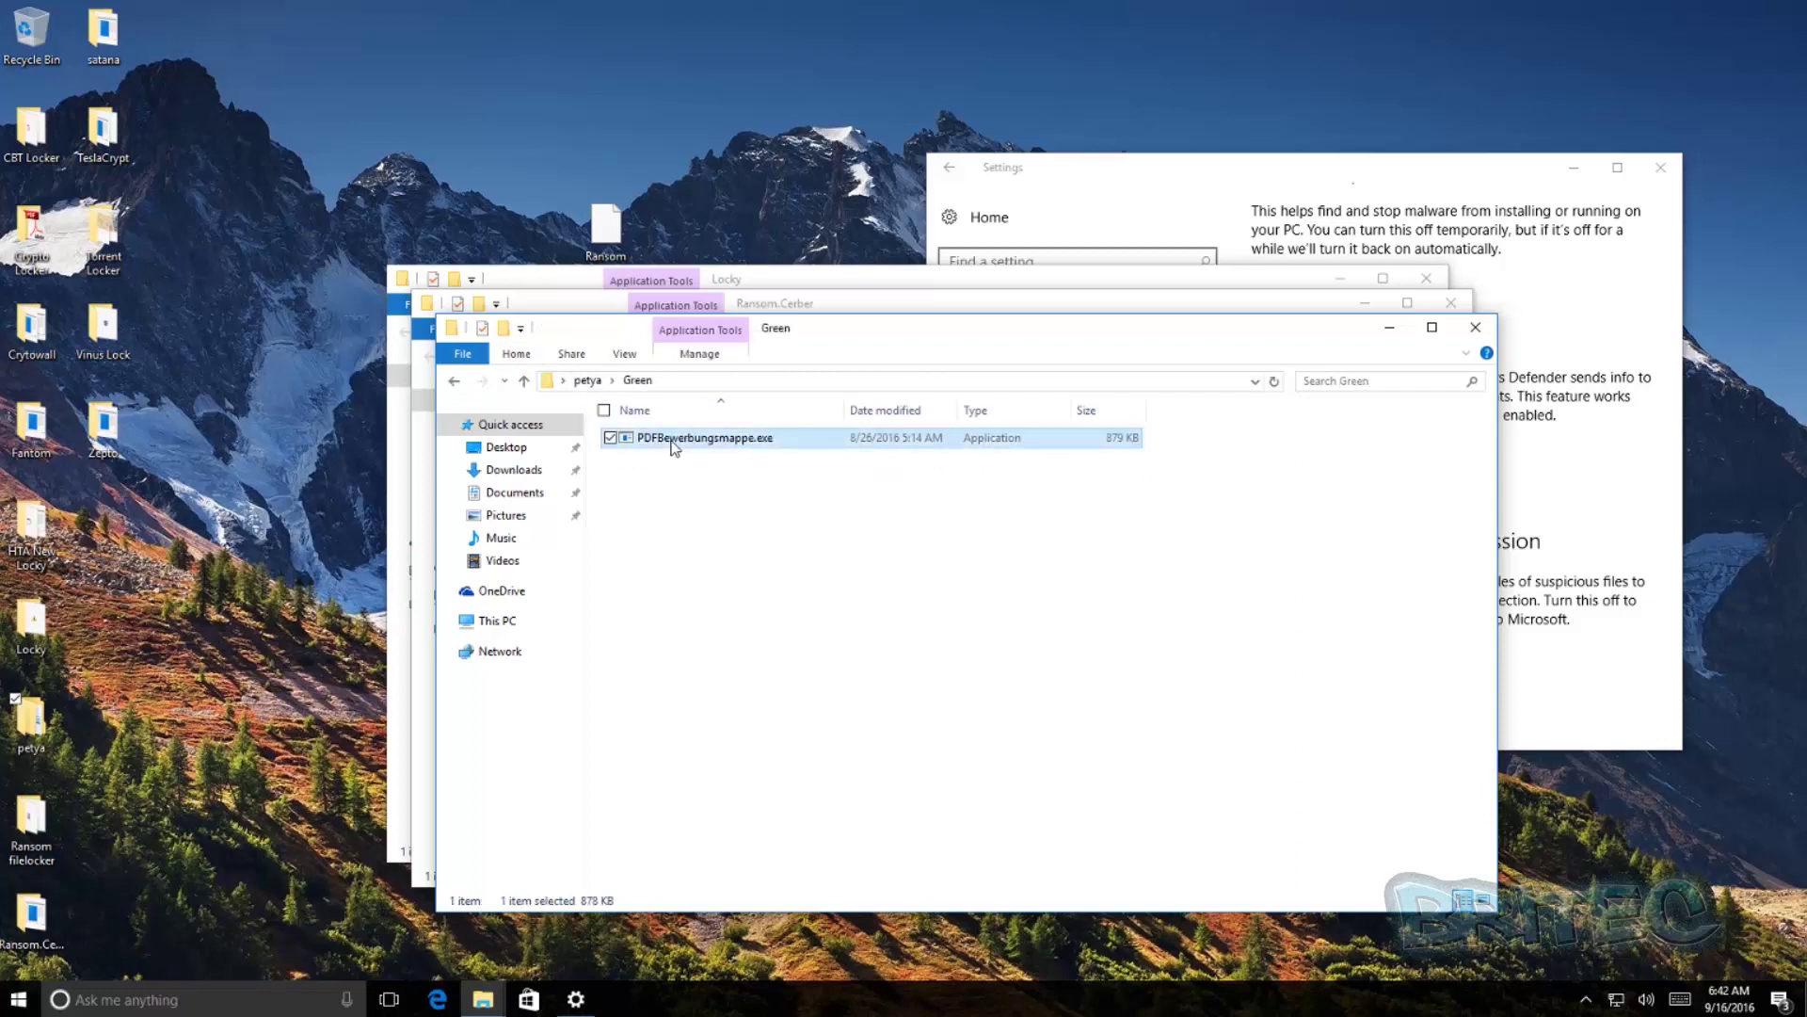
double_click(672, 440)
left_click(1115, 523)
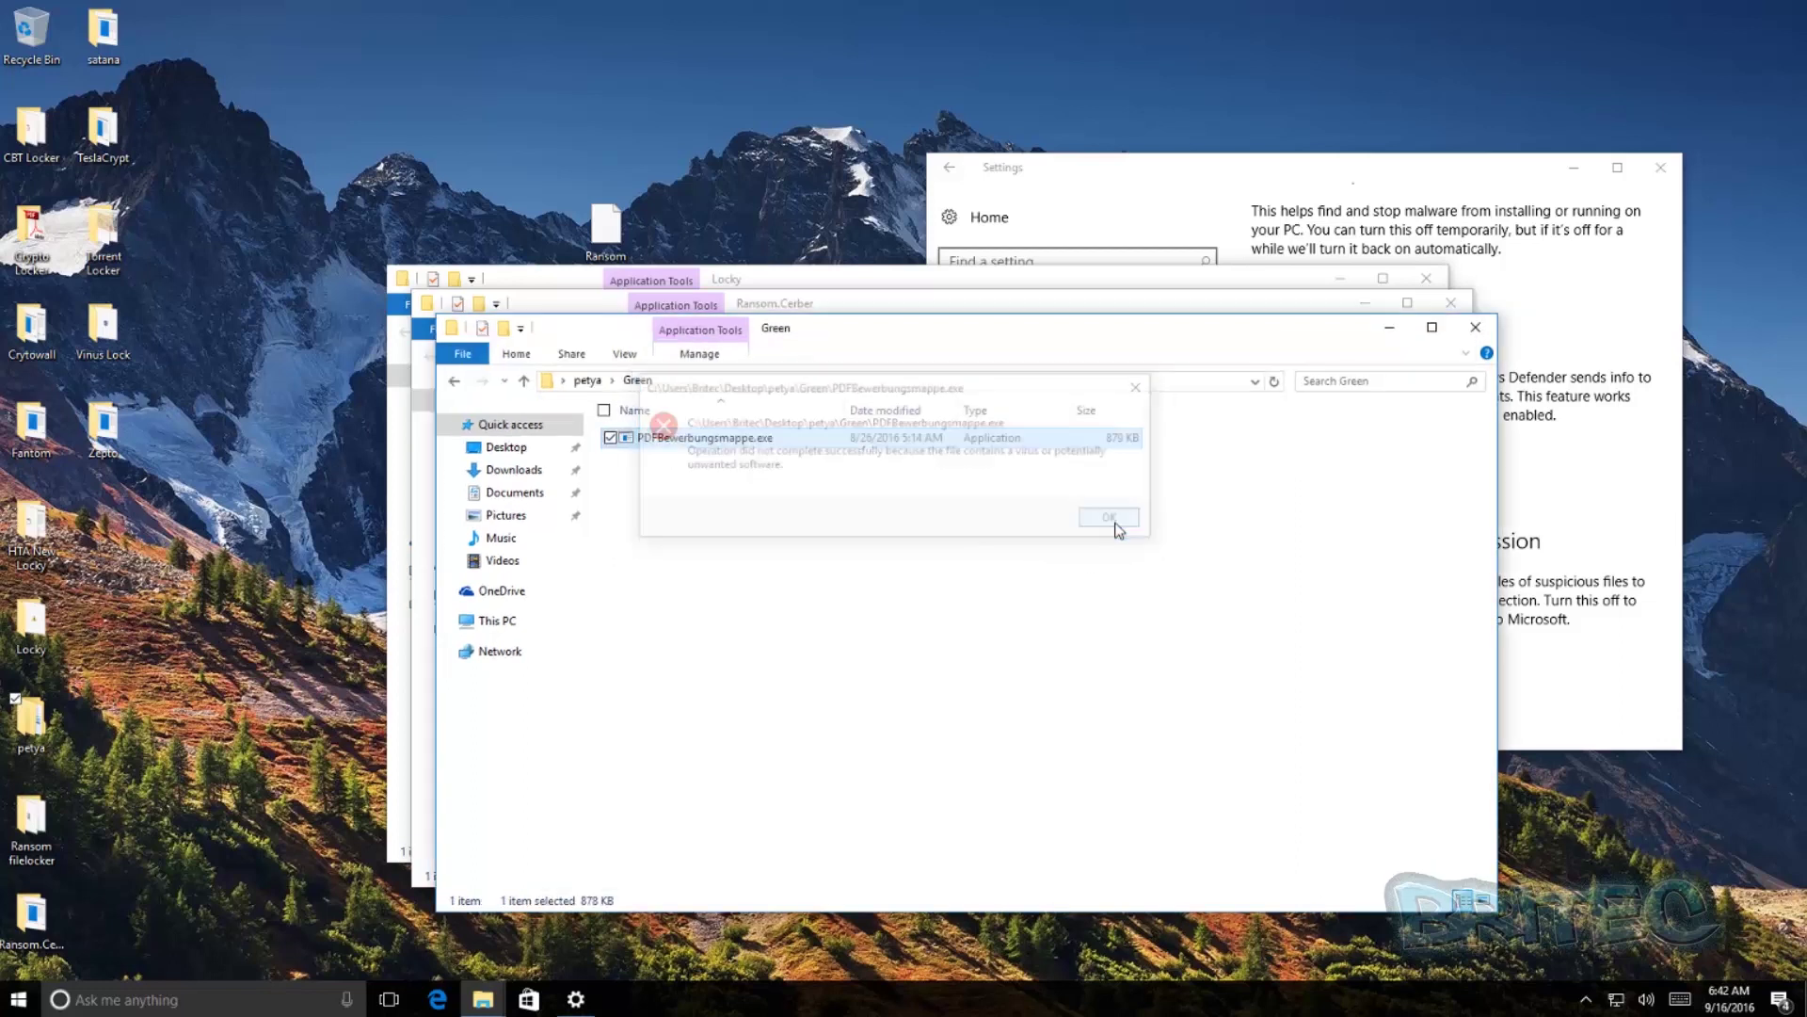
Close the petya, Ransom.Cerber and Locky folders, dismissing the Ransom.Cerber virus warning.
left_click(1476, 329)
left_click(1135, 518)
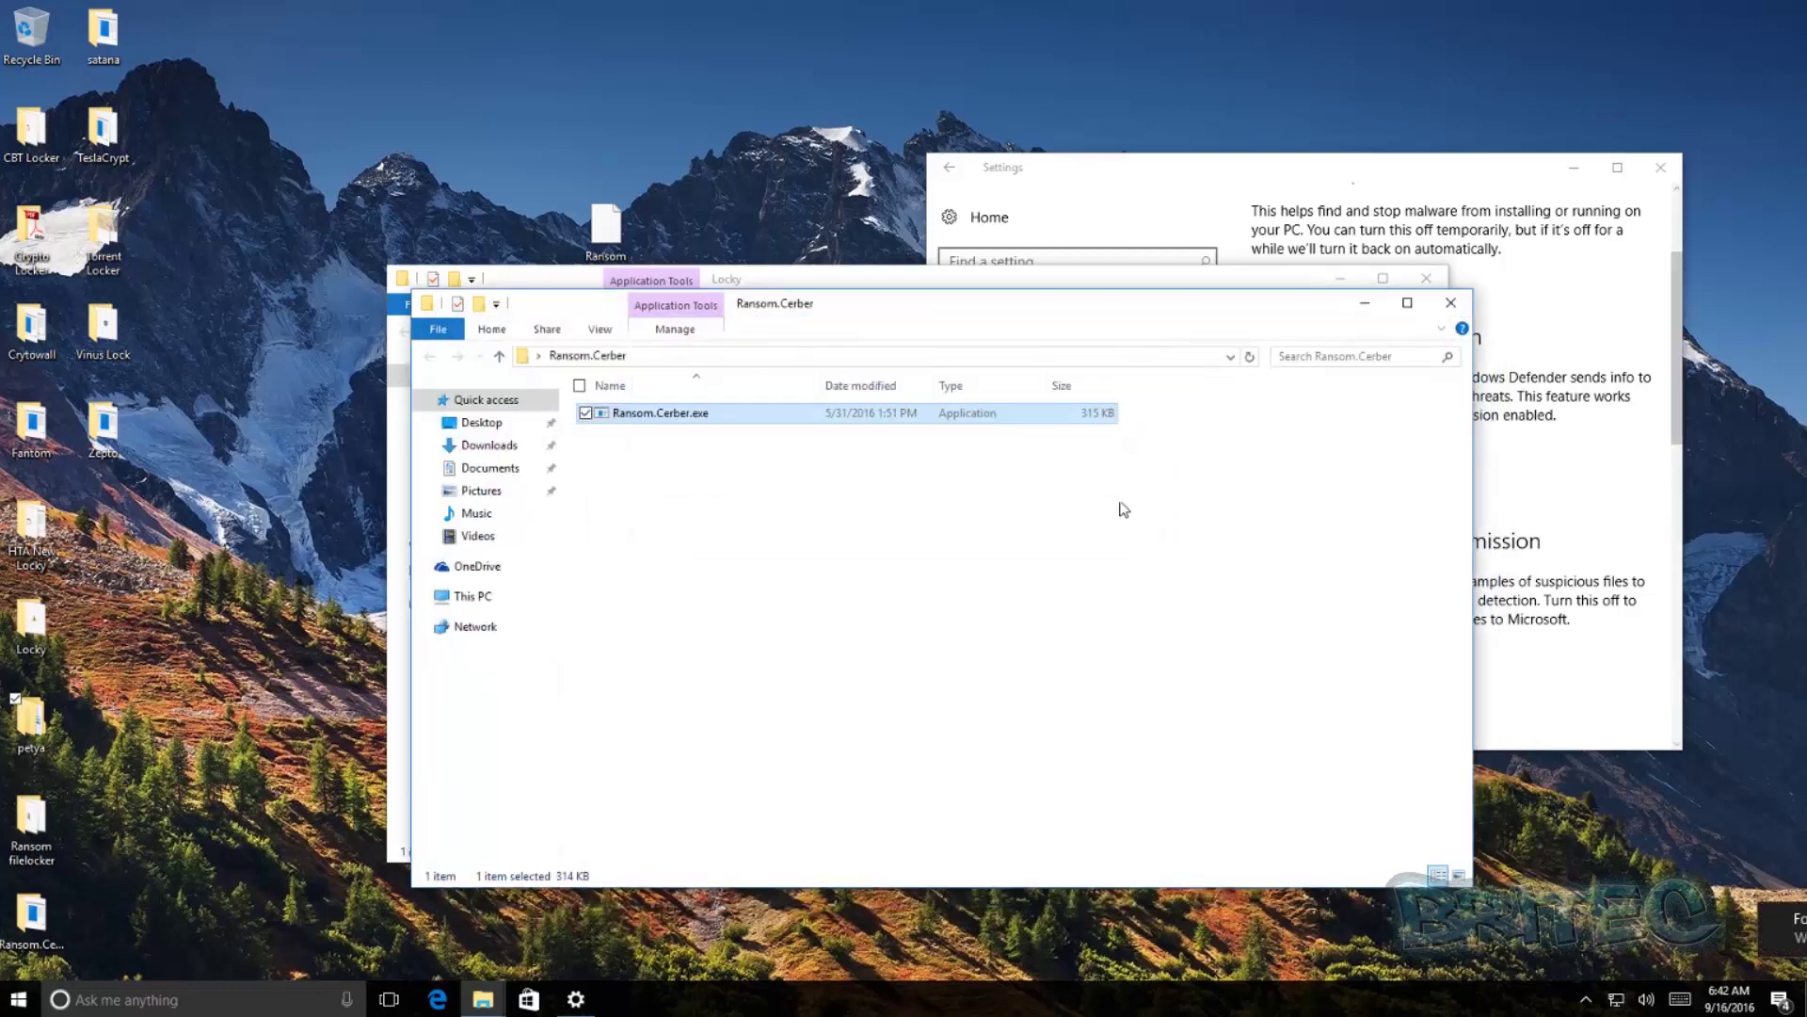
left_click(1451, 302)
left_click(1428, 283)
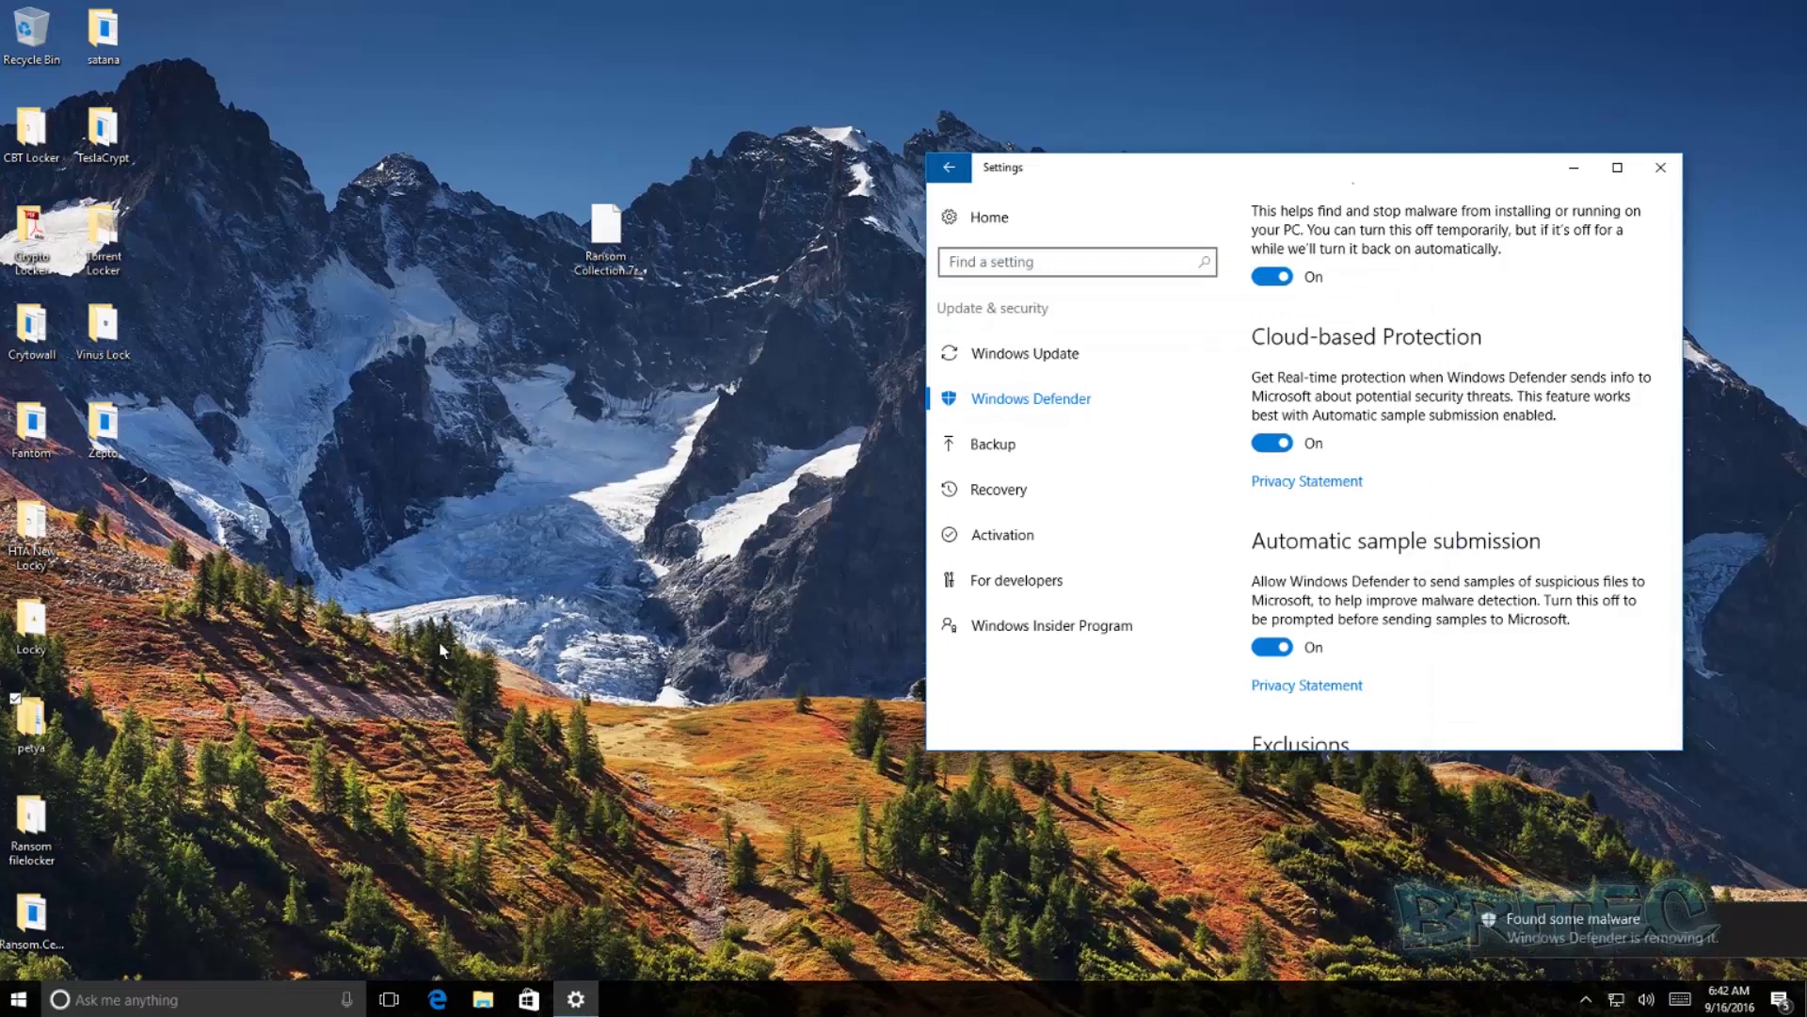
Run TyktwBNoA.exe from the Zepto folder, dismiss its virus error and close the folder.
double_click(102, 423)
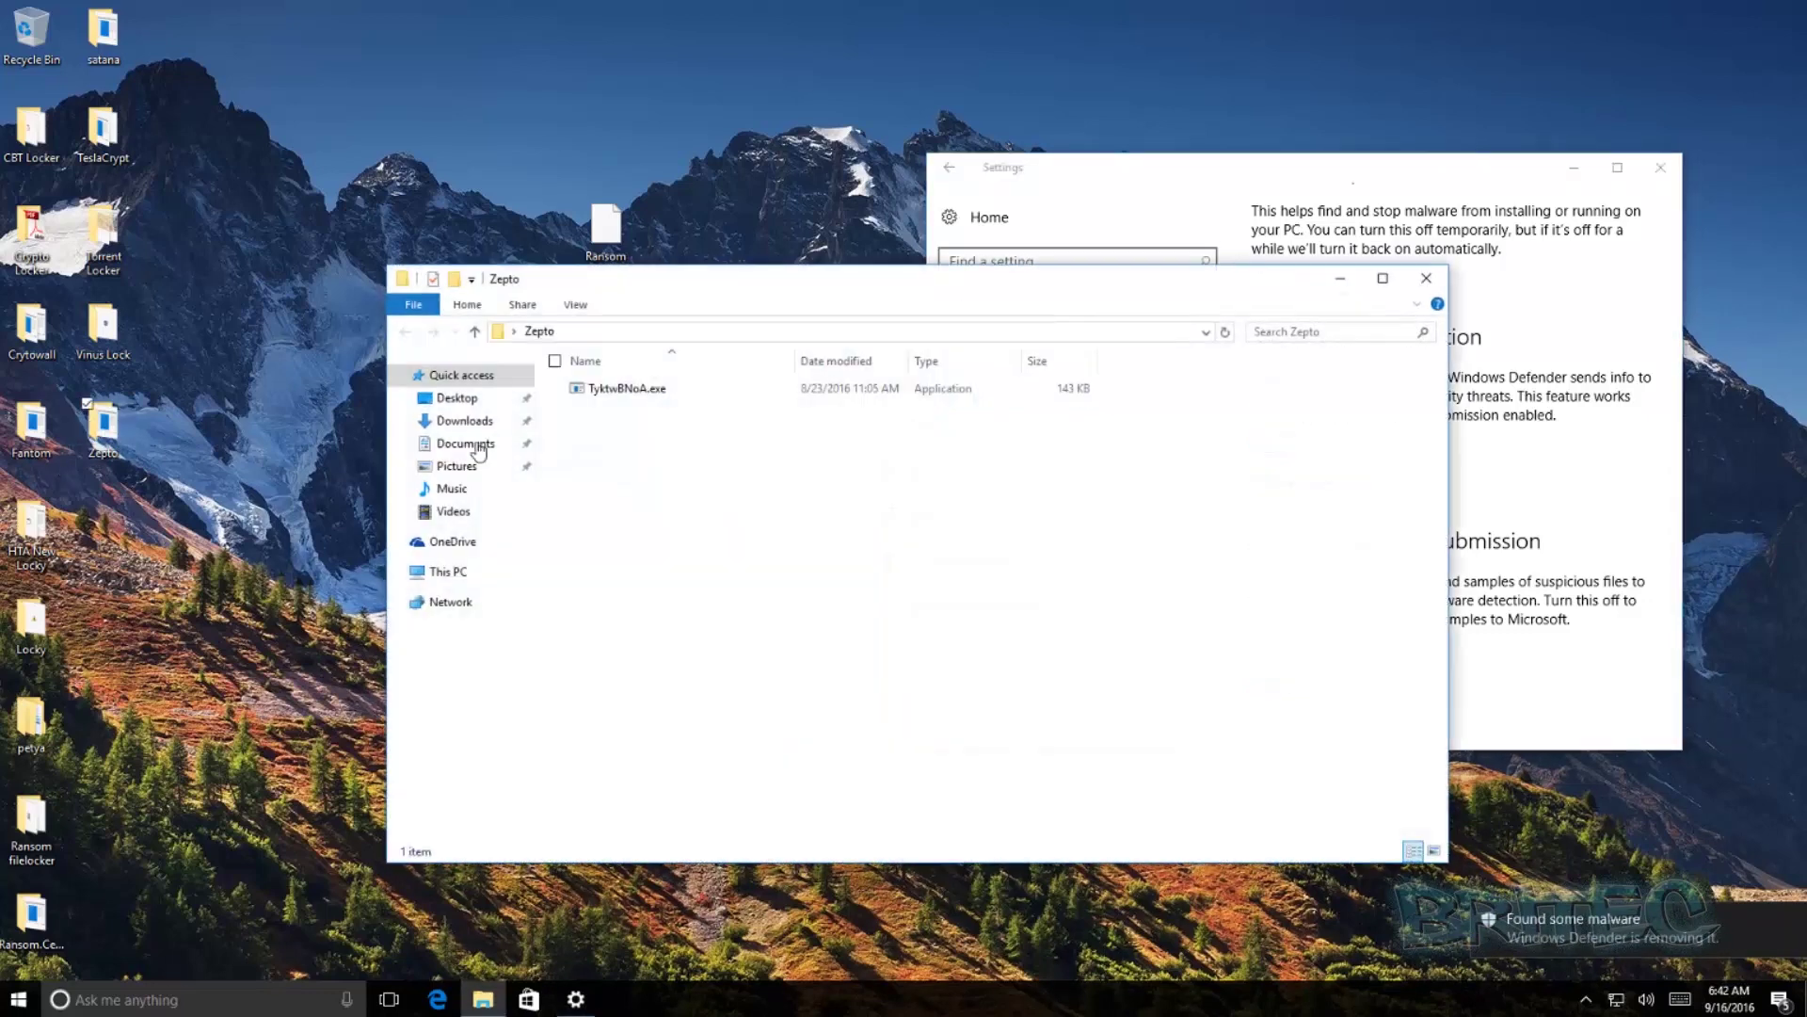
double_click(644, 396)
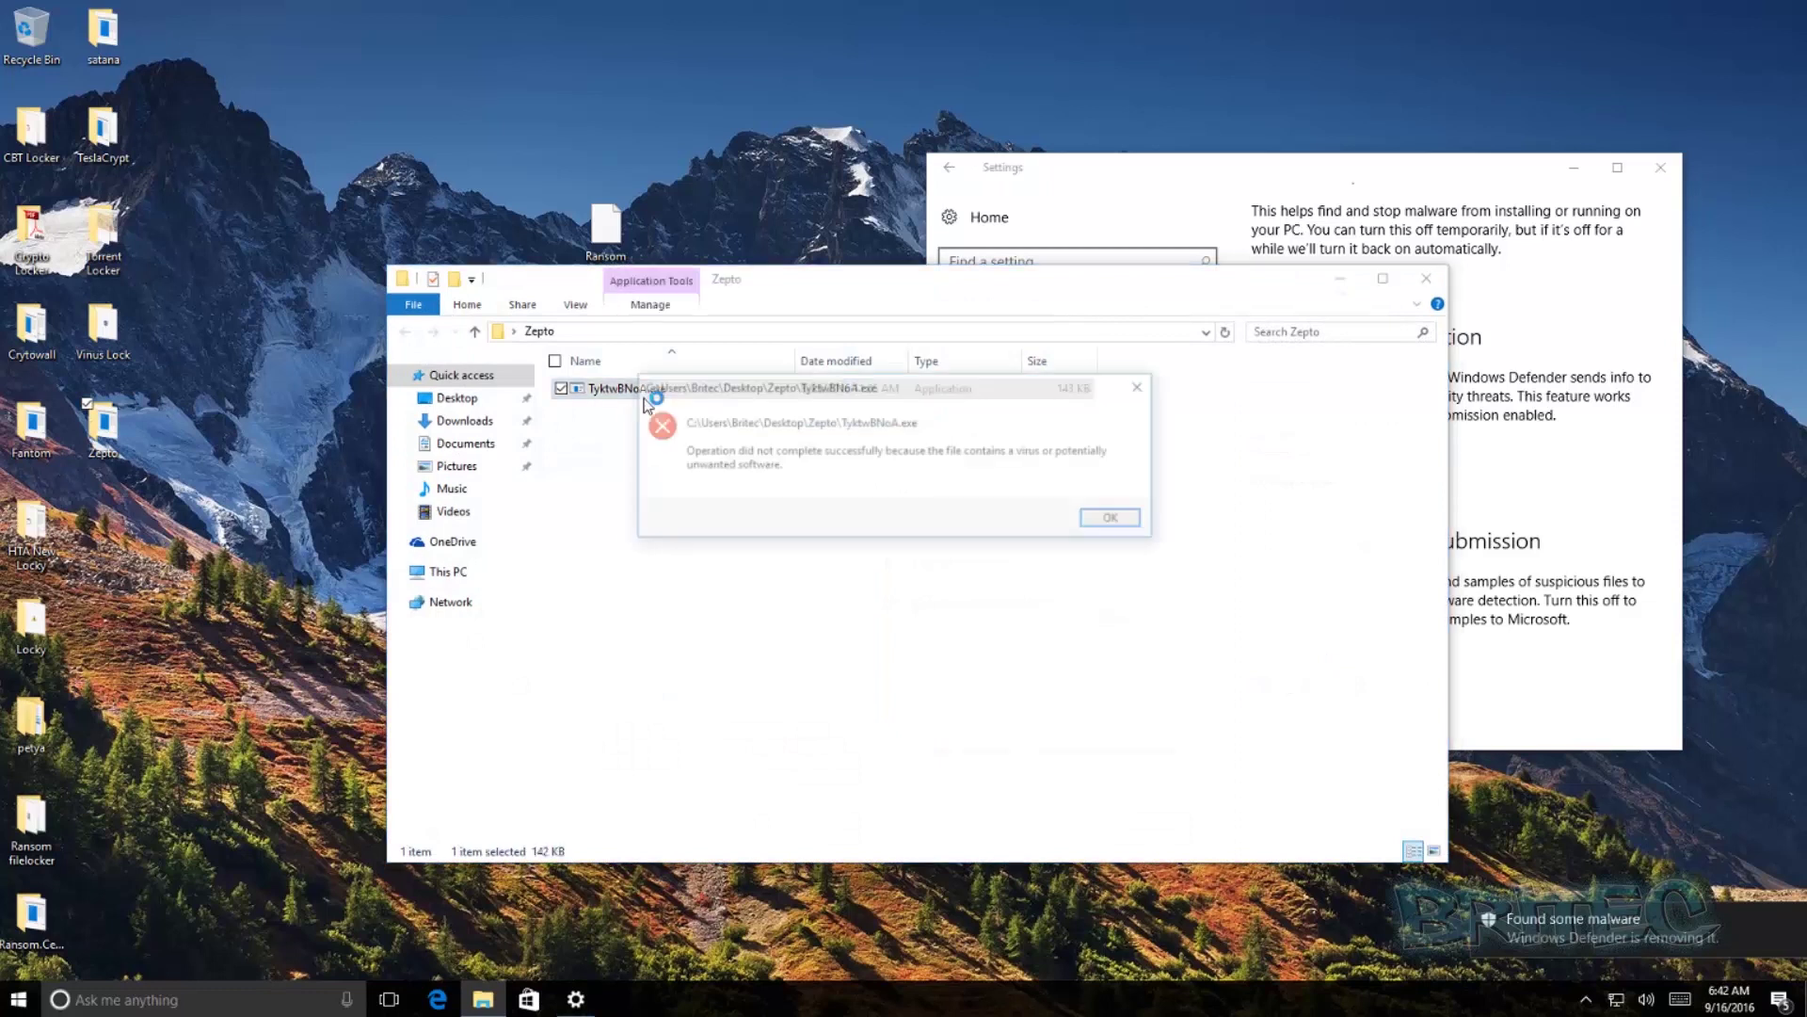
left_click(1103, 521)
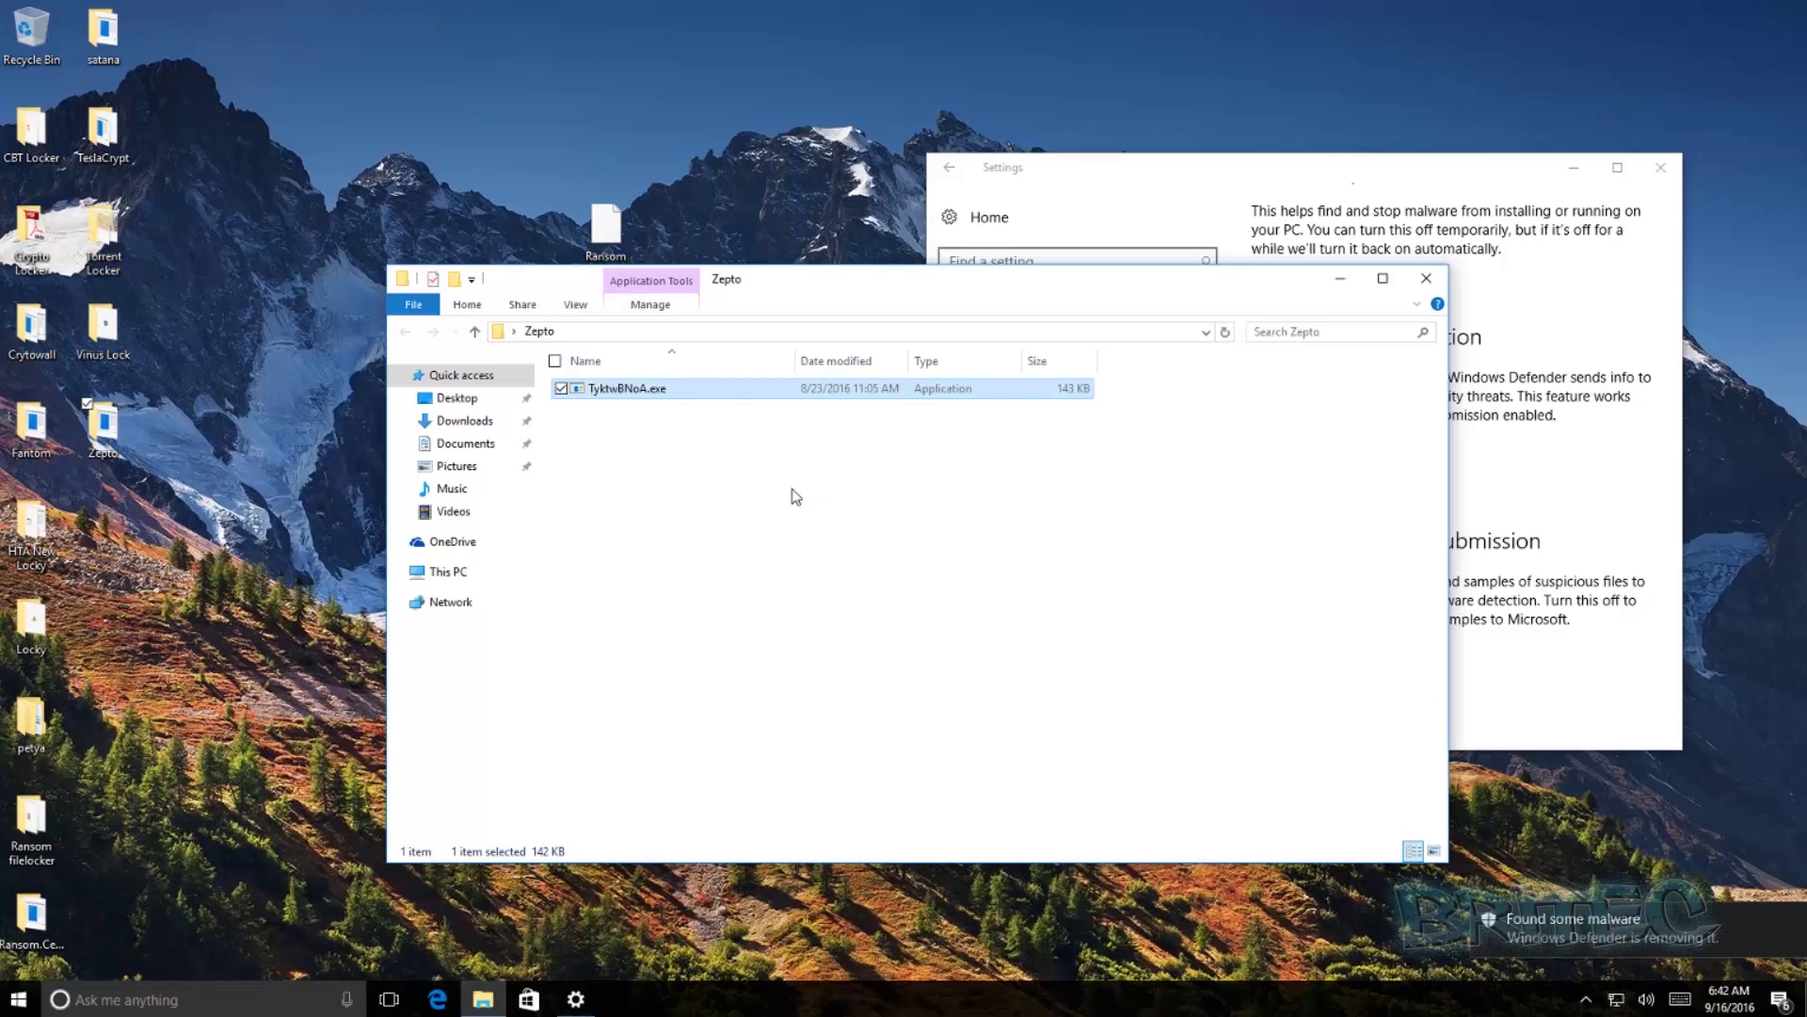
left_click(1427, 279)
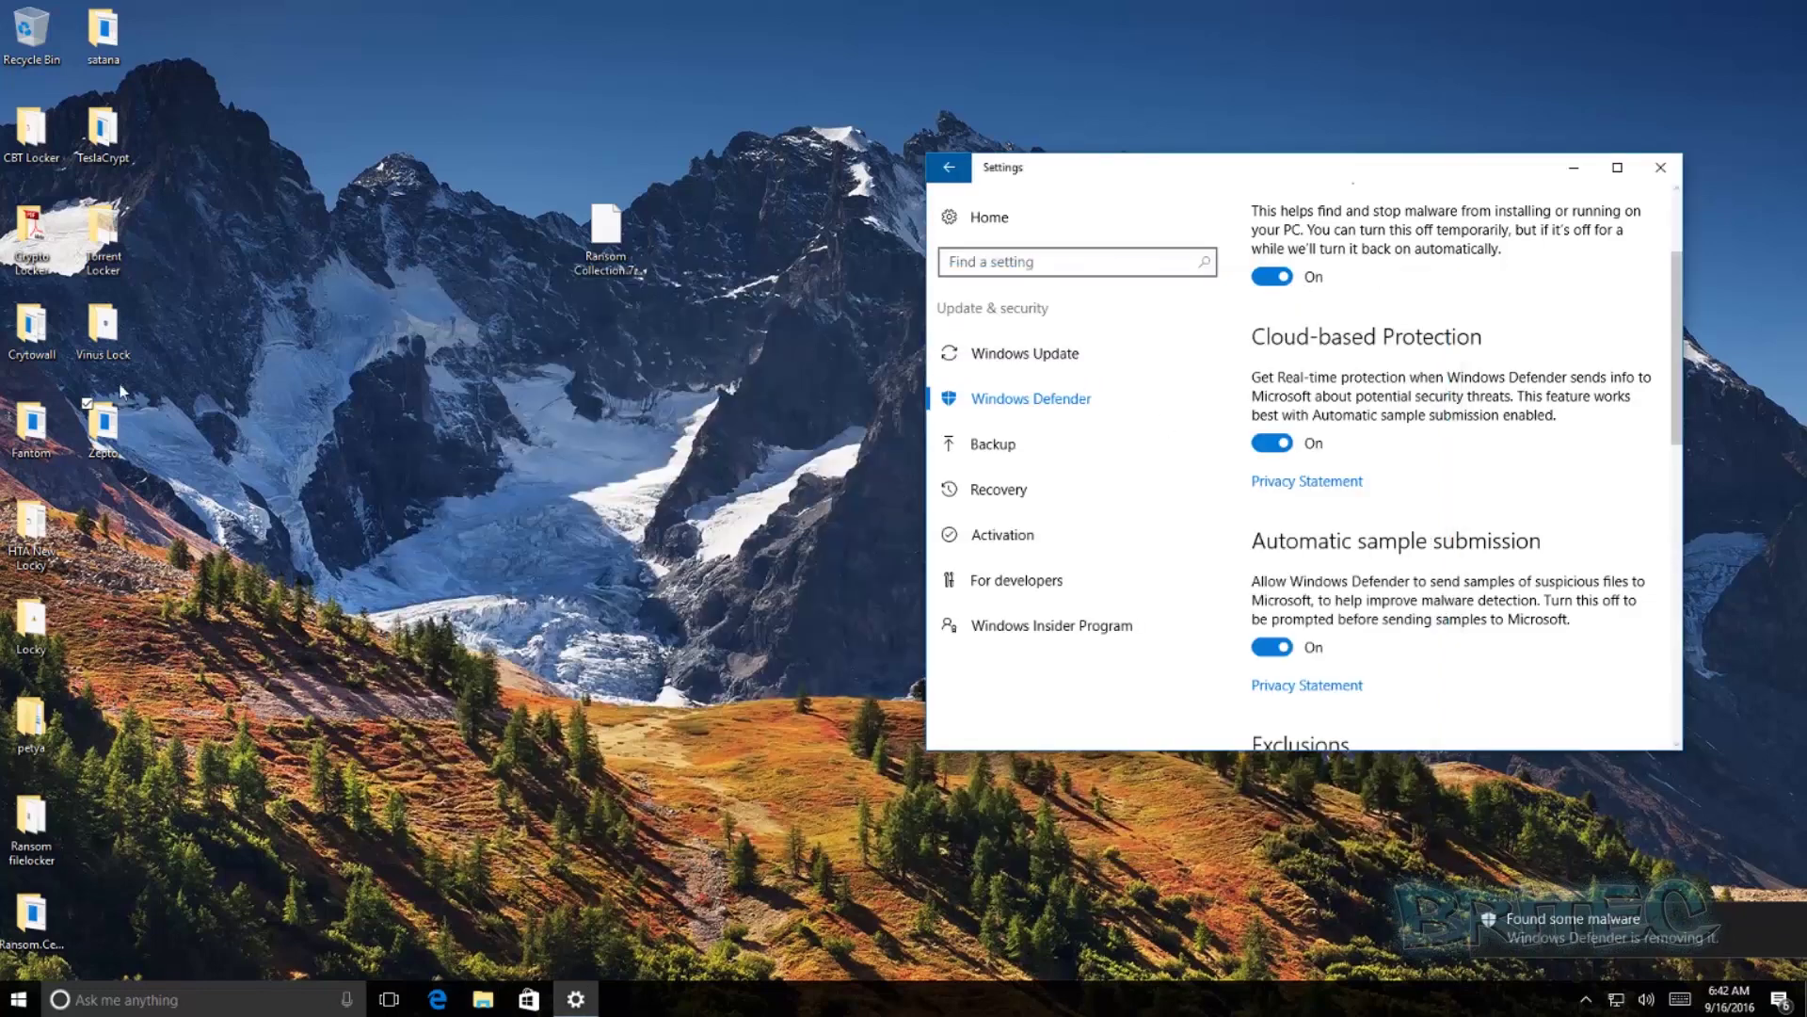
Run lbydobof.exe from Crypto Locker and satana_ransom.exe from satana, dismissing each virus error.
double_click(33, 233)
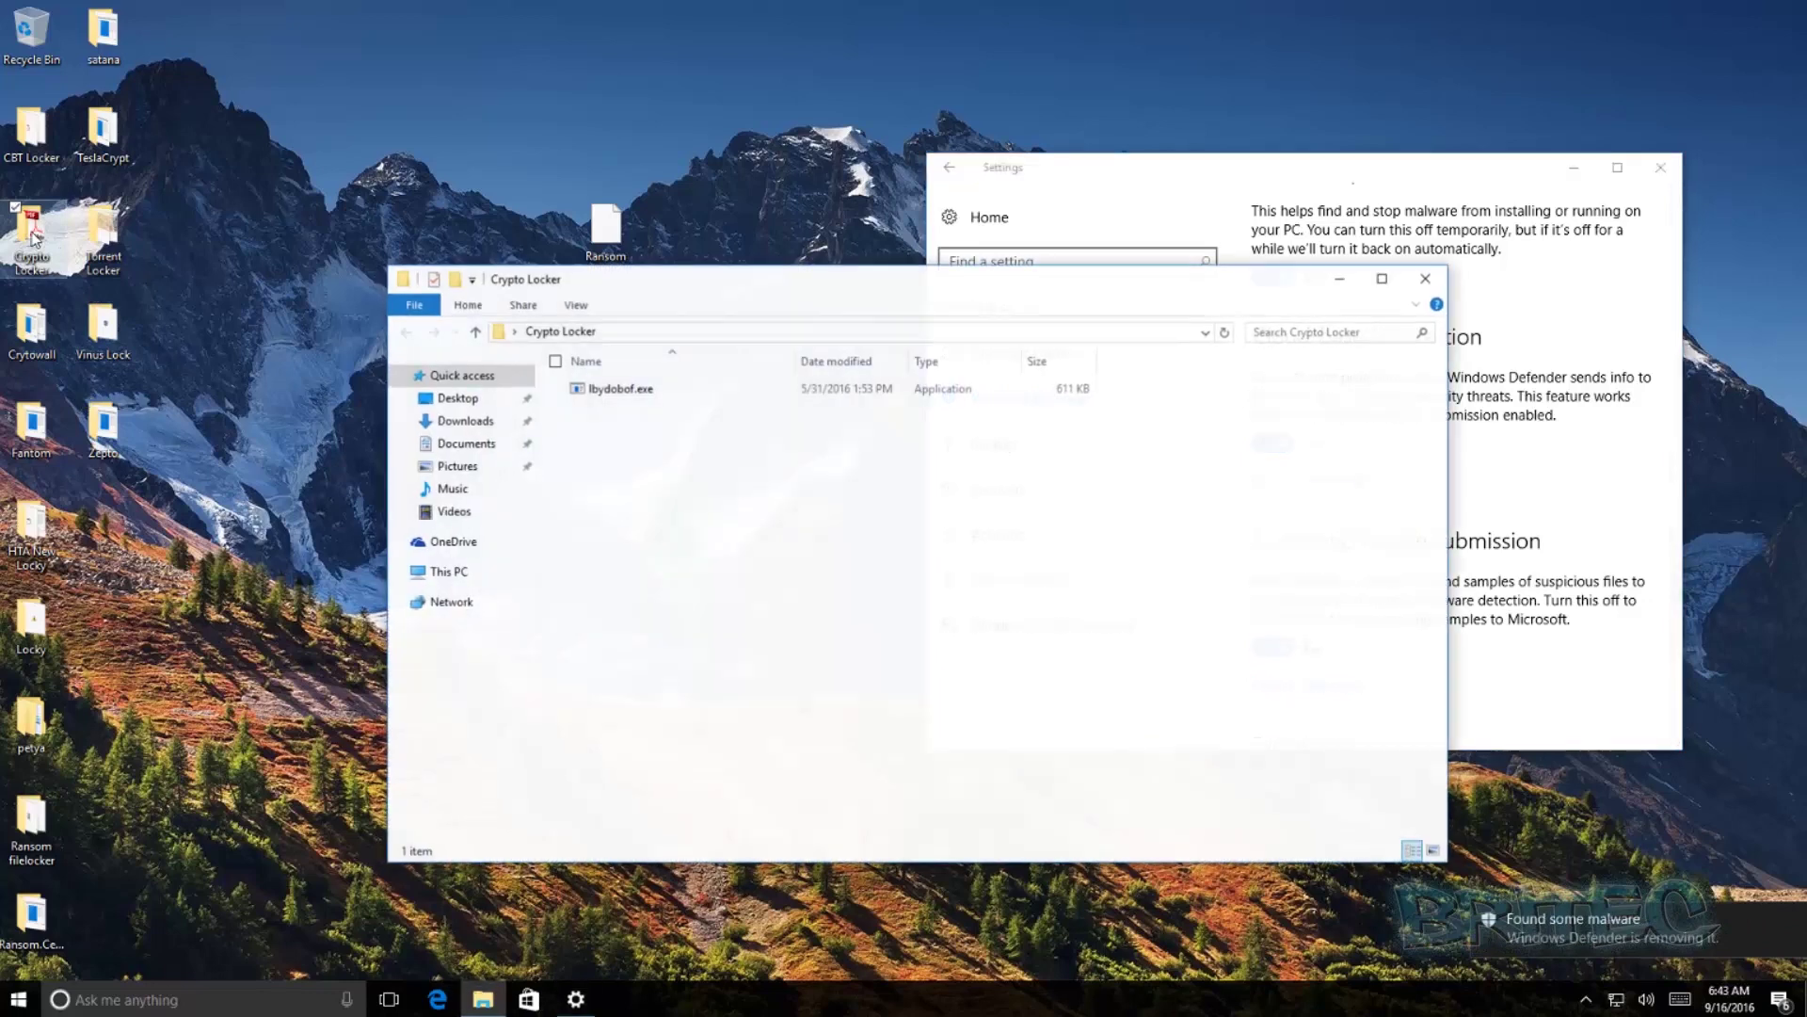
double_click(622, 389)
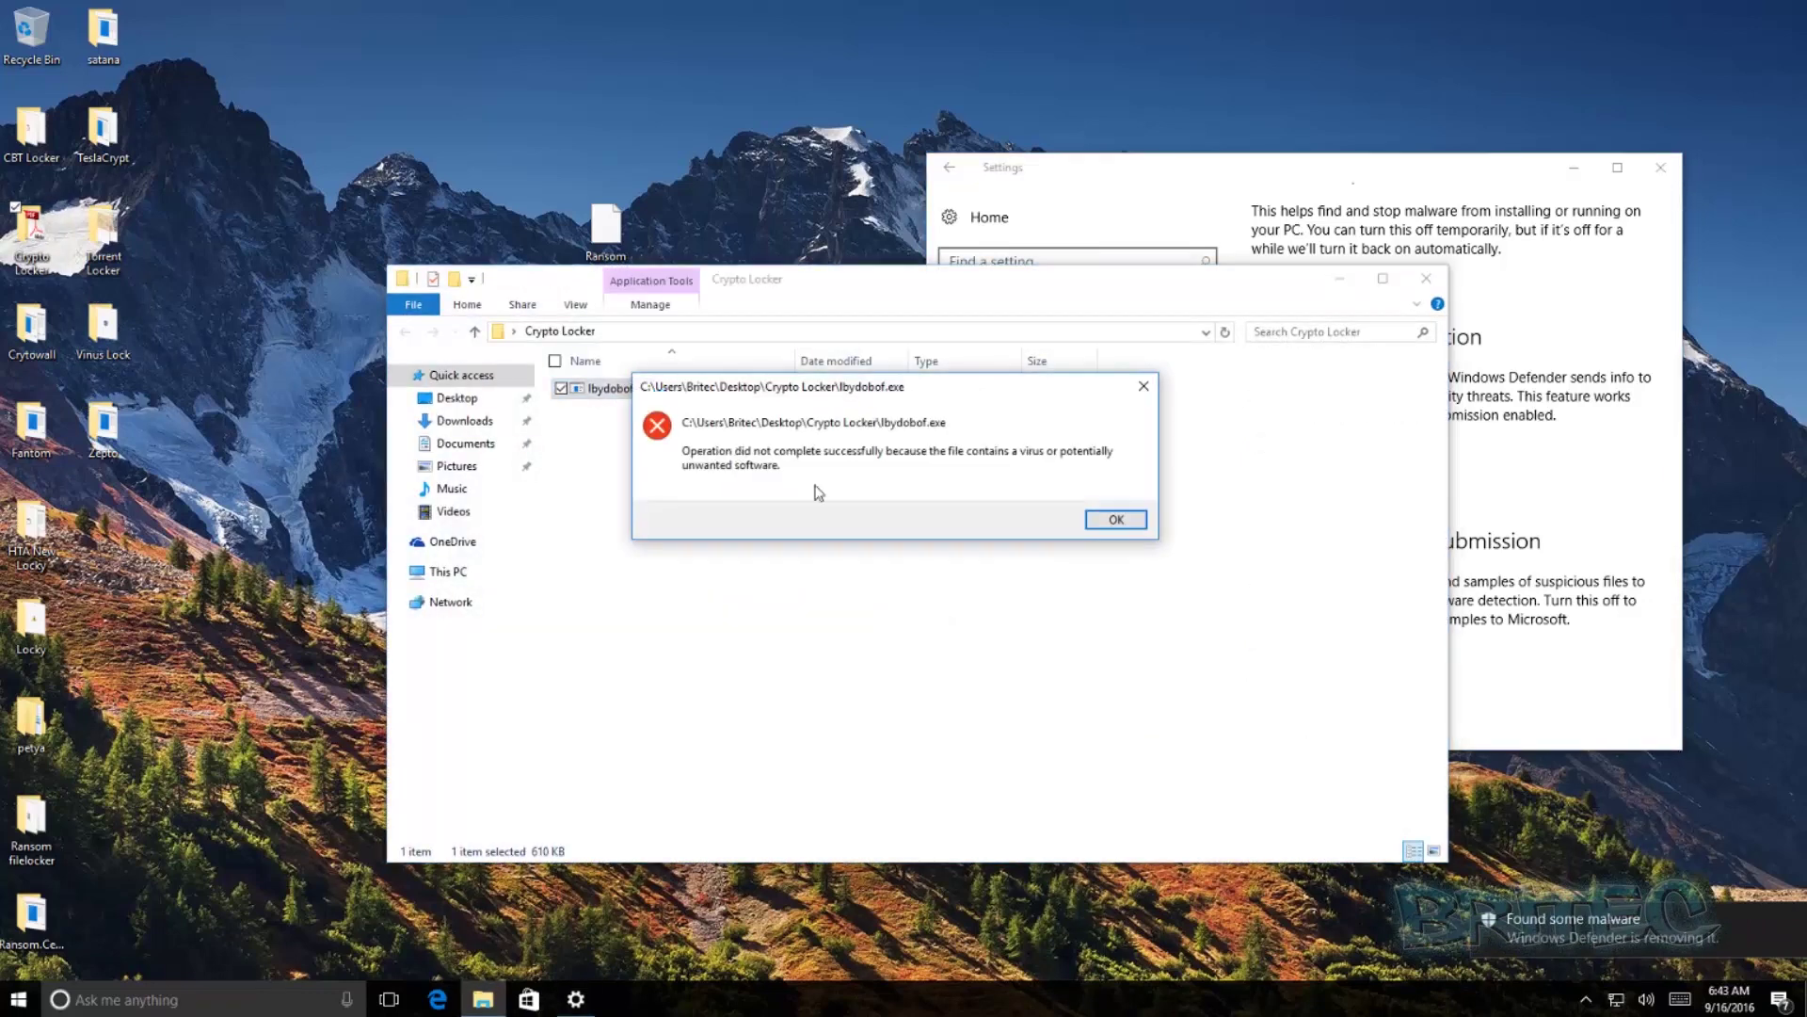
left_click(1134, 528)
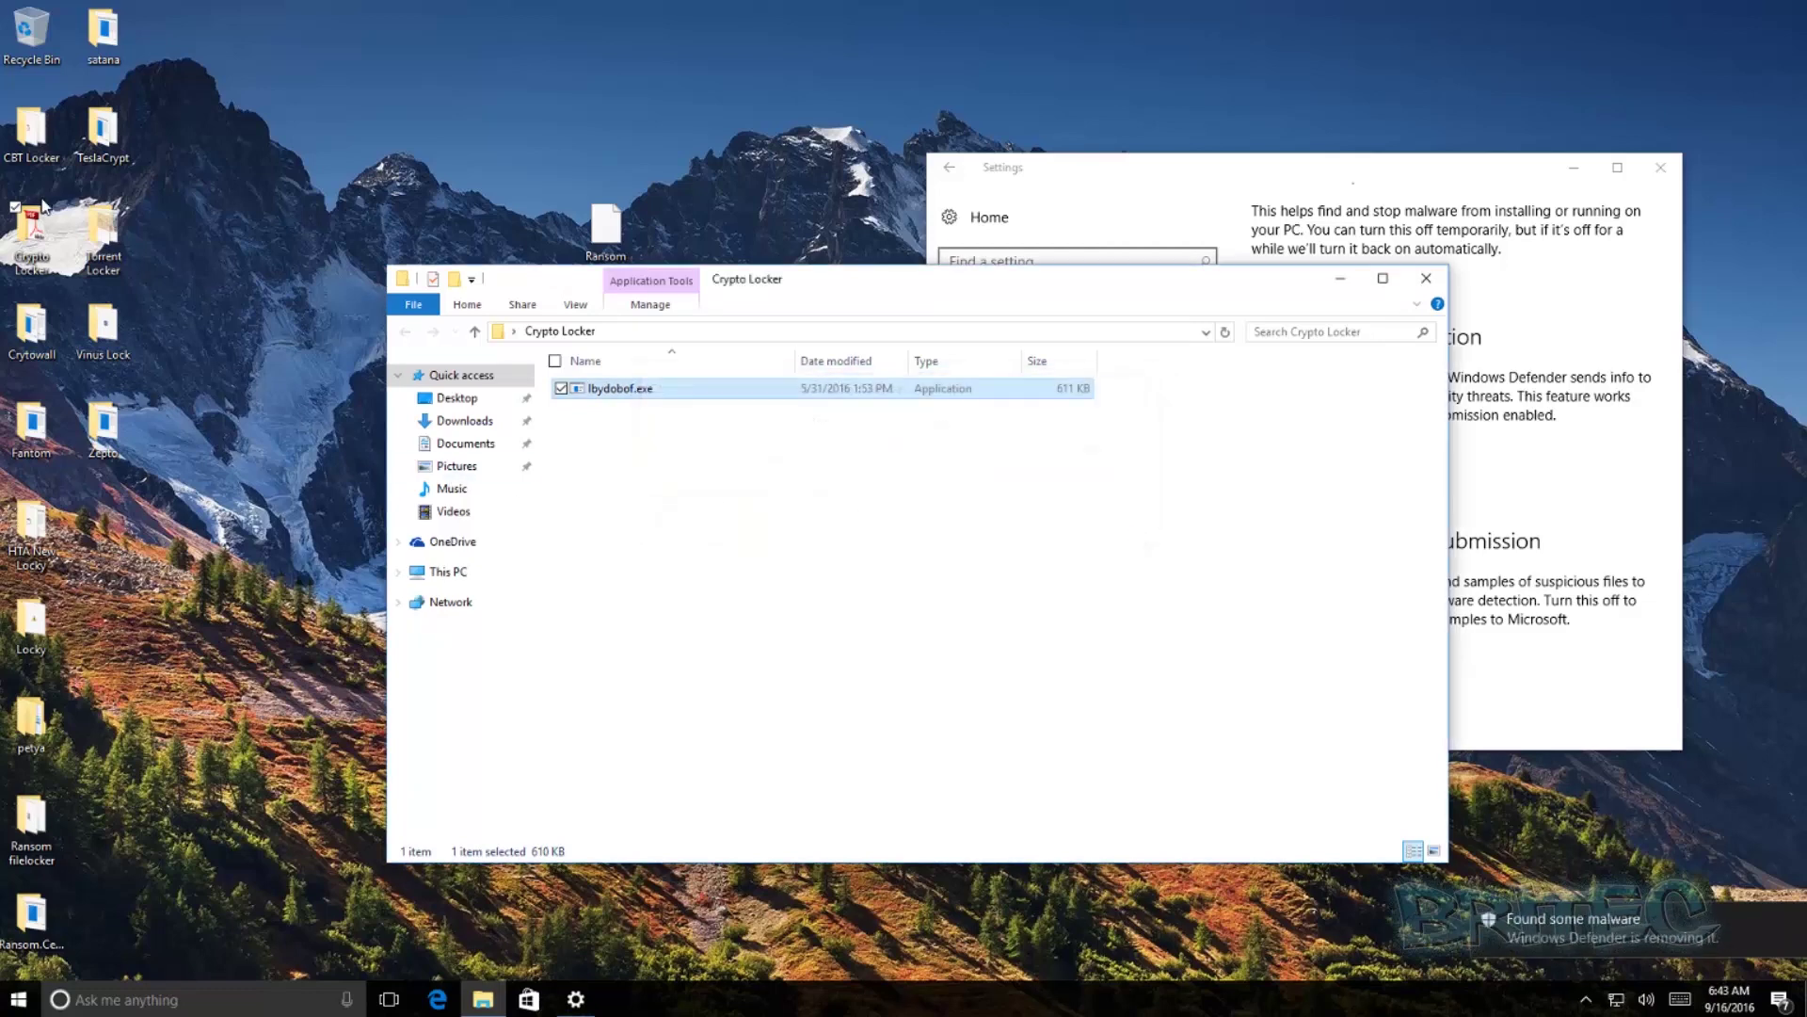
double_click(104, 33)
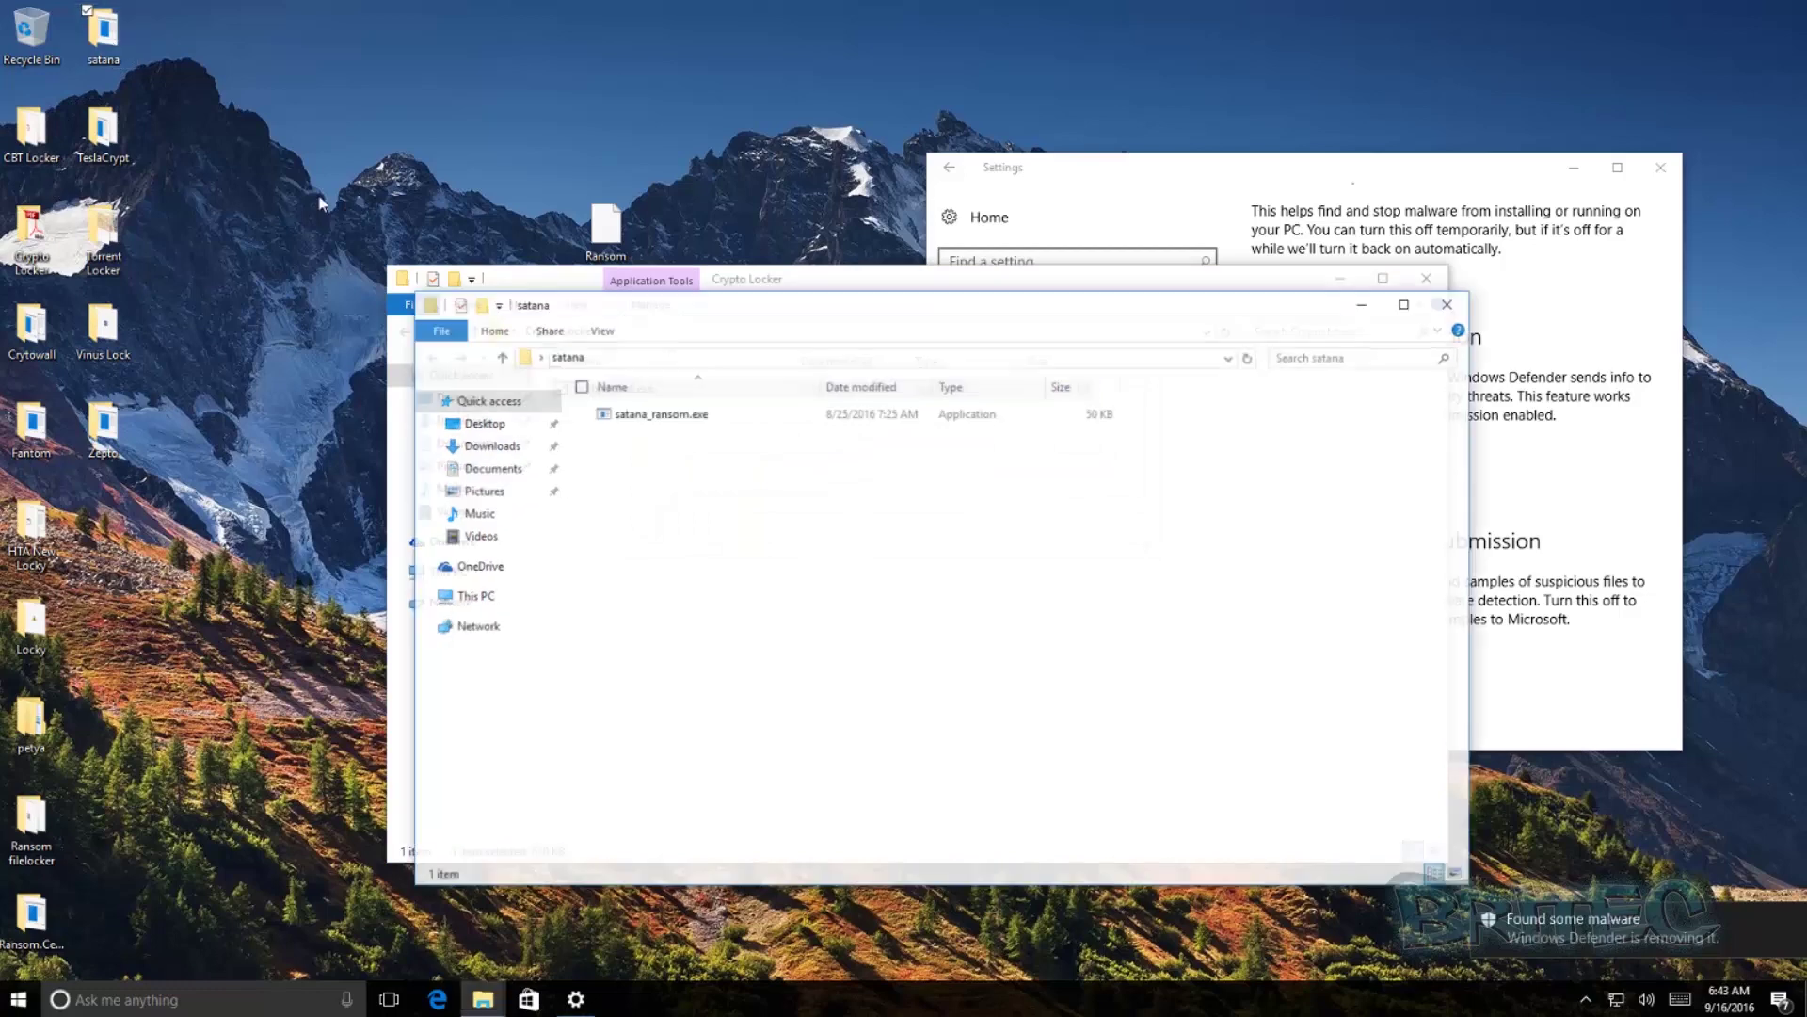
left_click(681, 417)
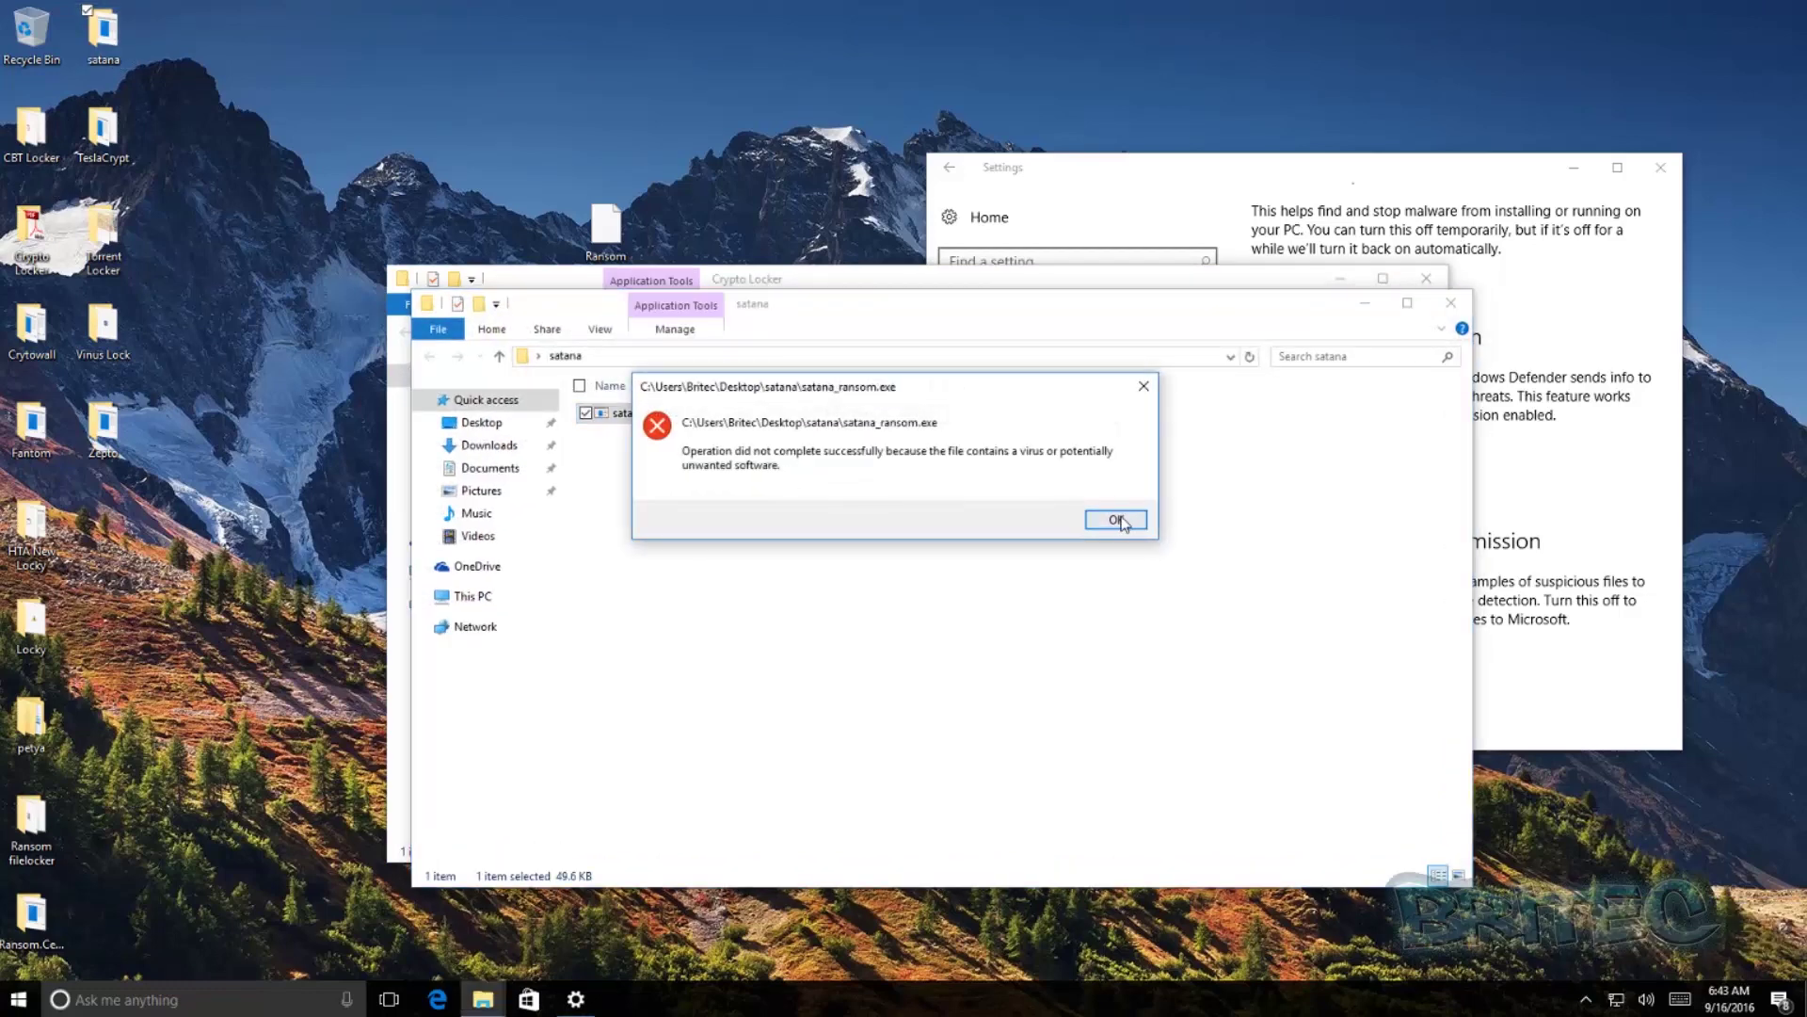
left_click(1111, 520)
Close the satana and Crypto Locker folders and move Defender settings toward the screen centre.
left_click(1450, 302)
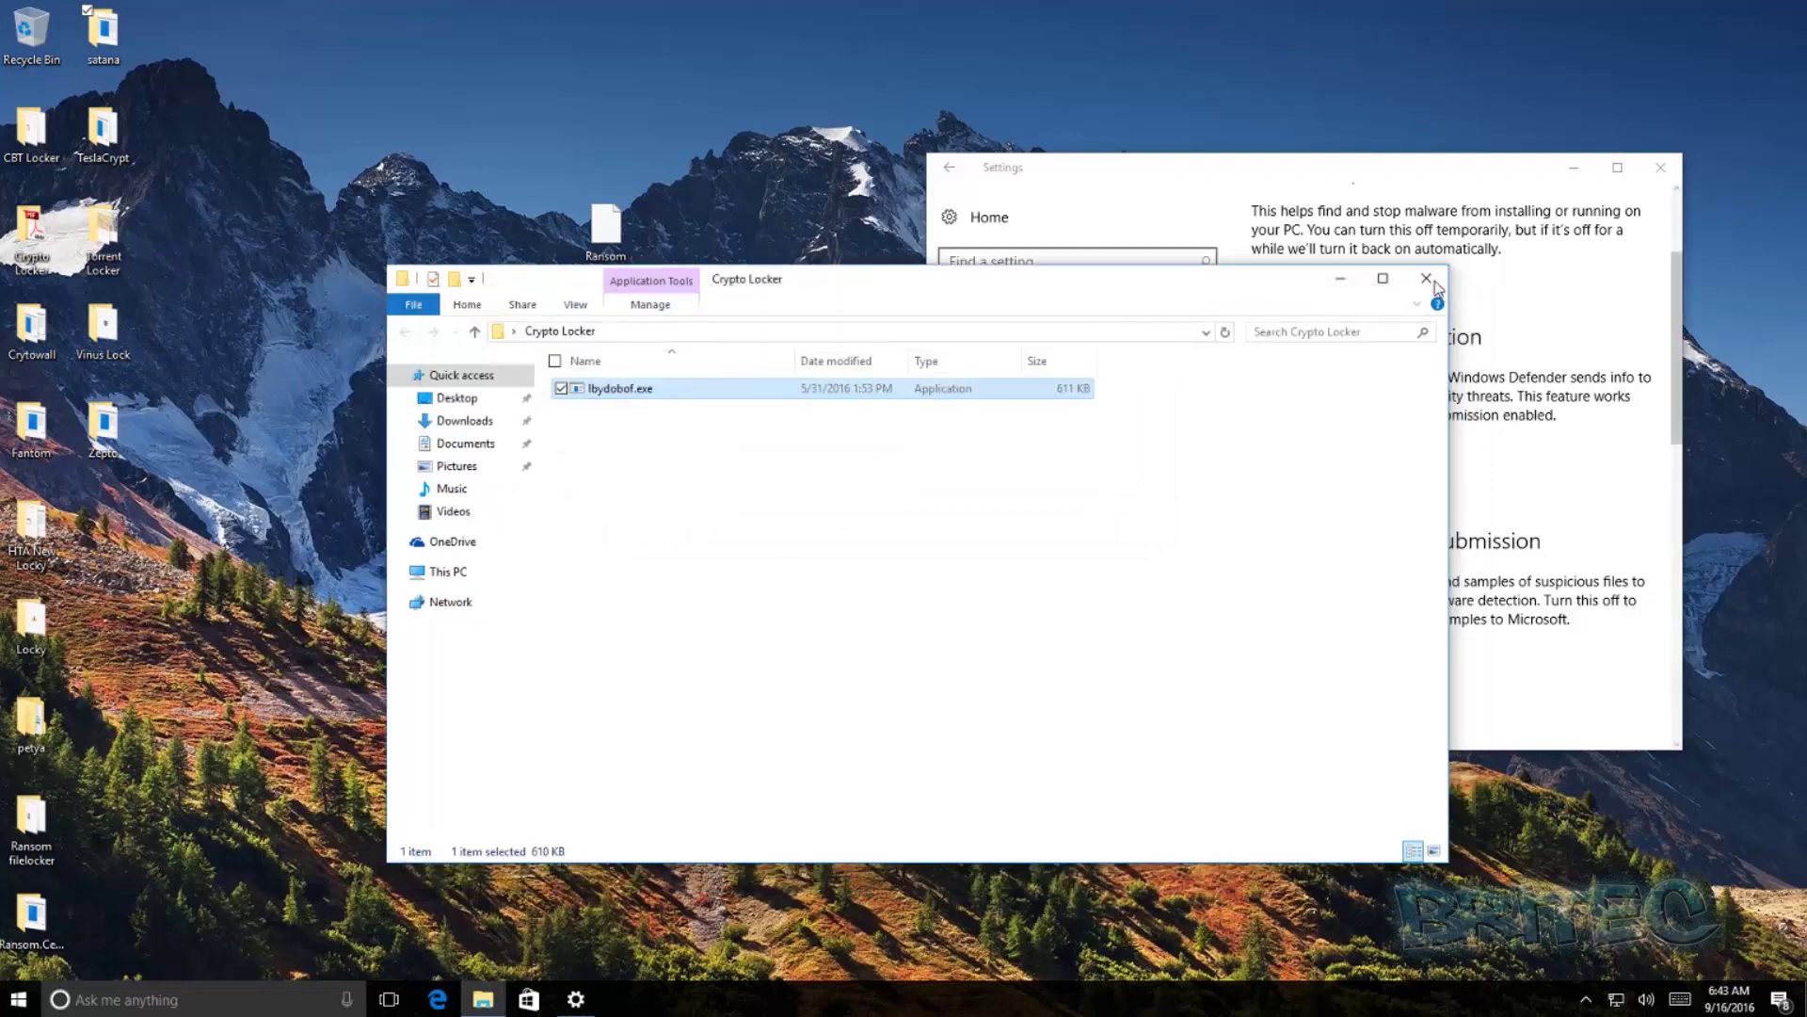
left_click(1426, 278)
left_click_drag(1488, 189, 1007, 188)
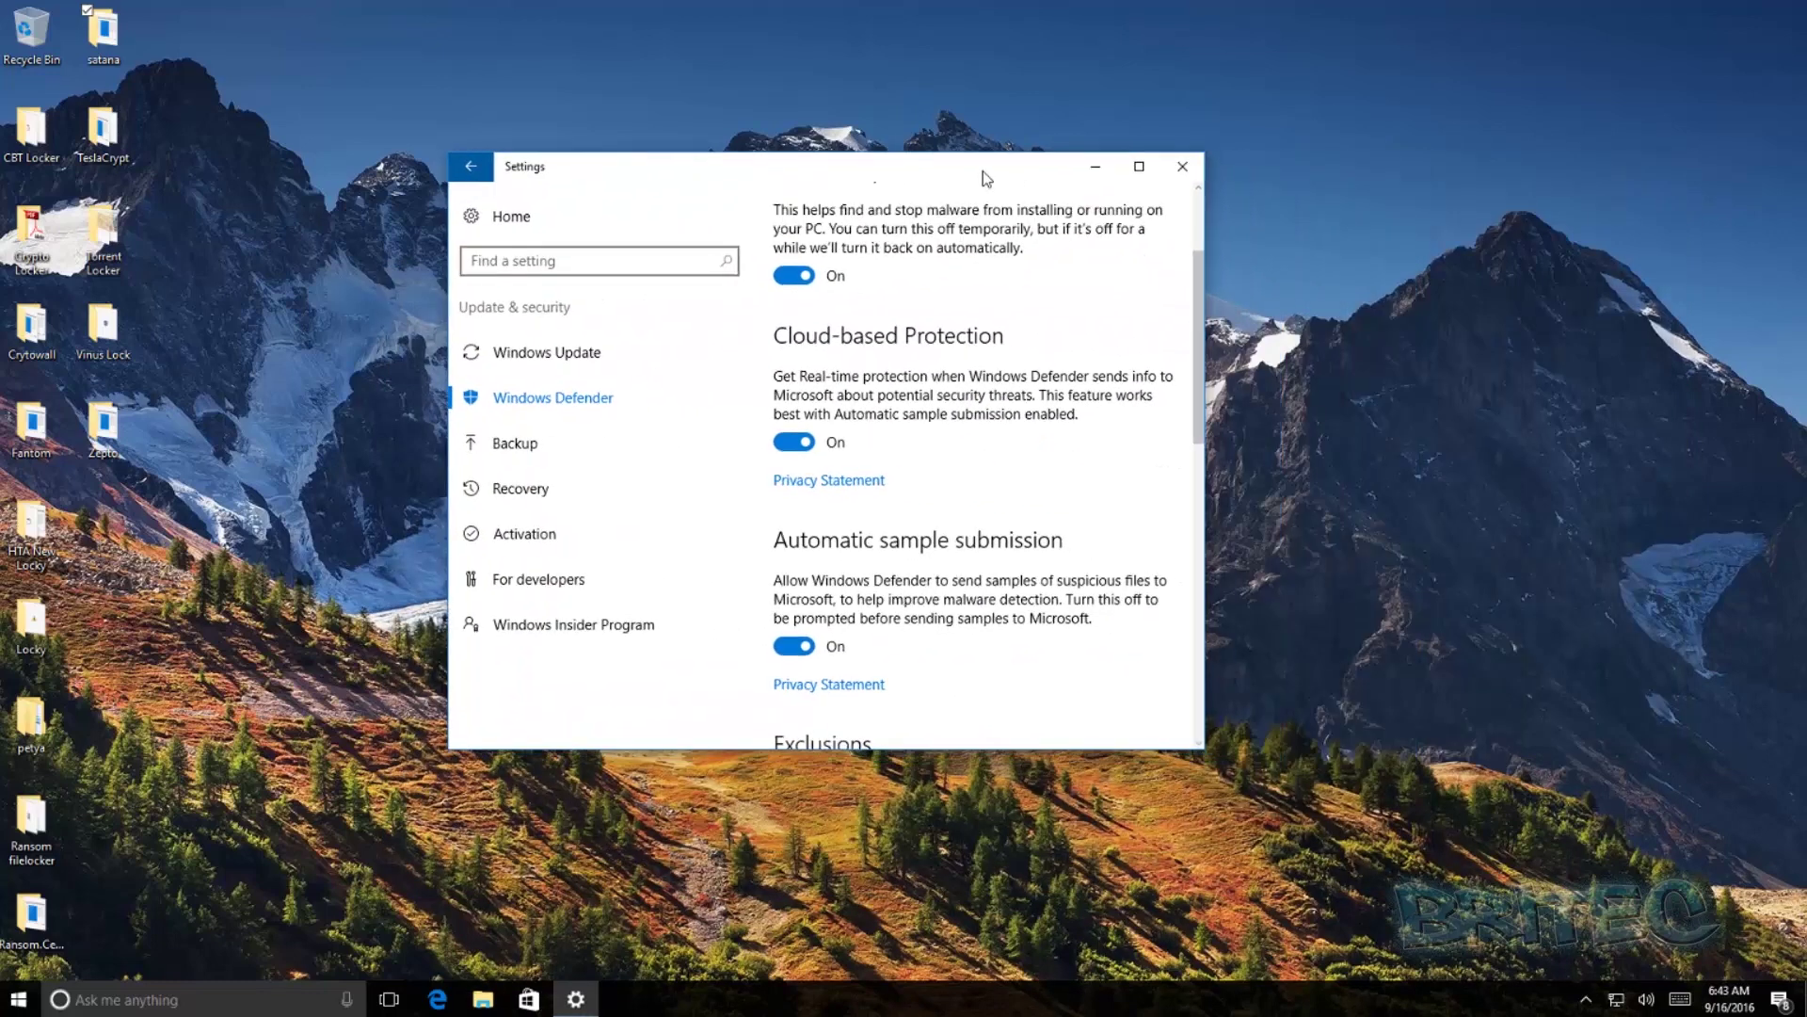
Confirm all three Defender protection toggles remain On, then close the Defender settings window.
left_click(686, 824)
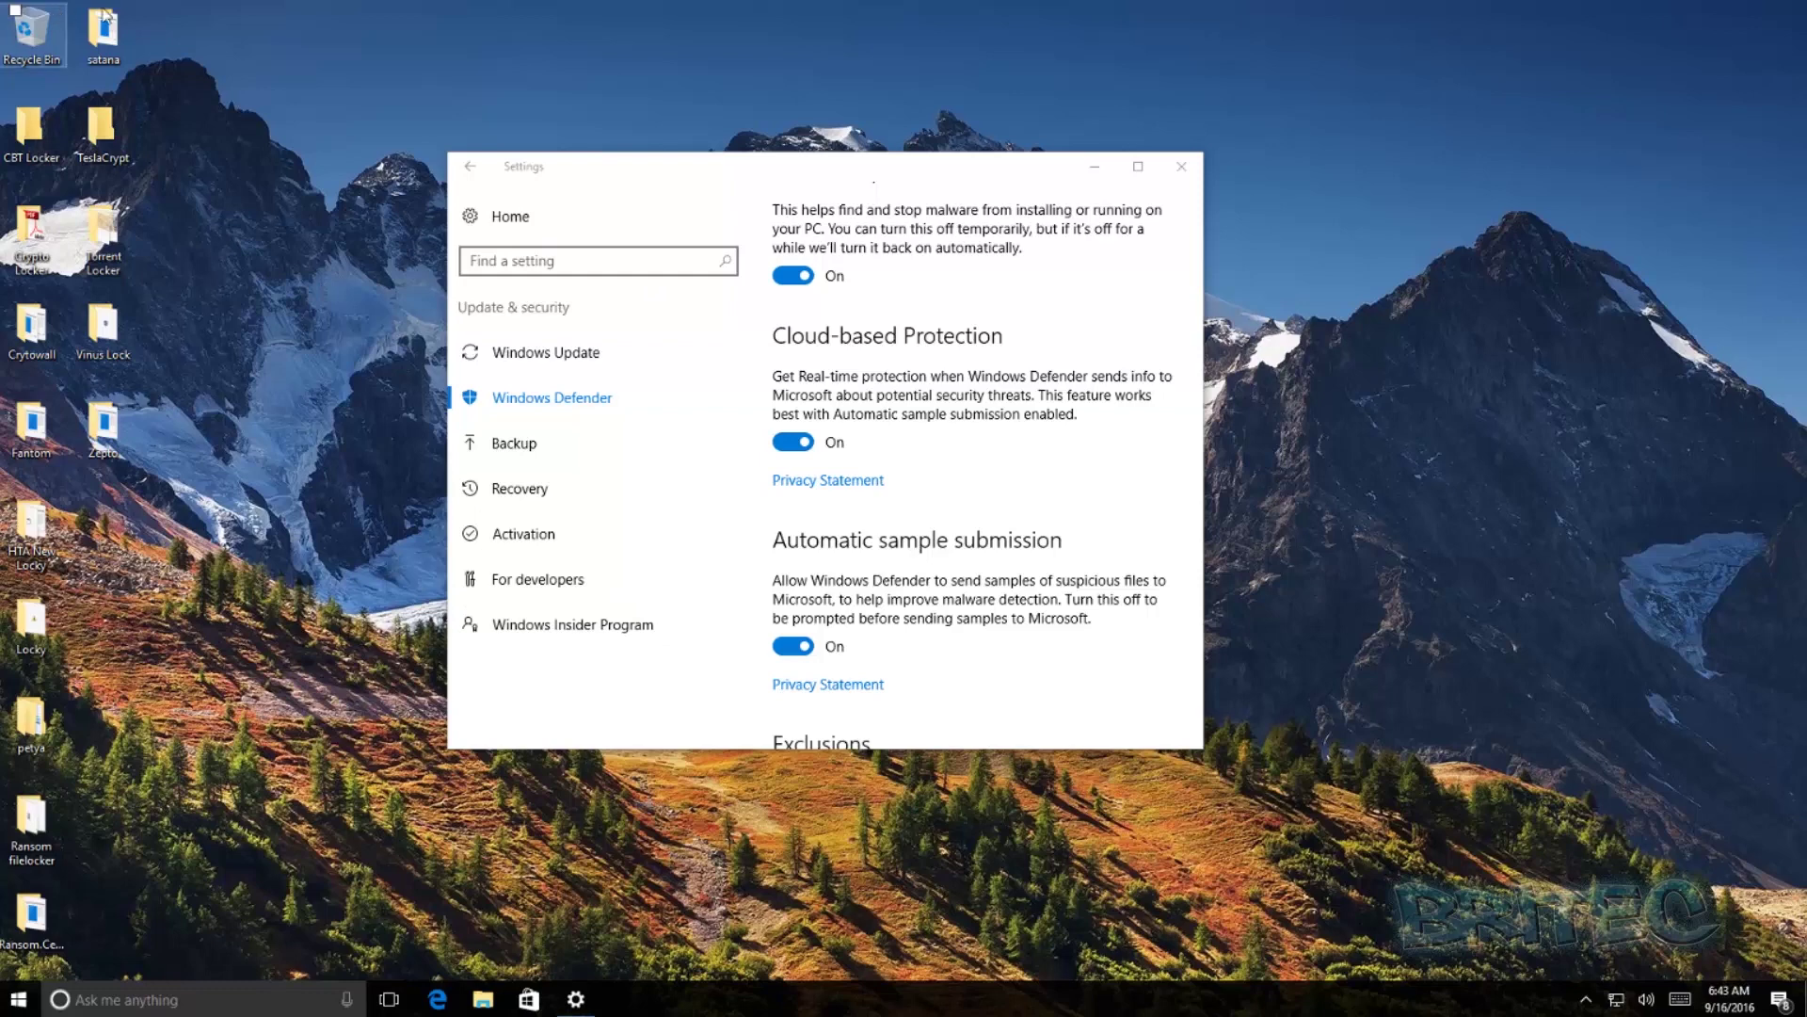
left_click(1183, 170)
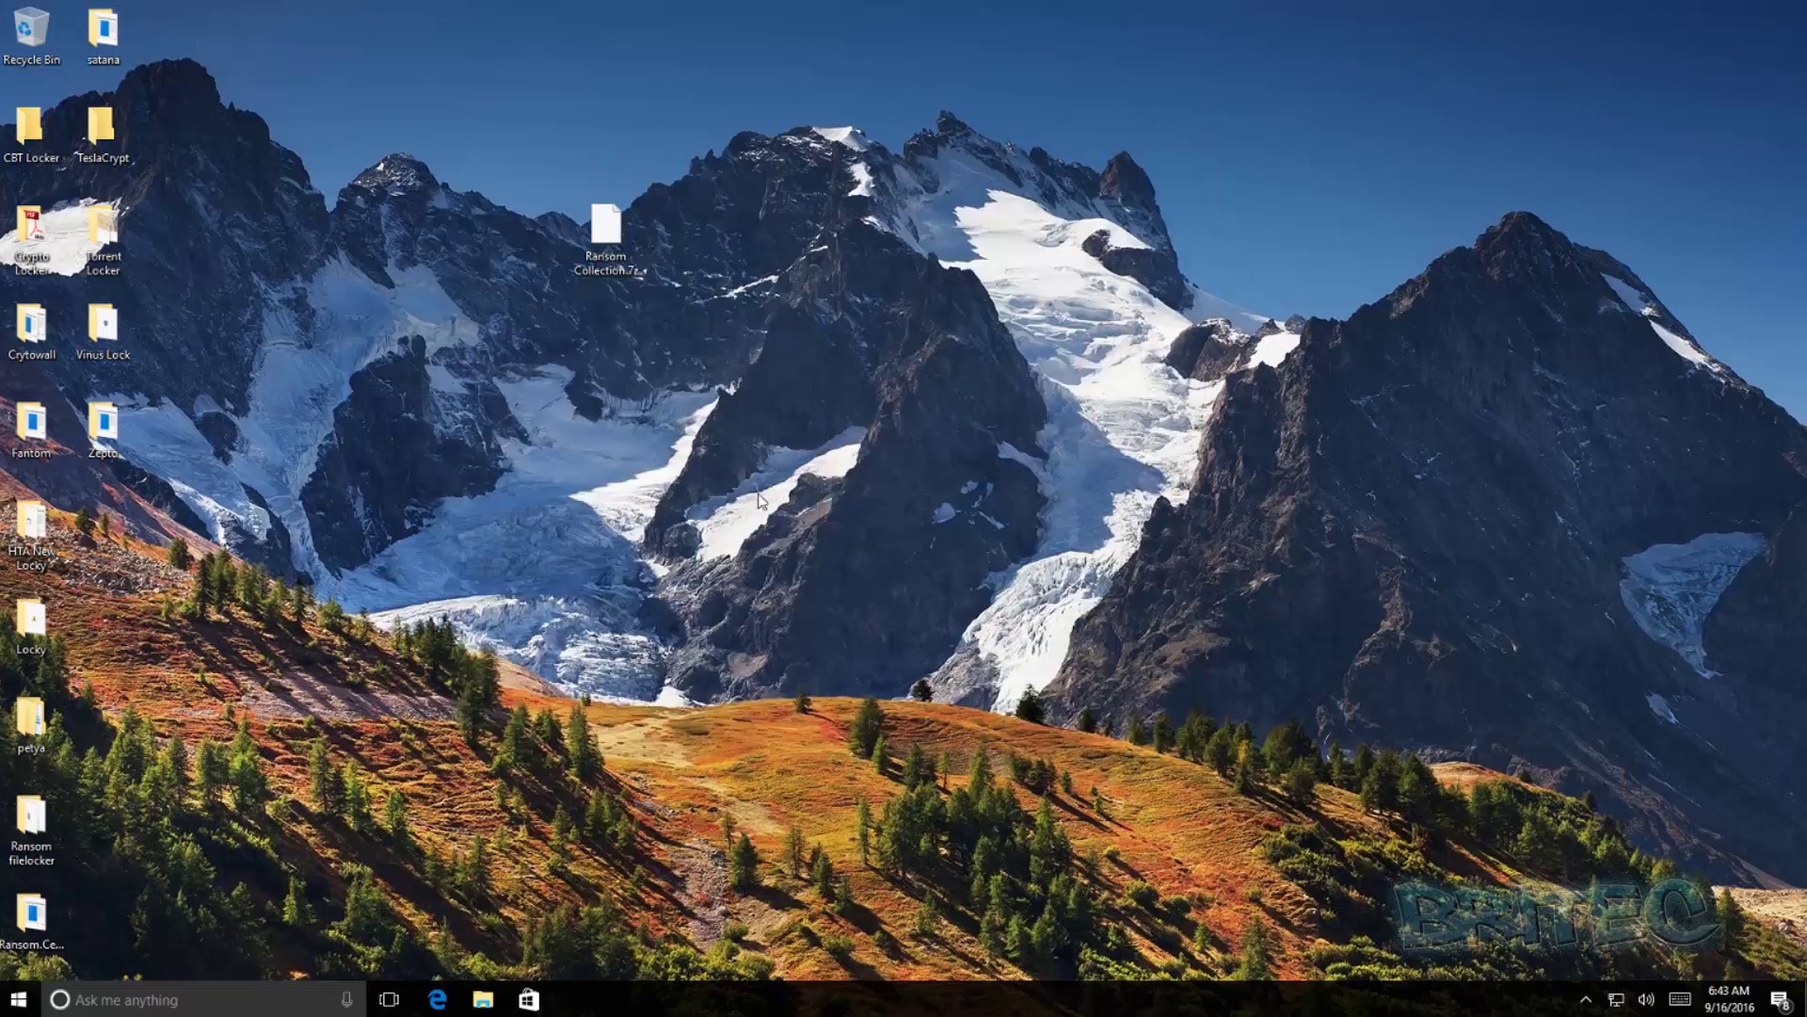